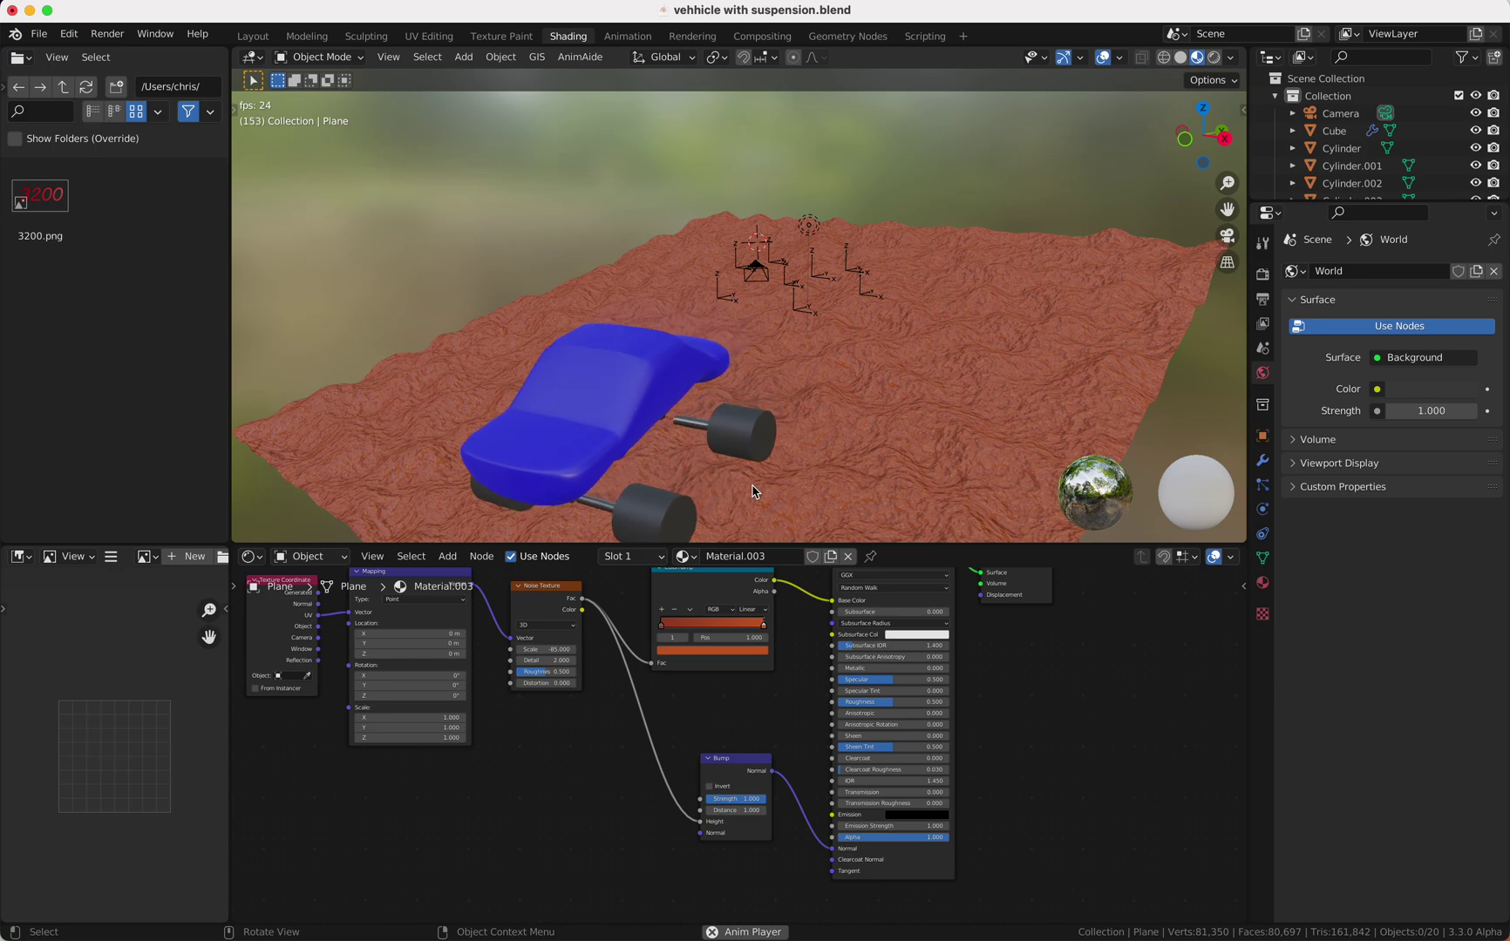
# - Stop the vehicle animation playback, save the file and start a new default scene
pyautogui.scroll(-4, 754, 492)
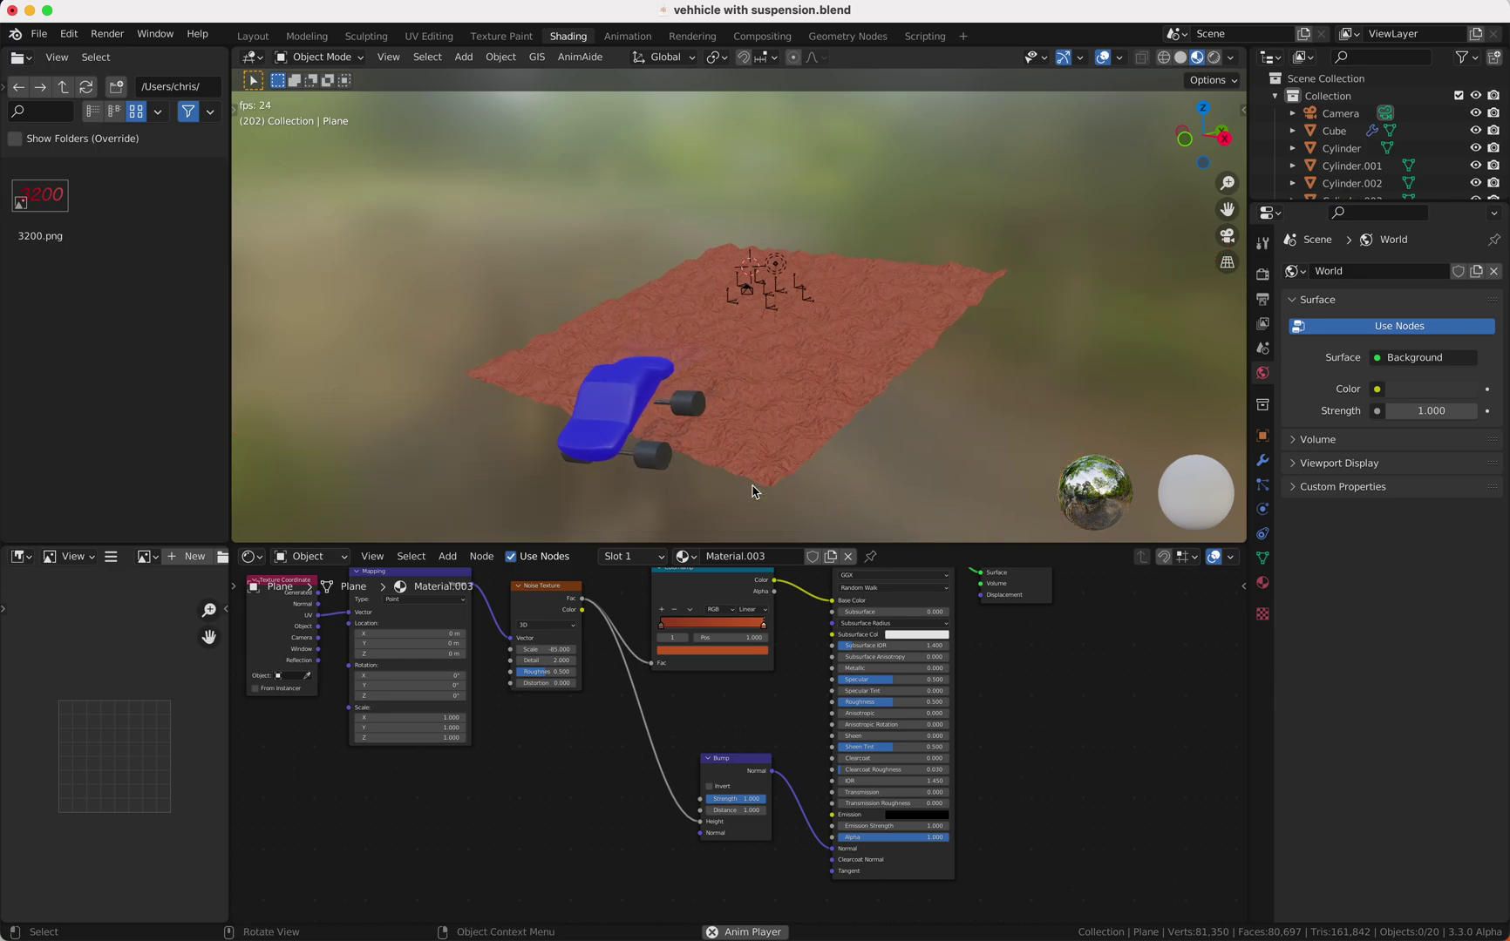
pyautogui.press('space')
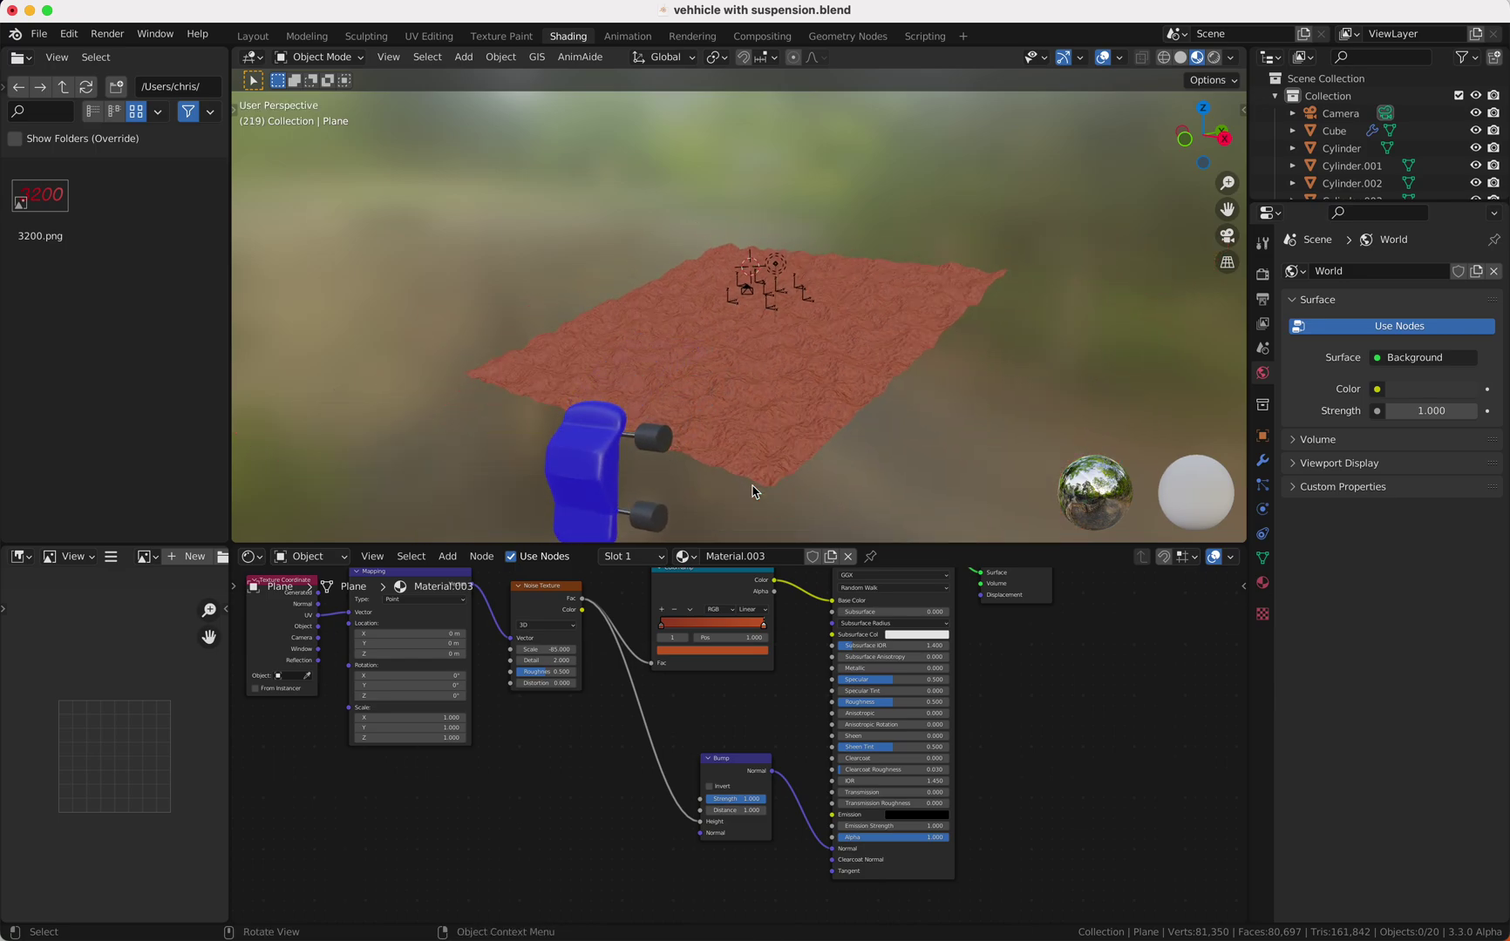
pyautogui.press('super+s')
pyautogui.click(40, 35)
pyautogui.moveTo(75, 57)
pyautogui.click(250, 59)
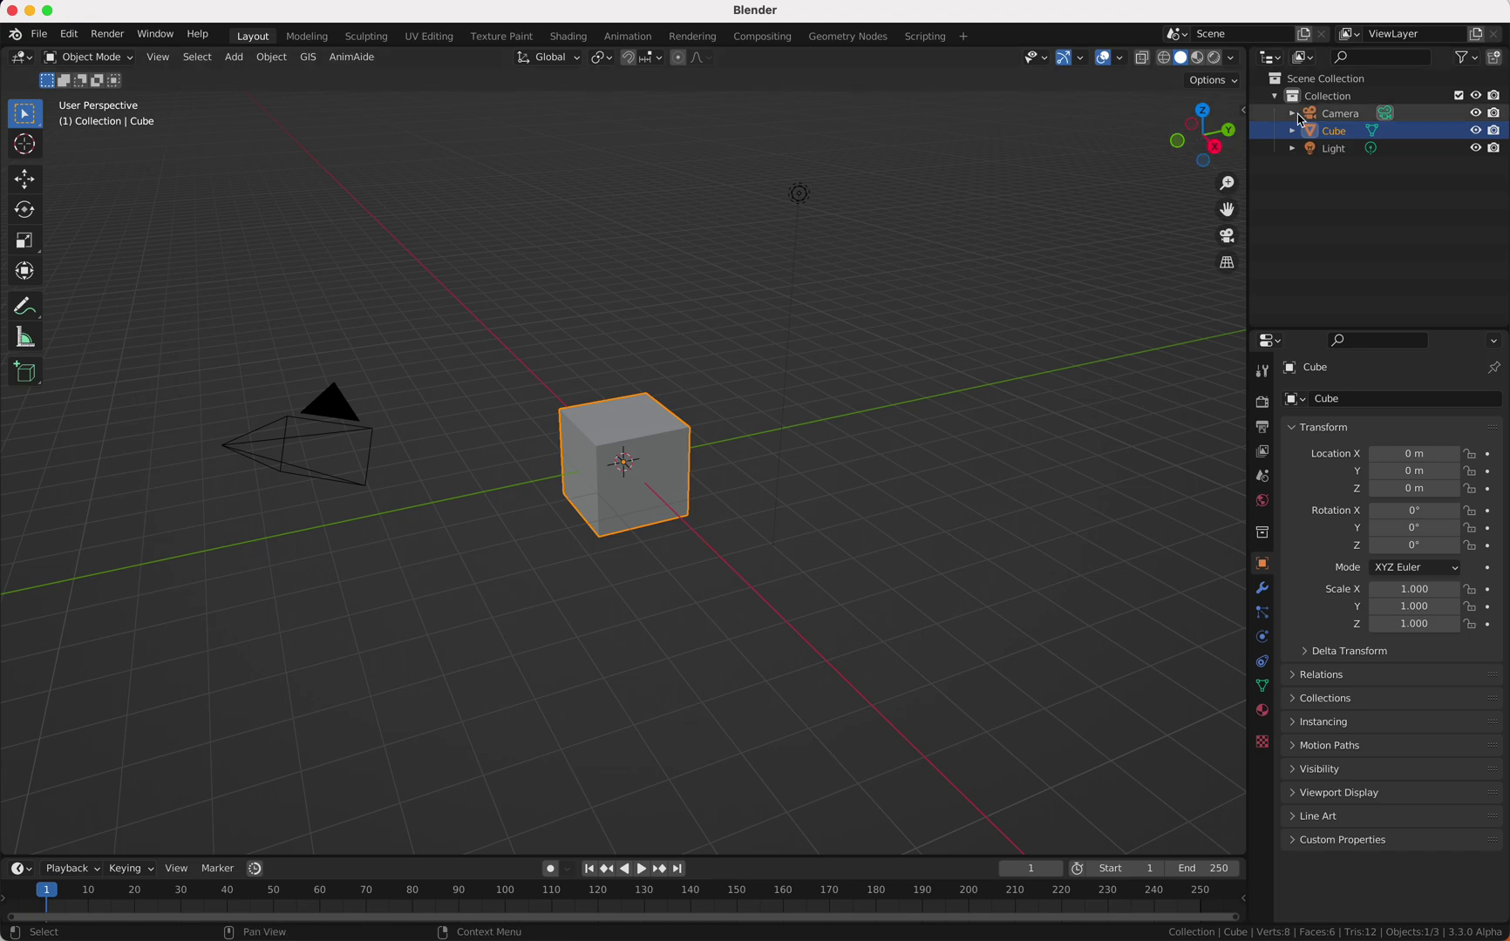
# - Enable the Screencast Keys display in the 3D viewport
pyautogui.press('n')
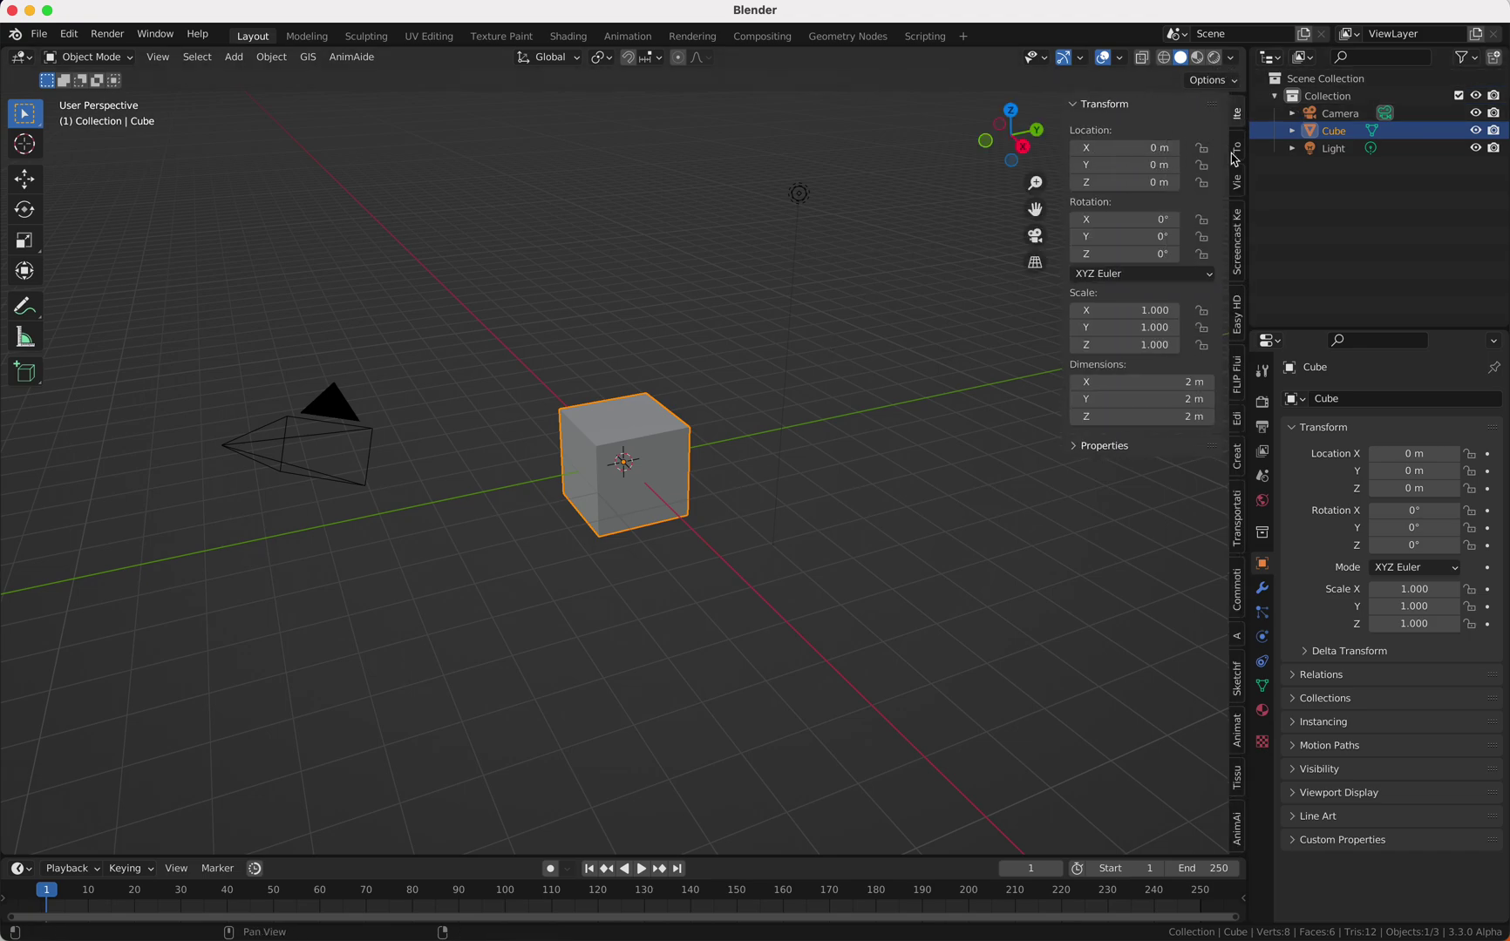
pyautogui.click(1238, 248)
pyautogui.click(1107, 104)
pyautogui.press('n')
pyautogui.press('n')
pyautogui.click(1100, 105)
pyautogui.click(1100, 106)
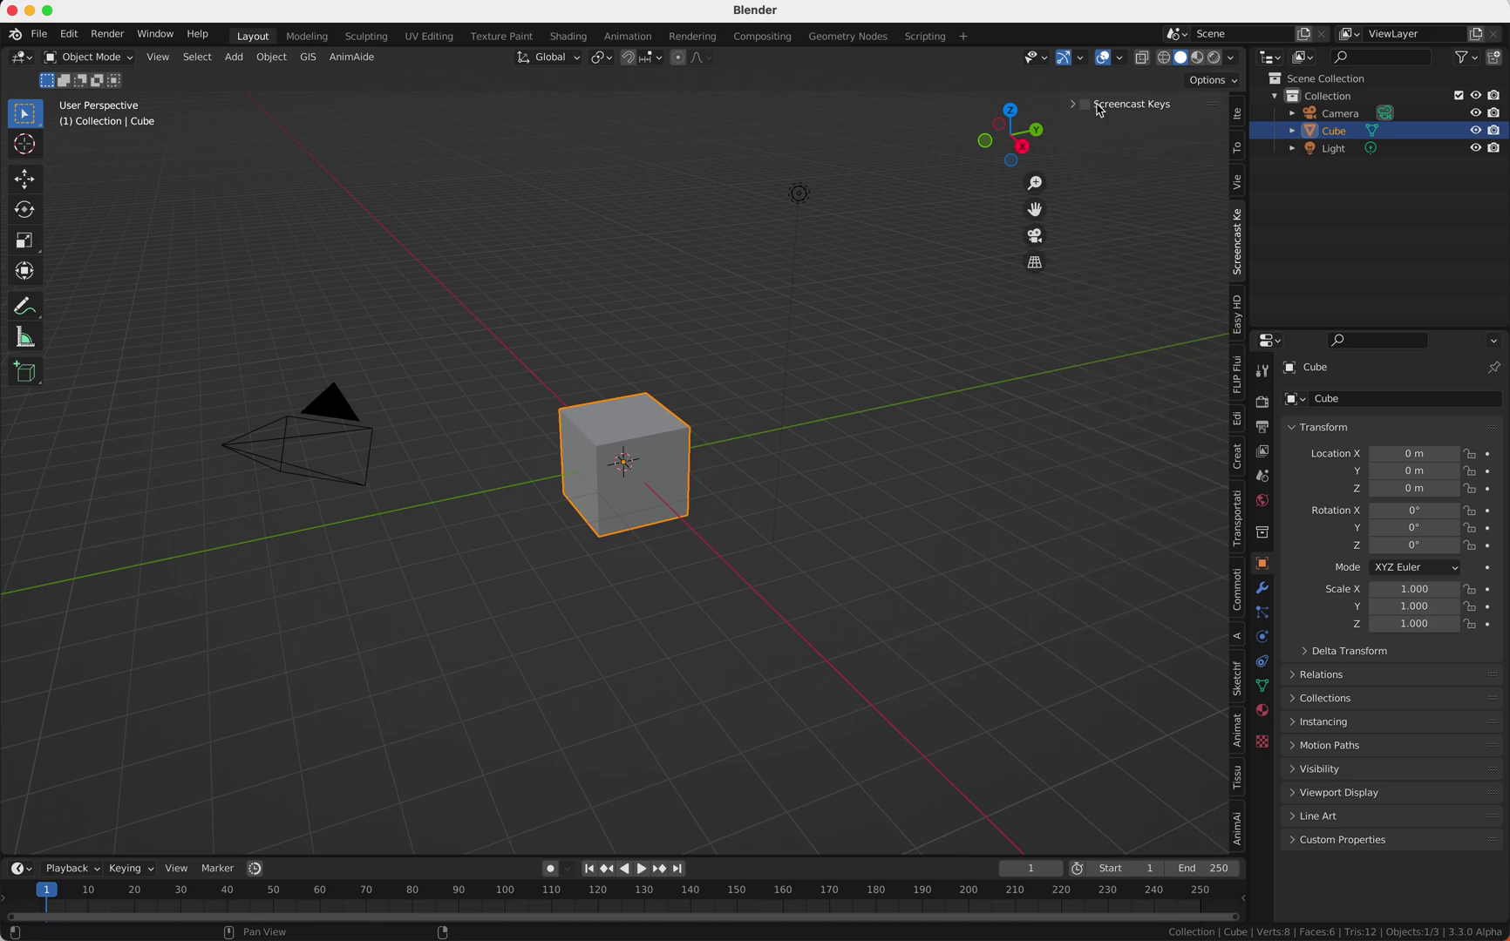
pyautogui.press('n')
# - In Edit Mode, extrude the cube's +Y and −Y end faces outward to form a long three-segment block
pyautogui.scroll(-3, 762, 418)
pyautogui.scroll(3, 763, 418)
pyautogui.keyDown('super'); pyautogui.scroll(-2, 762, 418); pyautogui.keyUp('super')
pyautogui.keyDown('super'); pyautogui.scroll(1, 763, 419); pyautogui.keyUp('super')
pyautogui.hscroll(5, 763, 418)
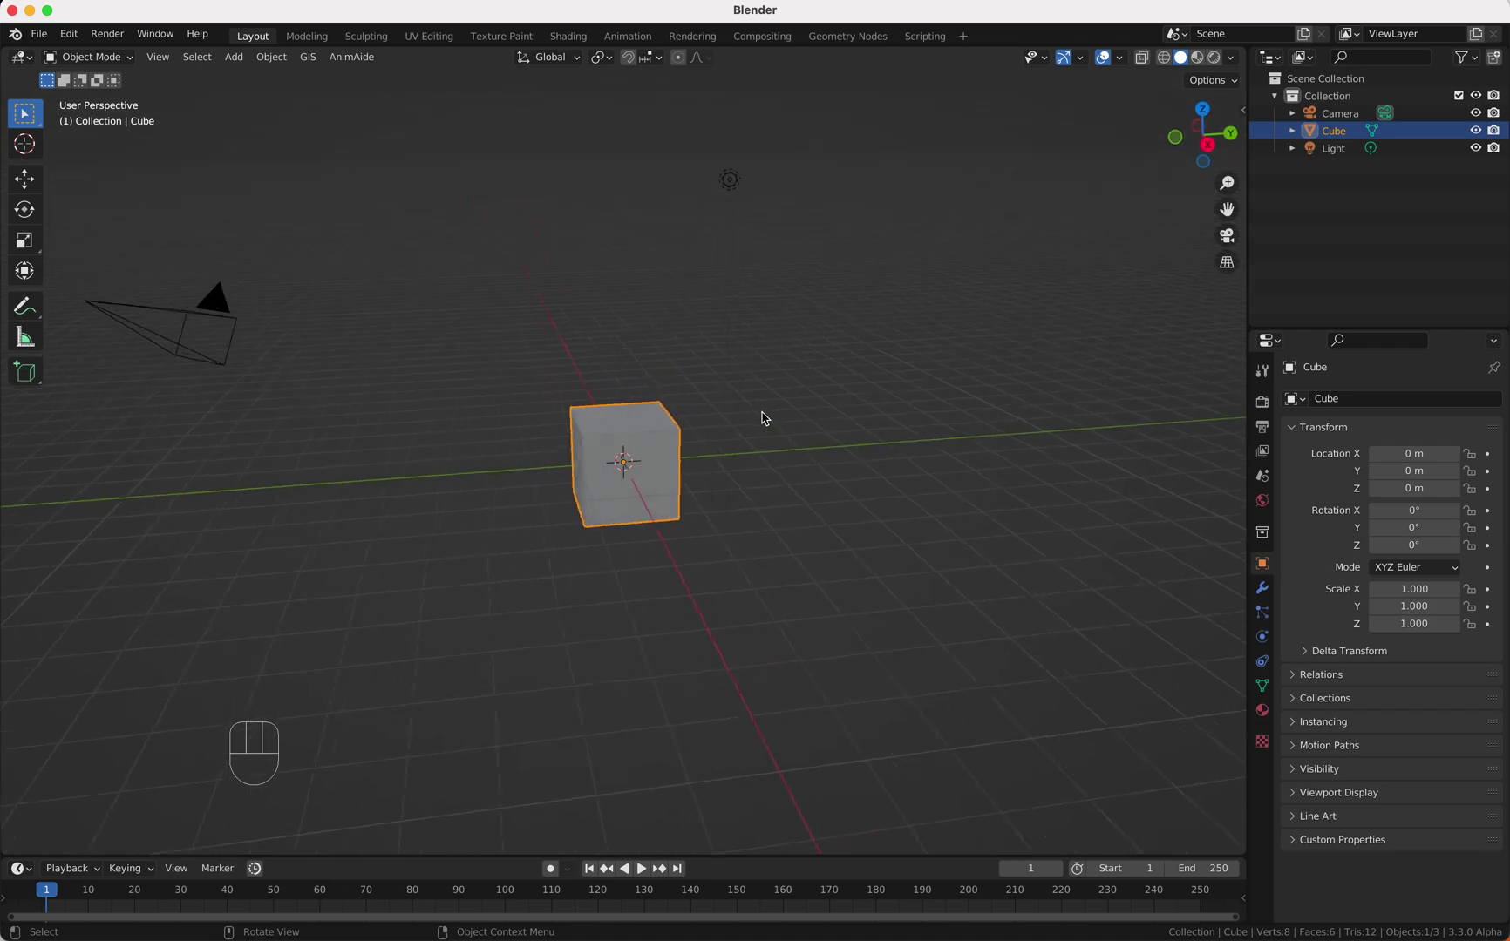
pyautogui.press('Tab')
pyautogui.moveTo(645, 394); pyautogui.dragTo(707, 536)
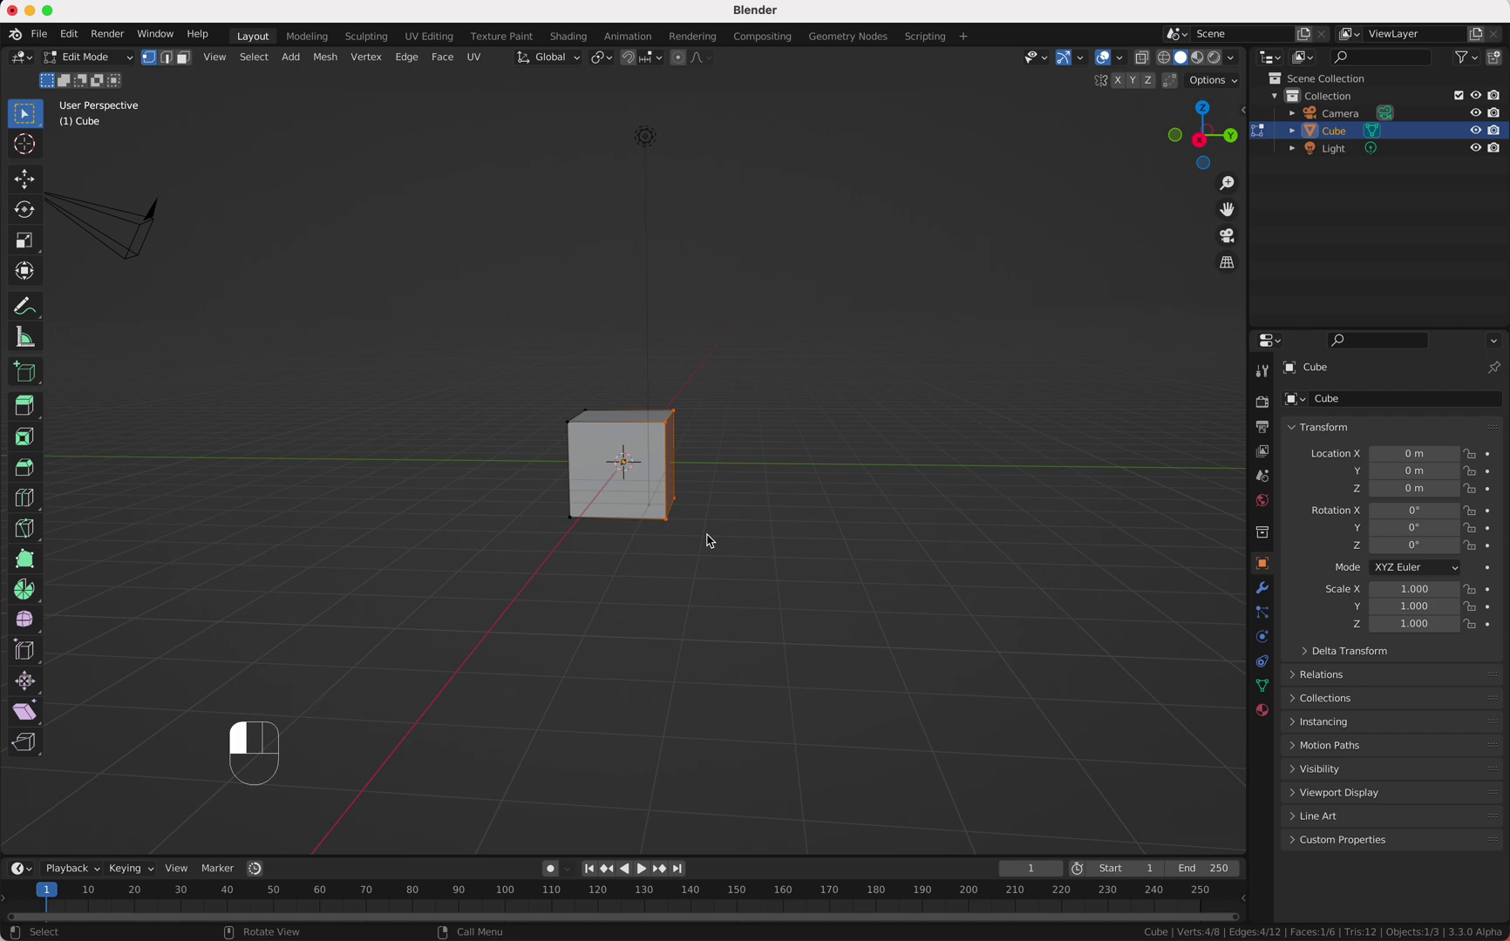
pyautogui.press('e')
pyautogui.click(839, 545)
pyautogui.scroll(-5, 838, 546)
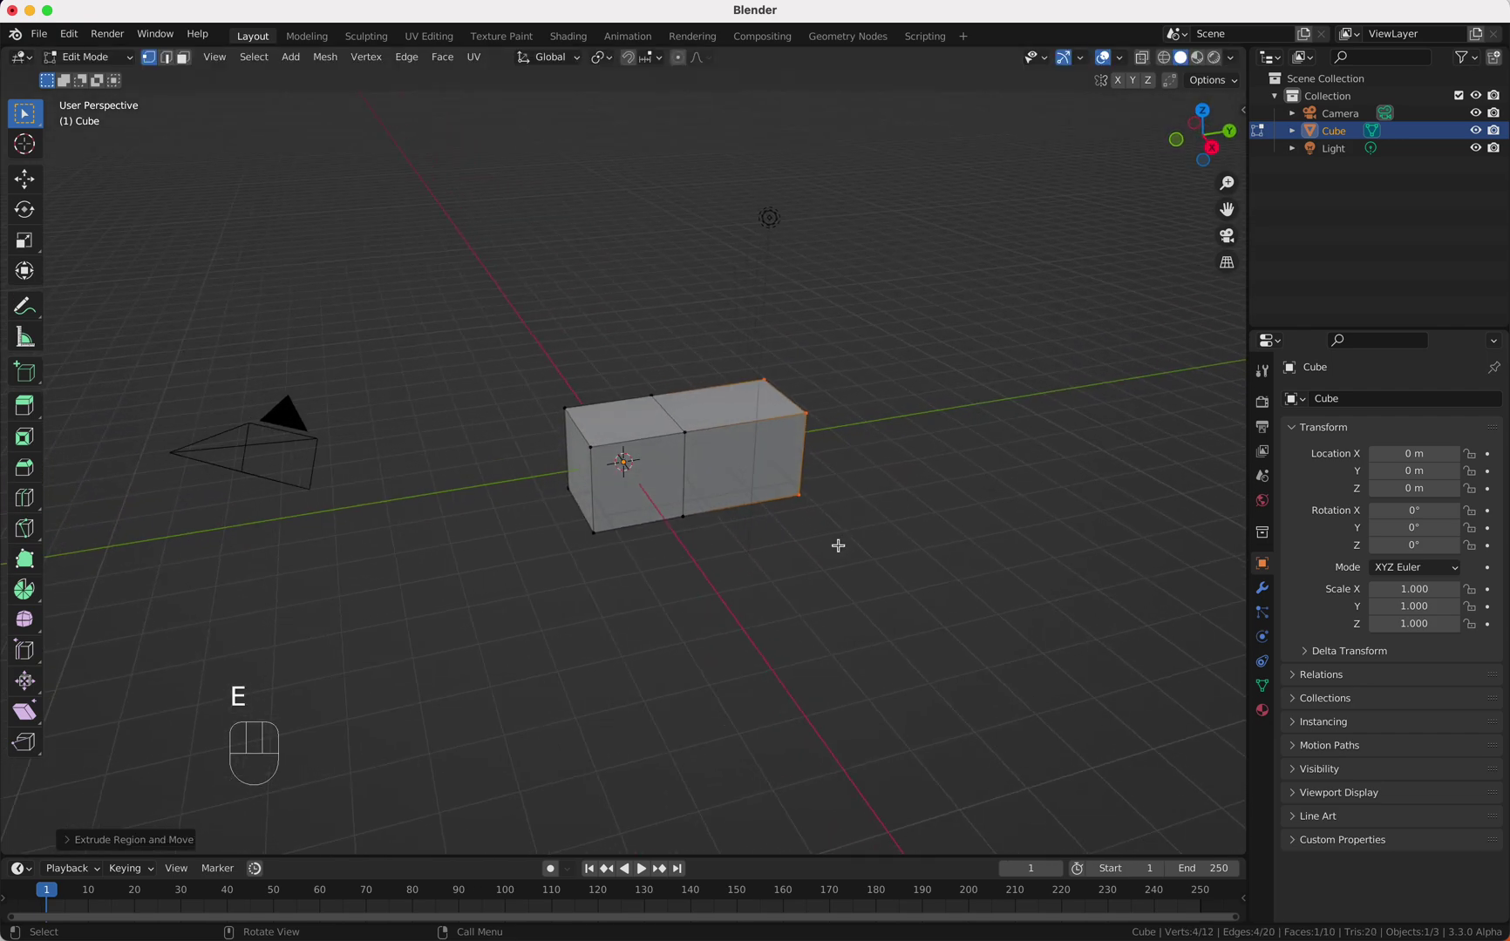
pyautogui.moveTo(542, 396); pyautogui.dragTo(608, 546)
pyautogui.press('e')
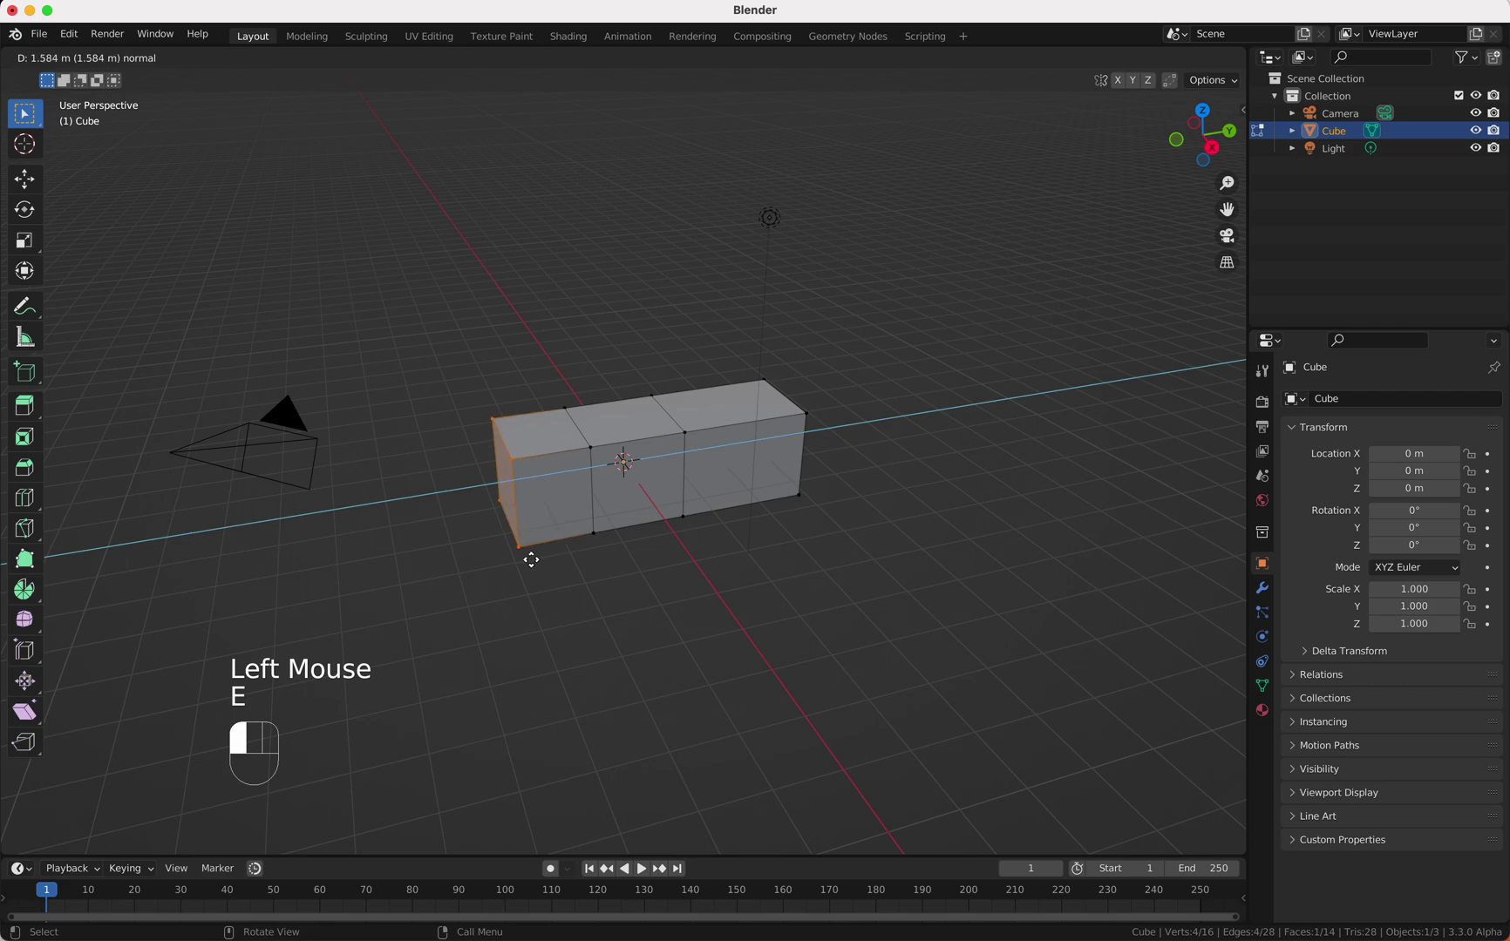
pyautogui.click(480, 578)
# - Raise the middle segment's top face about 1.34 m along Z to form the car's roof
pyautogui.hscroll(5, 480, 576)
pyautogui.moveTo(552, 393); pyautogui.dragTo(705, 456)
pyautogui.press('g')
pyautogui.press('z')
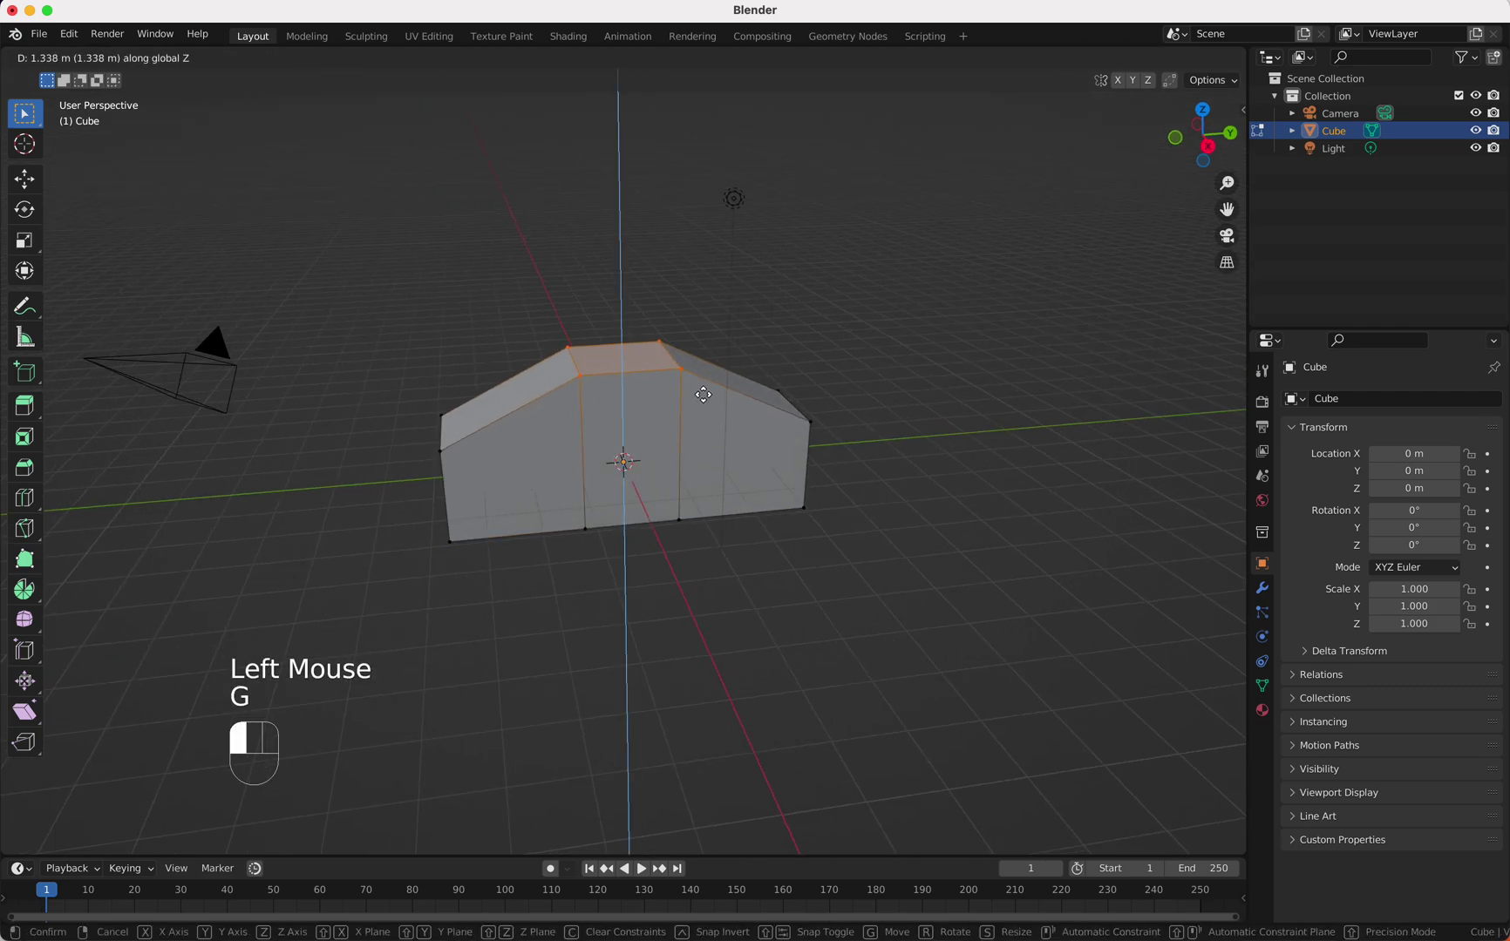
pyautogui.click(703, 395)
# - Move the +Y end face about 0.73 m inward along Y and extrude it outward as a flat end section
pyautogui.hscroll(5, 701, 395)
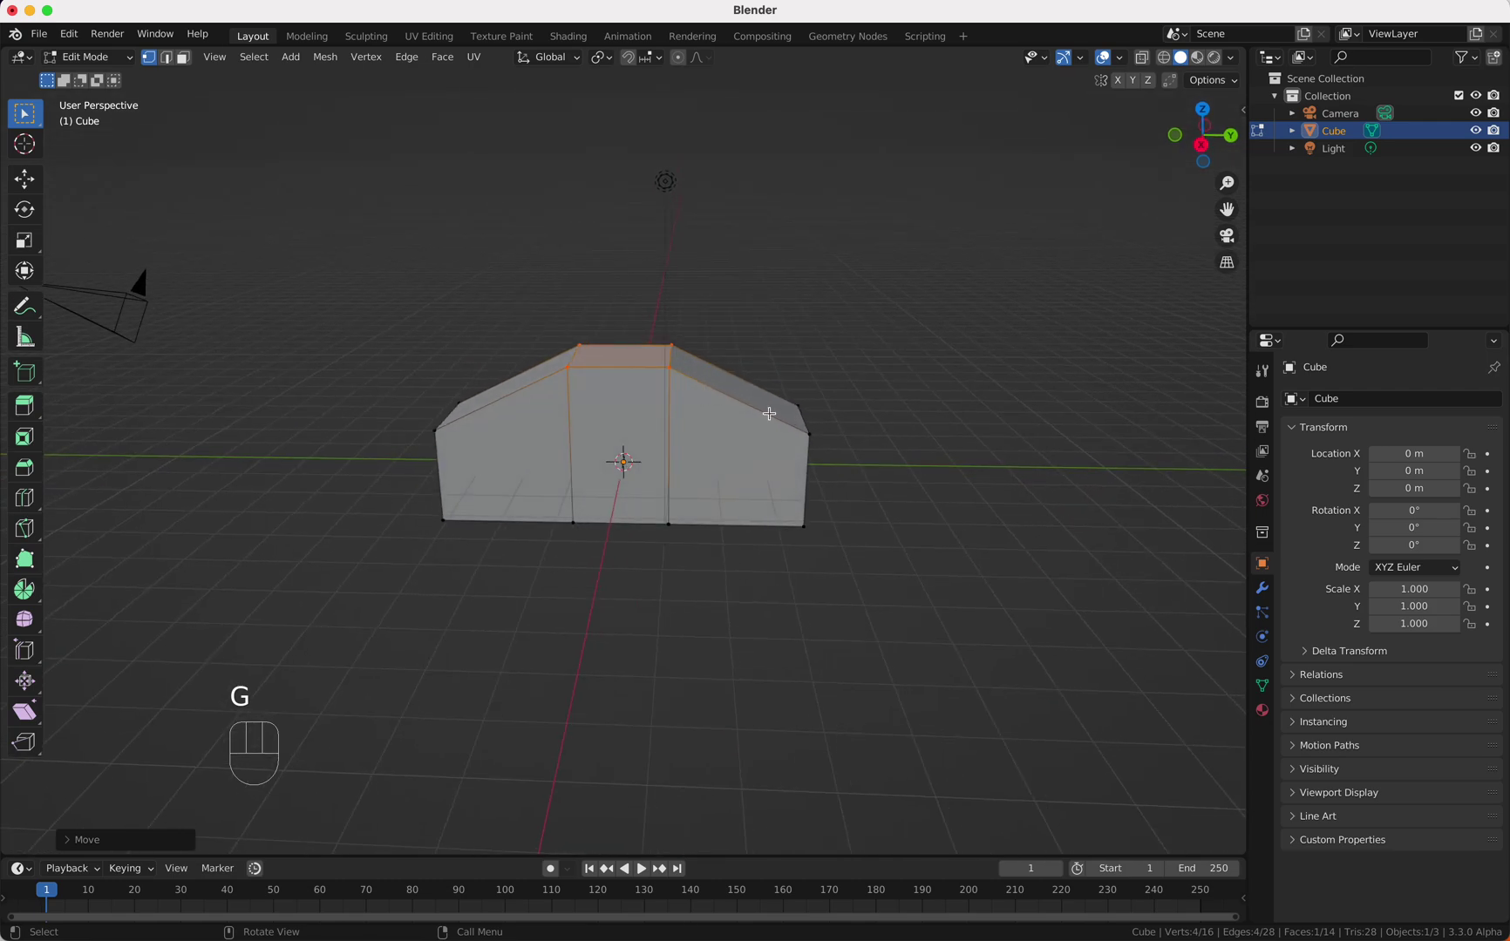
pyautogui.hscroll(3, 793, 392)
pyautogui.click(838, 528)
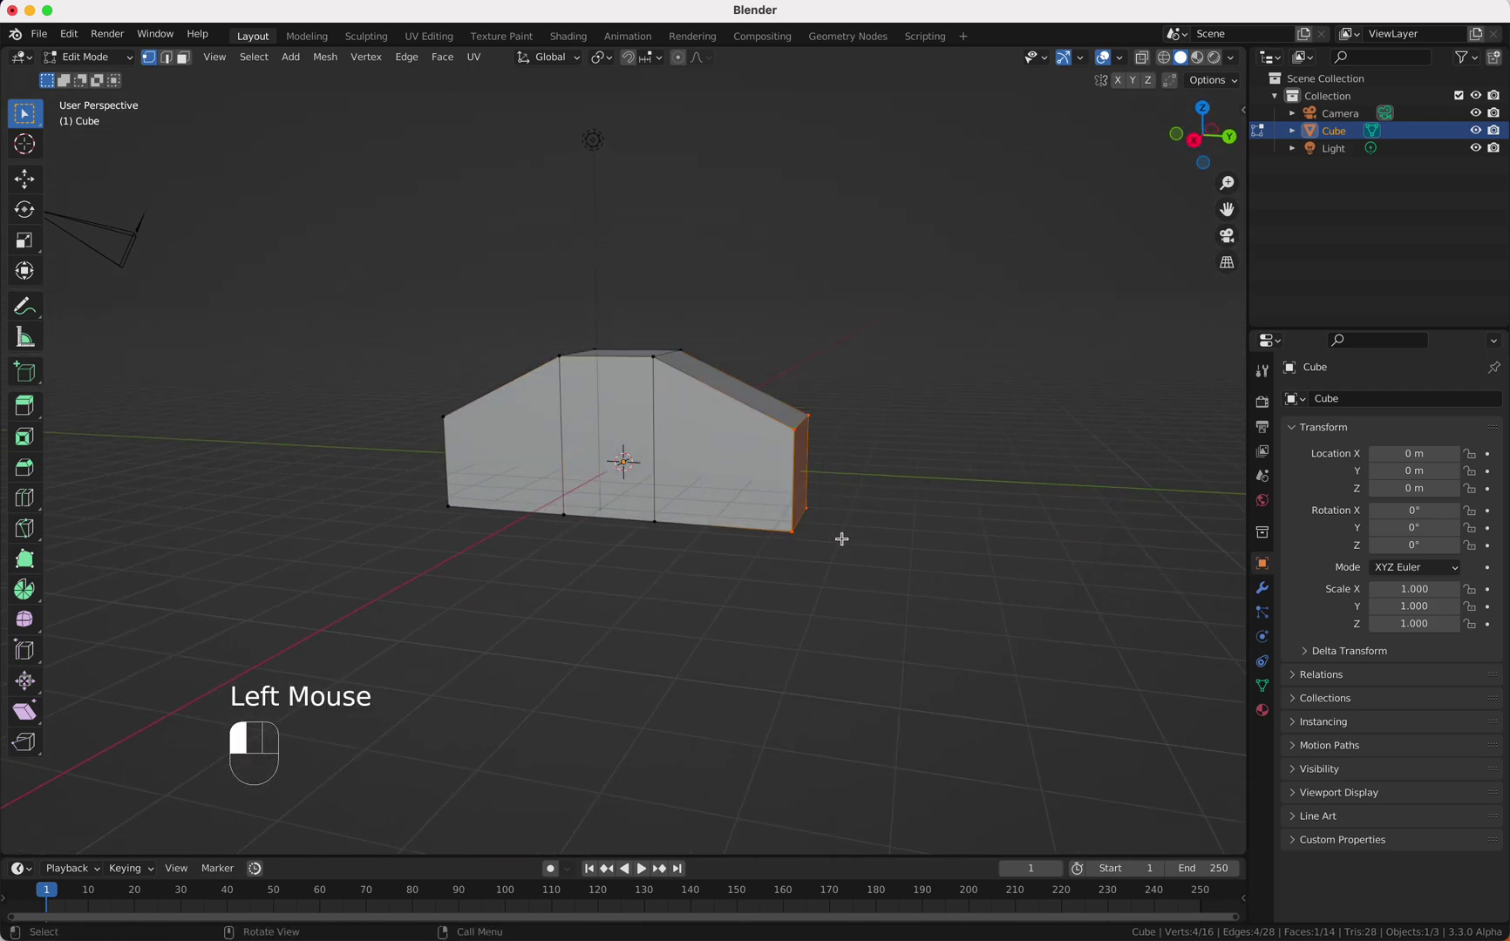
pyautogui.press('g')
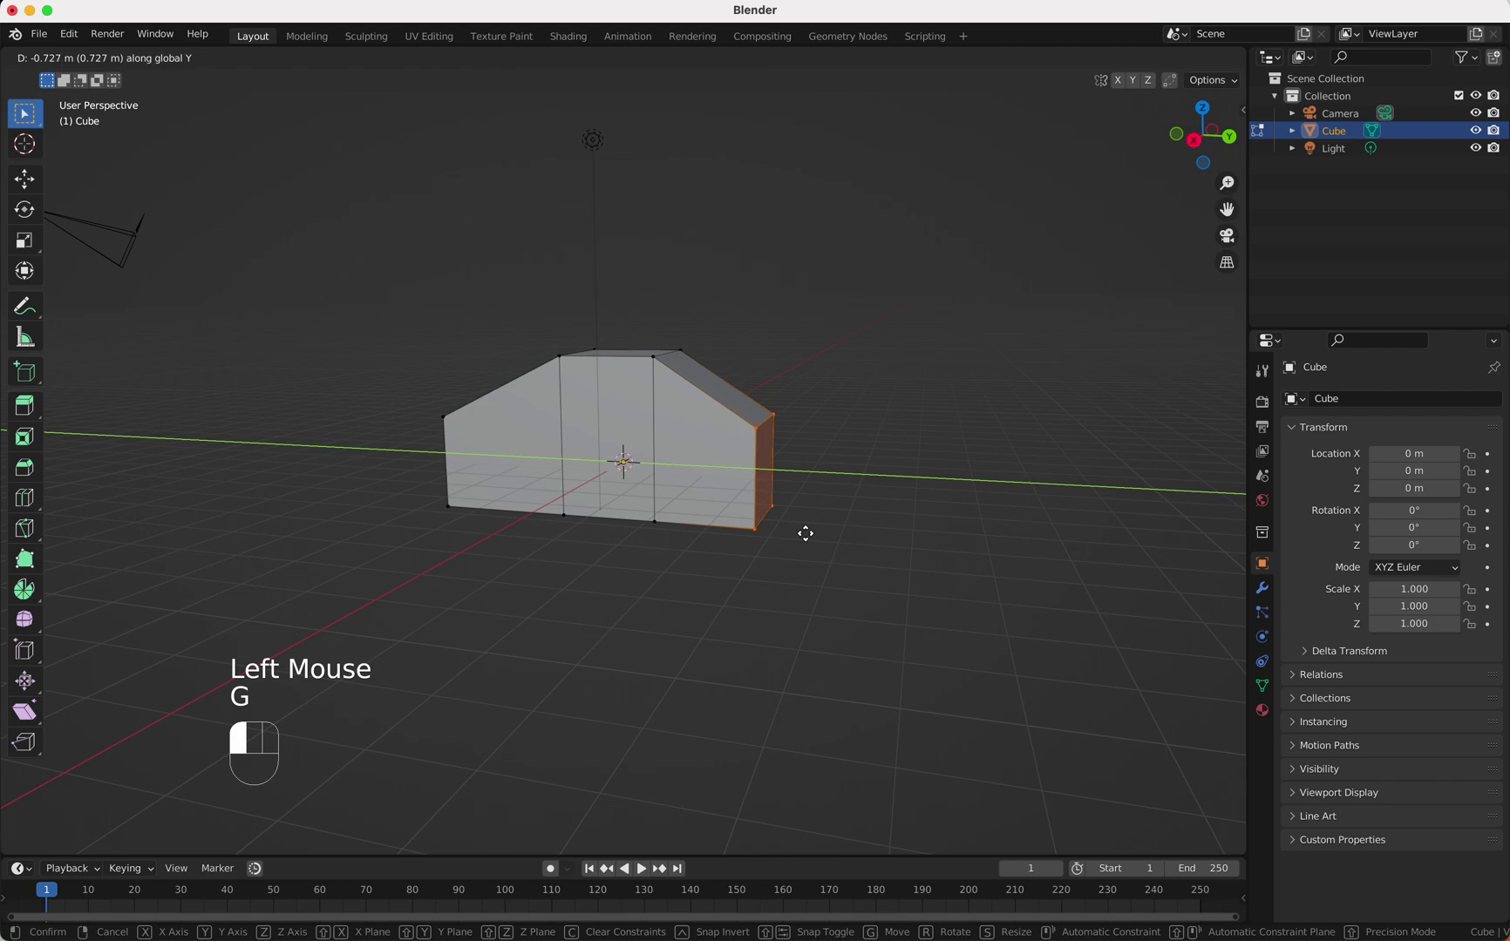
pyautogui.click(838, 536)
pyautogui.press('e')
pyautogui.click(877, 536)
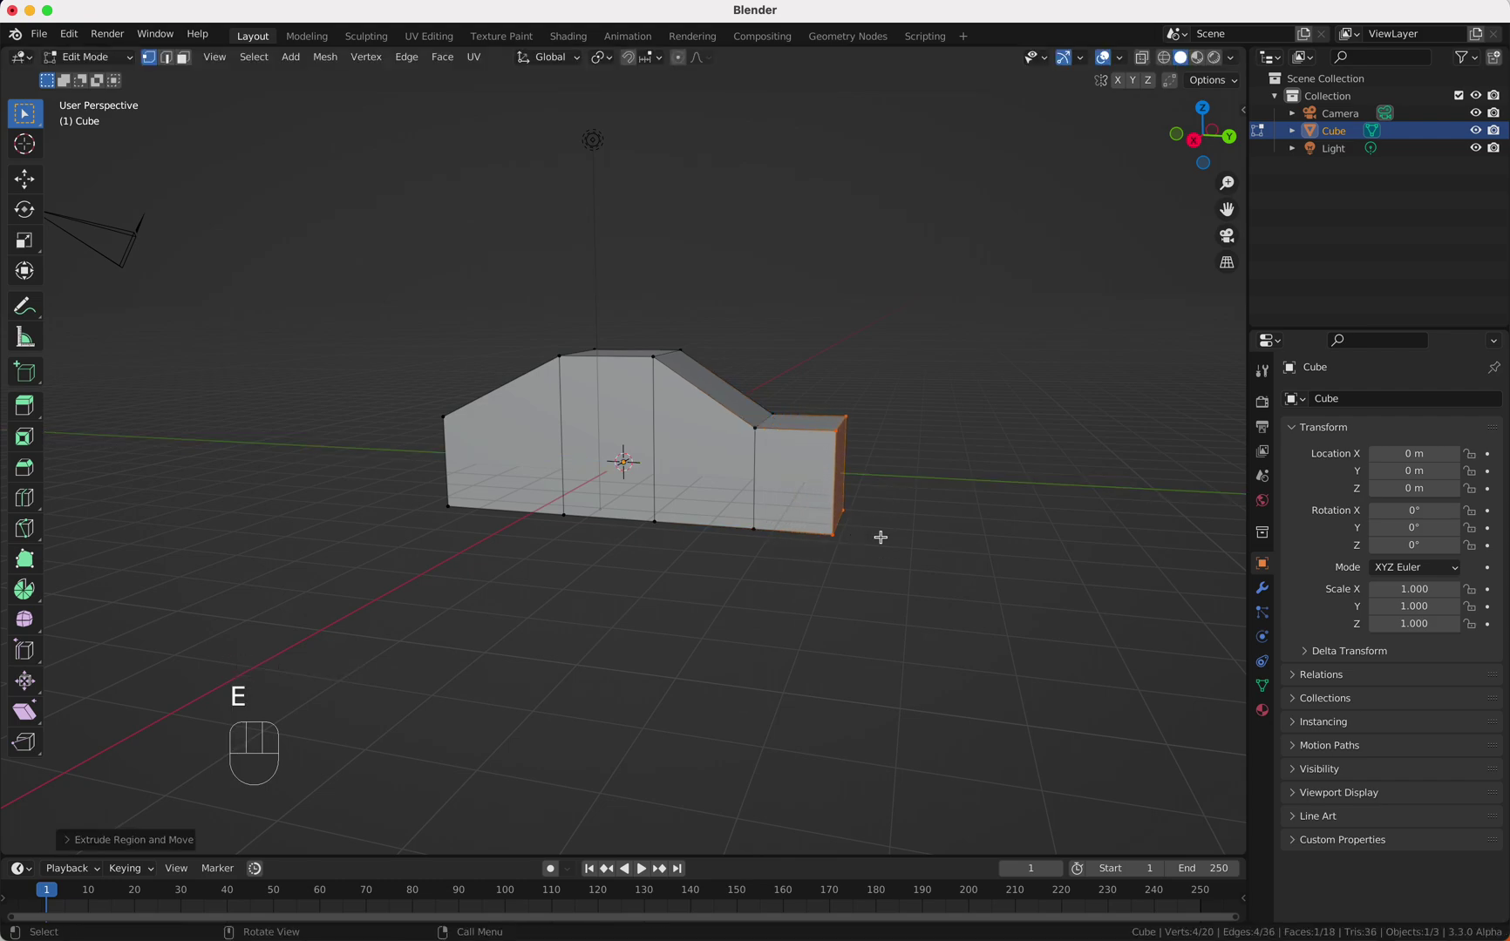
# - Extrude the −Y end face outward to give the car body a second flat end section
pyautogui.hscroll(5, 879, 533)
pyautogui.moveTo(421, 402); pyautogui.dragTo(472, 549)
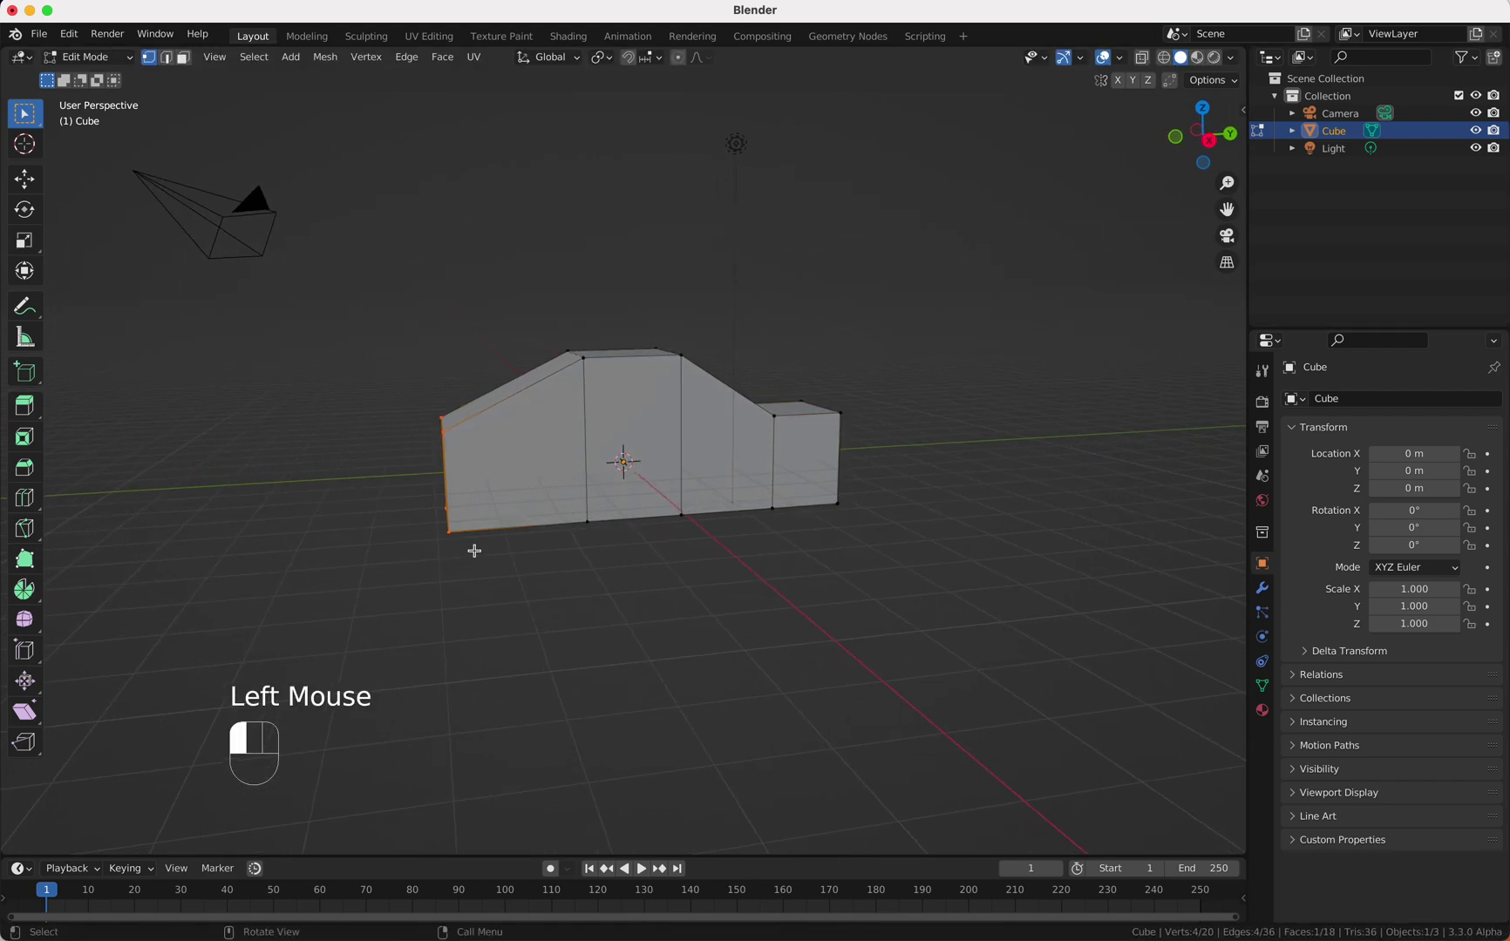
pyautogui.hscroll(-5, 472, 550)
pyautogui.press('g')
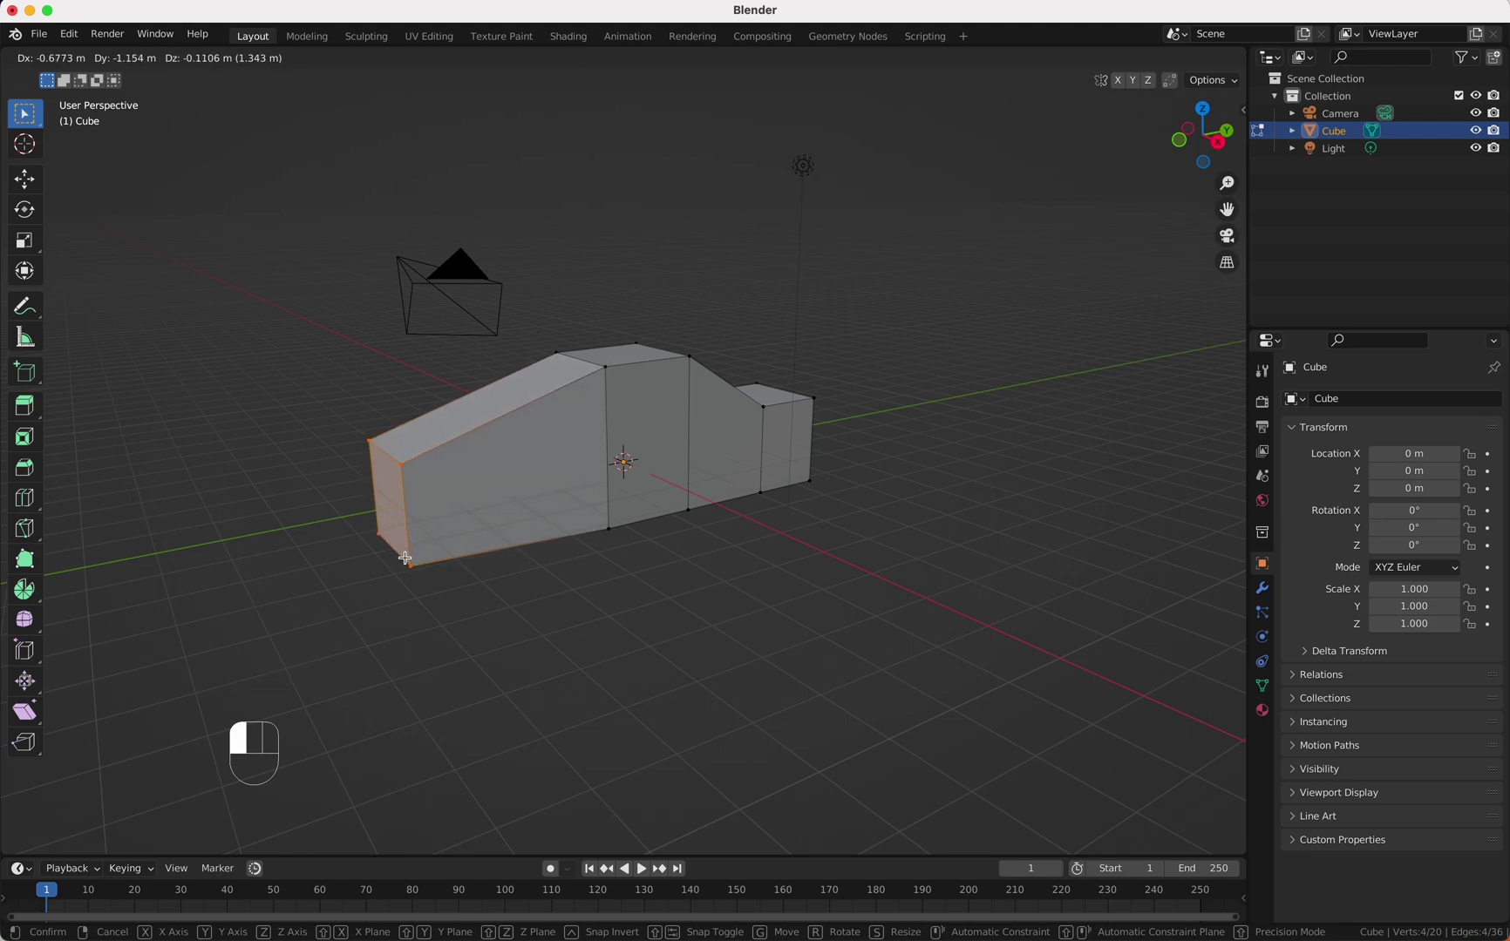
pyautogui.rightClick(405, 558)
pyautogui.press('e')
pyautogui.click(316, 582)
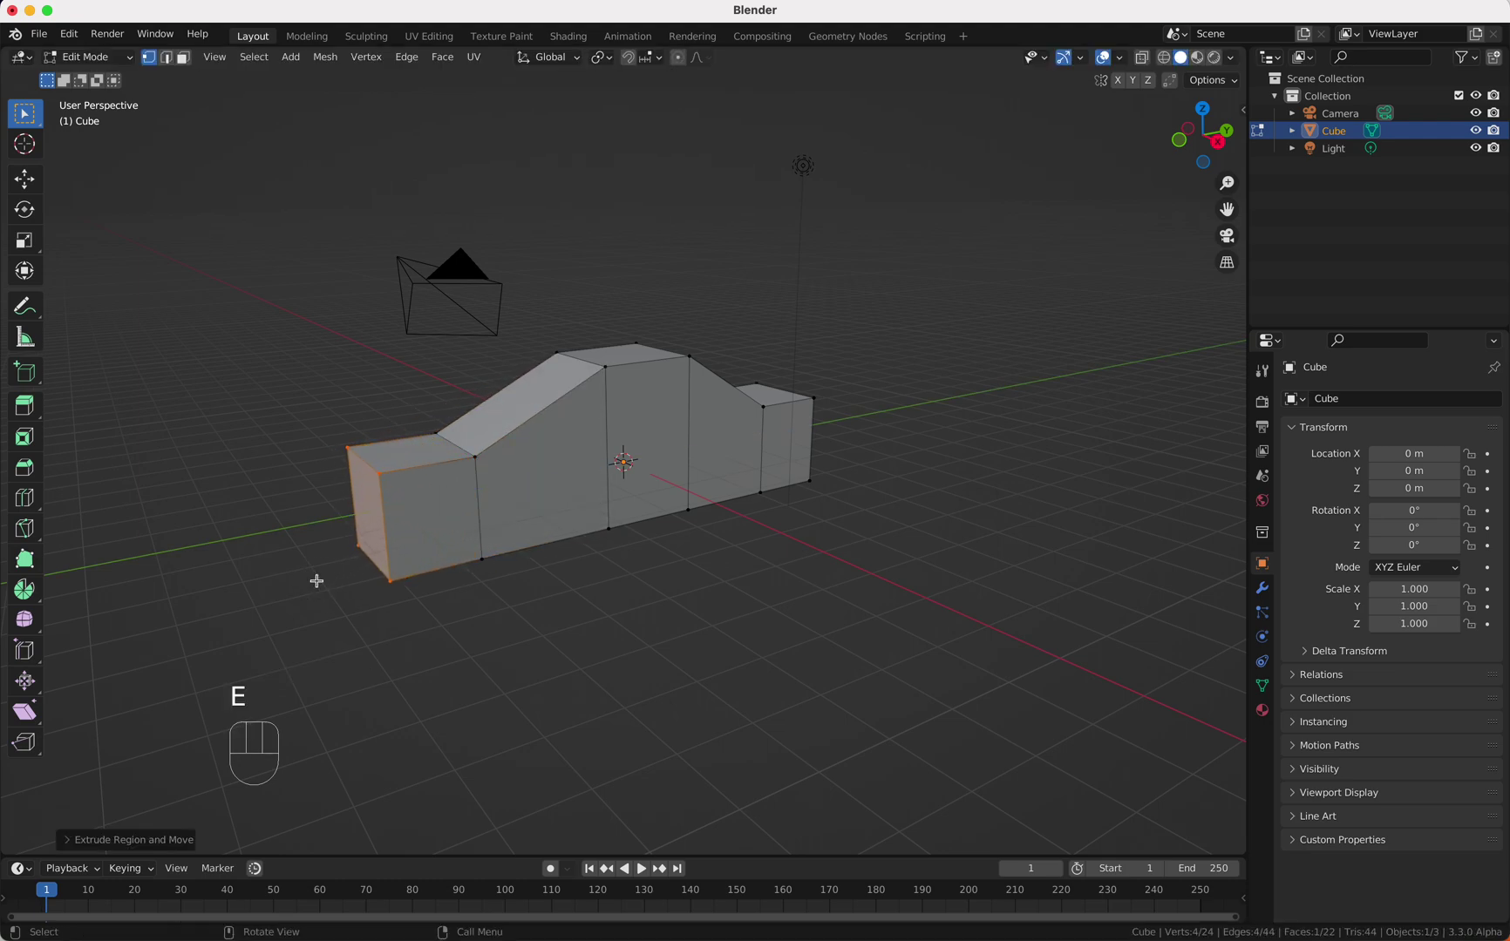
# - Widen the whole car body mesh by scaling it along the X axis, and return to Object Mode
pyautogui.scroll(3, 316, 582)
pyautogui.hscroll(4, 317, 581)
pyautogui.hscroll(-10, 317, 582)
pyautogui.scroll(-4, 315, 581)
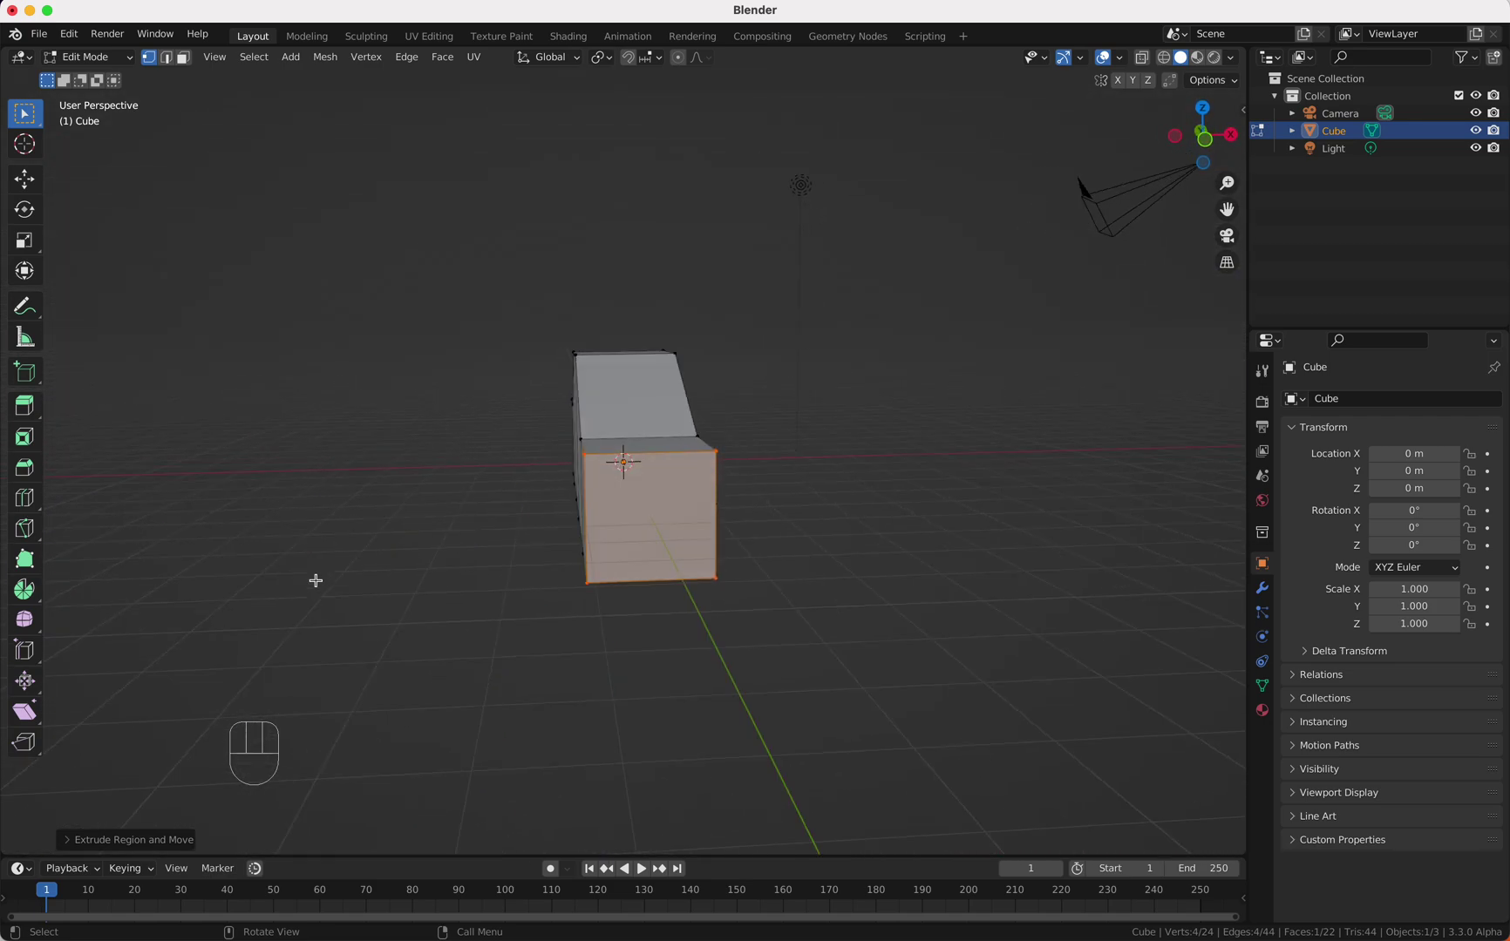
pyautogui.hscroll(-5, 316, 582)
pyautogui.press('a')
pyautogui.hscroll(-5, 317, 581)
pyautogui.press('s')
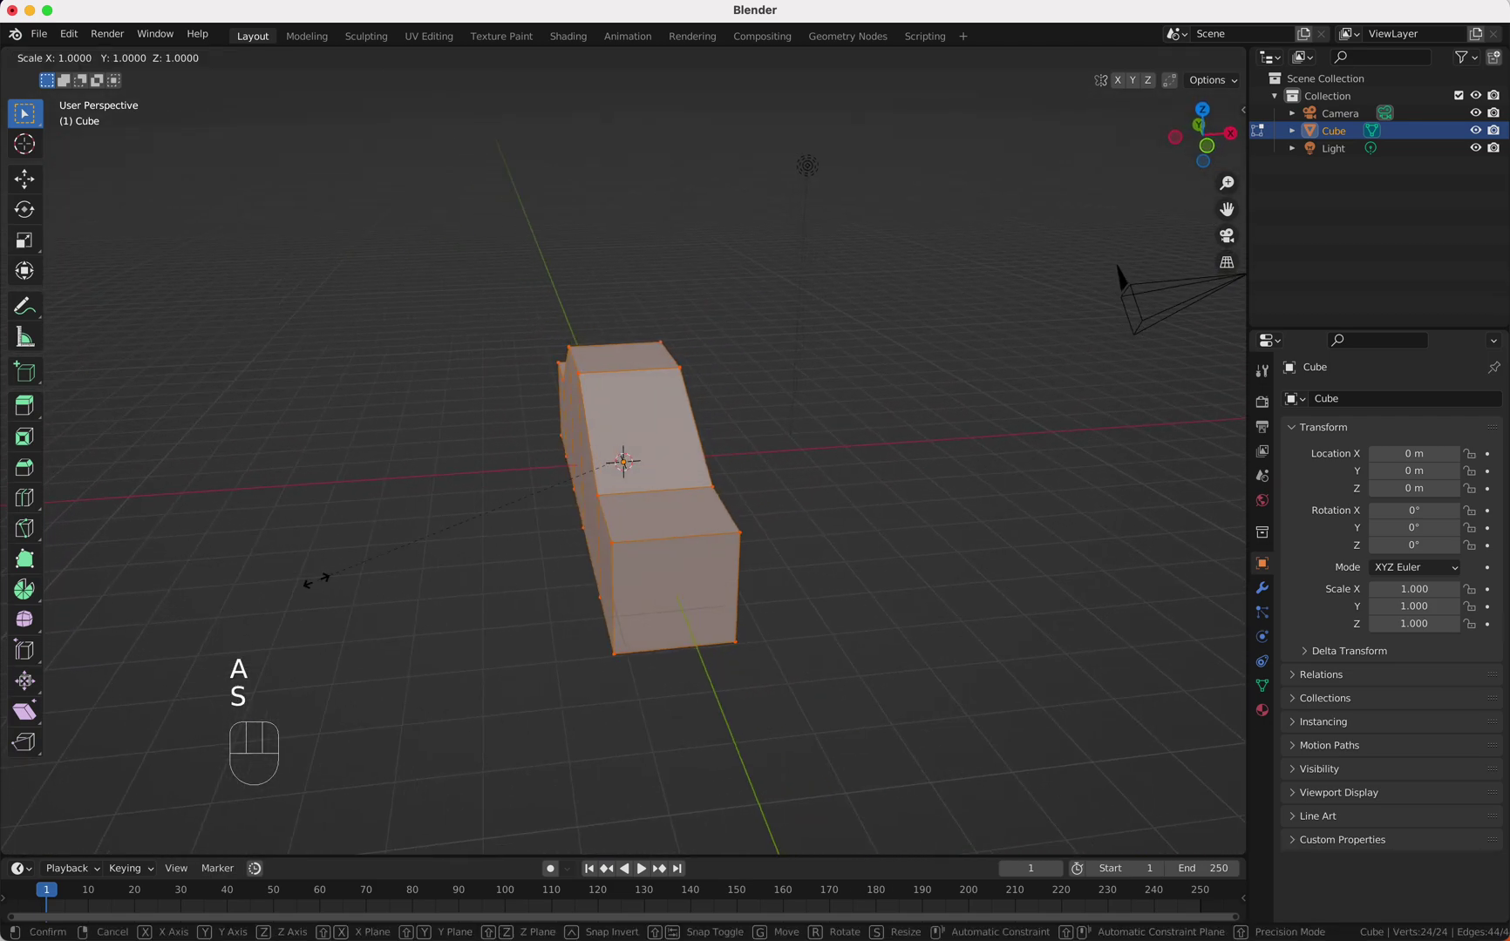
pyautogui.click(128, 580)
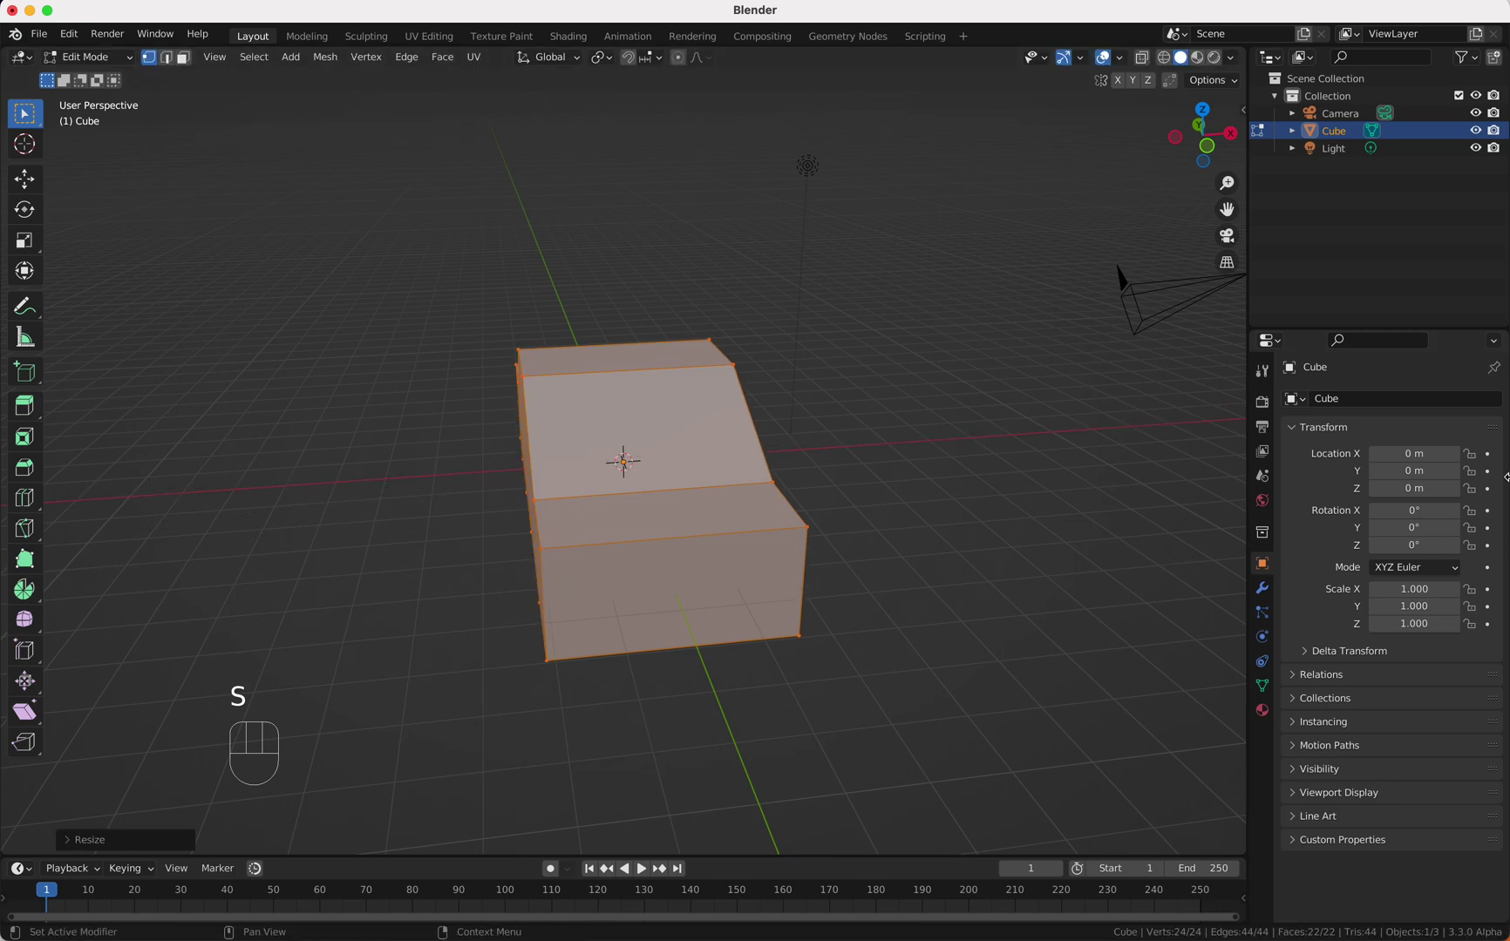
pyautogui.hscroll(-5, 923, 497)
pyautogui.press('Tab')
# - Add a Subdivision Surface modifier to the car body with viewport and render levels set to 4
pyautogui.click(1261, 590)
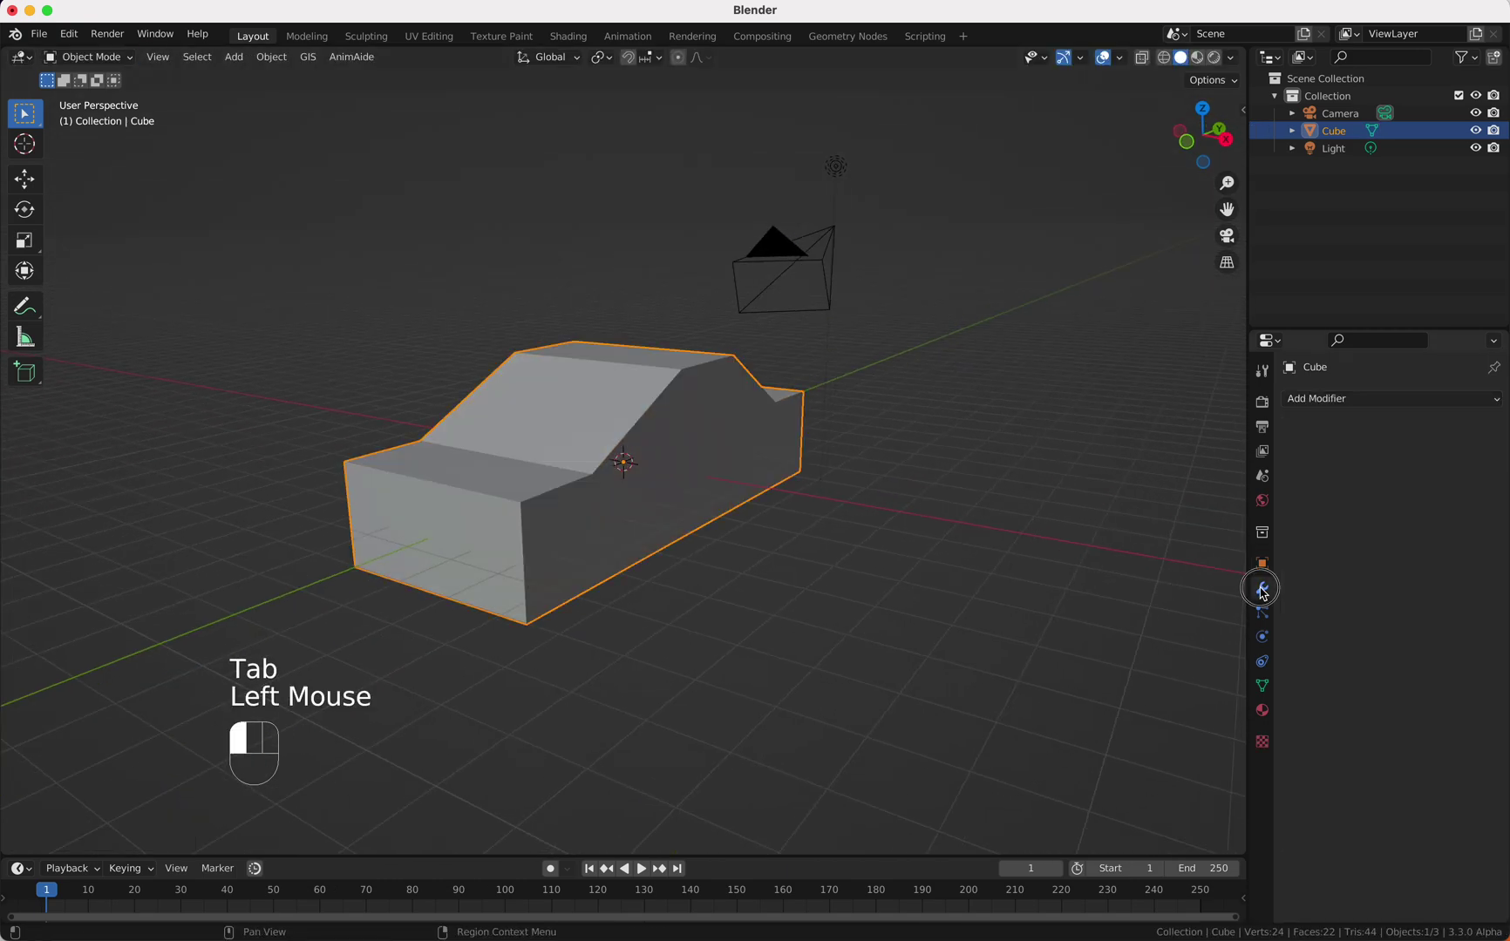
pyautogui.click(1356, 398)
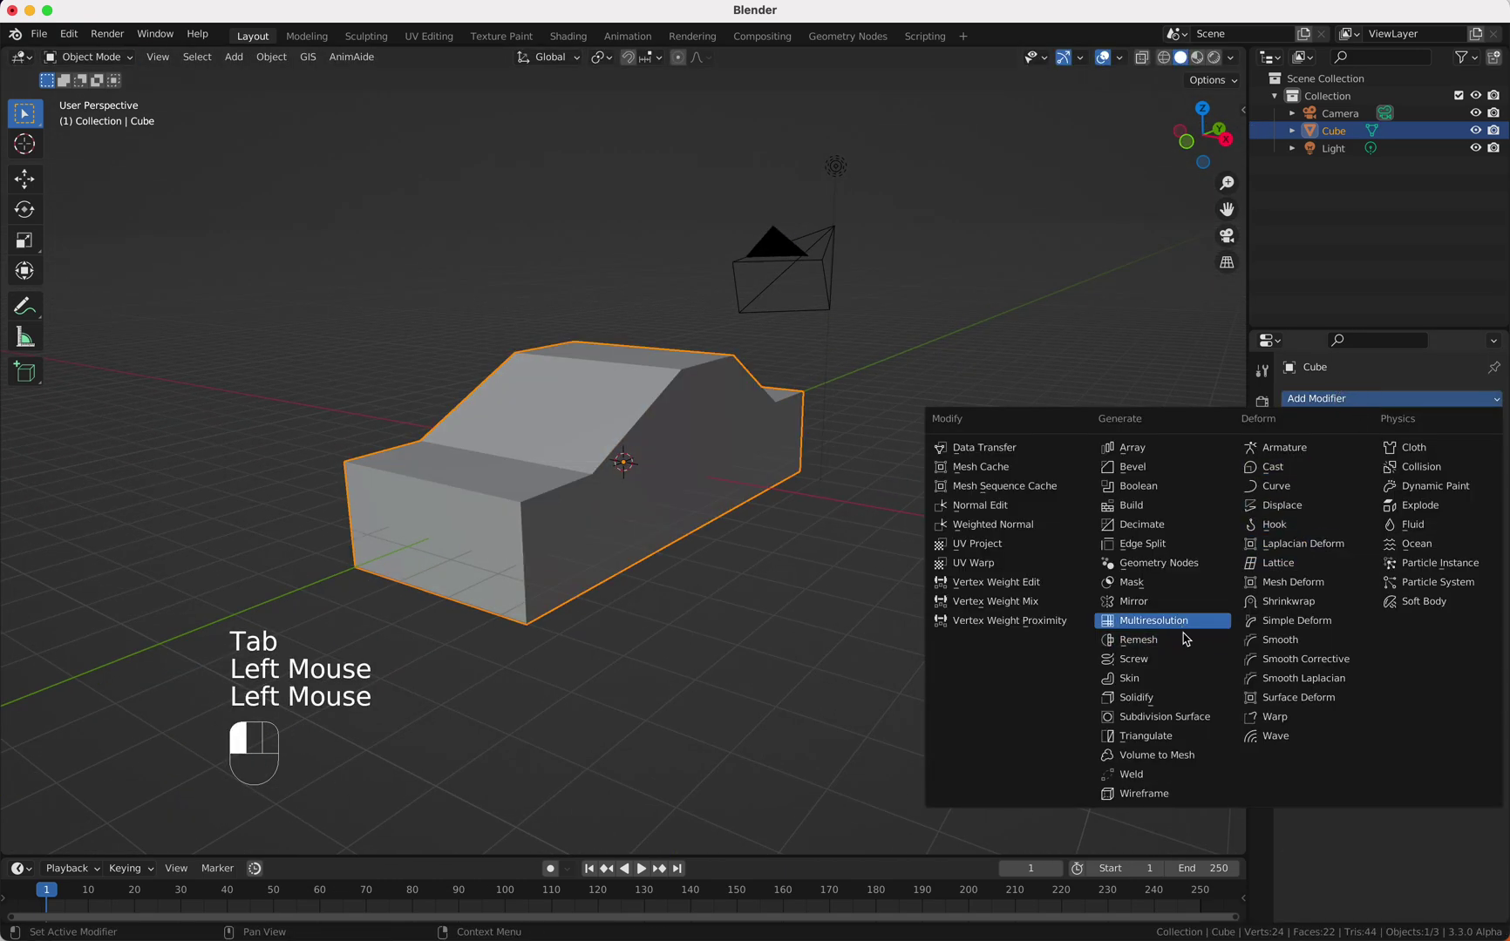
pyautogui.click(1186, 720)
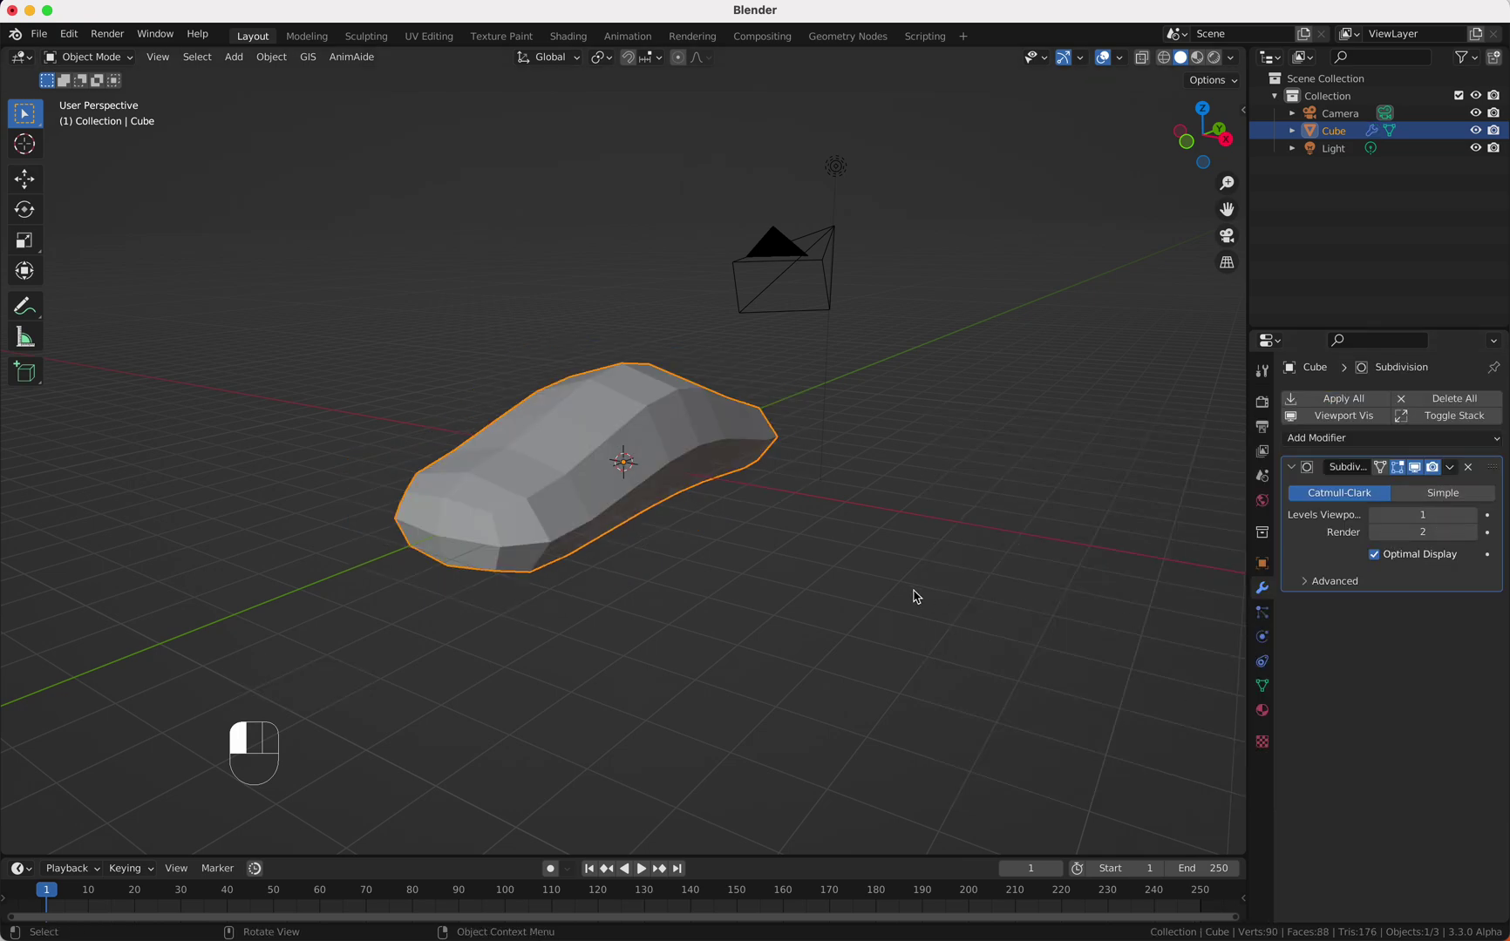
pyautogui.hscroll(5, 926, 600)
pyautogui.hscroll(5, 913, 596)
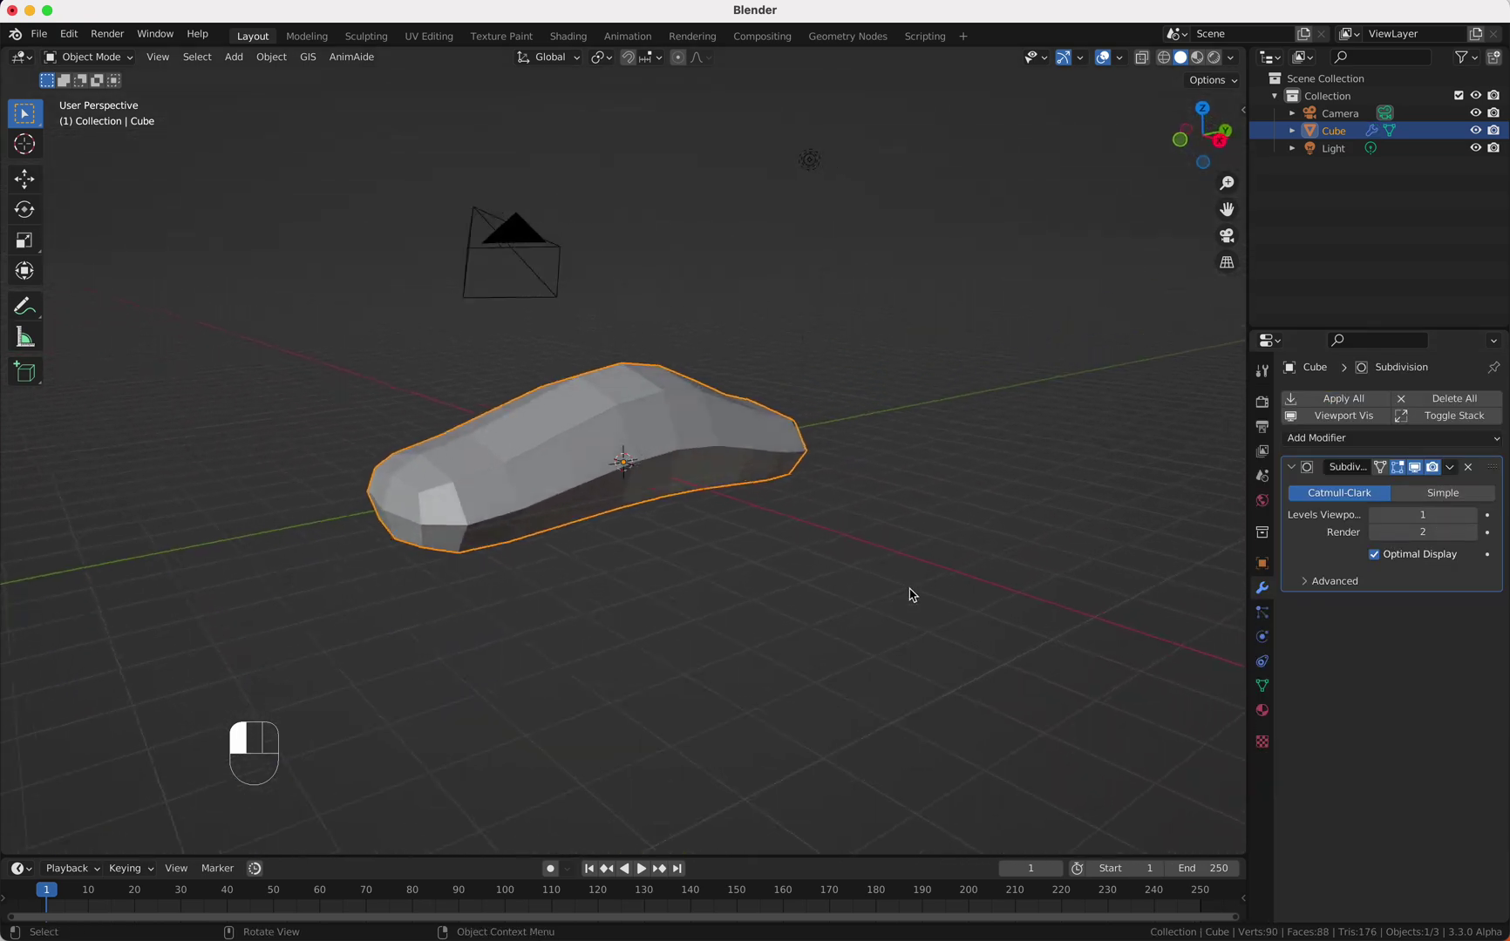
pyautogui.click(1473, 515)
pyautogui.click(1473, 515)
pyautogui.click(1473, 515)
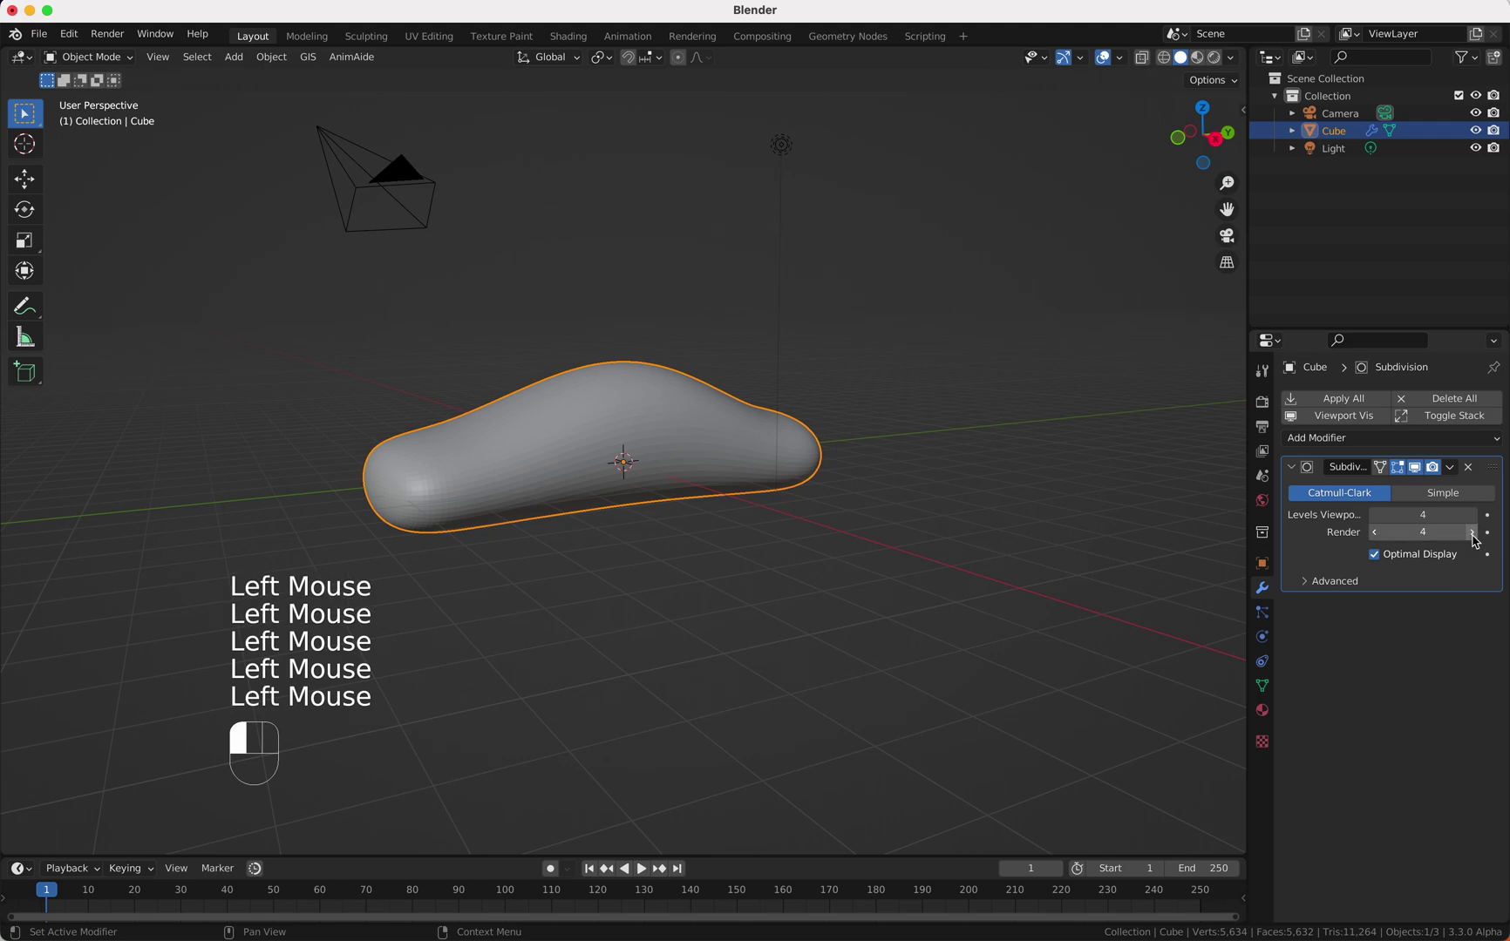
pyautogui.hscroll(10, 822, 556)
# - Crease the four crosswise edges on top of the body at both ends of the roof and slopes, then leave Edit Mode
pyautogui.press('Tab')
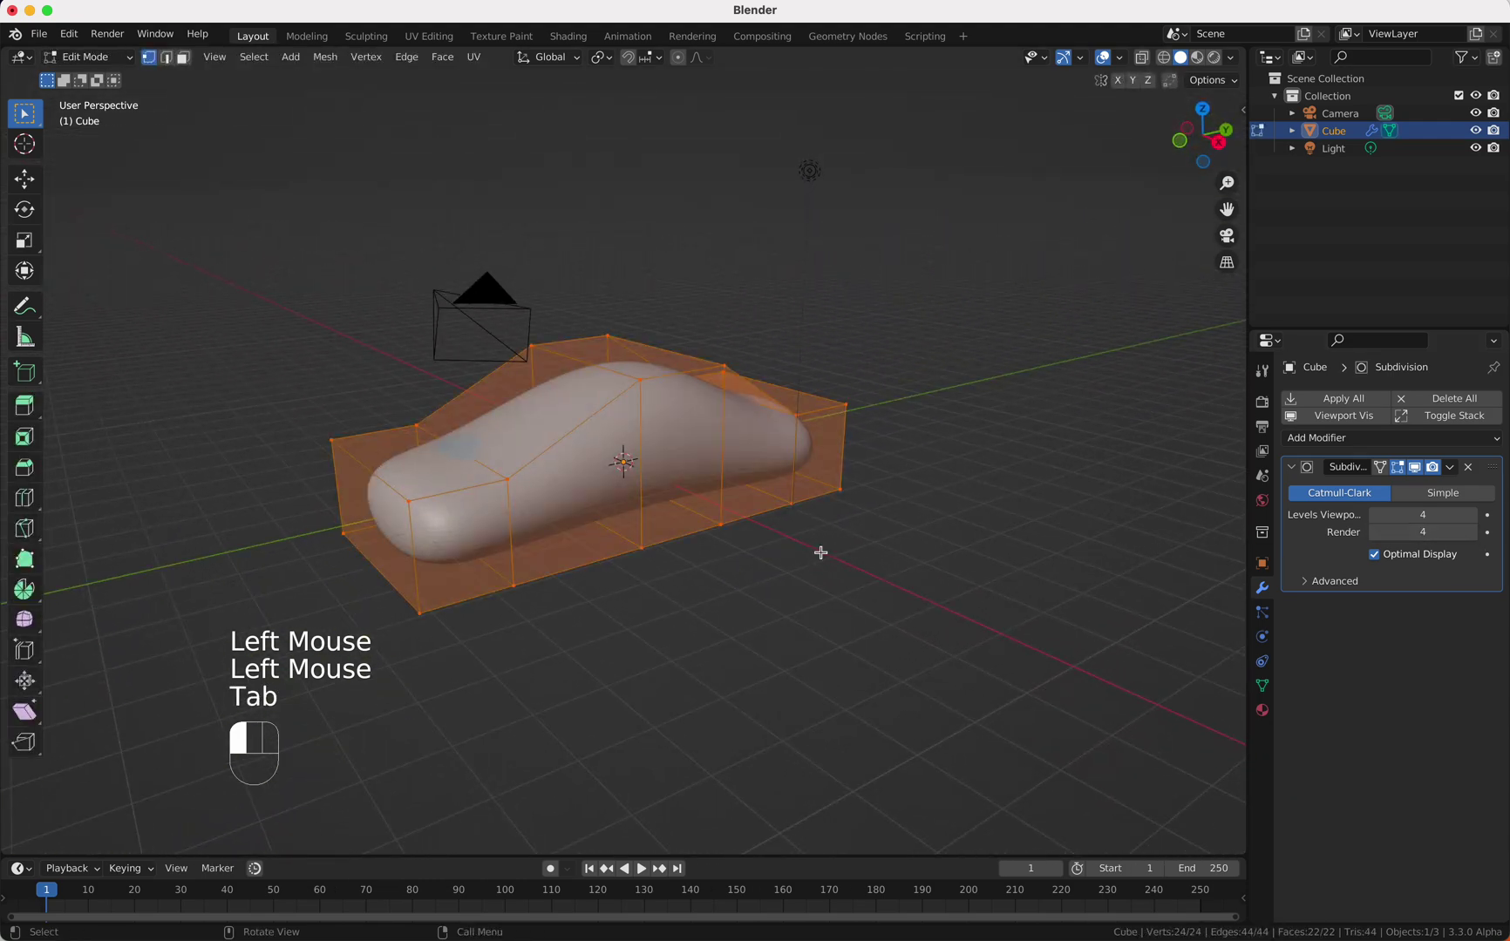
pyautogui.hscroll(10, 820, 552)
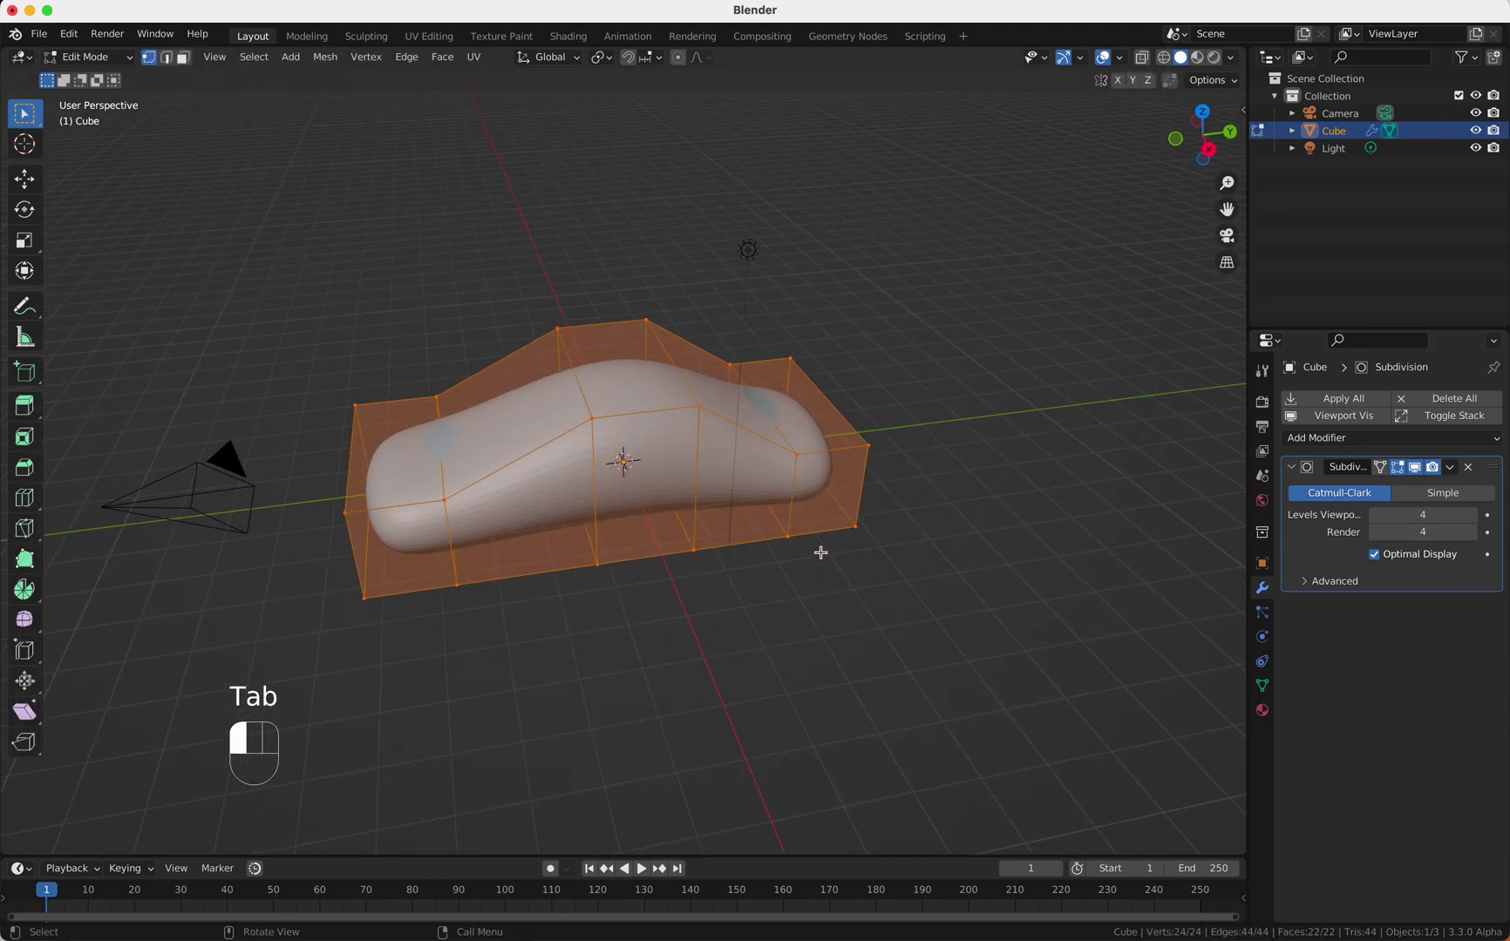
pyautogui.click(166, 58)
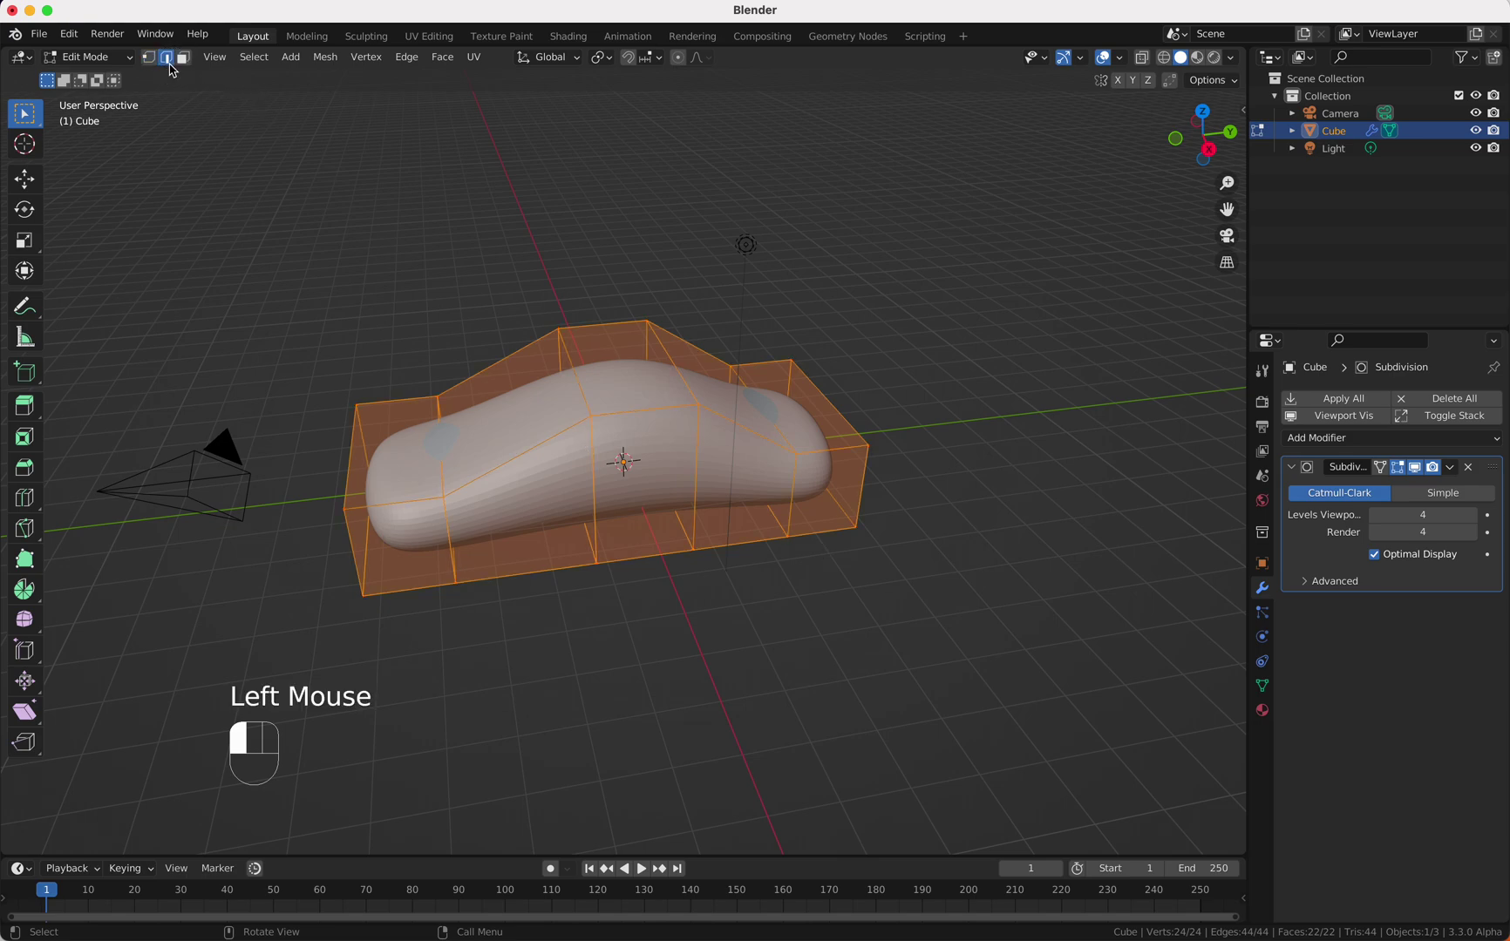
pyautogui.click(472, 424)
pyautogui.keyDown('shift'); pyautogui.click(591, 385); pyautogui.keyUp('shift')
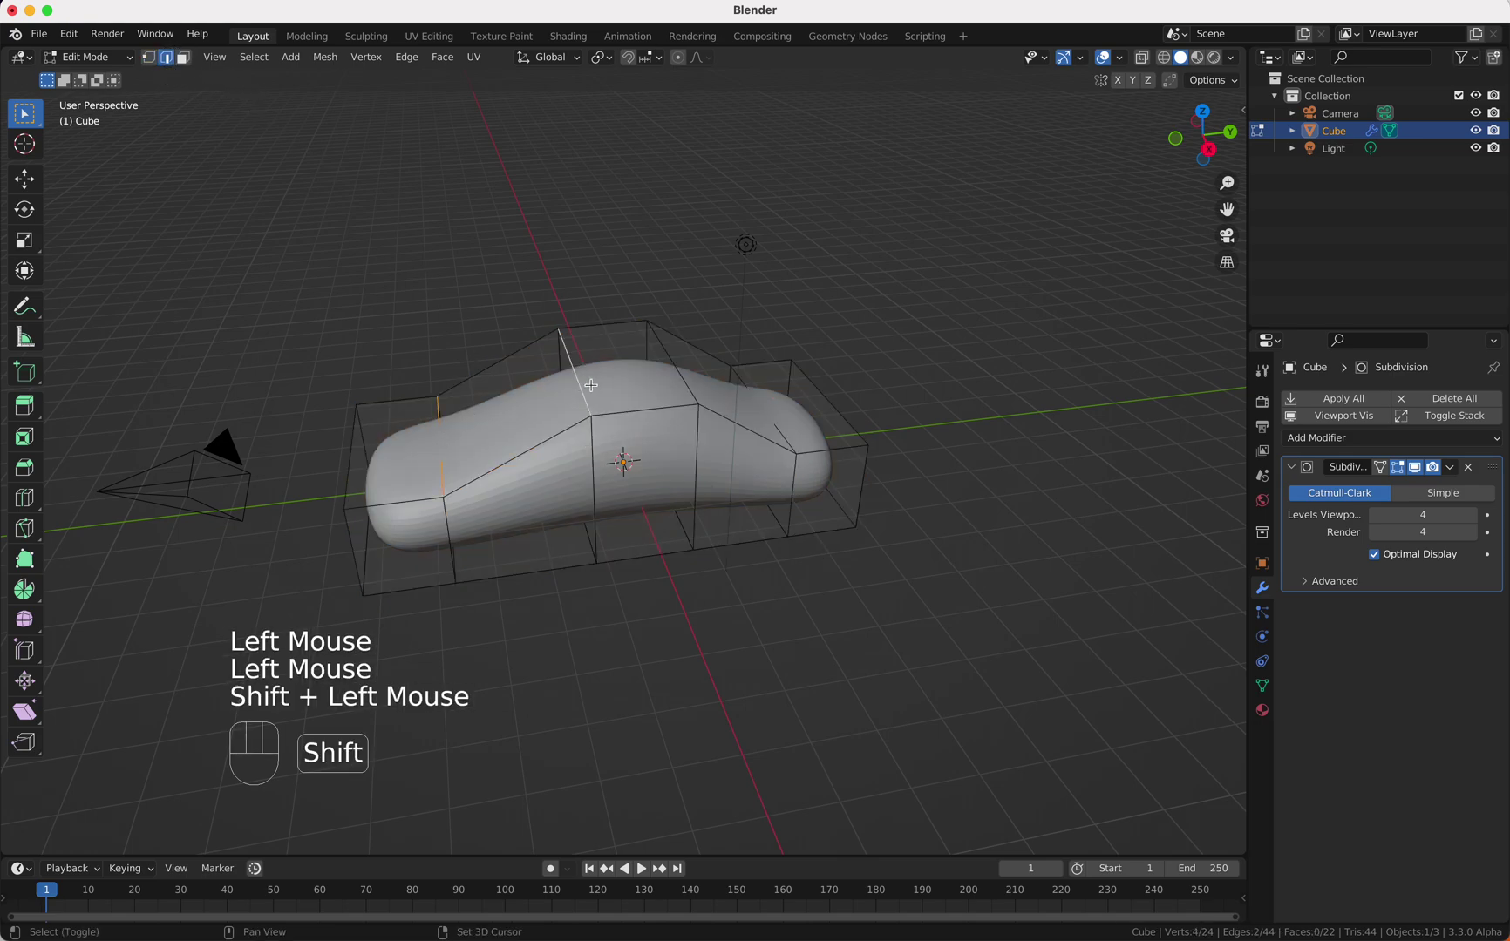
pyautogui.keyDown('shift'); pyautogui.click(677, 377); pyautogui.keyUp('shift')
pyautogui.keyDown('shift'); pyautogui.click(766, 411); pyautogui.keyUp('shift')
pyautogui.hotkey('shift', 'e')
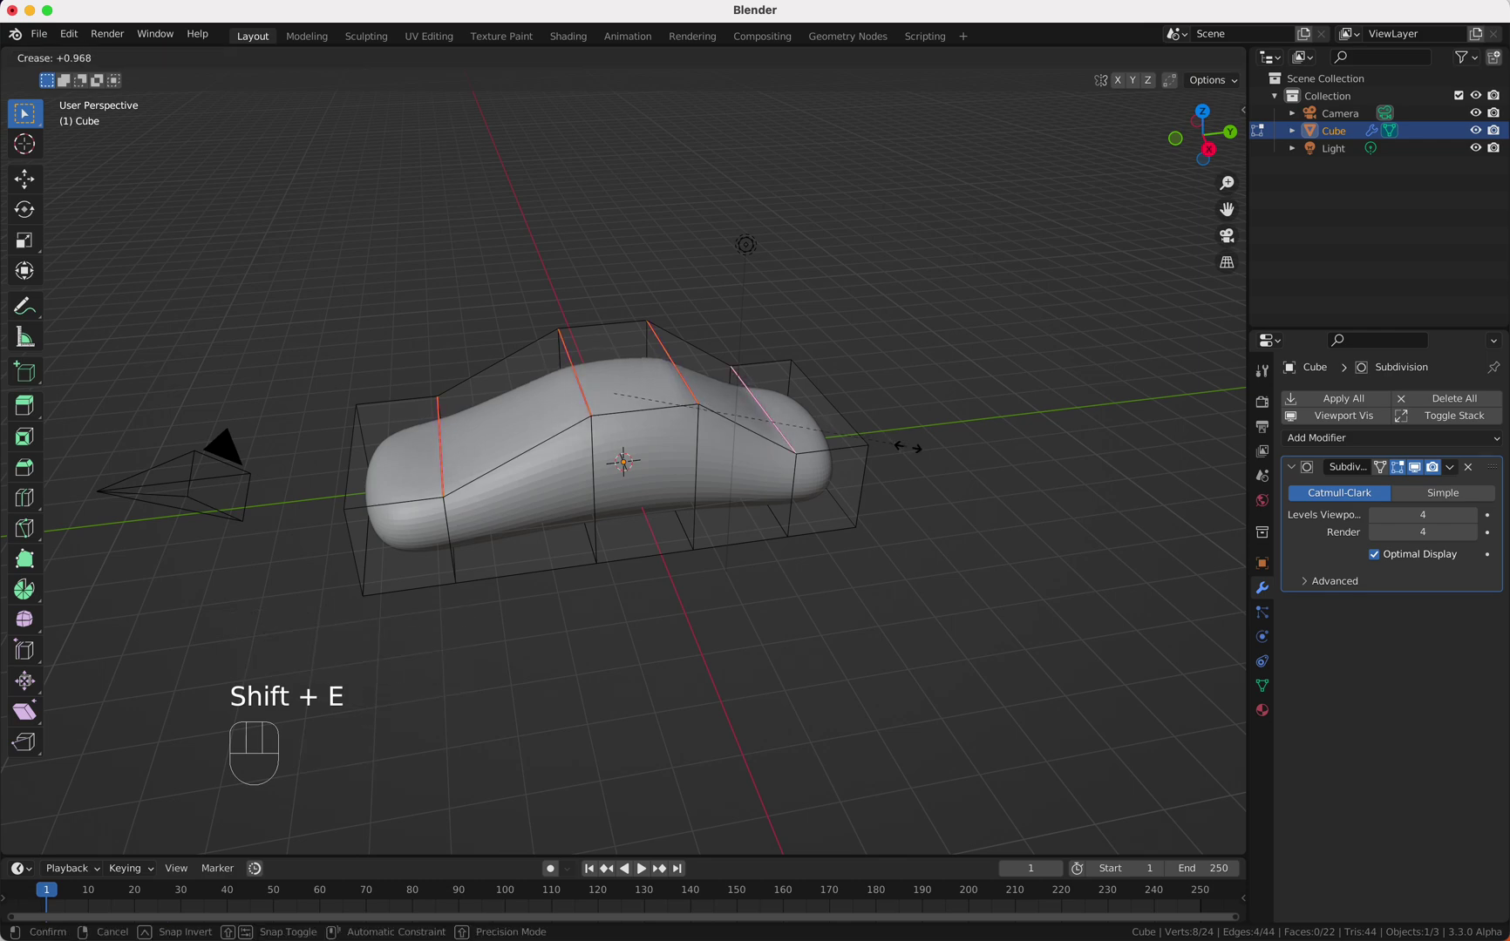
pyautogui.click(854, 445)
pyautogui.moveTo(852, 445); pyautogui.dragTo(859, 453, button='middle')
pyautogui.press('Tab')
# - Move the car body straight up along Z, clear of the world origin
pyautogui.press('g')
pyautogui.press('z')
pyautogui.click(861, 348)
pyautogui.moveTo(860, 349); pyautogui.dragTo(863, 354, button='middle')
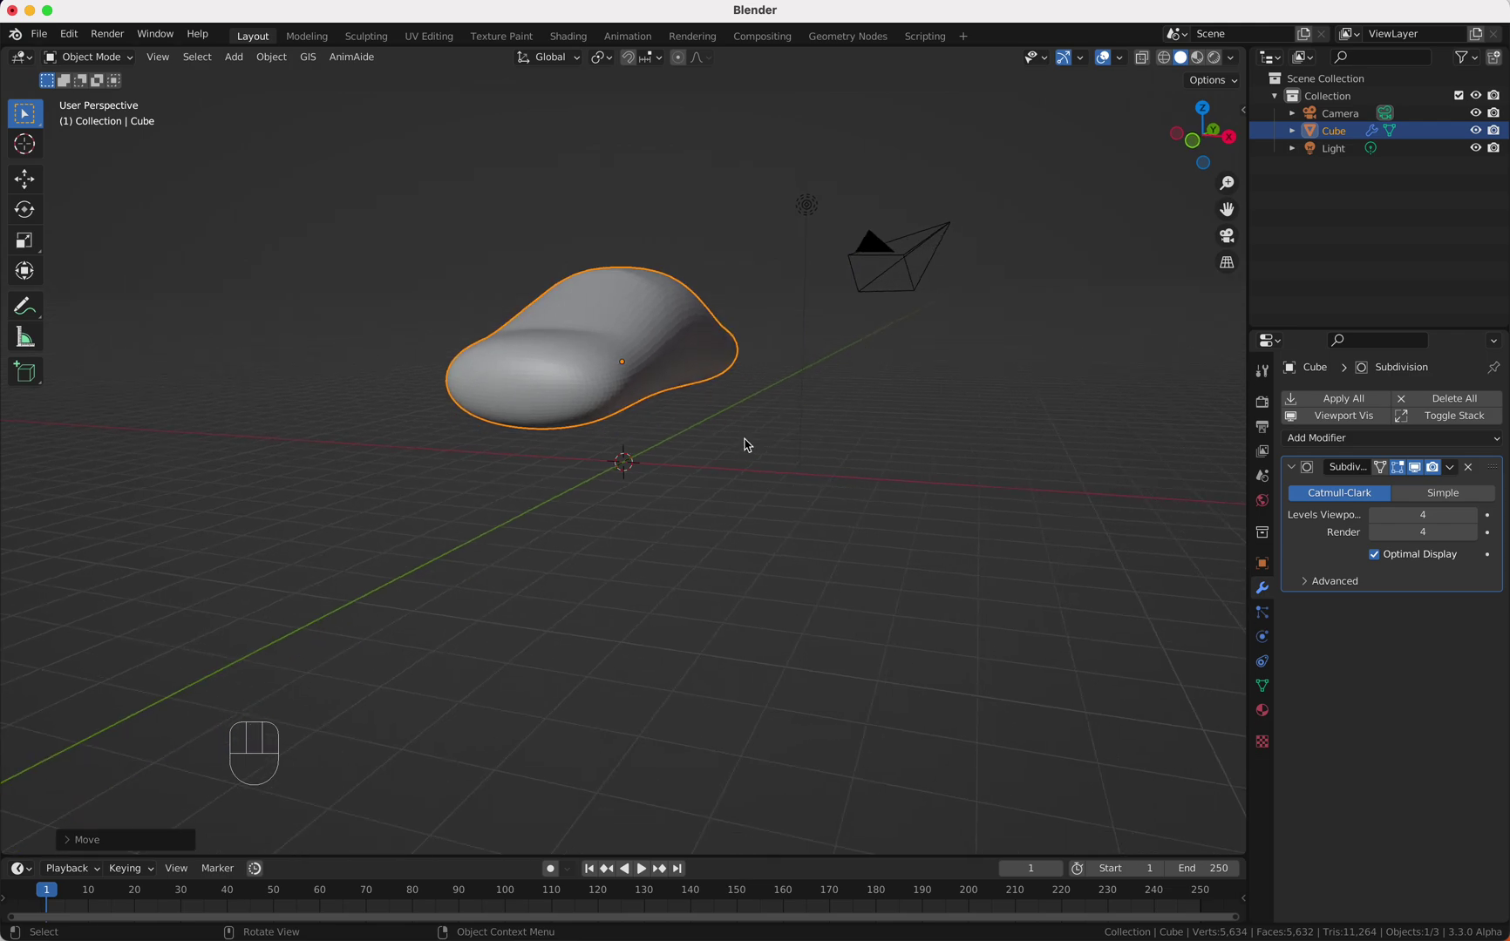
# - Add a cylinder mesh at the world origin, beneath the car body
pyautogui.hotkey('shift', 'a')
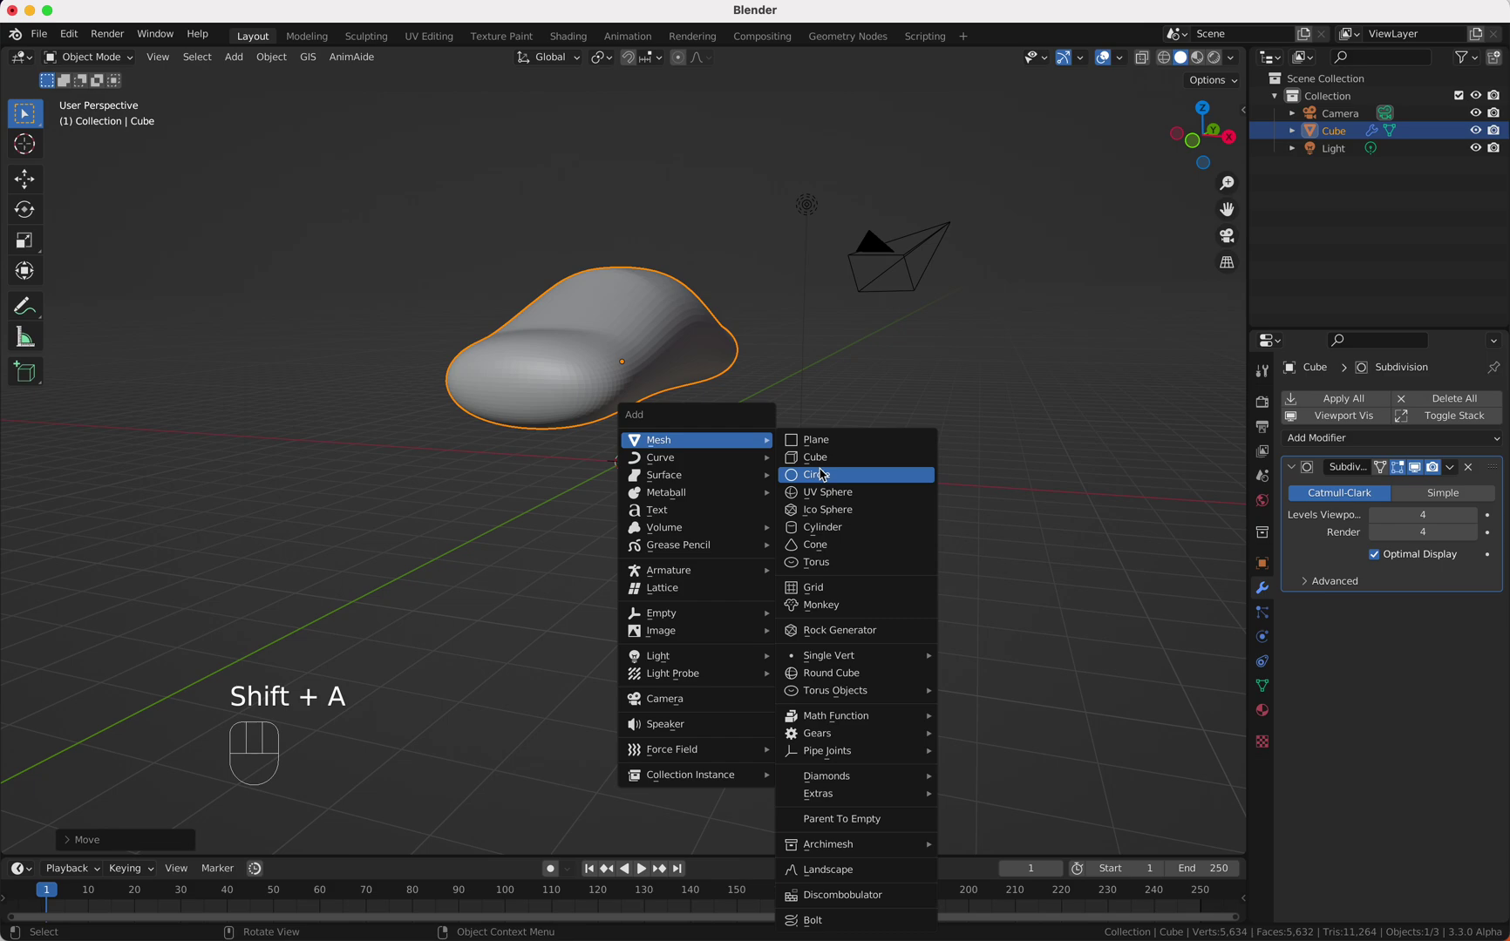
pyautogui.click(835, 527)
pyautogui.moveTo(835, 526); pyautogui.dragTo(839, 532, button='middle')
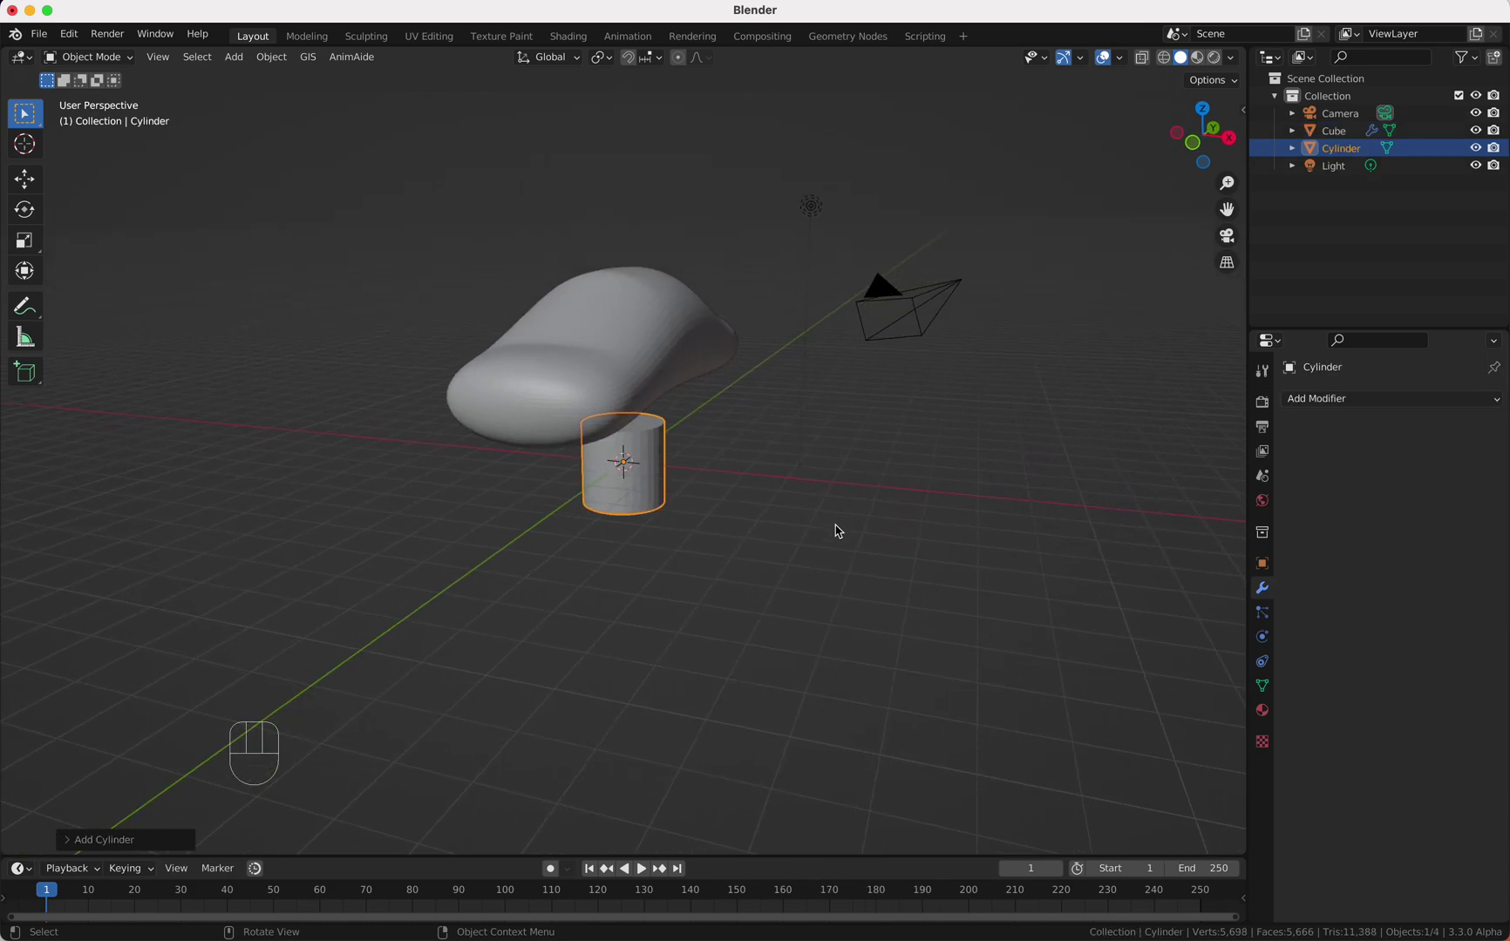
# - Rotate the new cylinder 90° about the Y axis and apply its rotation
pyautogui.press('r')
pyautogui.write('y90')
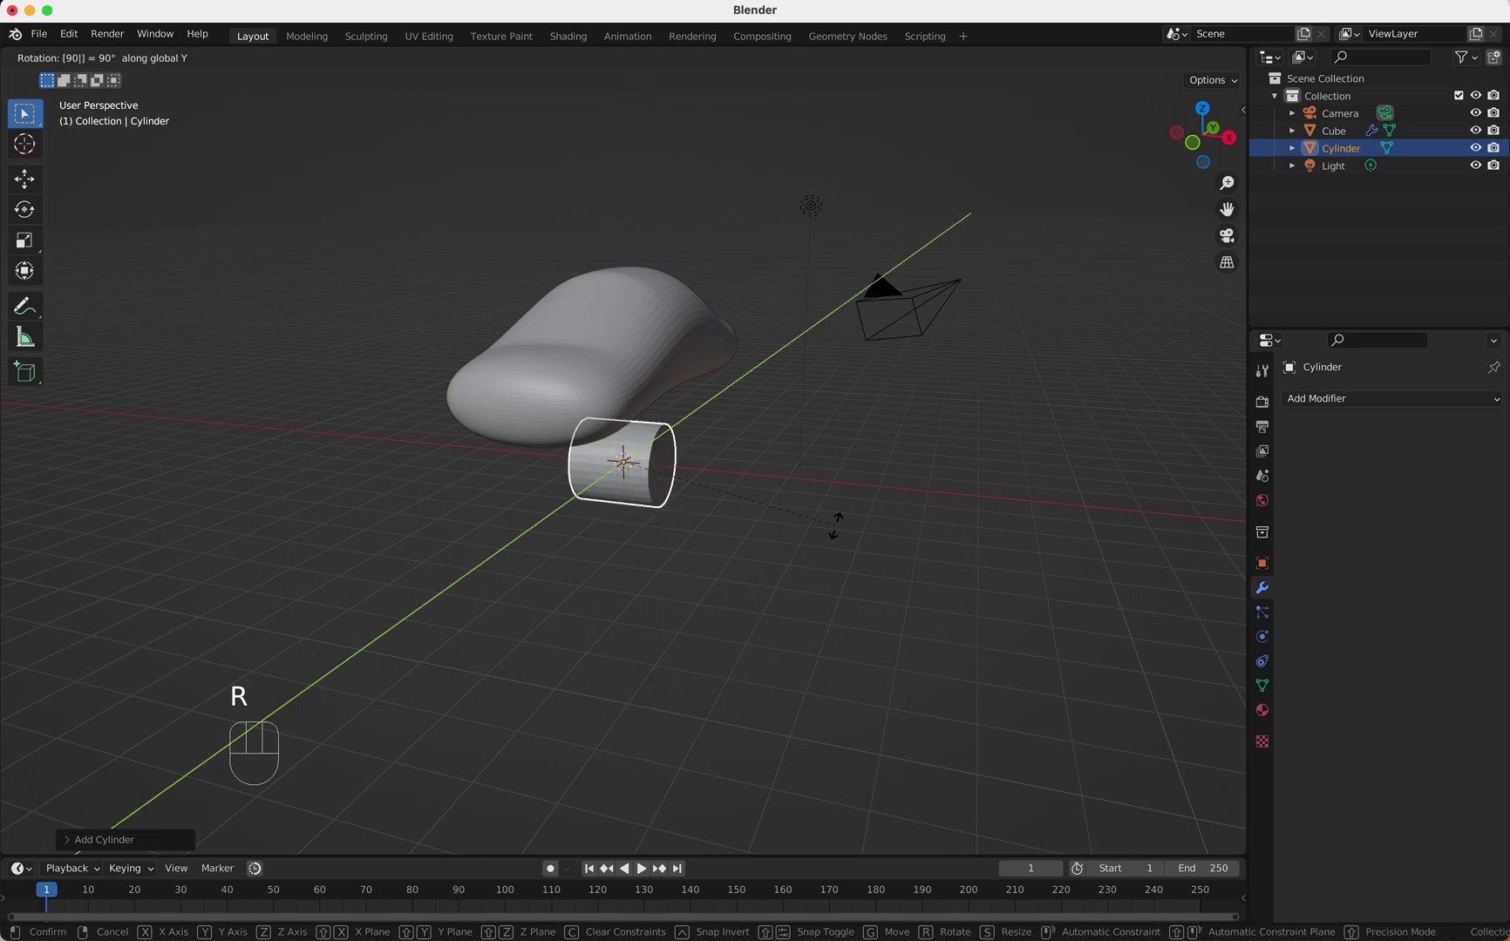
pyautogui.press('Return')
pyautogui.hotkey('ctrl', 'a')
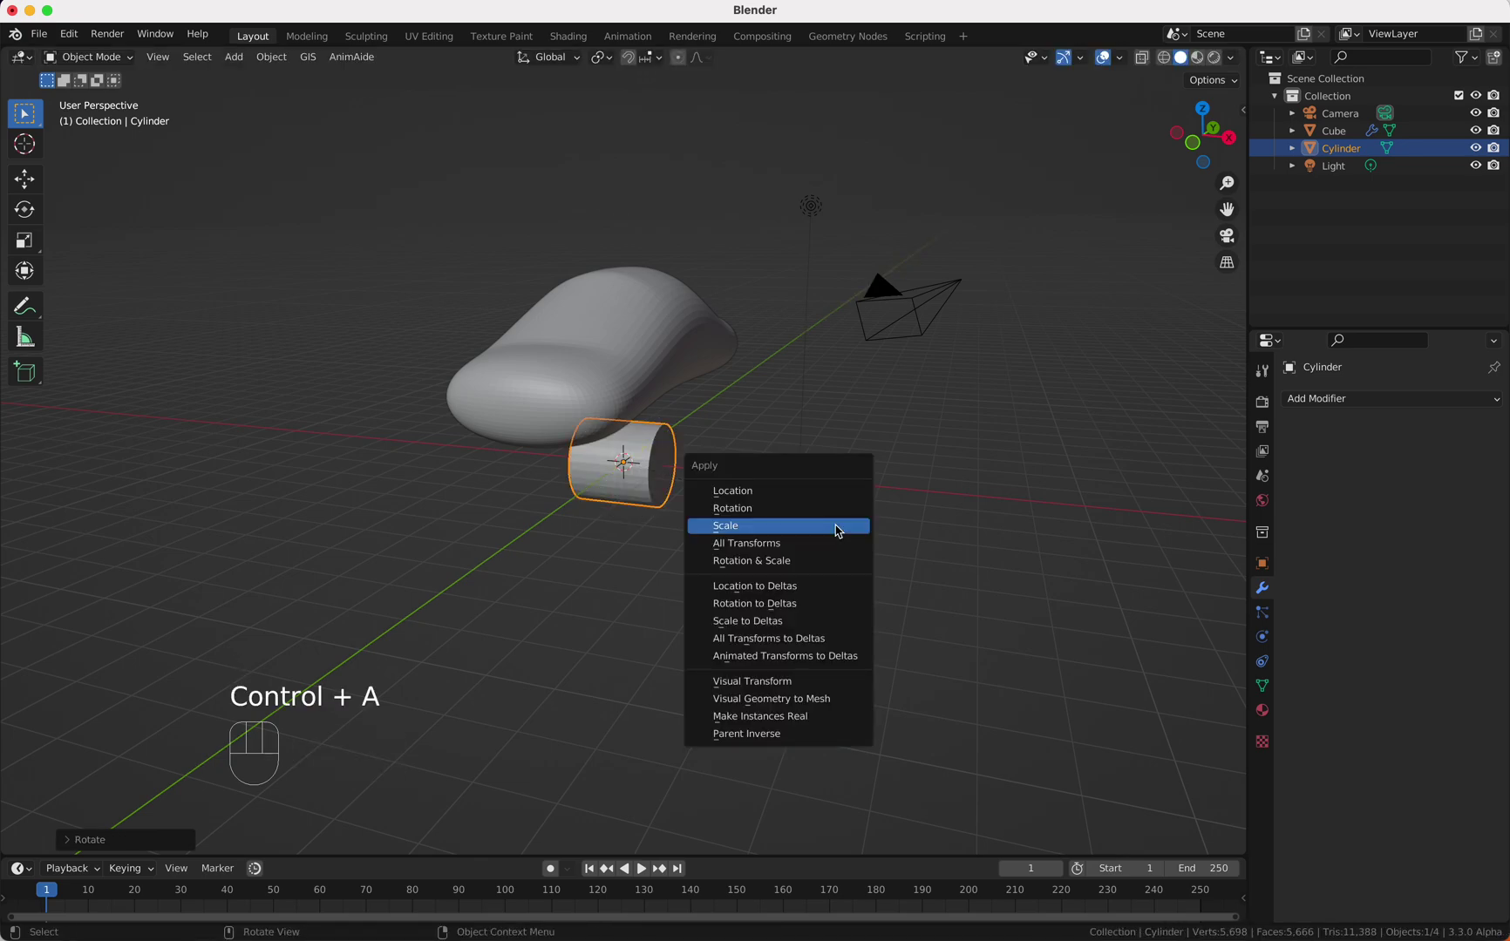
pyautogui.click(840, 513)
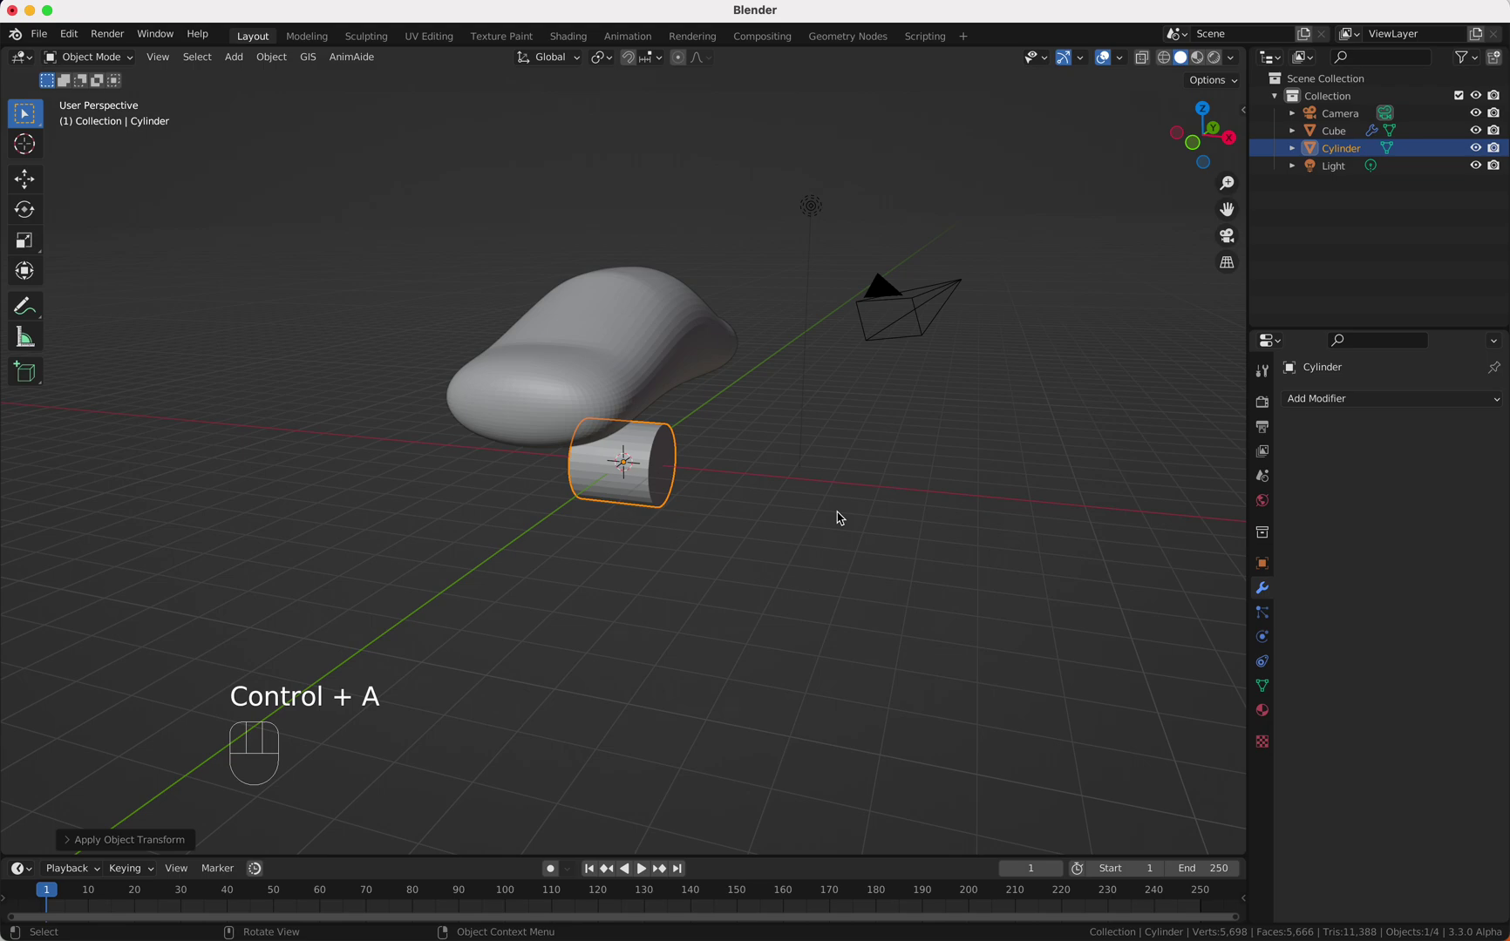
# - Move the cylinder freely from the world origin to beneath the -Y end of the car body
pyautogui.hscroll(-5, 839, 517)
pyautogui.scroll(3, 839, 517)
pyautogui.scroll(-3, 839, 518)
pyautogui.hscroll(5, 840, 518)
pyautogui.hscroll(10, 840, 518)
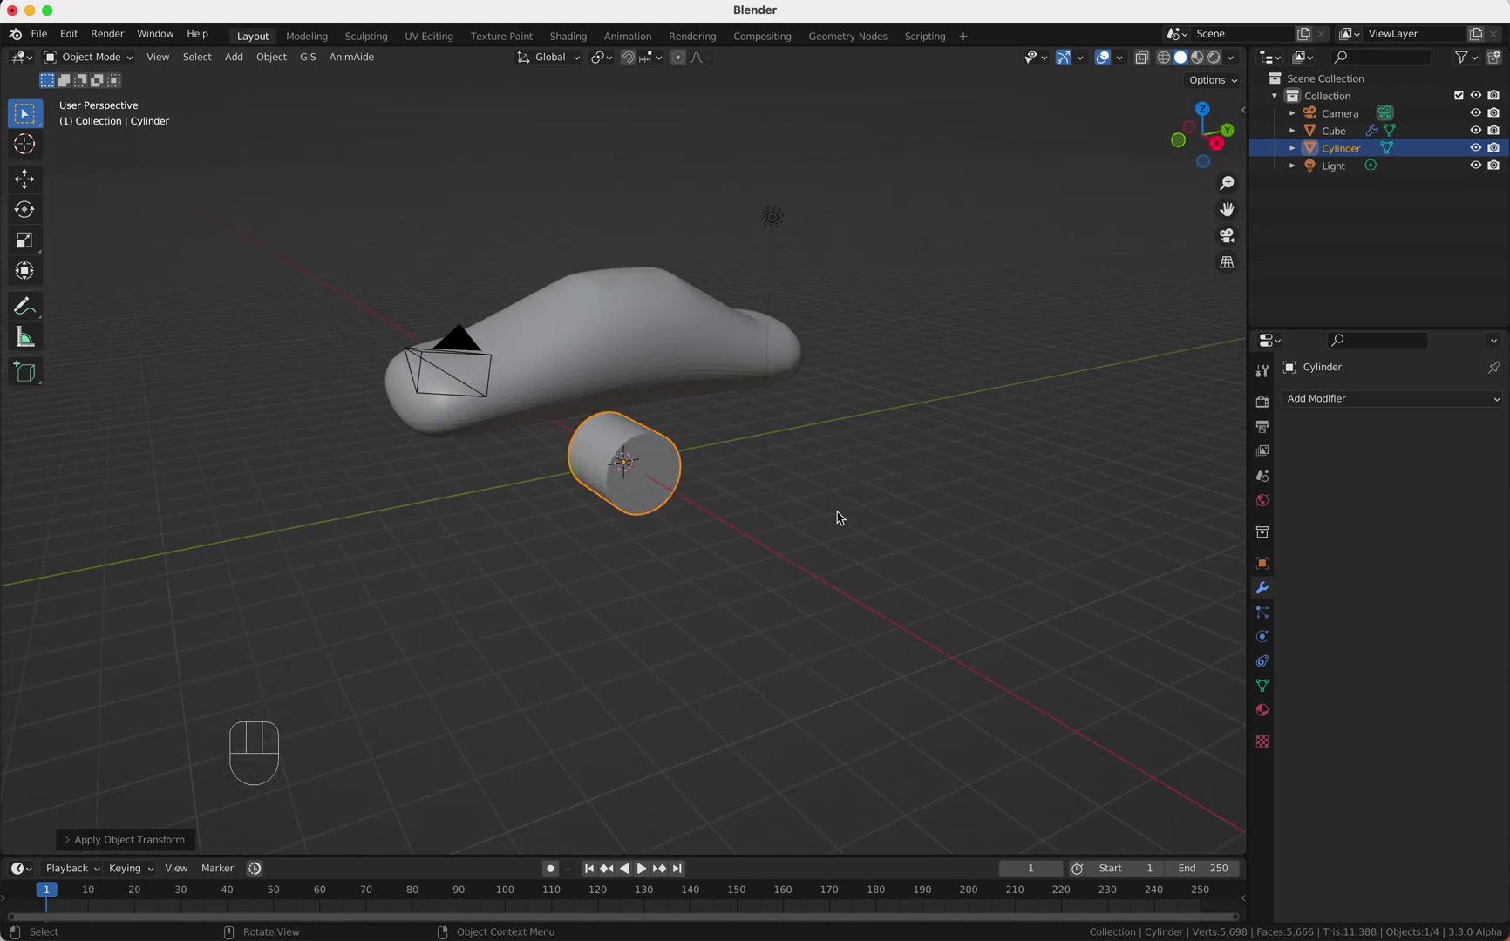
pyautogui.press('g')
pyautogui.click(748, 541)
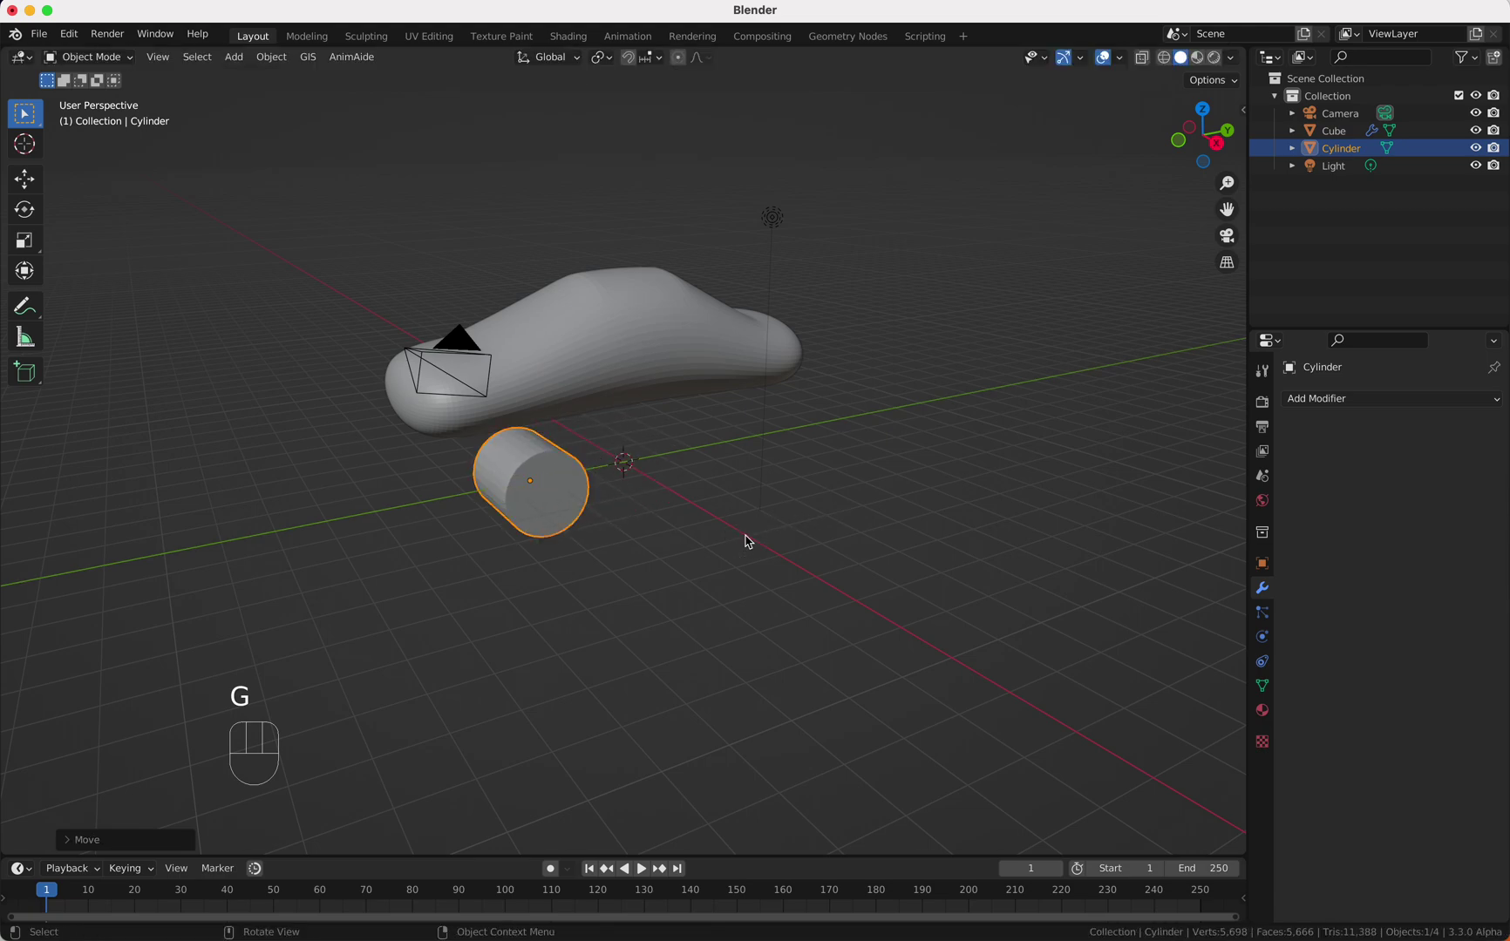
# - Move the cylinder about 2 m along the X axis so it sits beside the car body as a wheel
pyautogui.hscroll(-10, 748, 540)
pyautogui.keyDown('super'); pyautogui.scroll(-3, 748, 540); pyautogui.keyUp('super')
pyautogui.hscroll(-2, 748, 540)
pyautogui.hscroll(3, 748, 540)
pyautogui.press('g')
pyautogui.press('x')
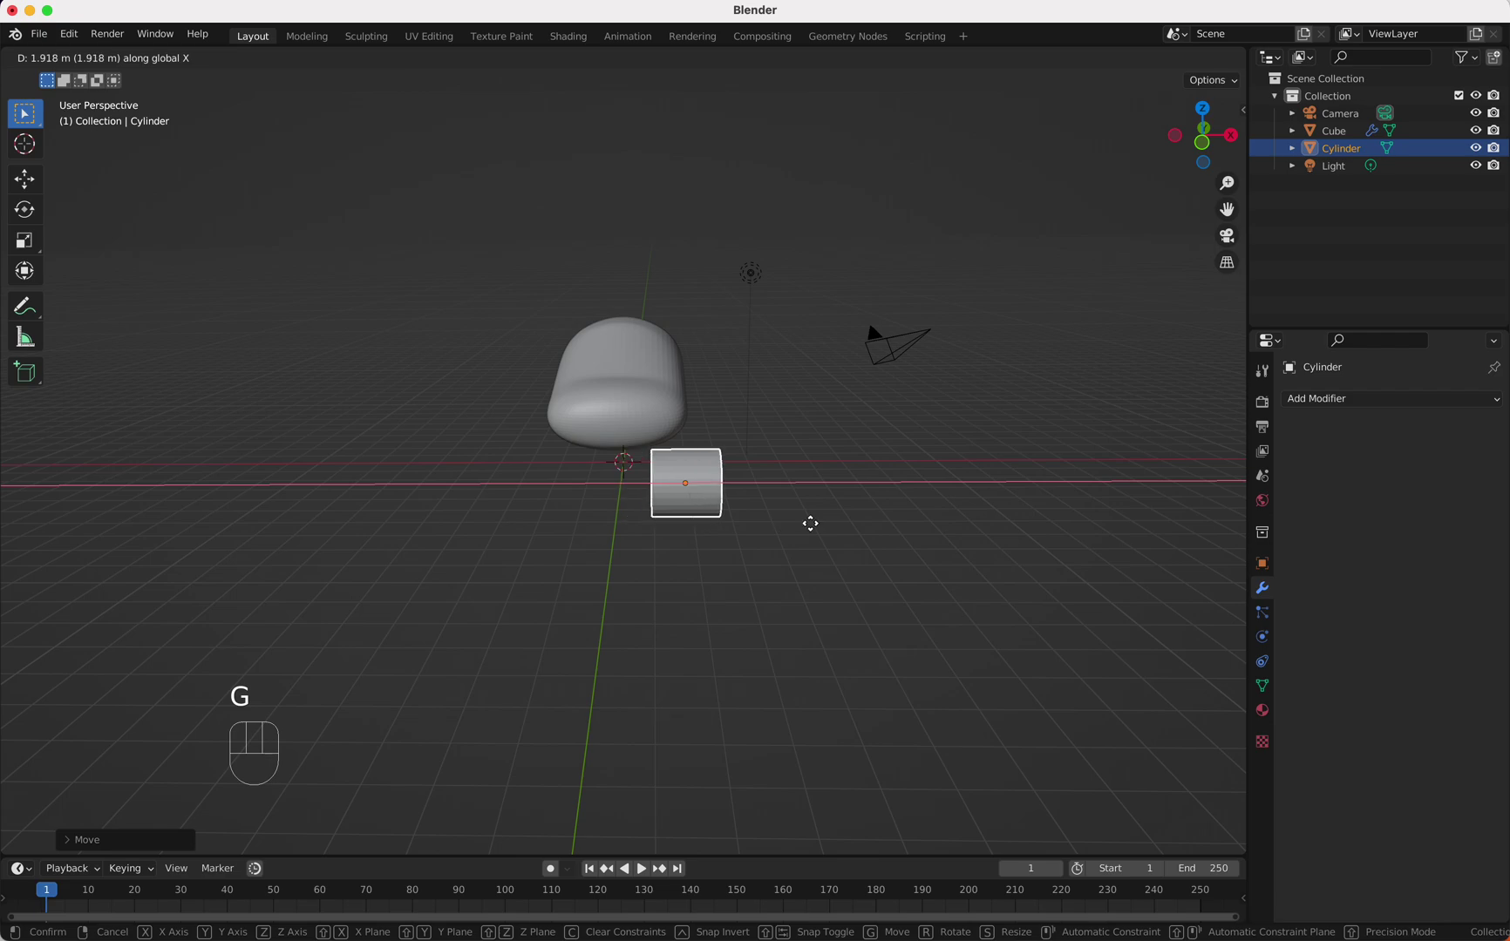
pyautogui.click(816, 524)
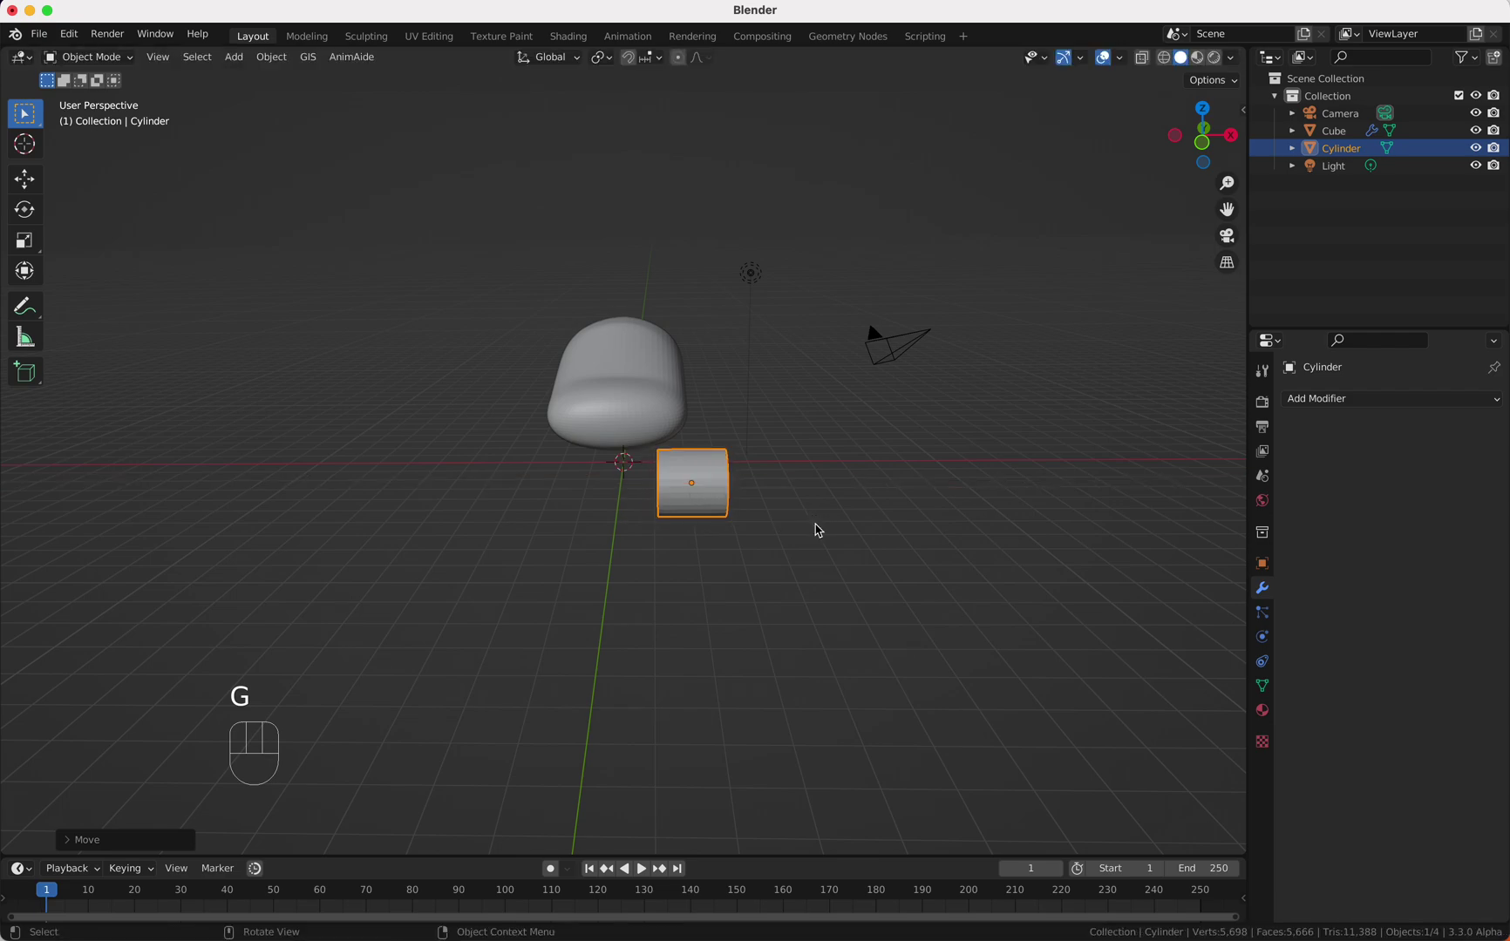
# - Duplicate the wheel cylinder and shift the copy along X towards the car's centreline, against the wheel's inner side
pyautogui.scroll(-5, 816, 525)
pyautogui.scroll(5, 816, 525)
pyautogui.hscroll(-5, 816, 525)
pyautogui.hscroll(5, 815, 525)
pyautogui.hscroll(5, 817, 530)
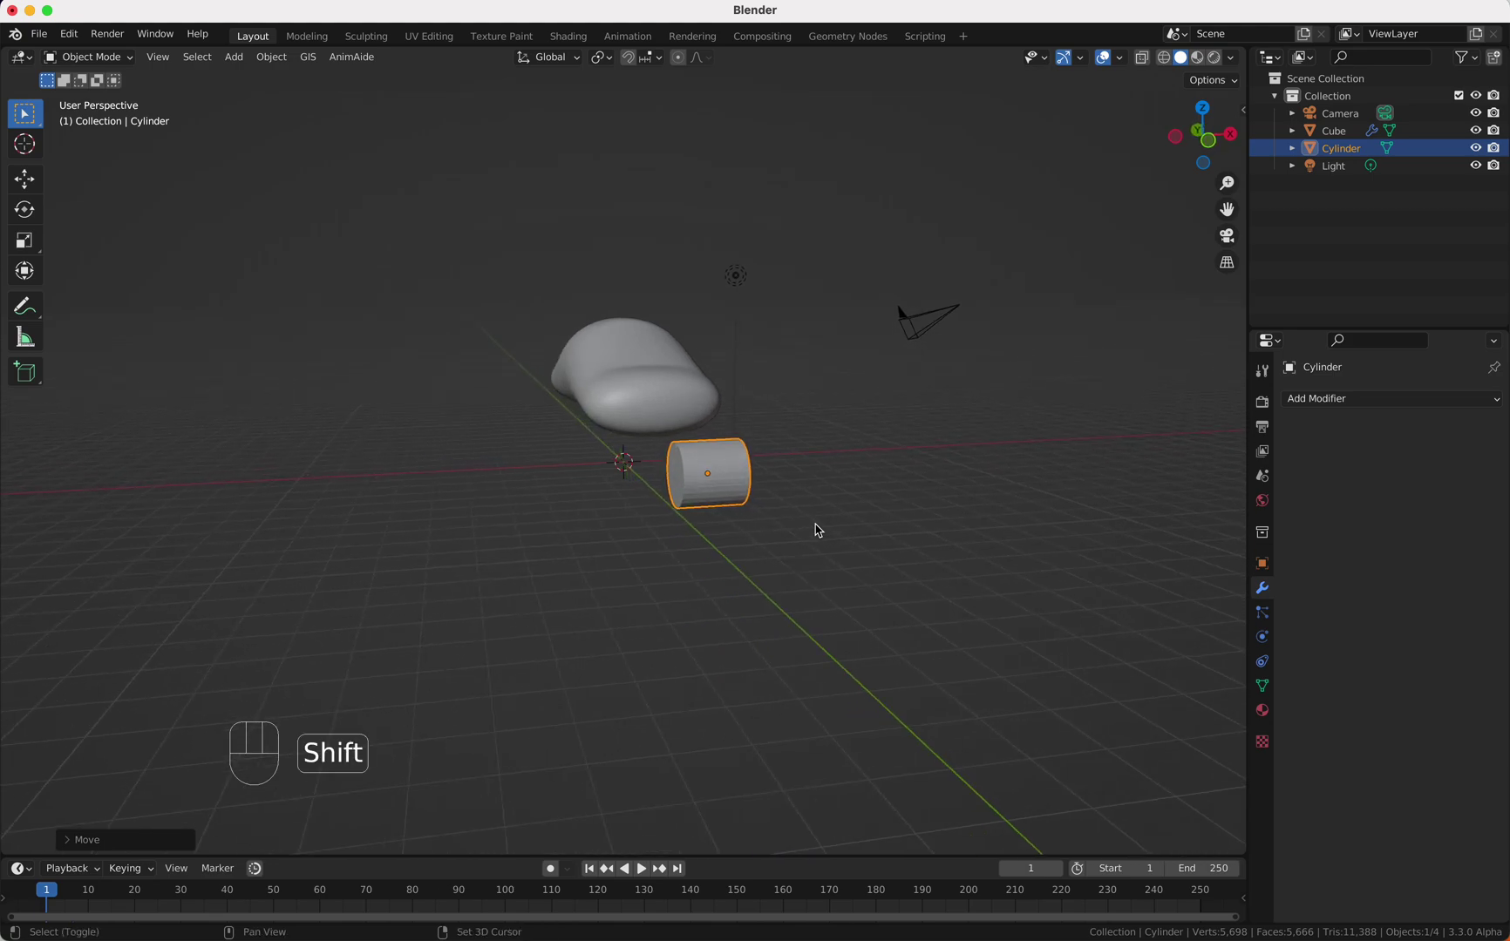
pyautogui.hotkey('shift', 'd')
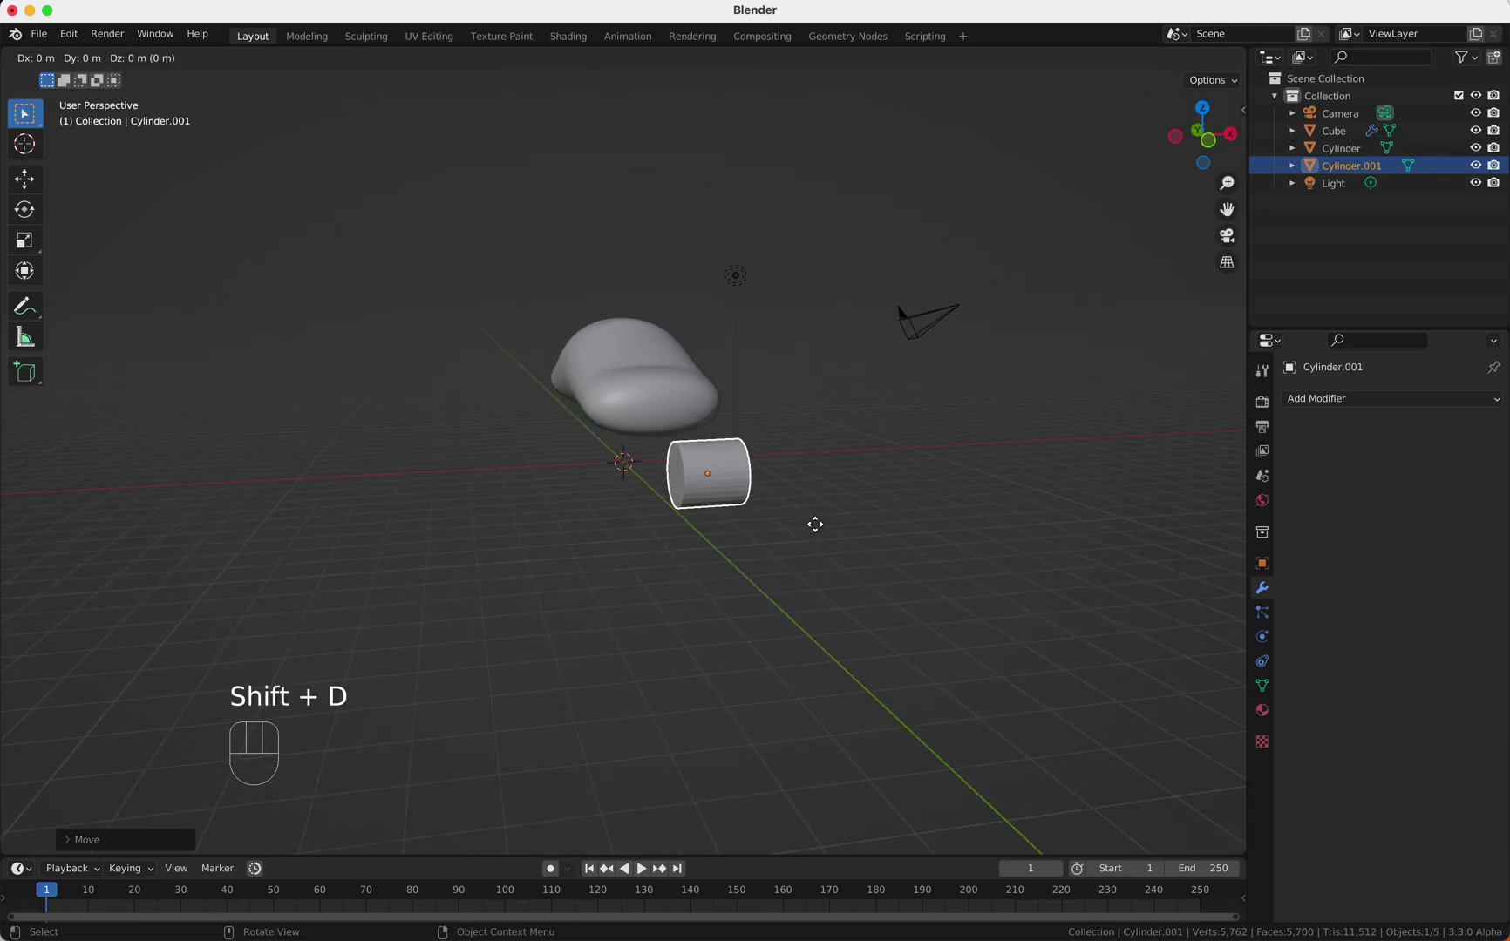
pyautogui.press('x')
pyautogui.click(748, 543)
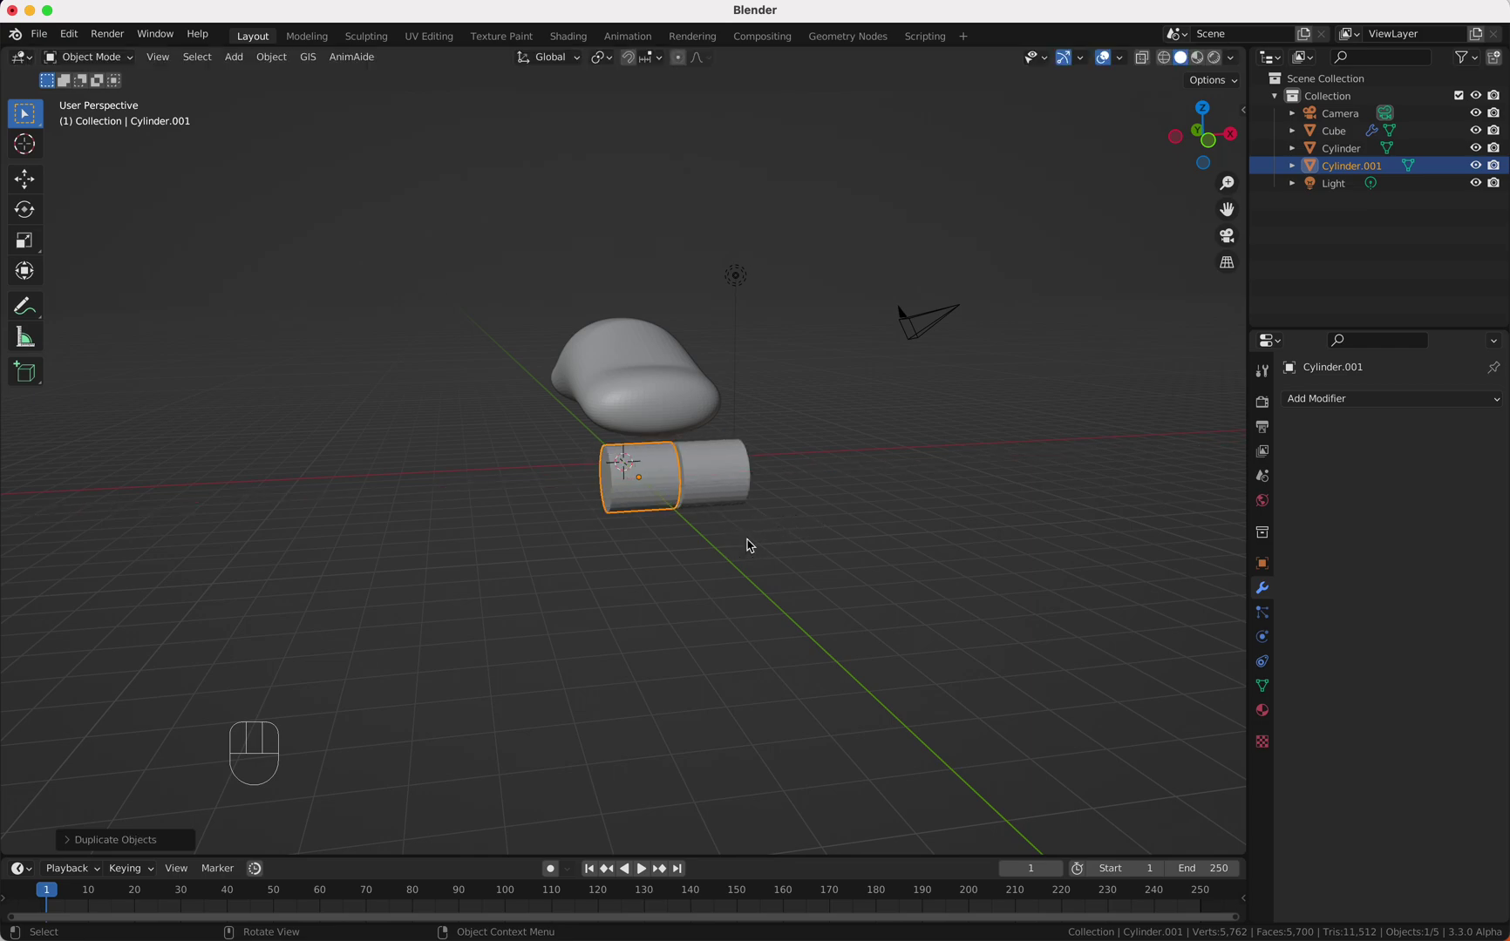
# - In Edit Mode, scale the duplicated cylinder's mesh down to a small piece, then stretch it by about 2.45 along X
pyautogui.hscroll(5, 751, 546)
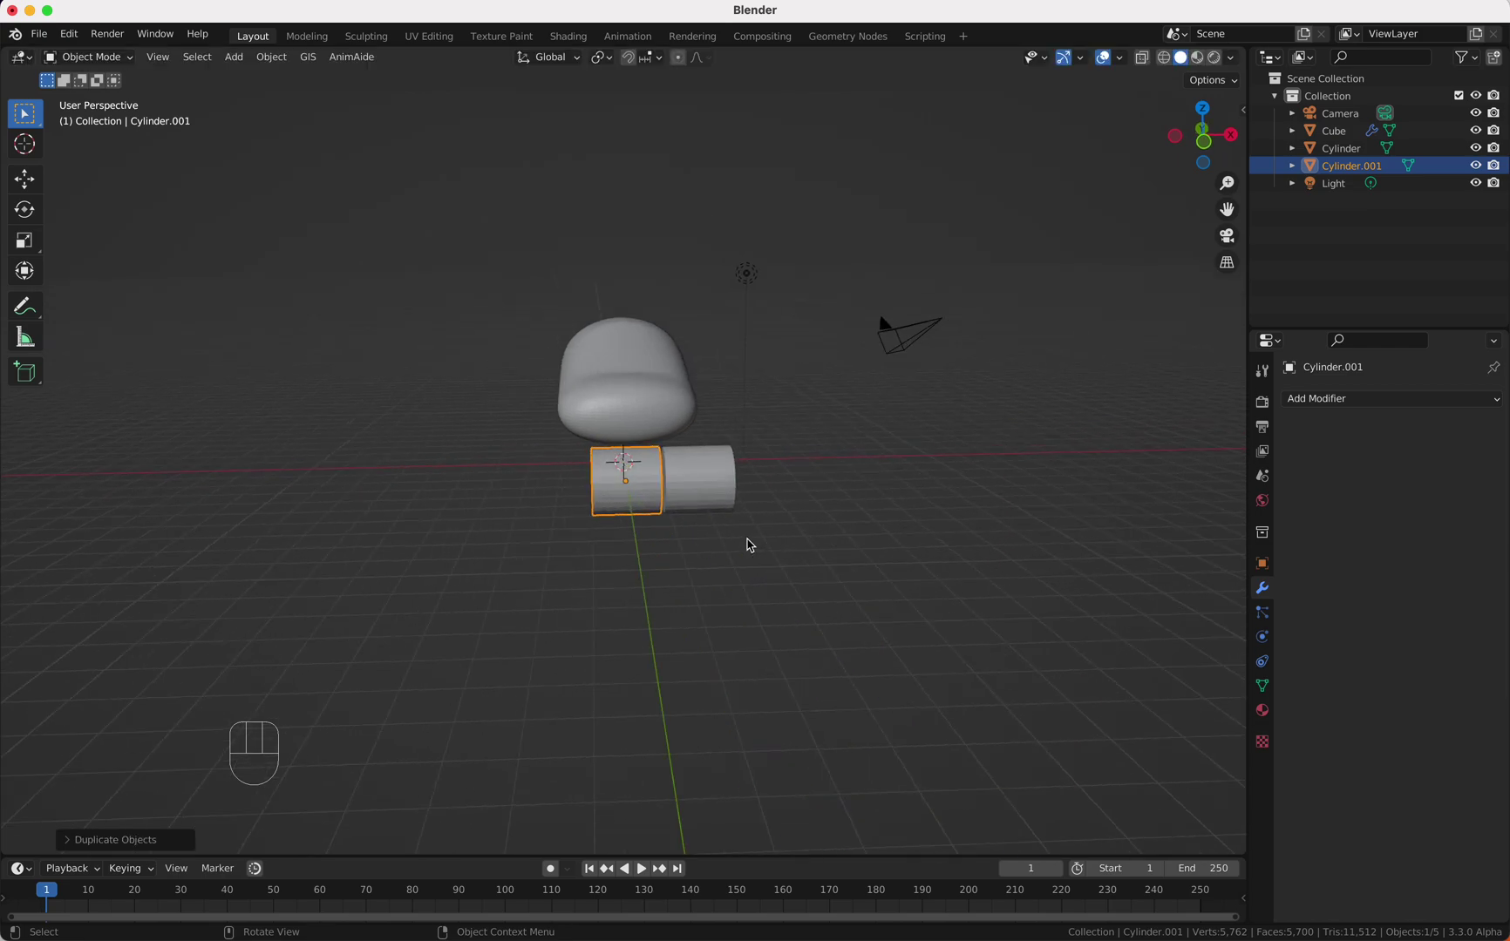
pyautogui.press('Tab')
pyautogui.press('s')
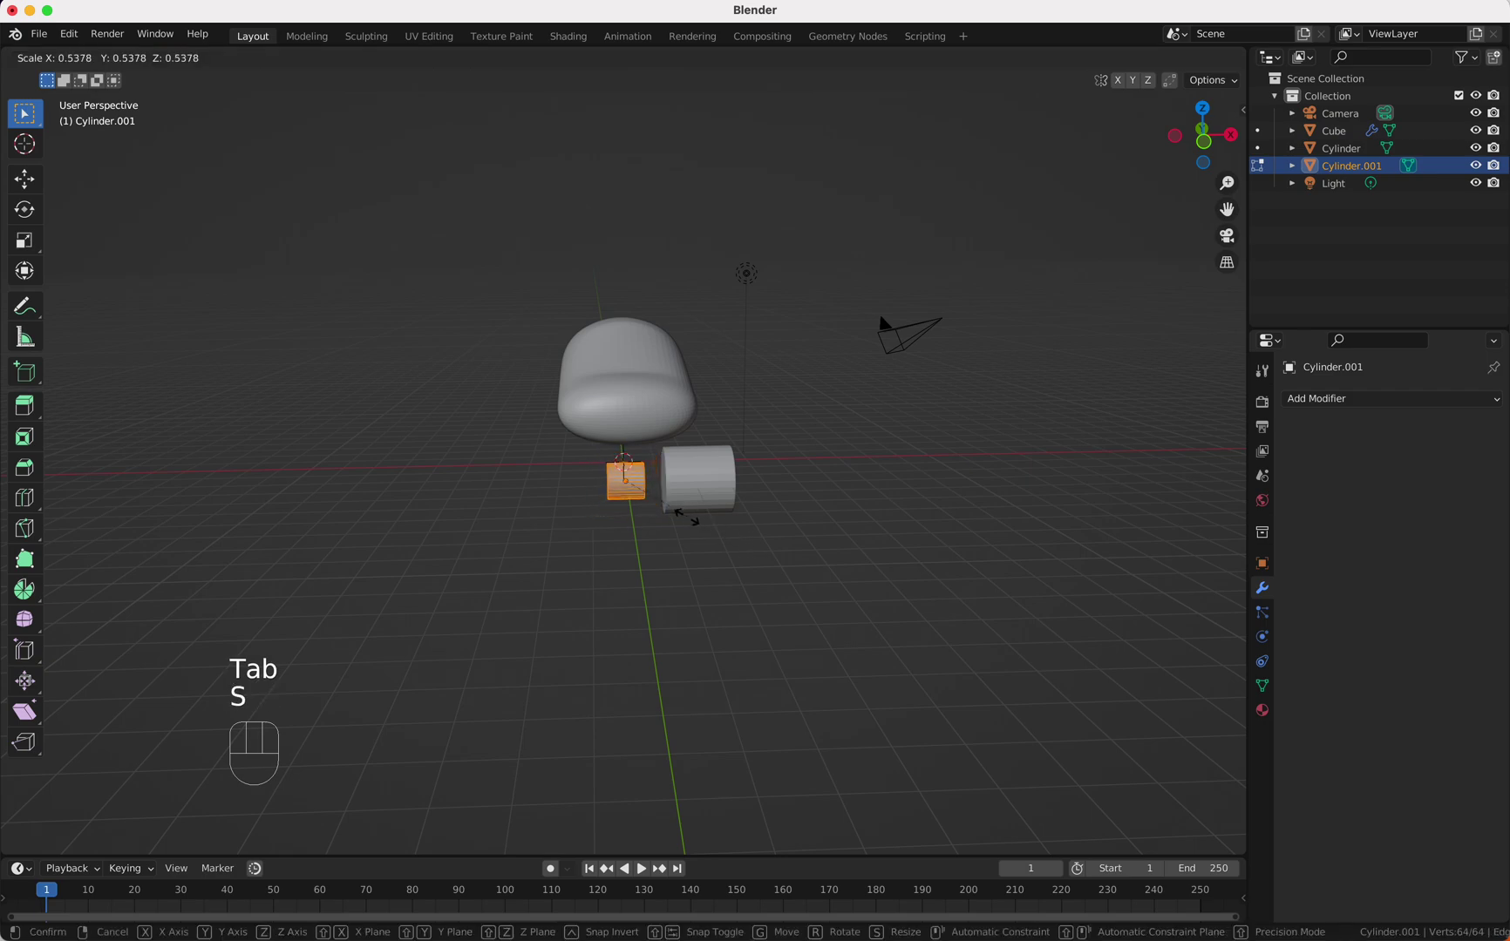
pyautogui.click(653, 499)
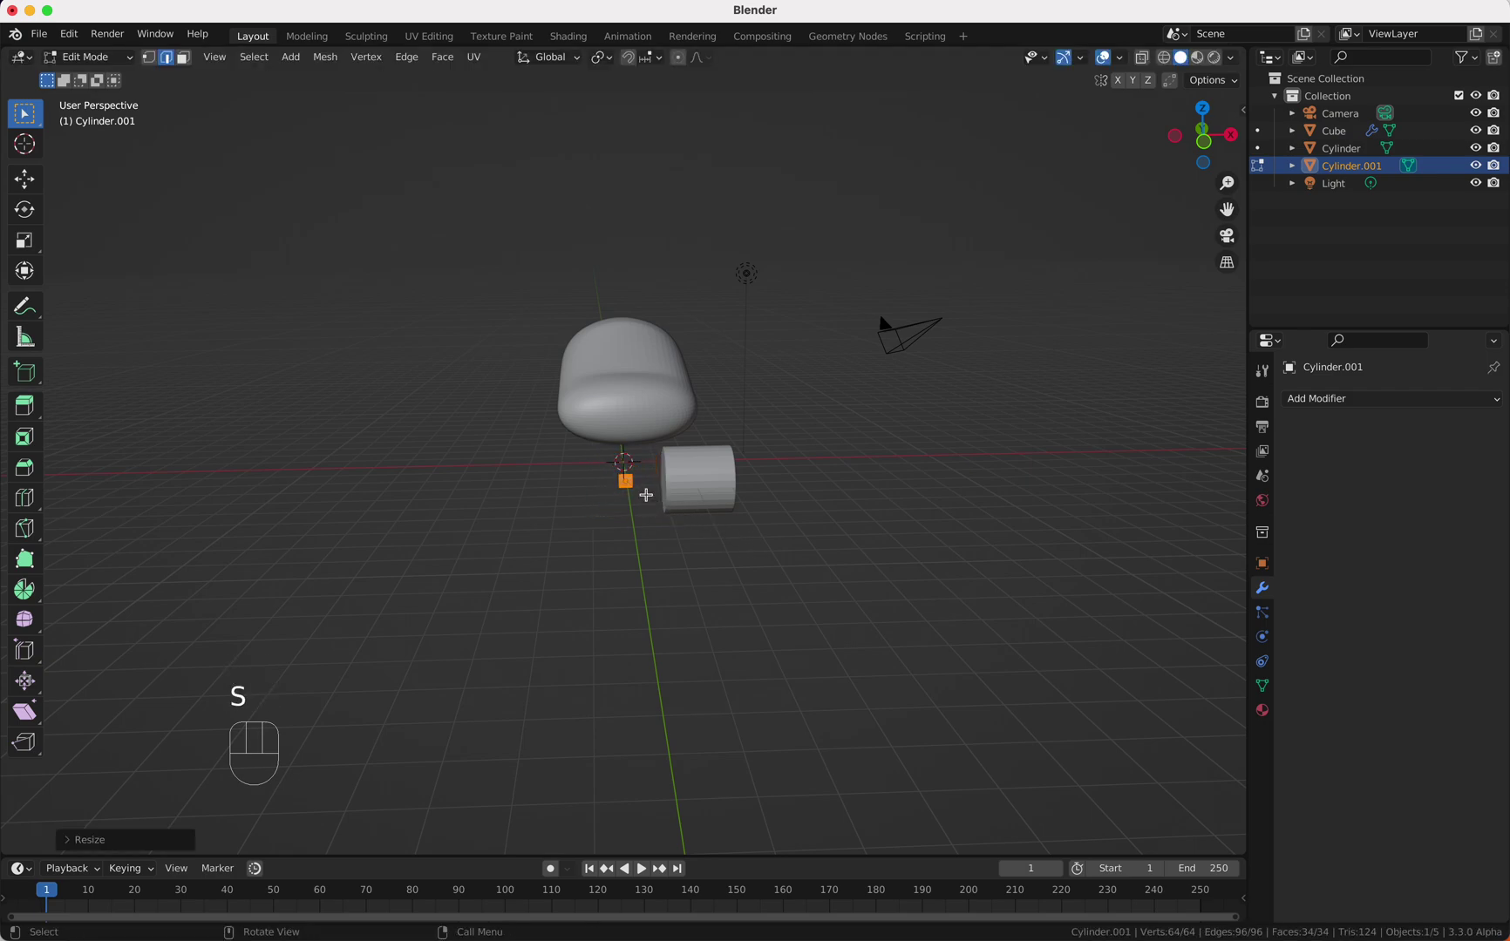
pyautogui.hscroll(3, 649, 497)
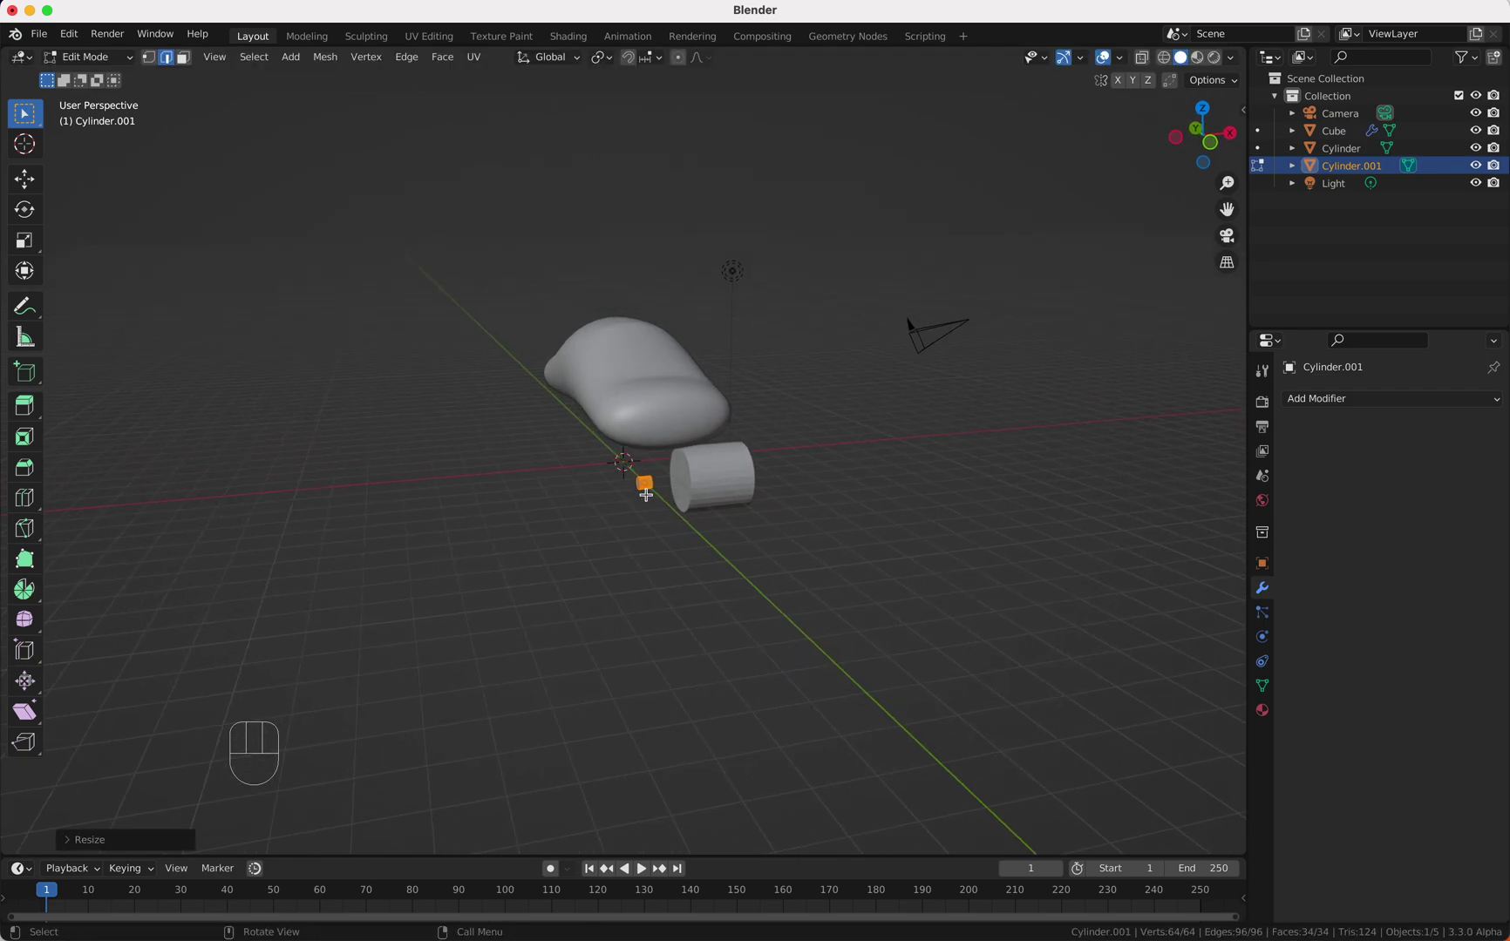
pyautogui.press('s')
pyautogui.press('x')
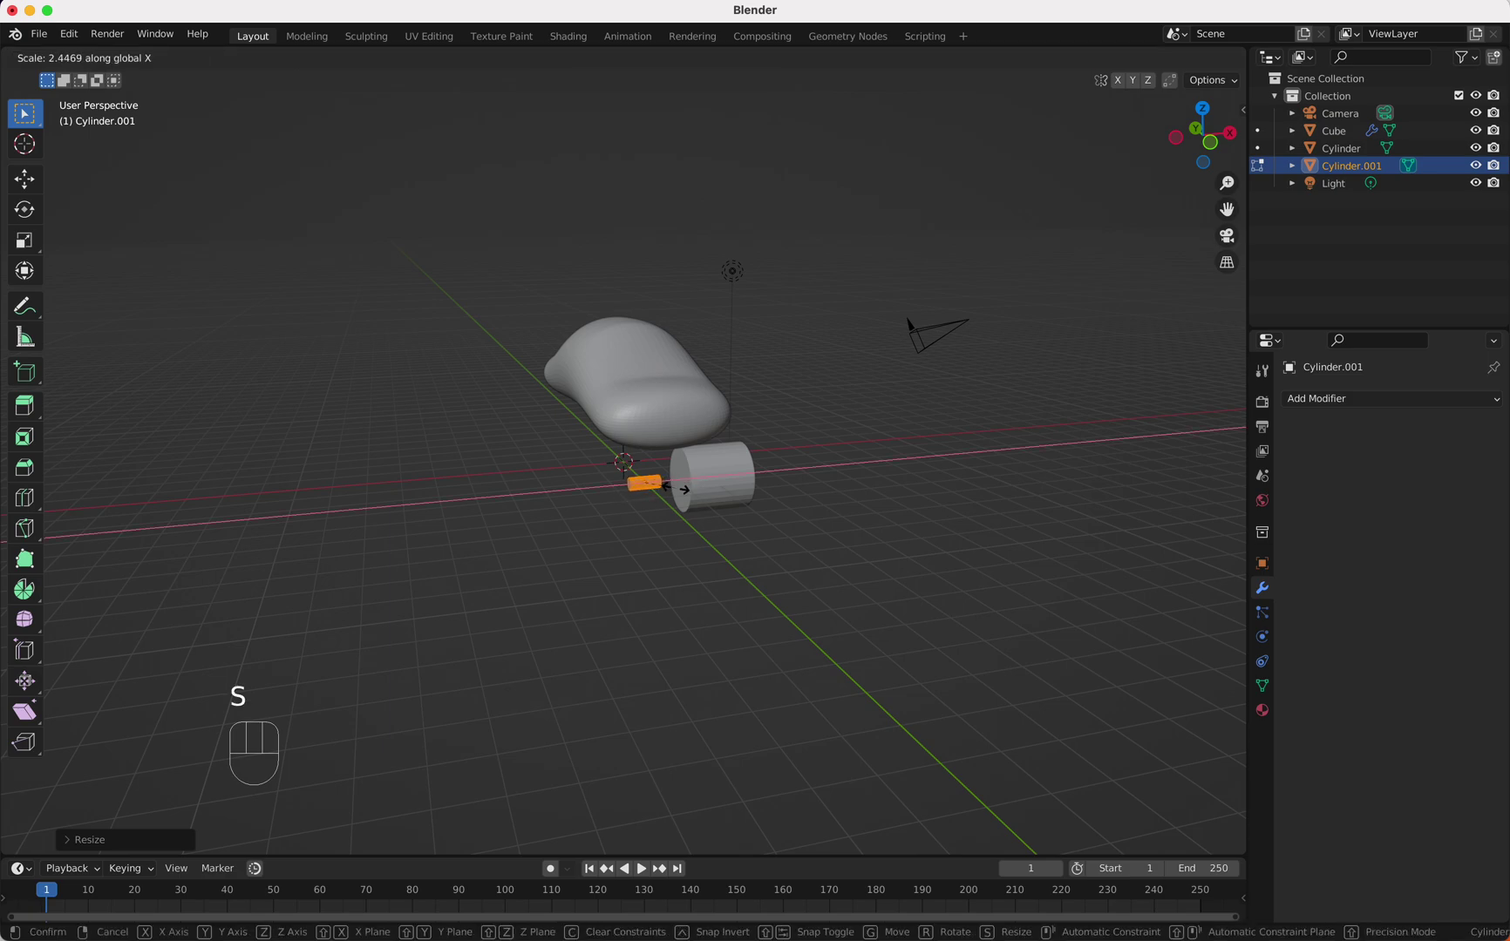
pyautogui.click(684, 490)
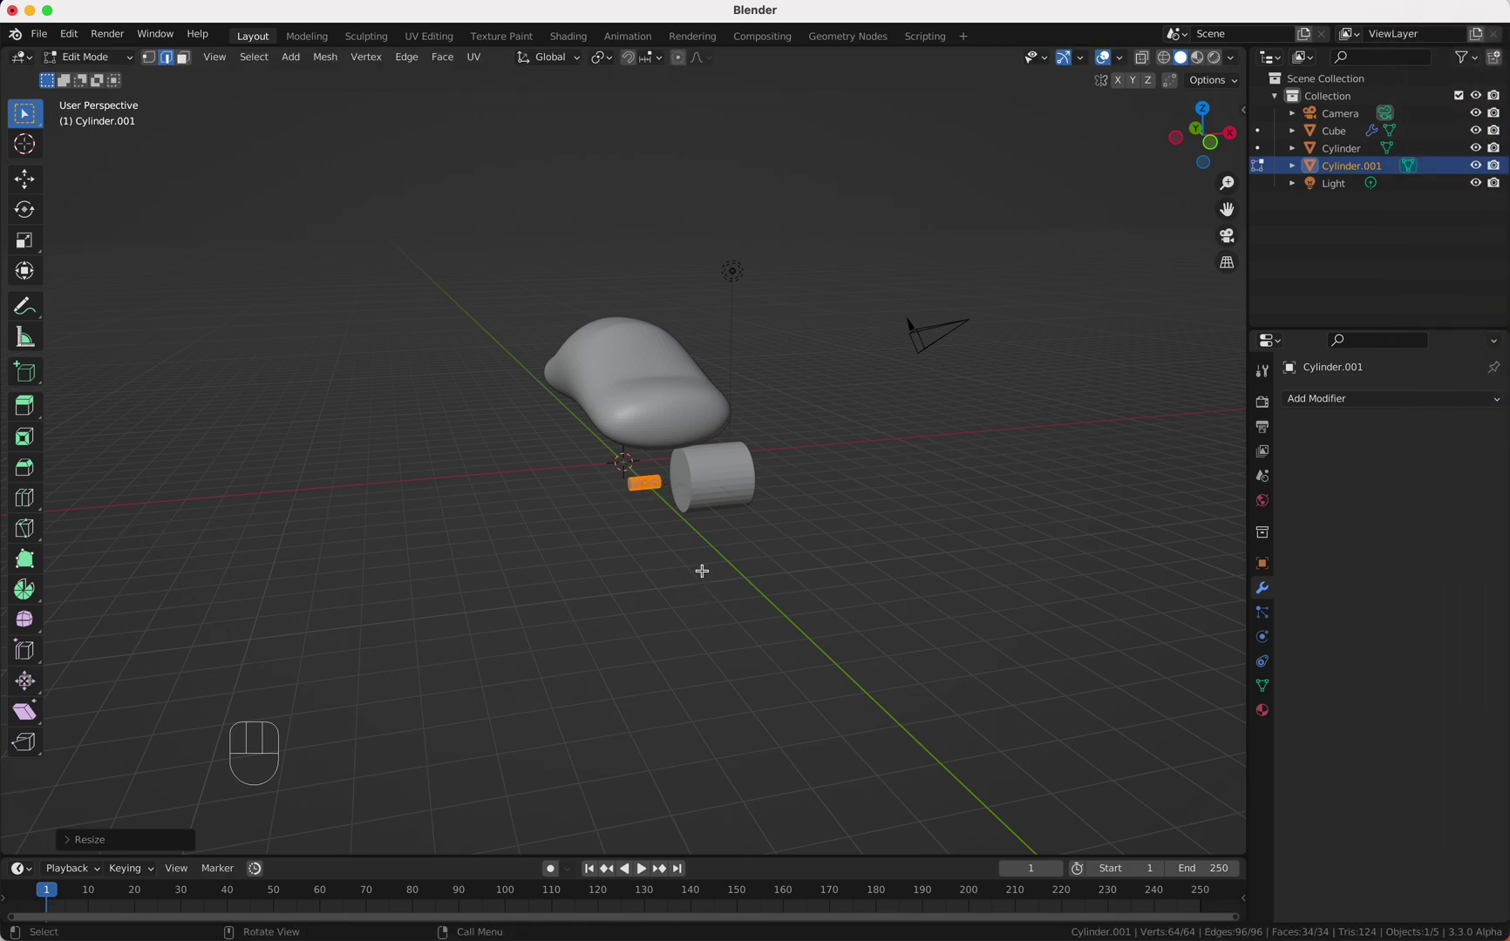
# - Leave Edit Mode and move the small cylinder about 0.6 m along X until it meets the wheel cylinder's inner face
pyautogui.hscroll(-3, 703, 569)
pyautogui.press('Tab')
pyautogui.press('g')
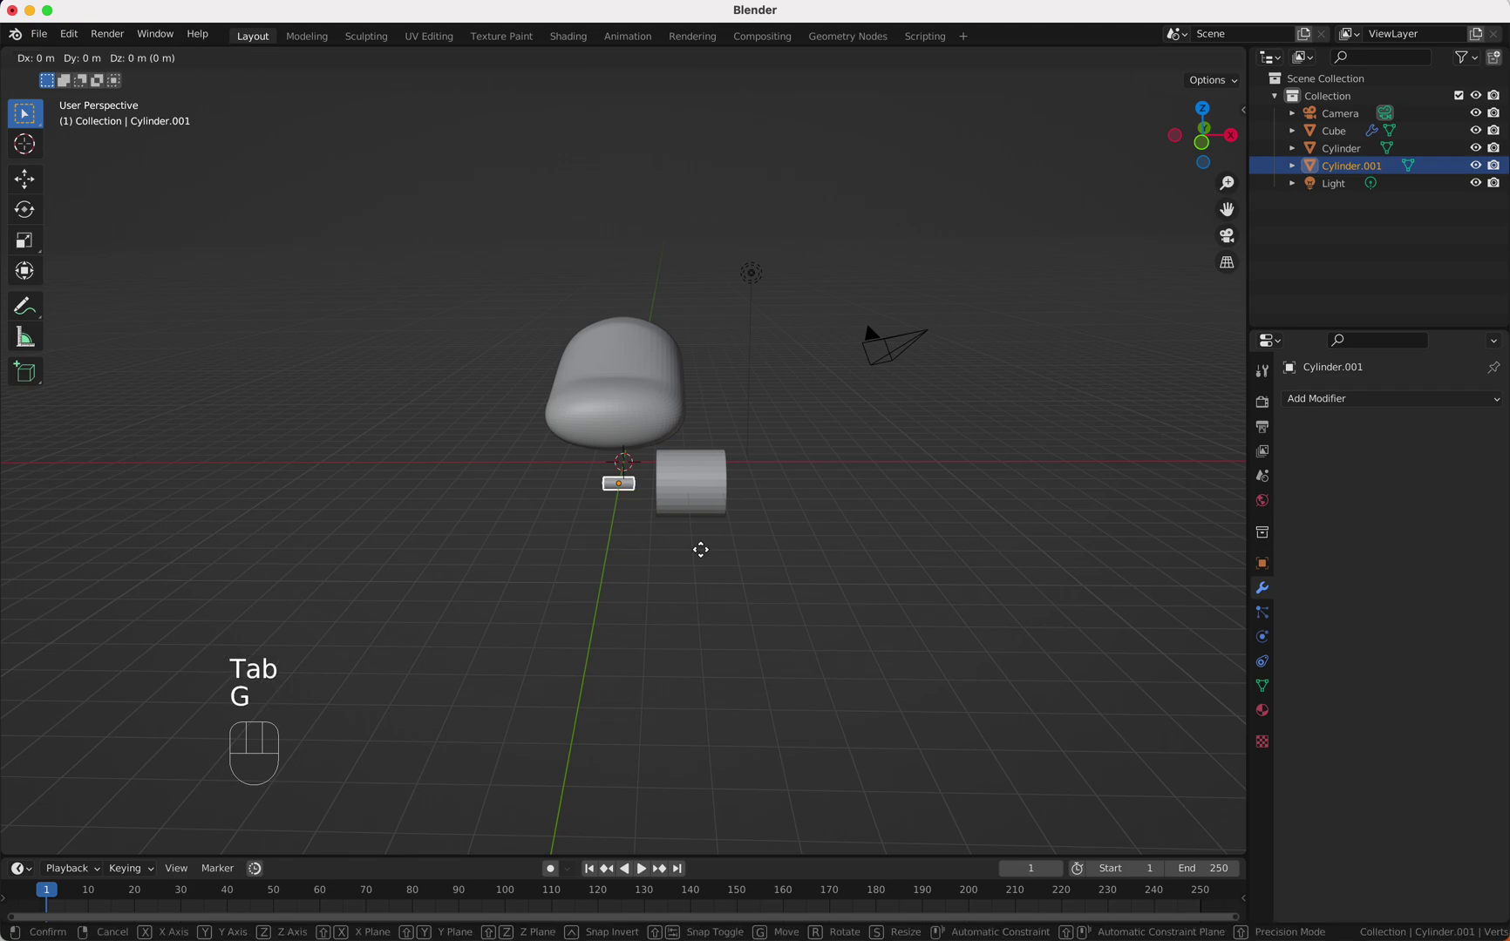
pyautogui.middleClick(702, 547)
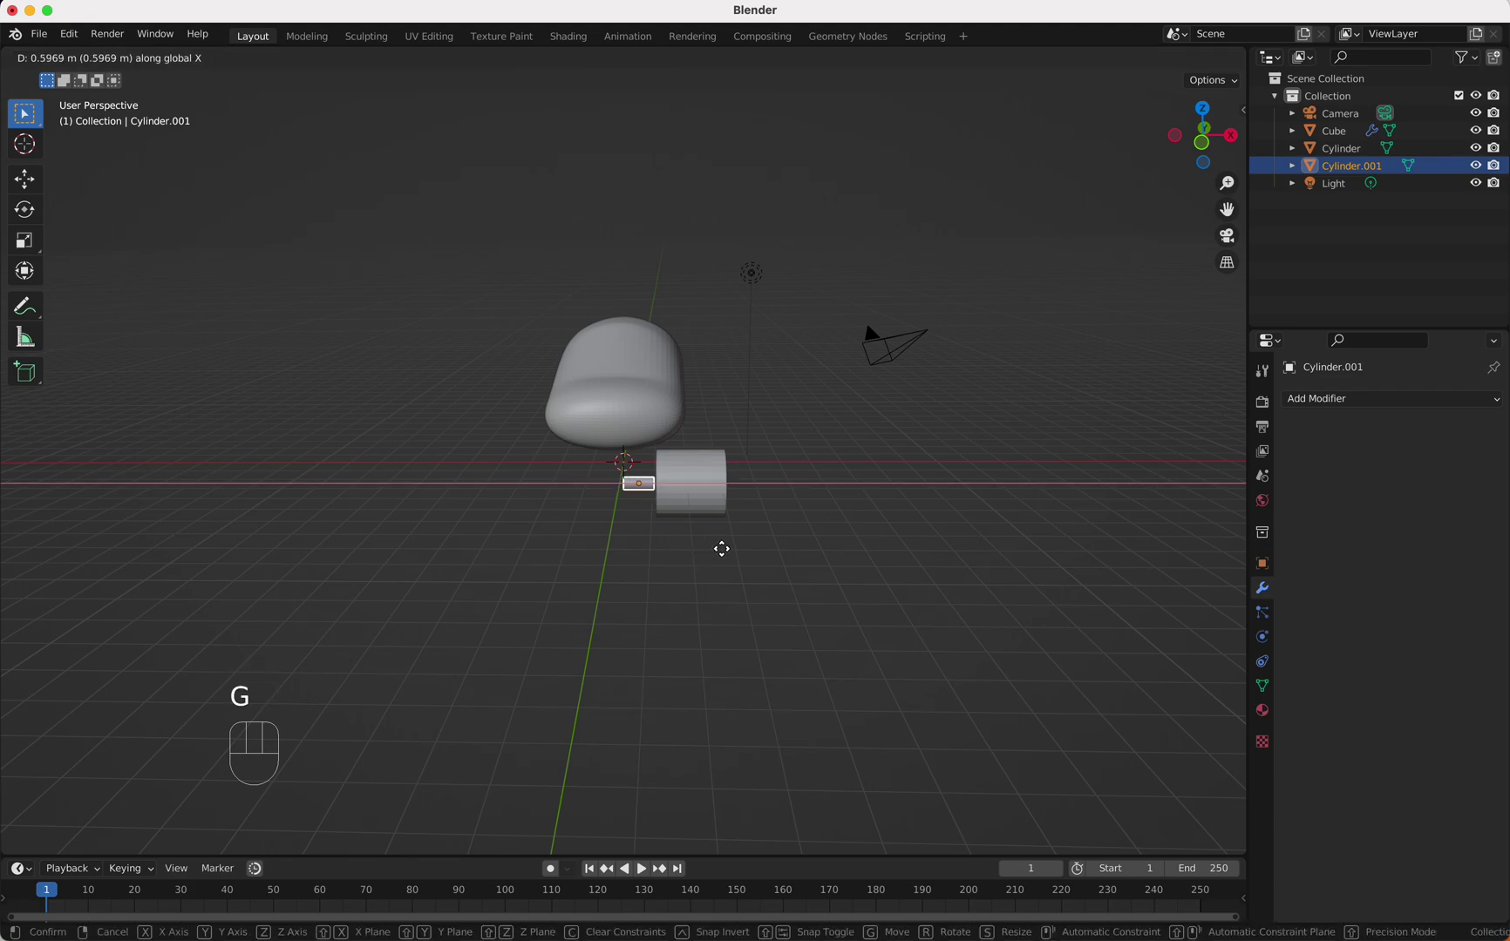
pyautogui.click(723, 555)
pyautogui.hscroll(-4, 722, 555)
pyautogui.scroll(-3, 722, 556)
pyautogui.hscroll(2, 721, 555)
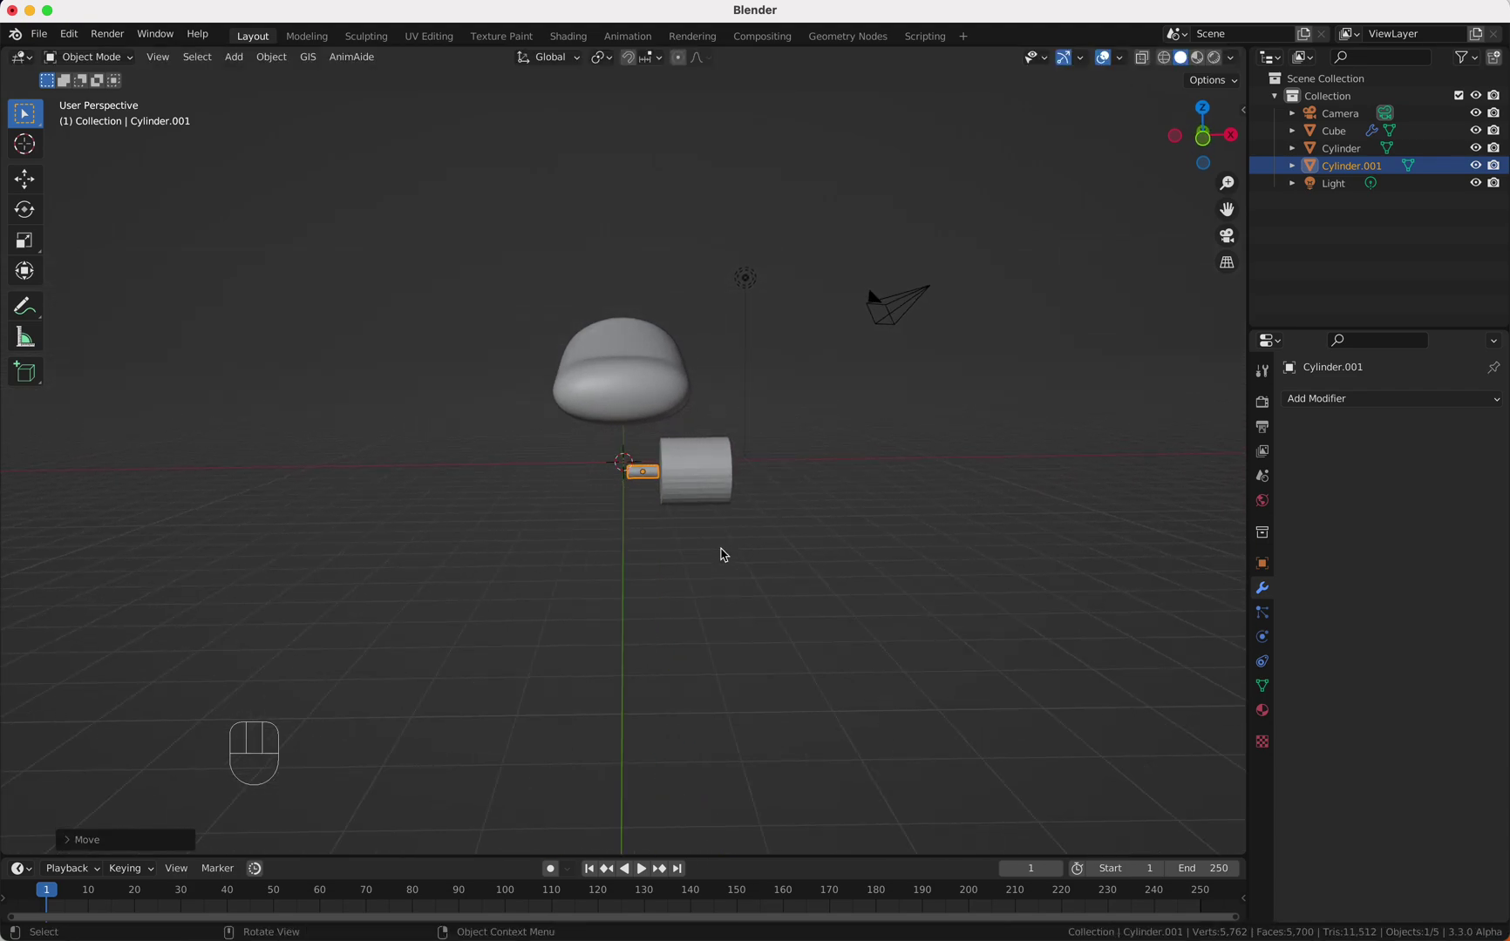
pyautogui.scroll(3, 721, 555)
pyautogui.hscroll(3, 708, 467)
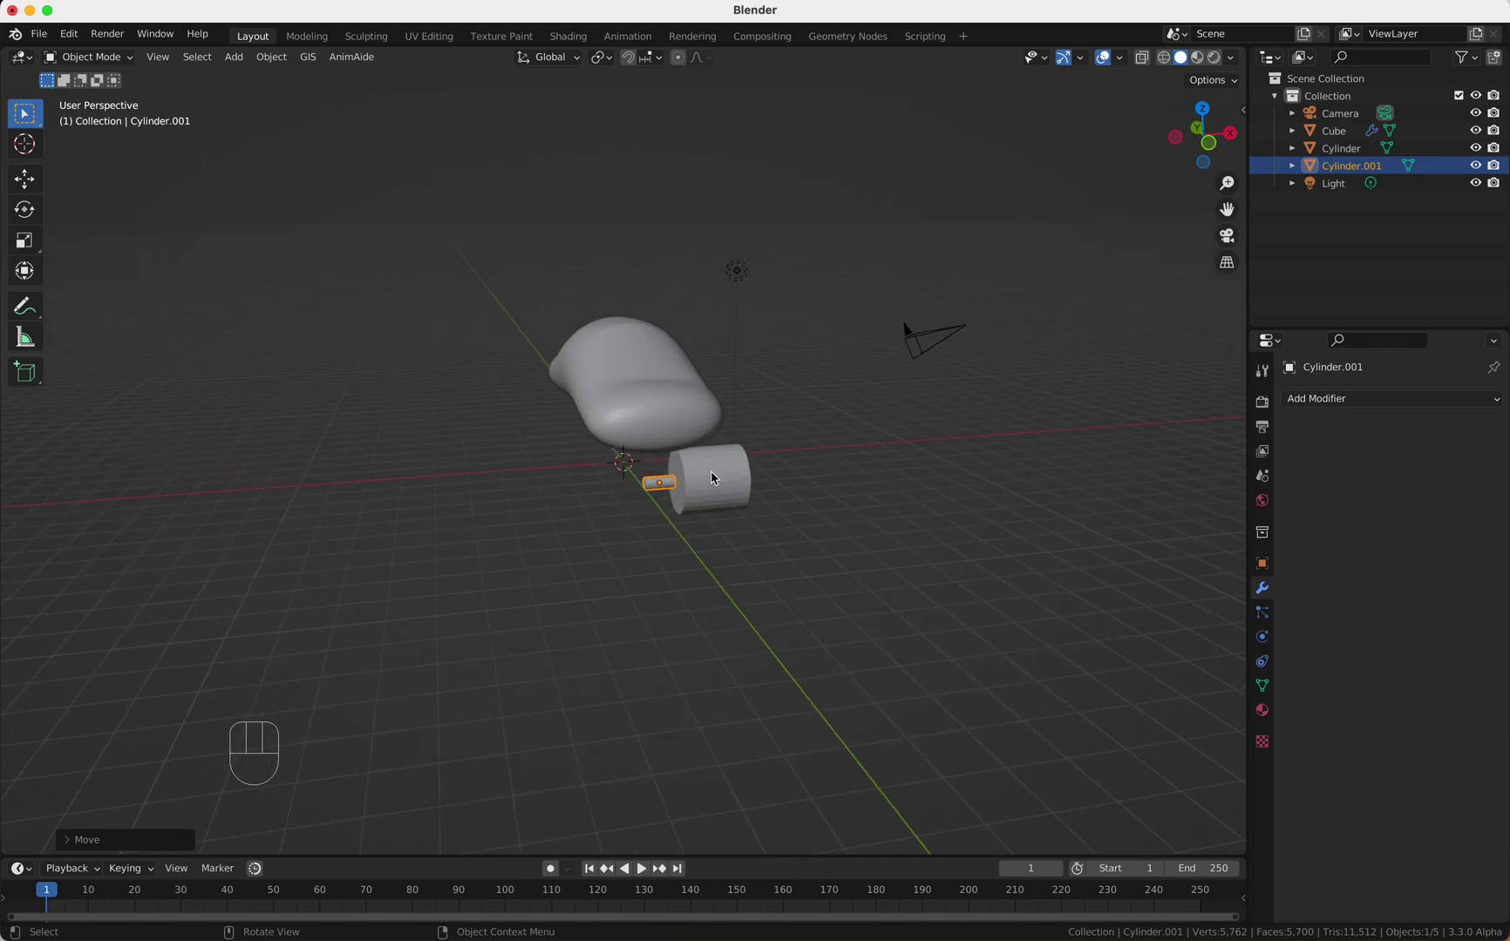
pyautogui.click(710, 475)
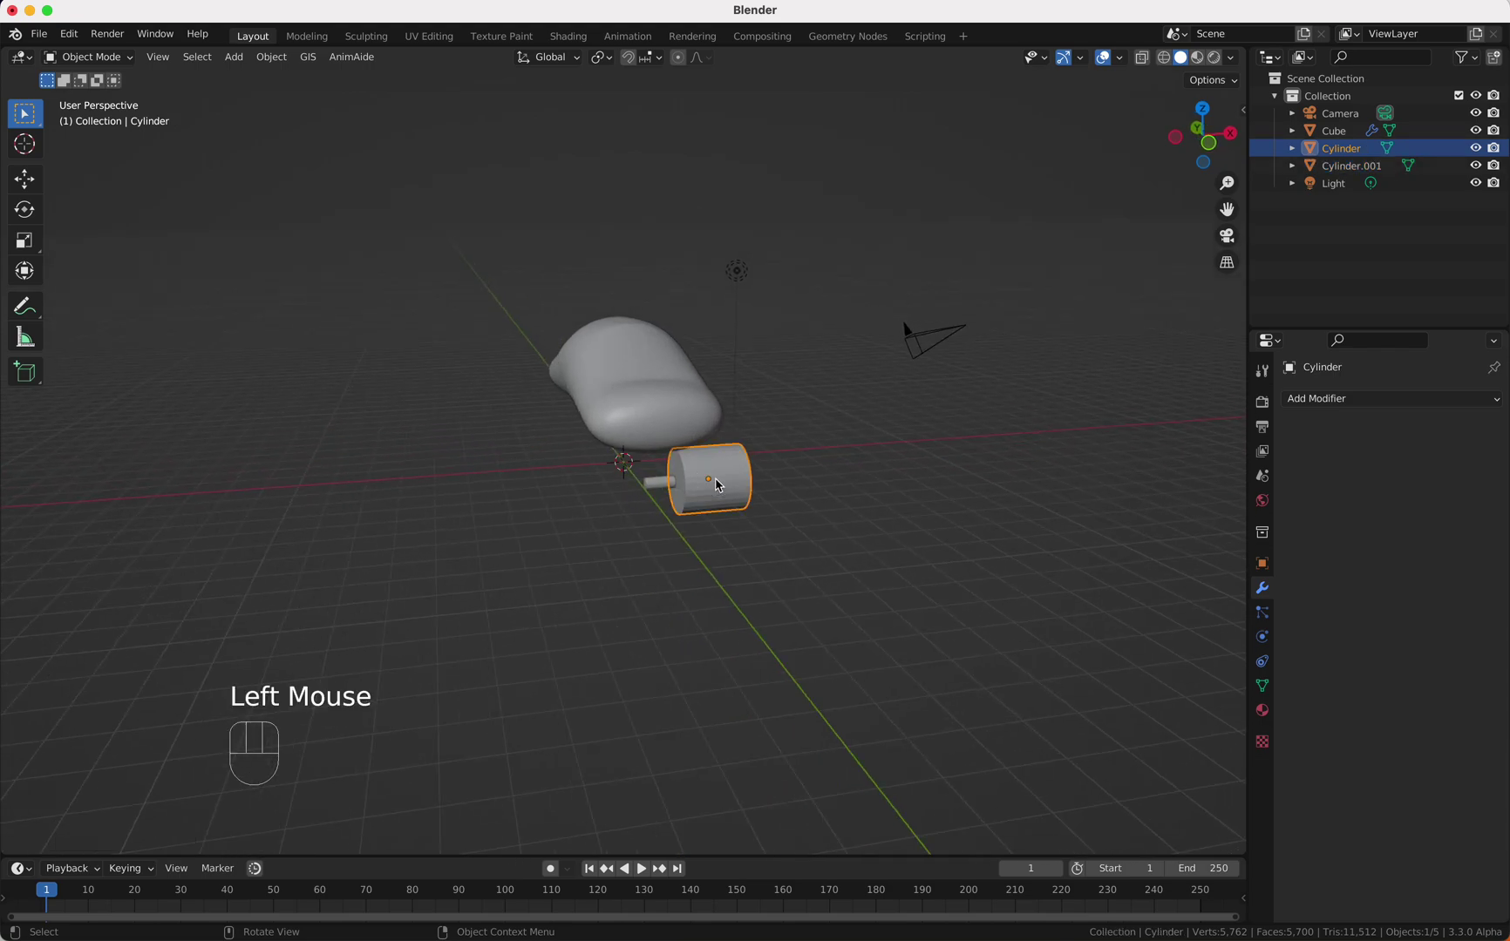
pyautogui.click(660, 485)
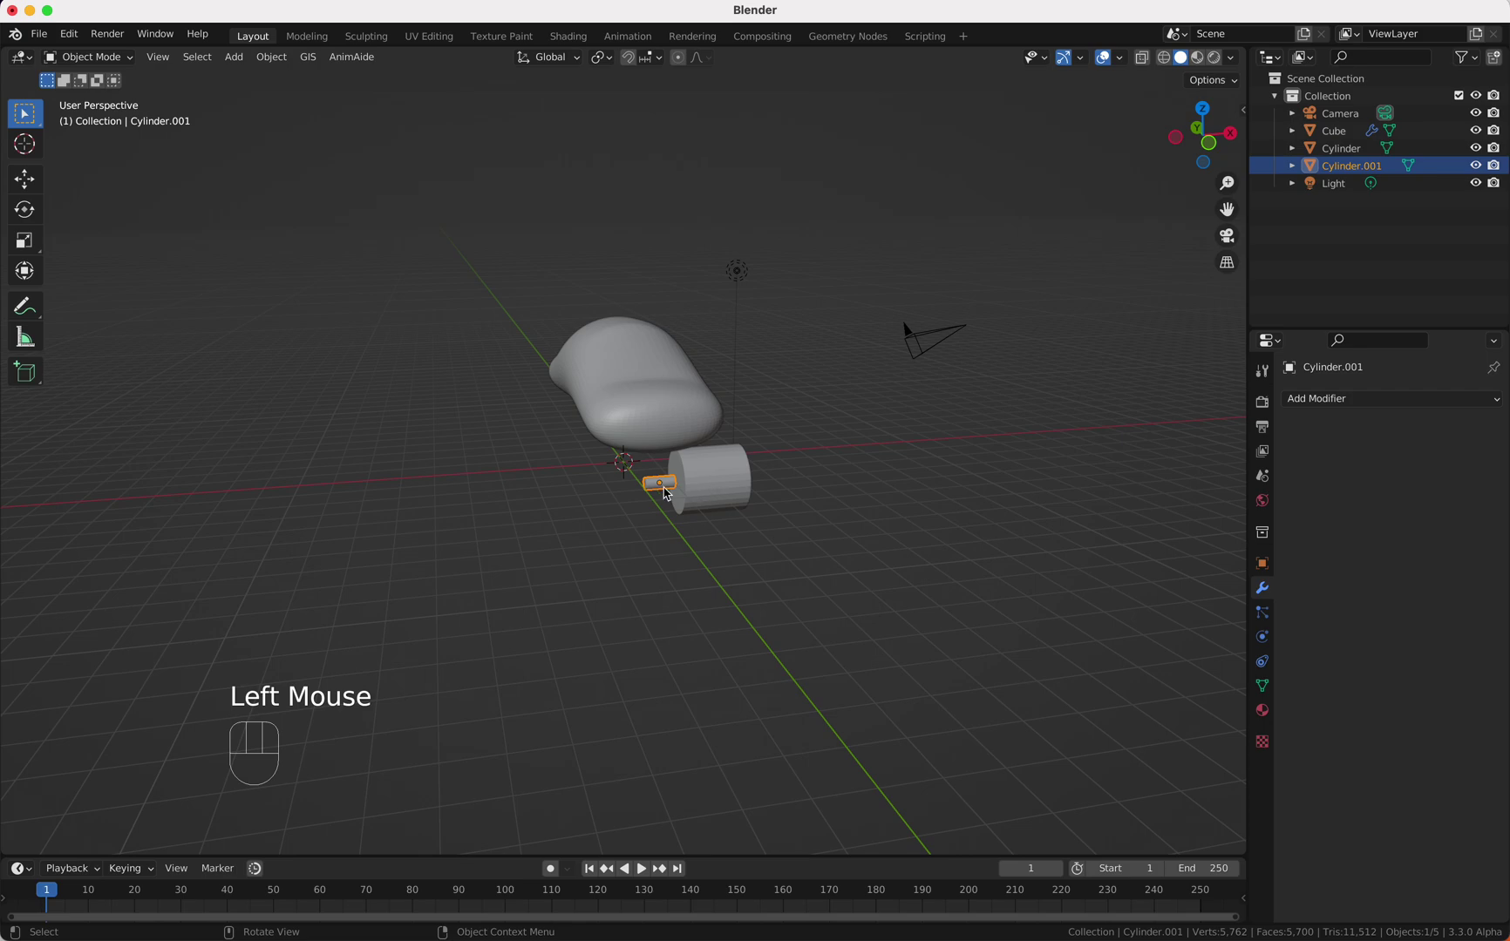
pyautogui.press('shift')
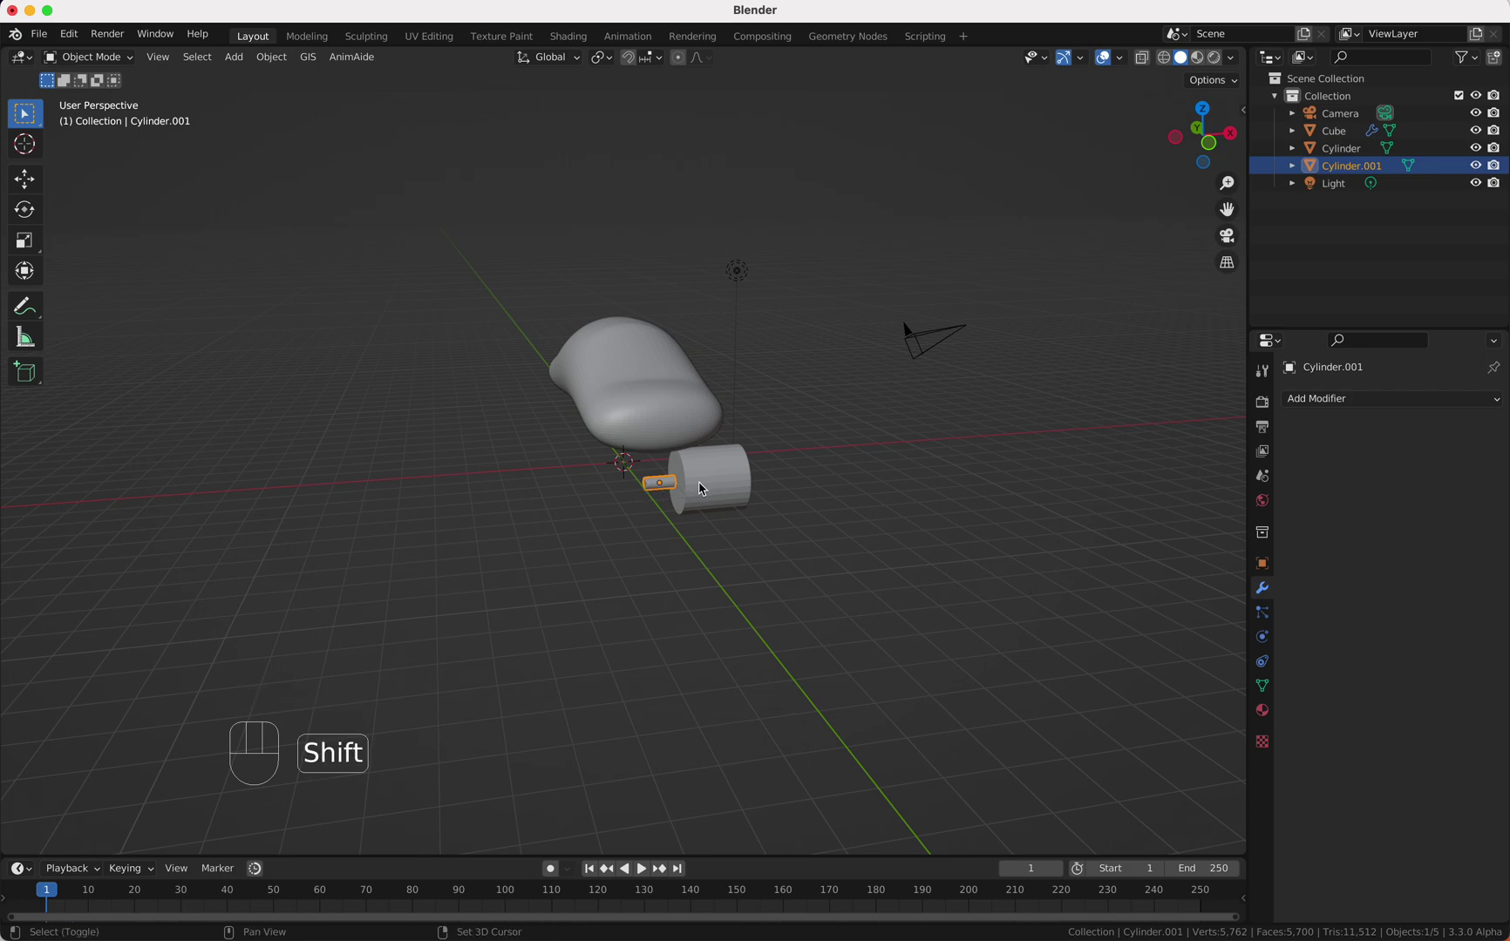
pyautogui.keyDown('shift'); pyautogui.click(702, 489); pyautogui.keyUp('shift')
pyautogui.press('q')
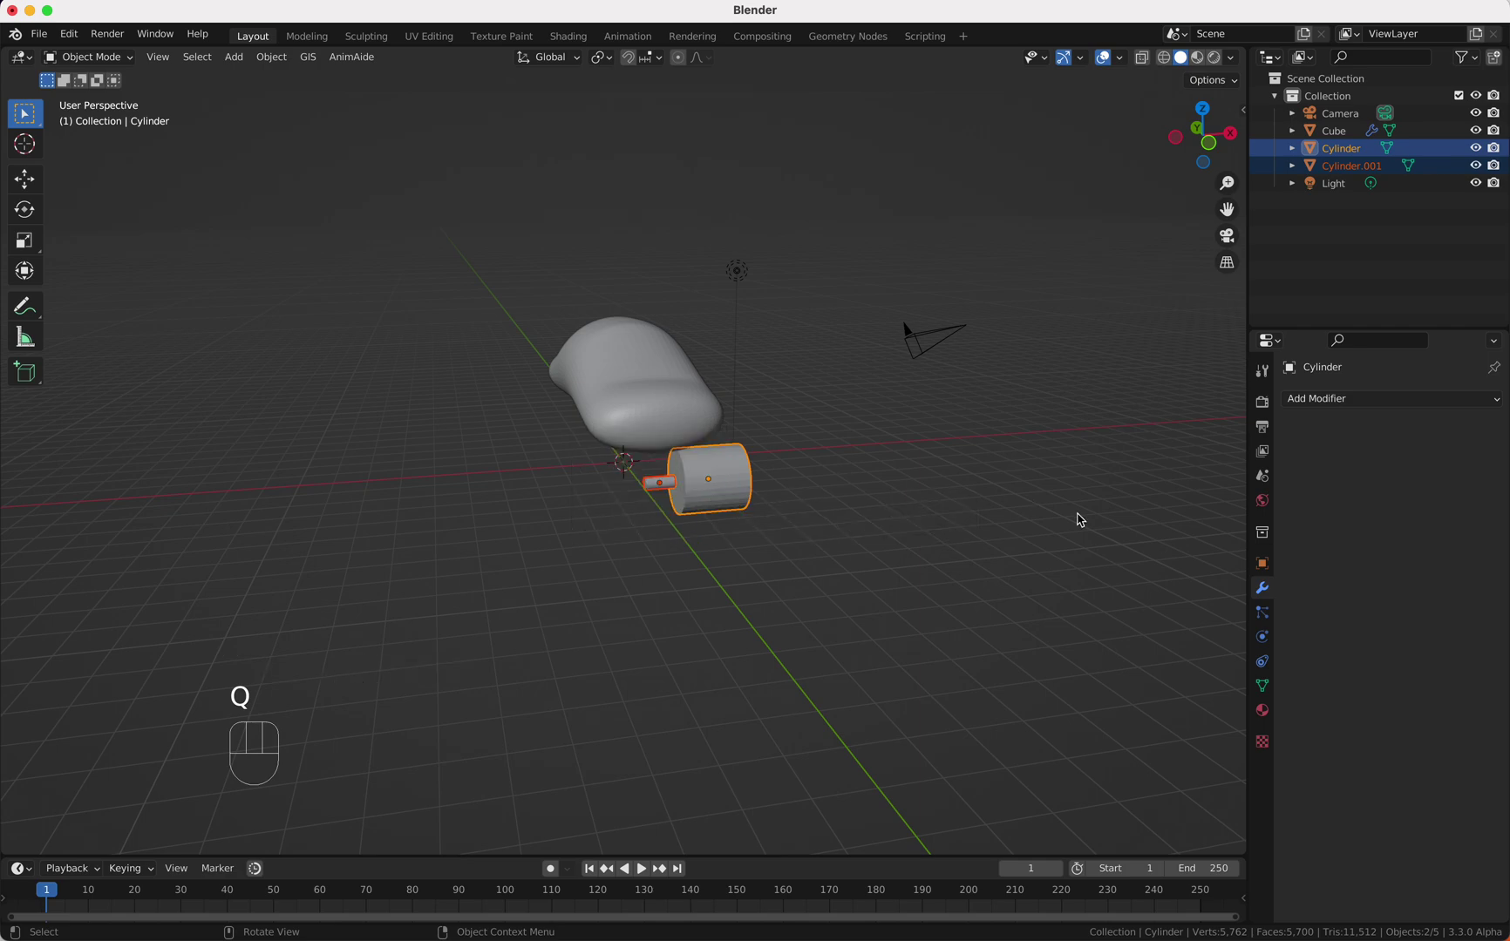
pyautogui.click(735, 503)
# - Add an active Rigid Body to the car body
pyautogui.click(713, 433)
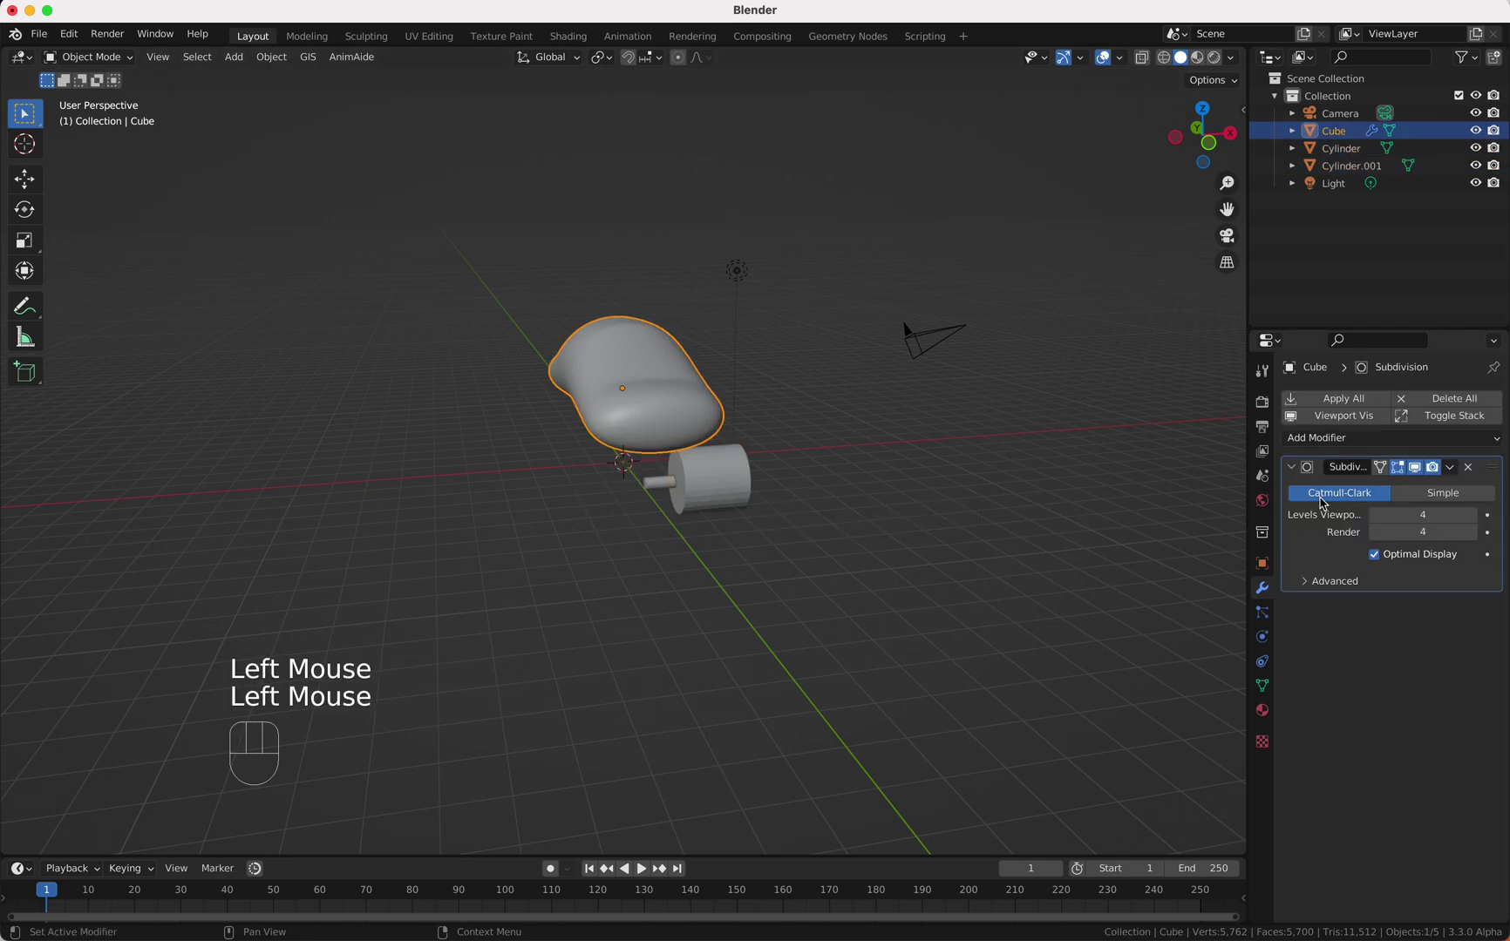
pyautogui.click(1262, 639)
pyautogui.click(1361, 514)
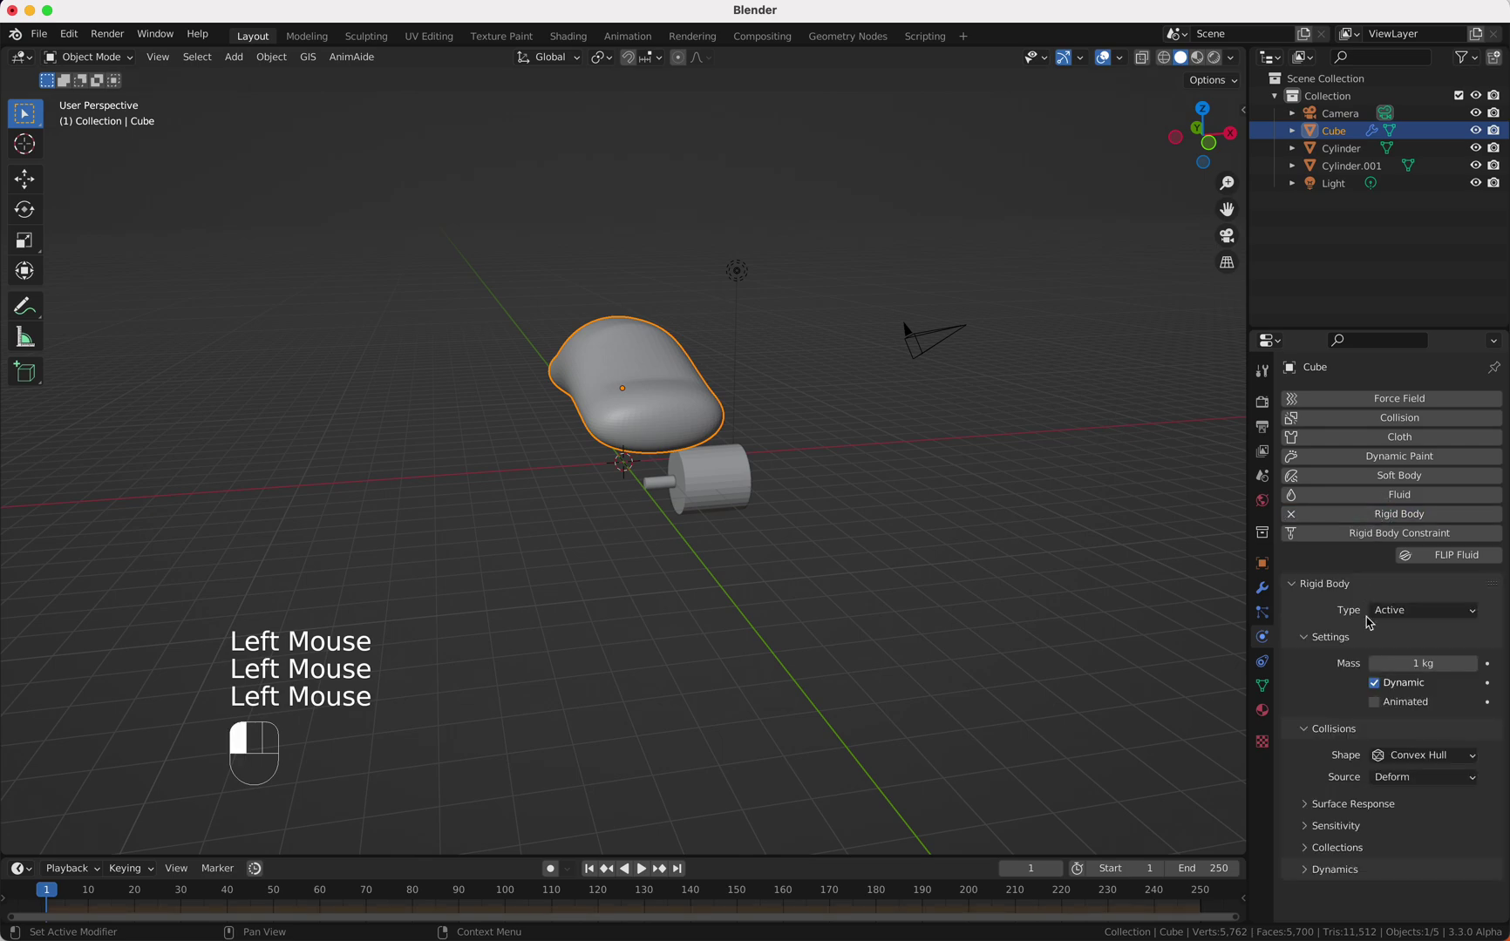
# - Make the wheel cylinder an active Rigid Body with Mesh as collision shape and the Sensitivity settings expanded, margin 0 m
pyautogui.moveTo(840, 509); pyautogui.dragTo(804, 493, button='middle')
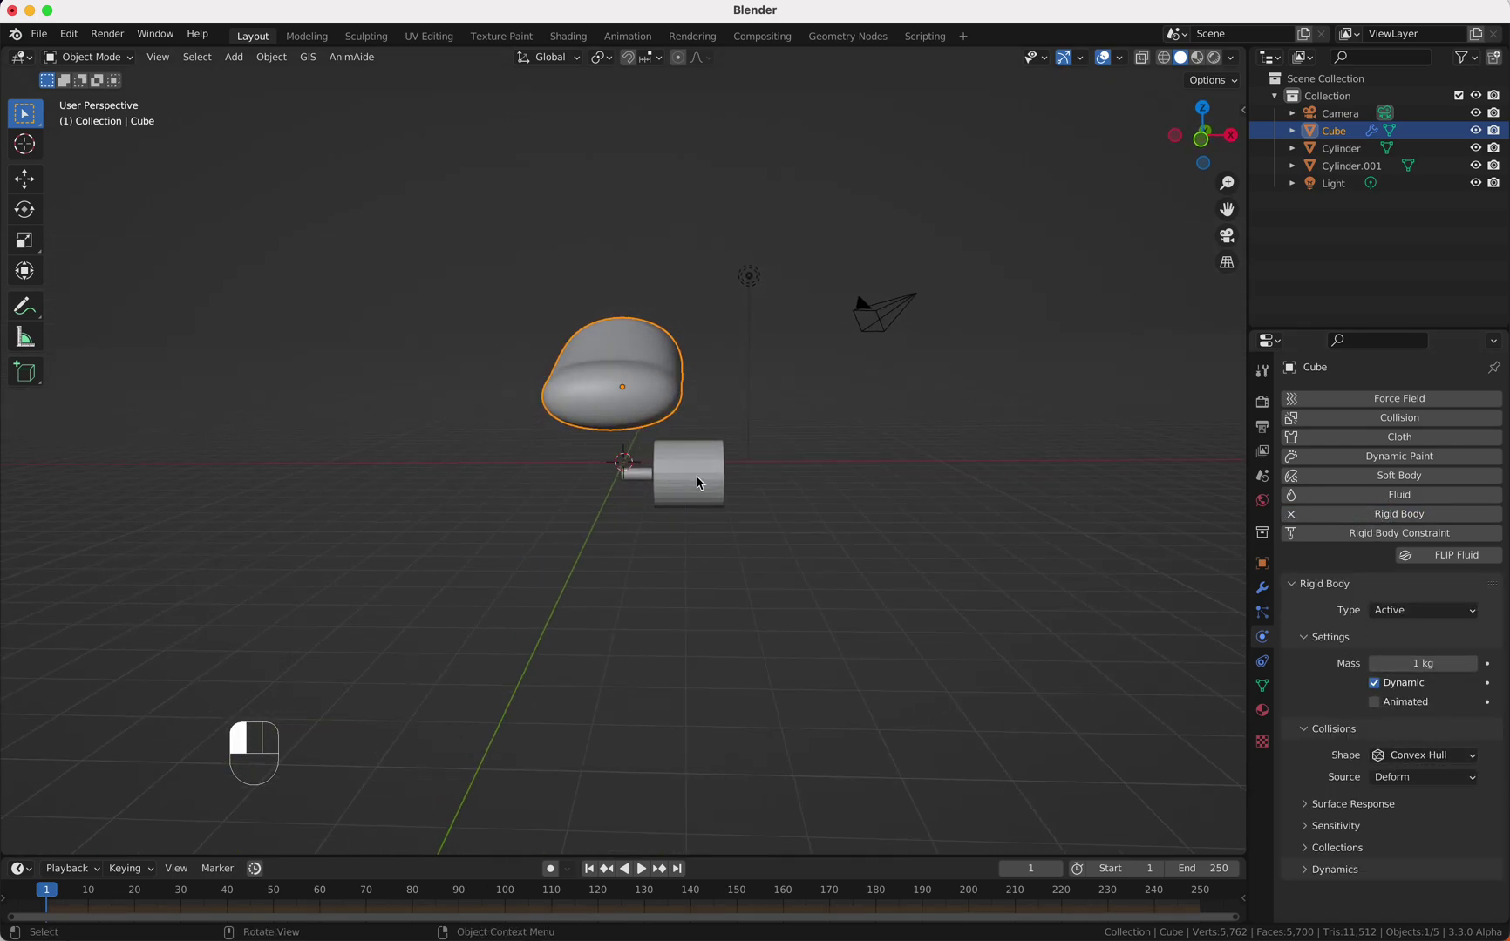
pyautogui.click(699, 483)
pyautogui.click(1353, 514)
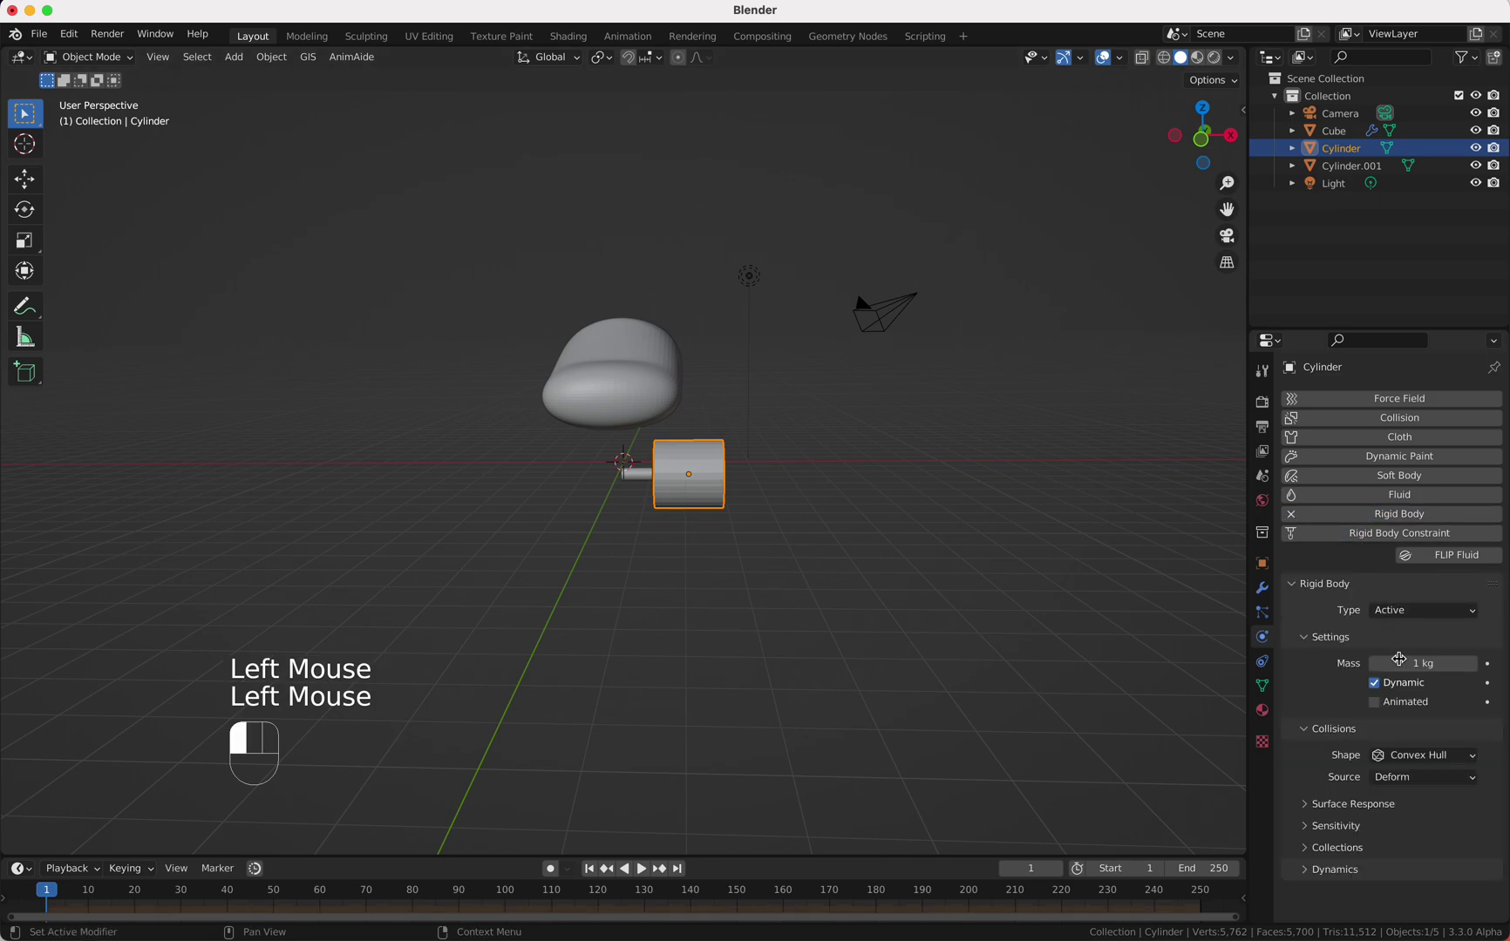
pyautogui.click(1419, 757)
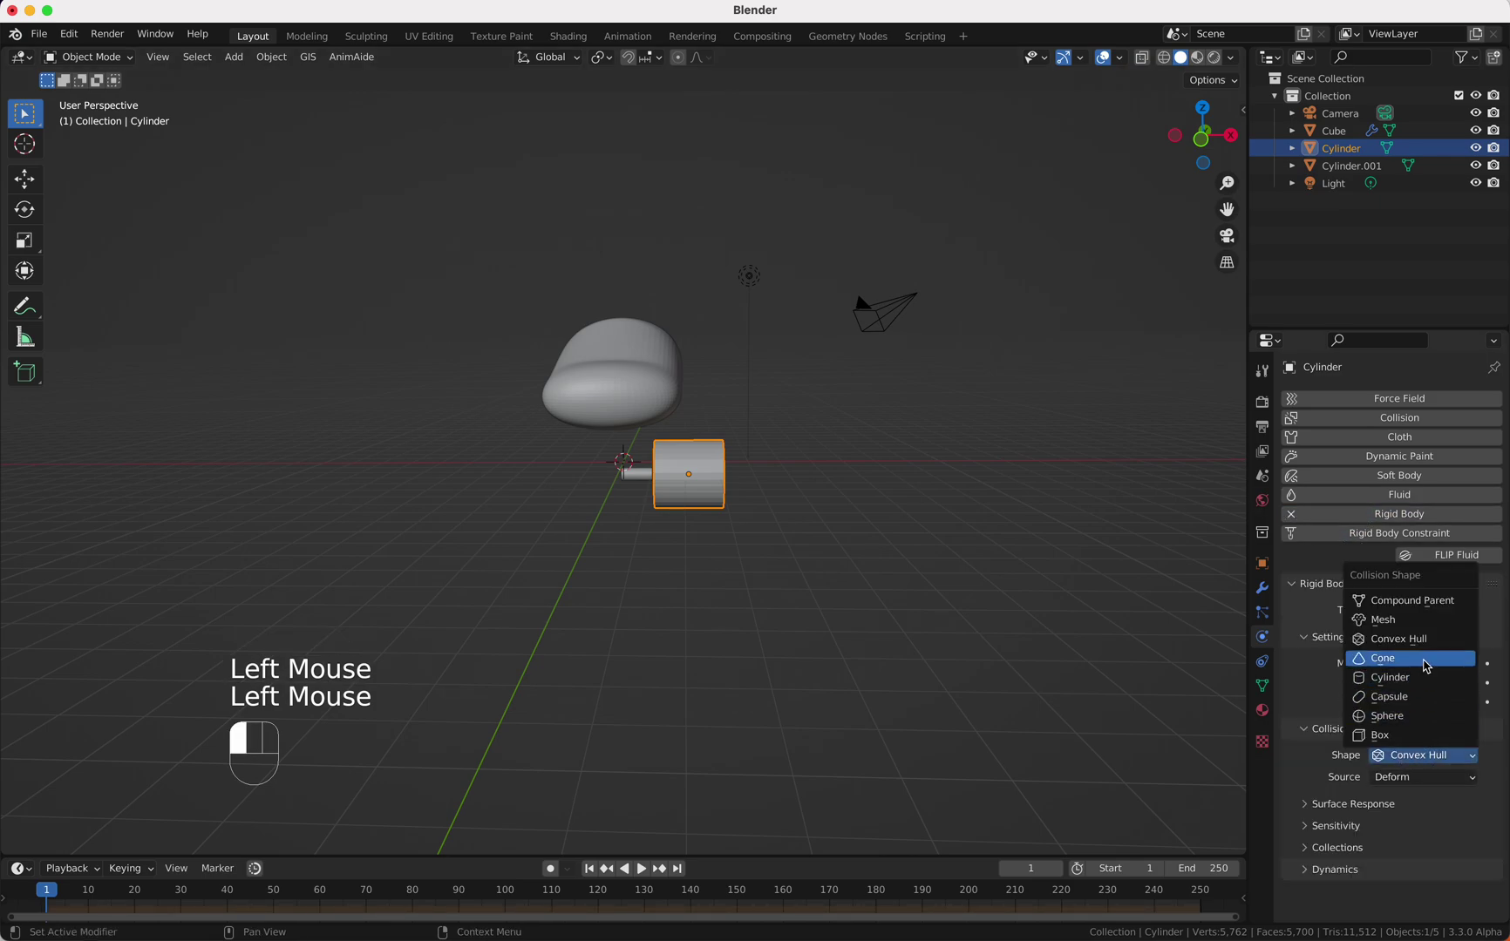
pyautogui.click(1419, 620)
pyautogui.click(1316, 847)
pyautogui.click(1419, 861)
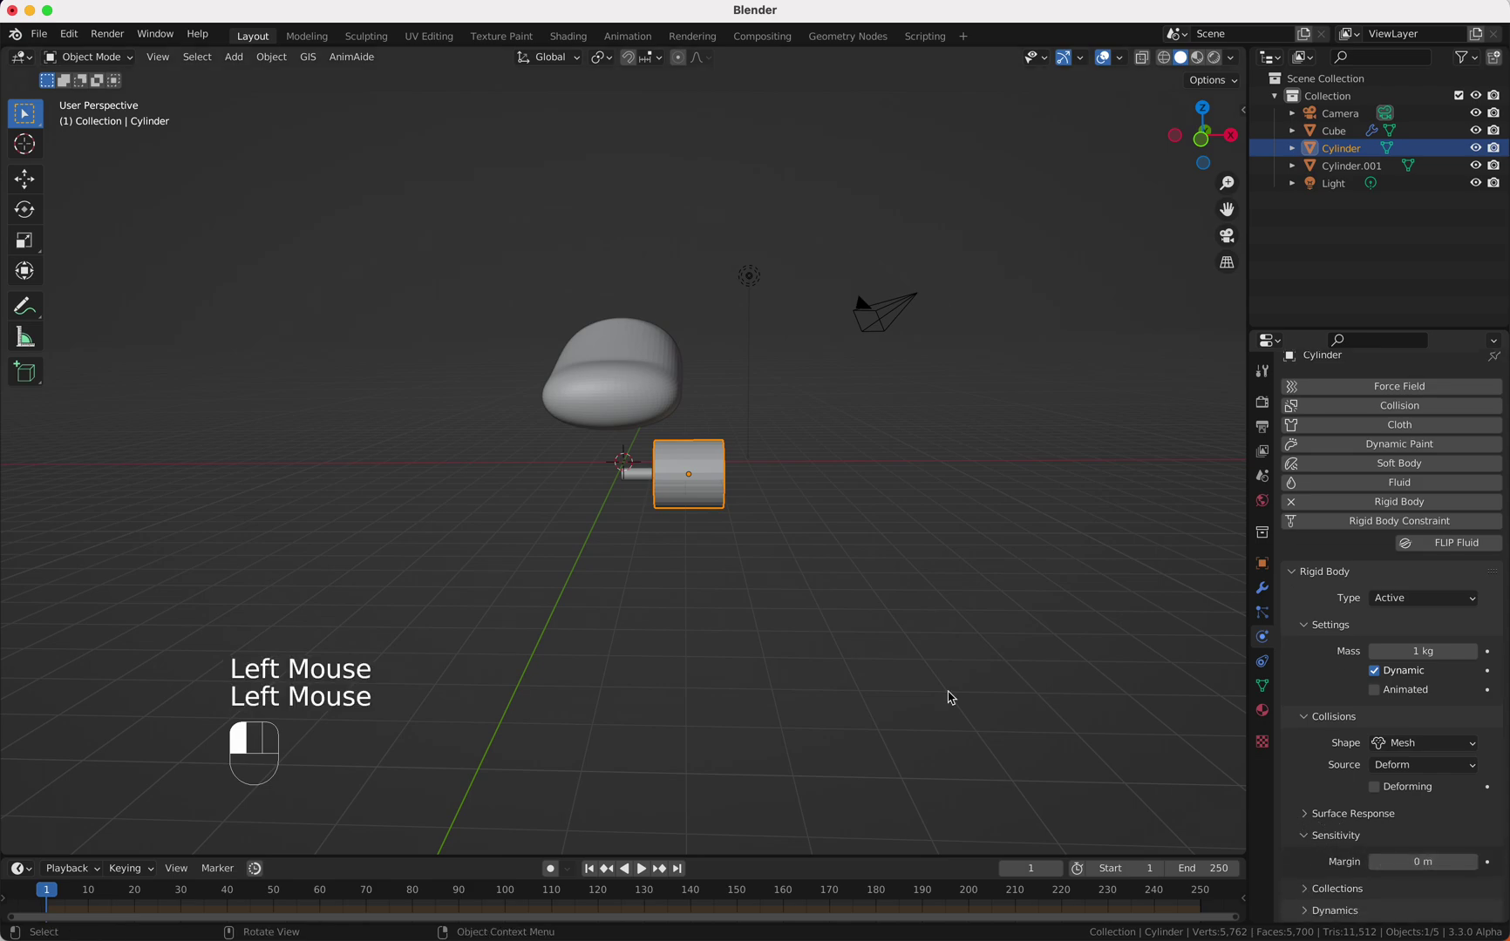
# - Make the small axle cylinder an active Rigid Body with Mesh as collision shape and a collision margin of 0 m
pyautogui.click(634, 477)
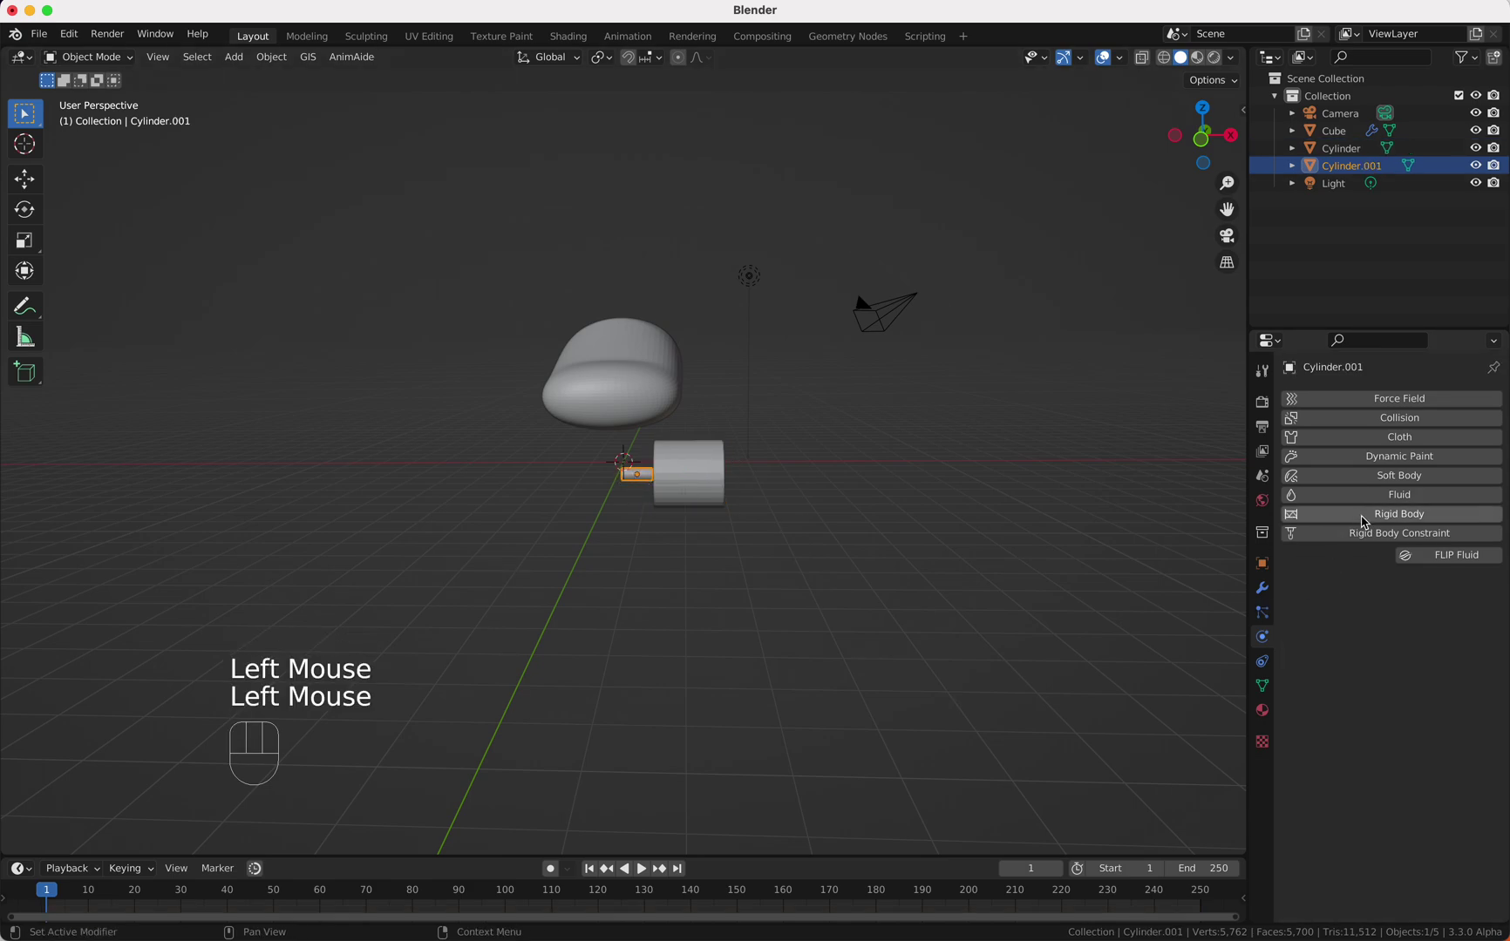
pyautogui.click(1414, 756)
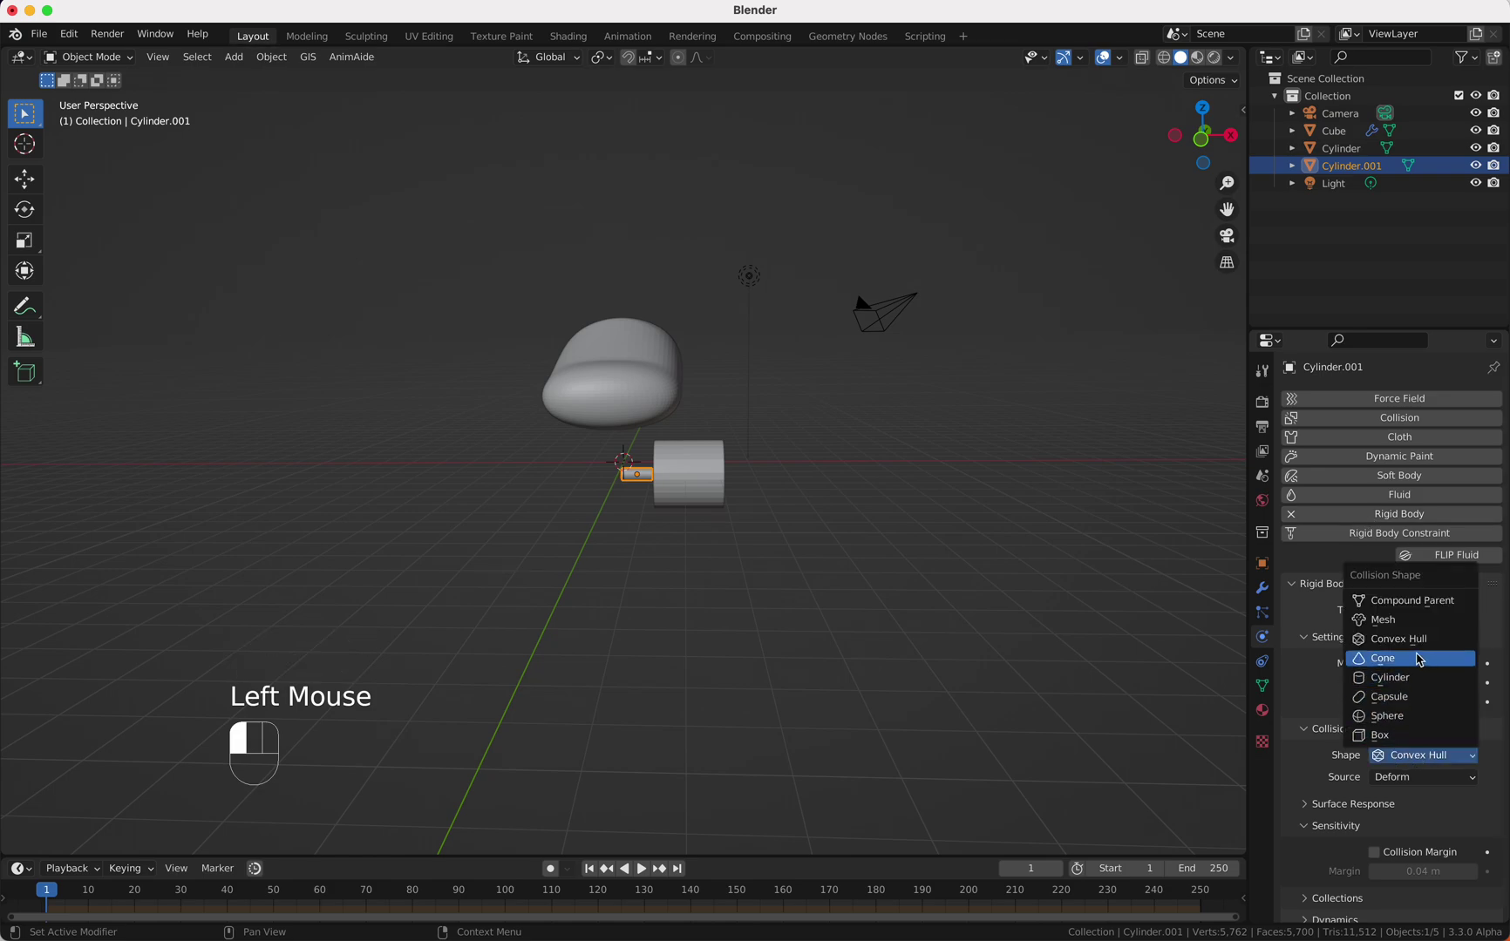
pyautogui.click(1419, 619)
pyautogui.moveTo(1436, 870); pyautogui.dragTo(1393, 870)
# - Connect the wheel cylinder and the small axle cylinder with a rigid body constraint
pyautogui.hscroll(-5, 1124, 660)
pyautogui.hscroll(-3, 1127, 667)
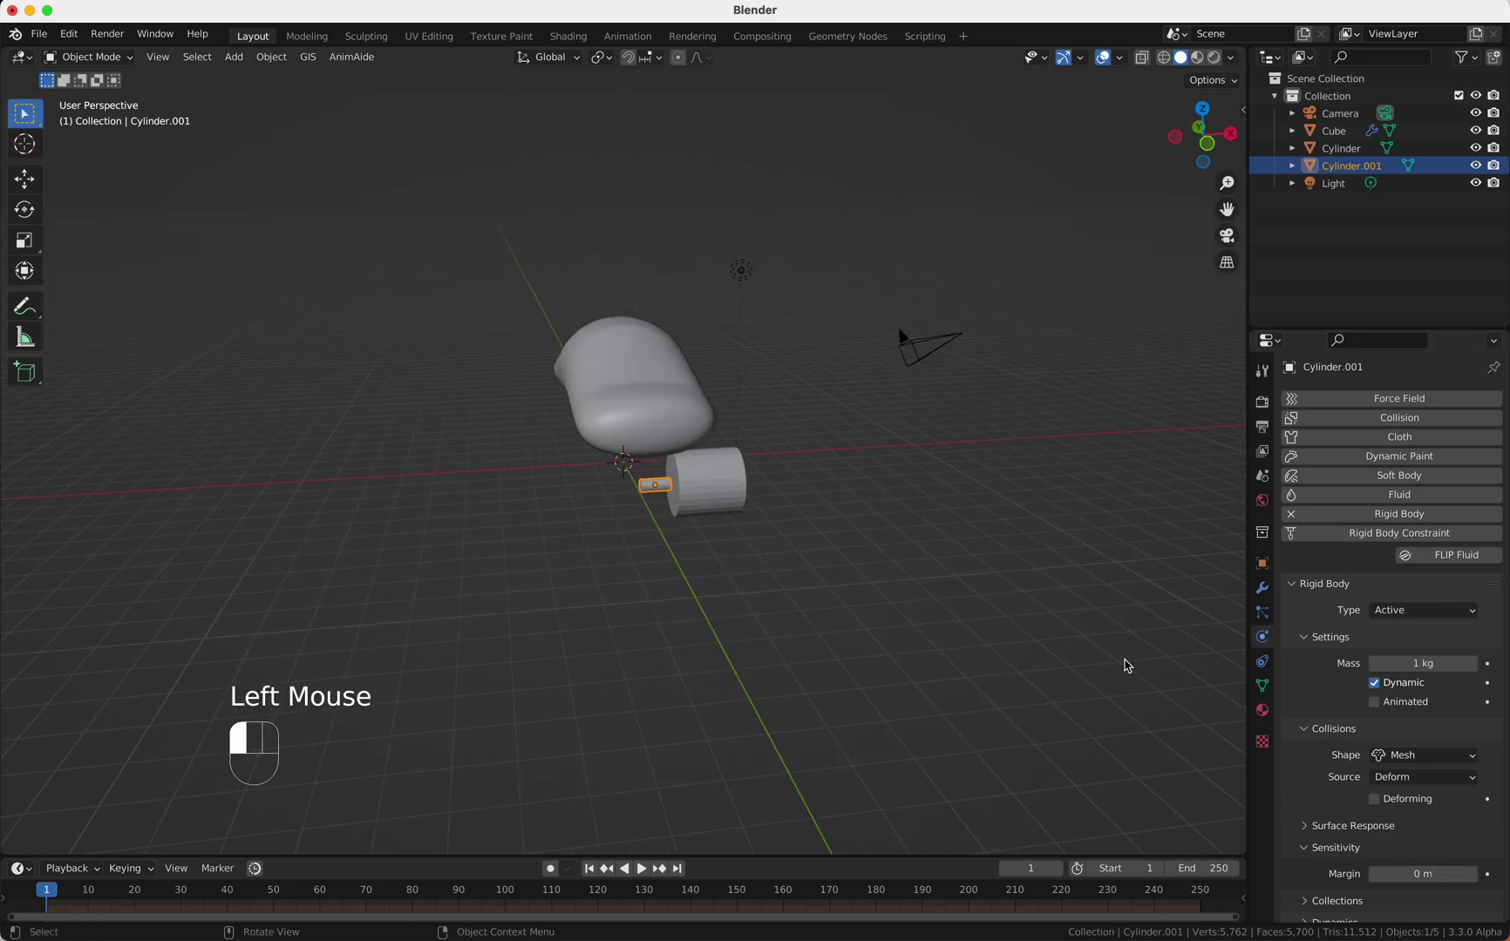
pyautogui.keyDown('shift'); pyautogui.click(717, 502); pyautogui.keyUp('shift')
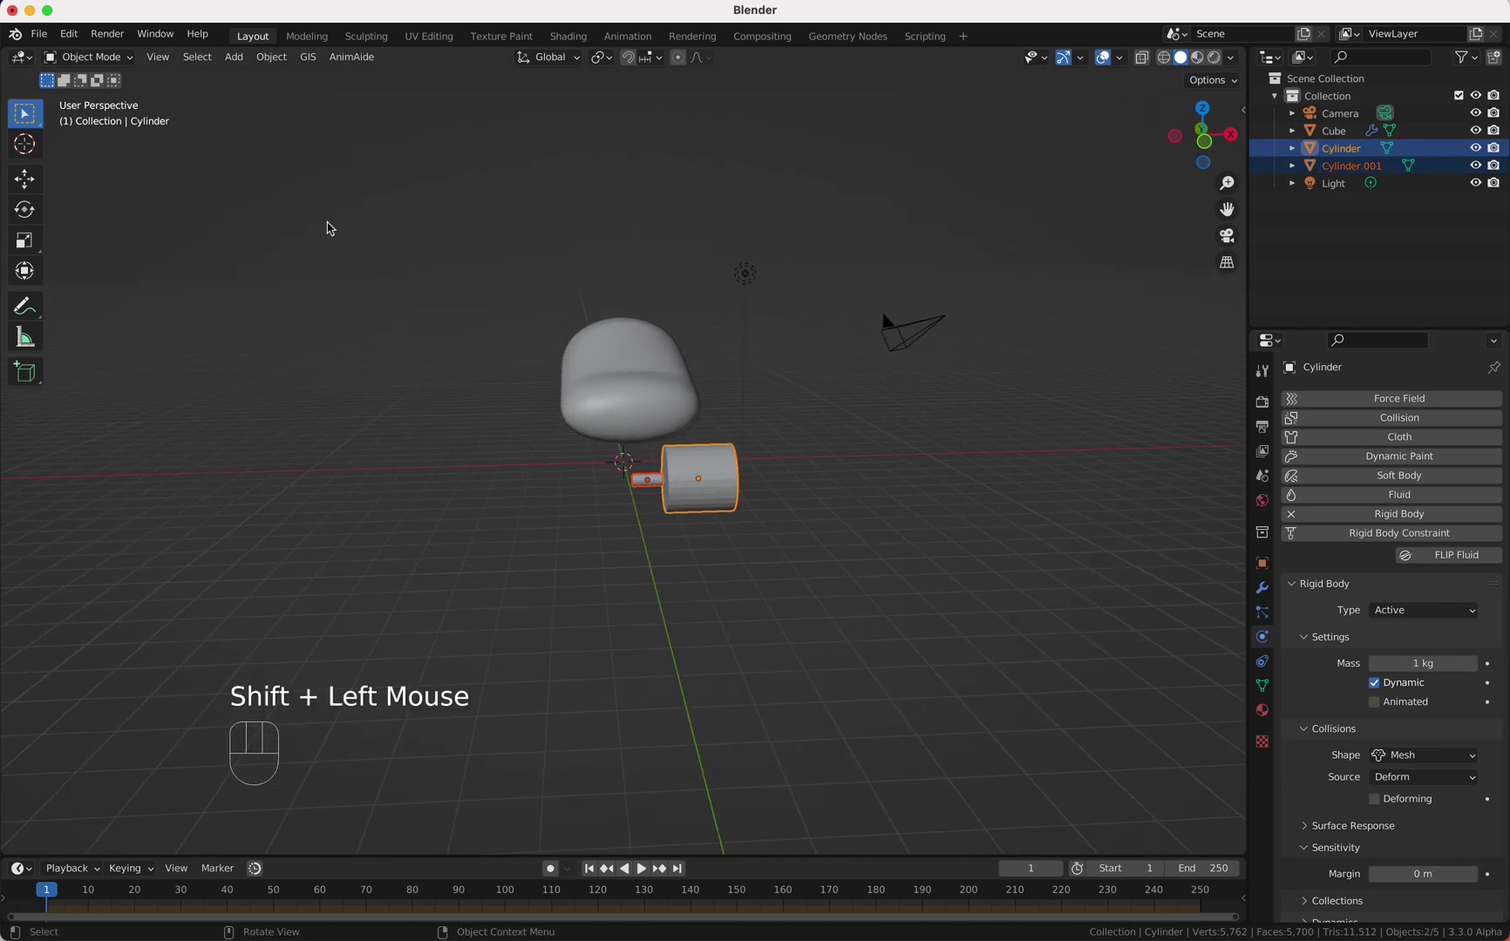
pyautogui.click(270, 58)
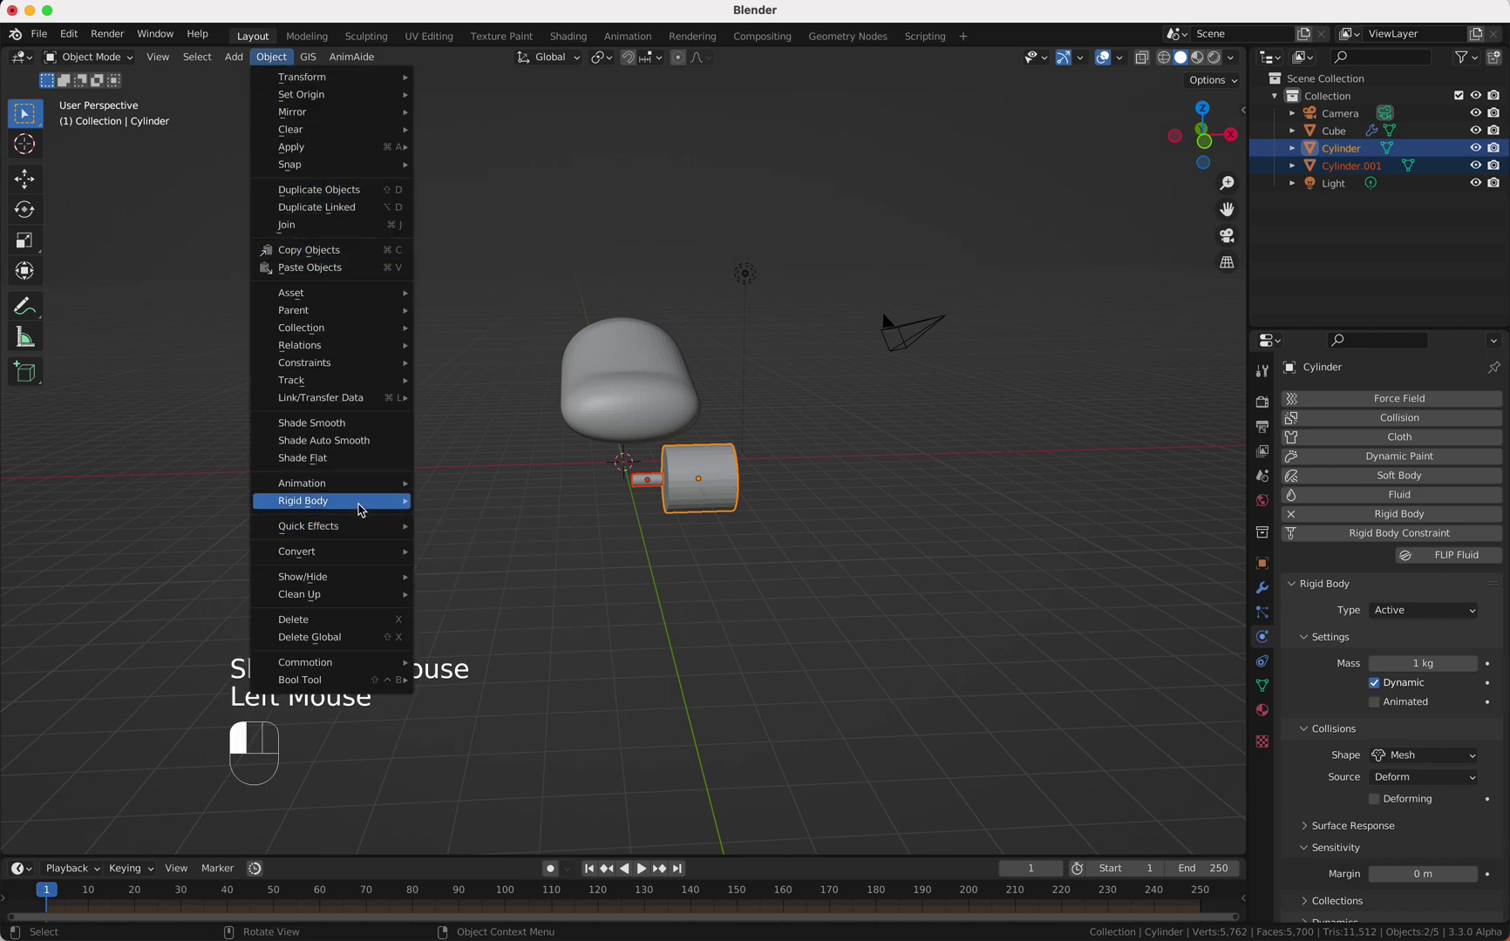
pyautogui.moveTo(362, 502)
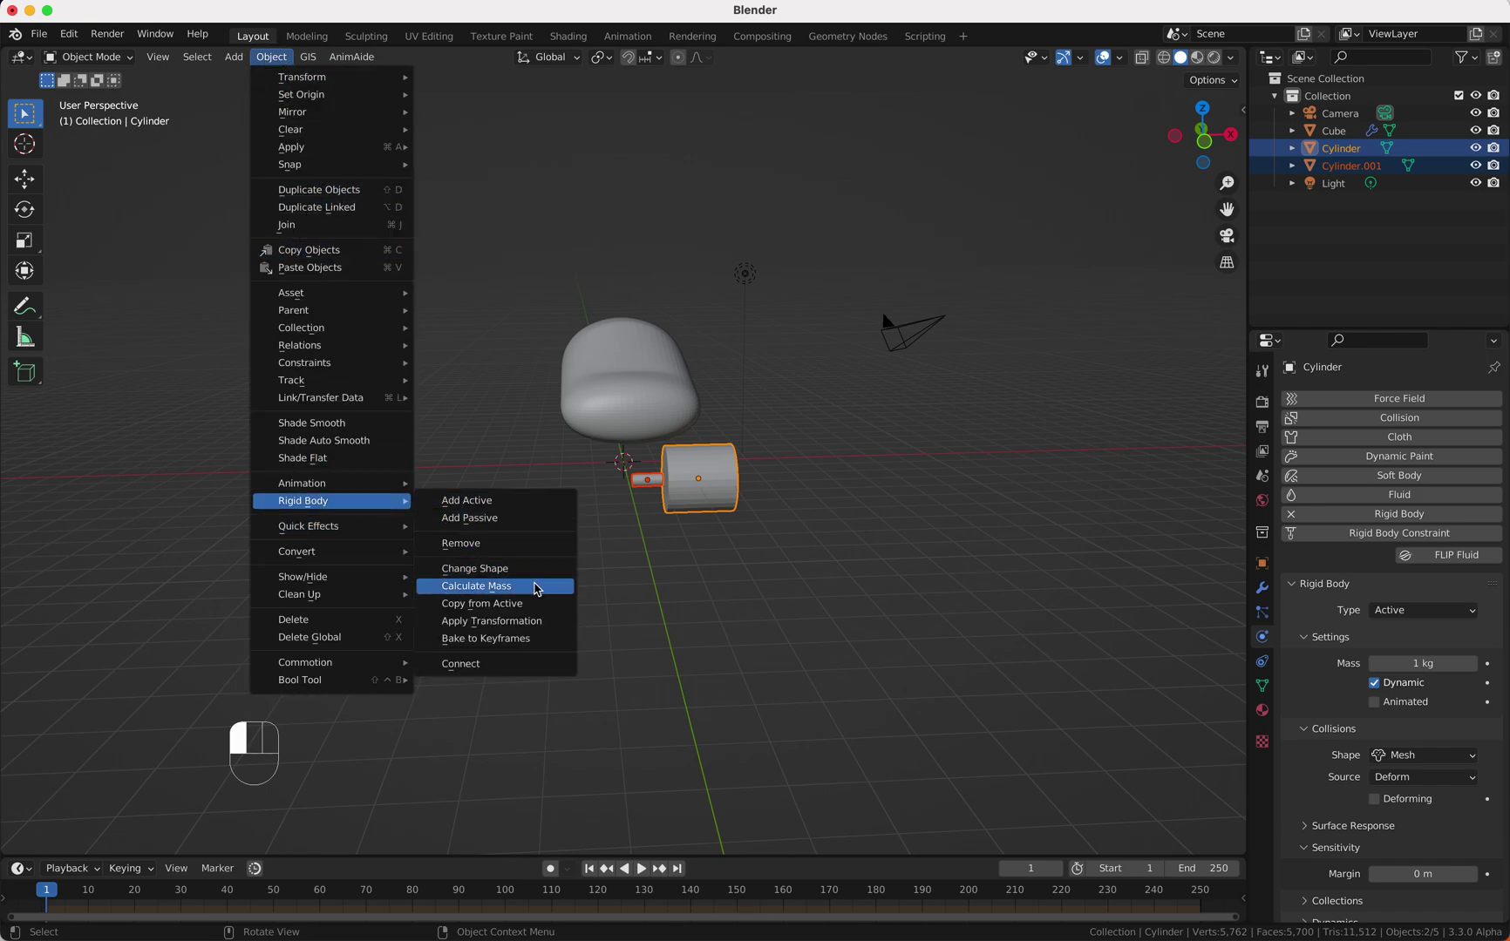
pyautogui.rightClick(500, 675)
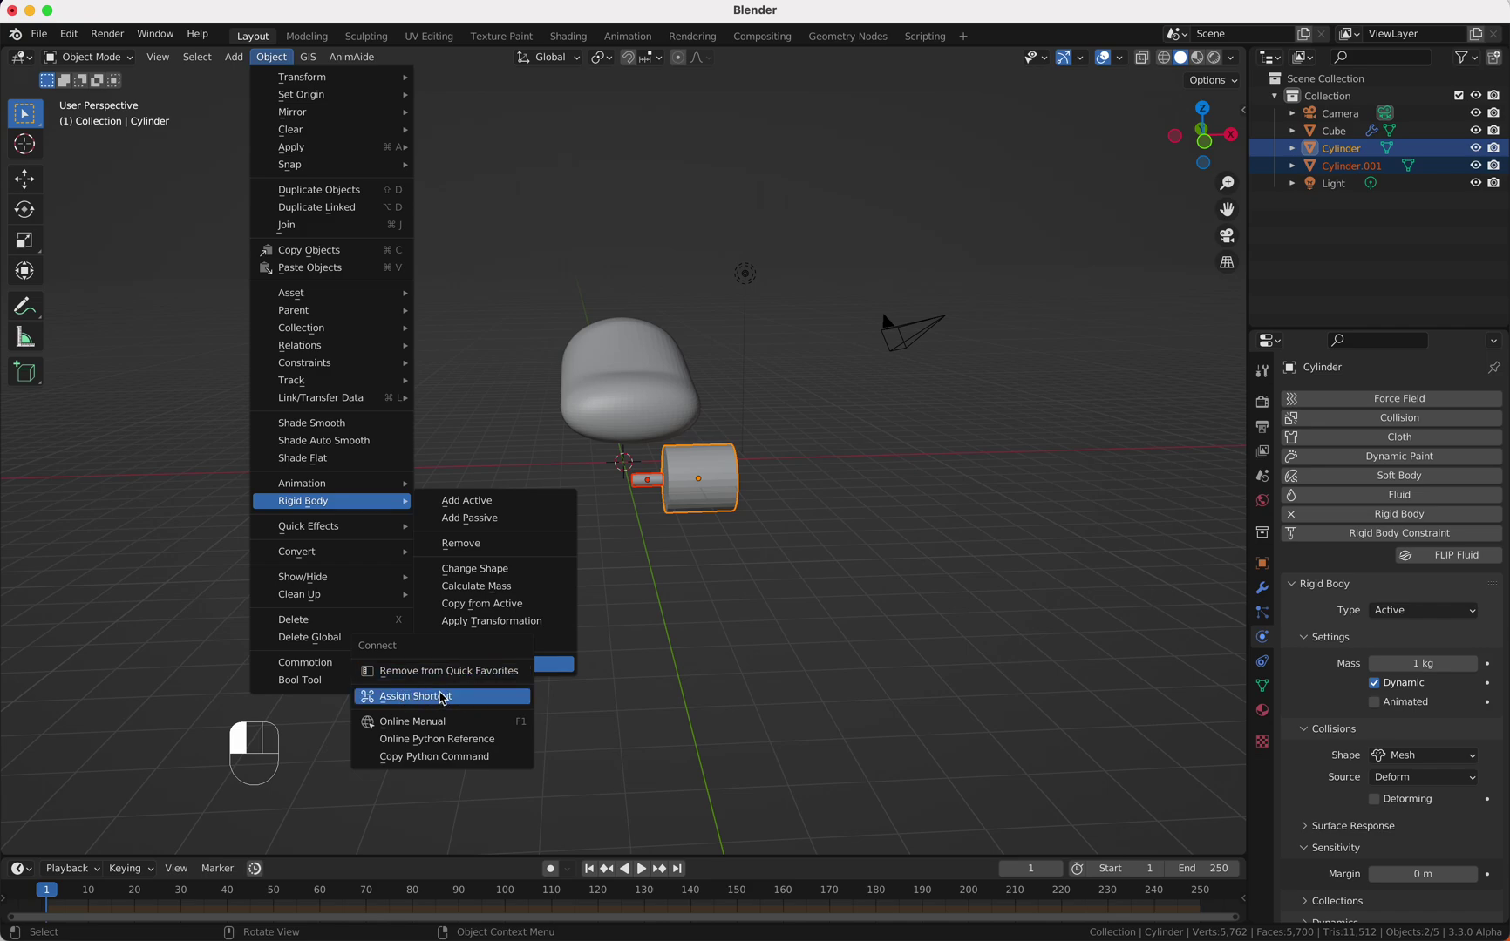
pyautogui.hscroll(5, 802, 475)
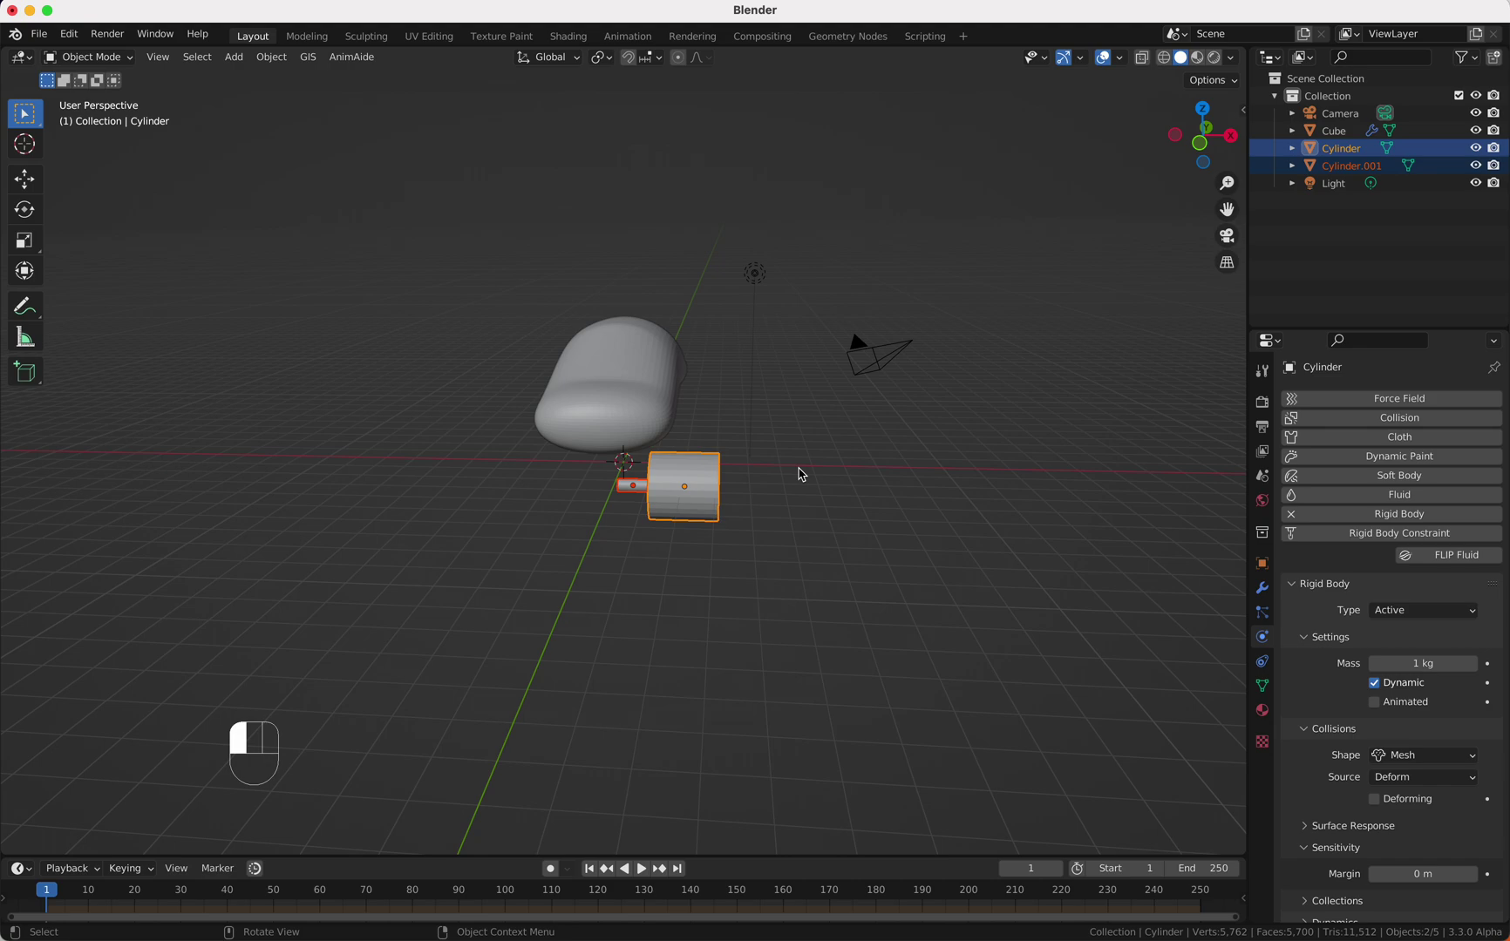
pyautogui.press('q')
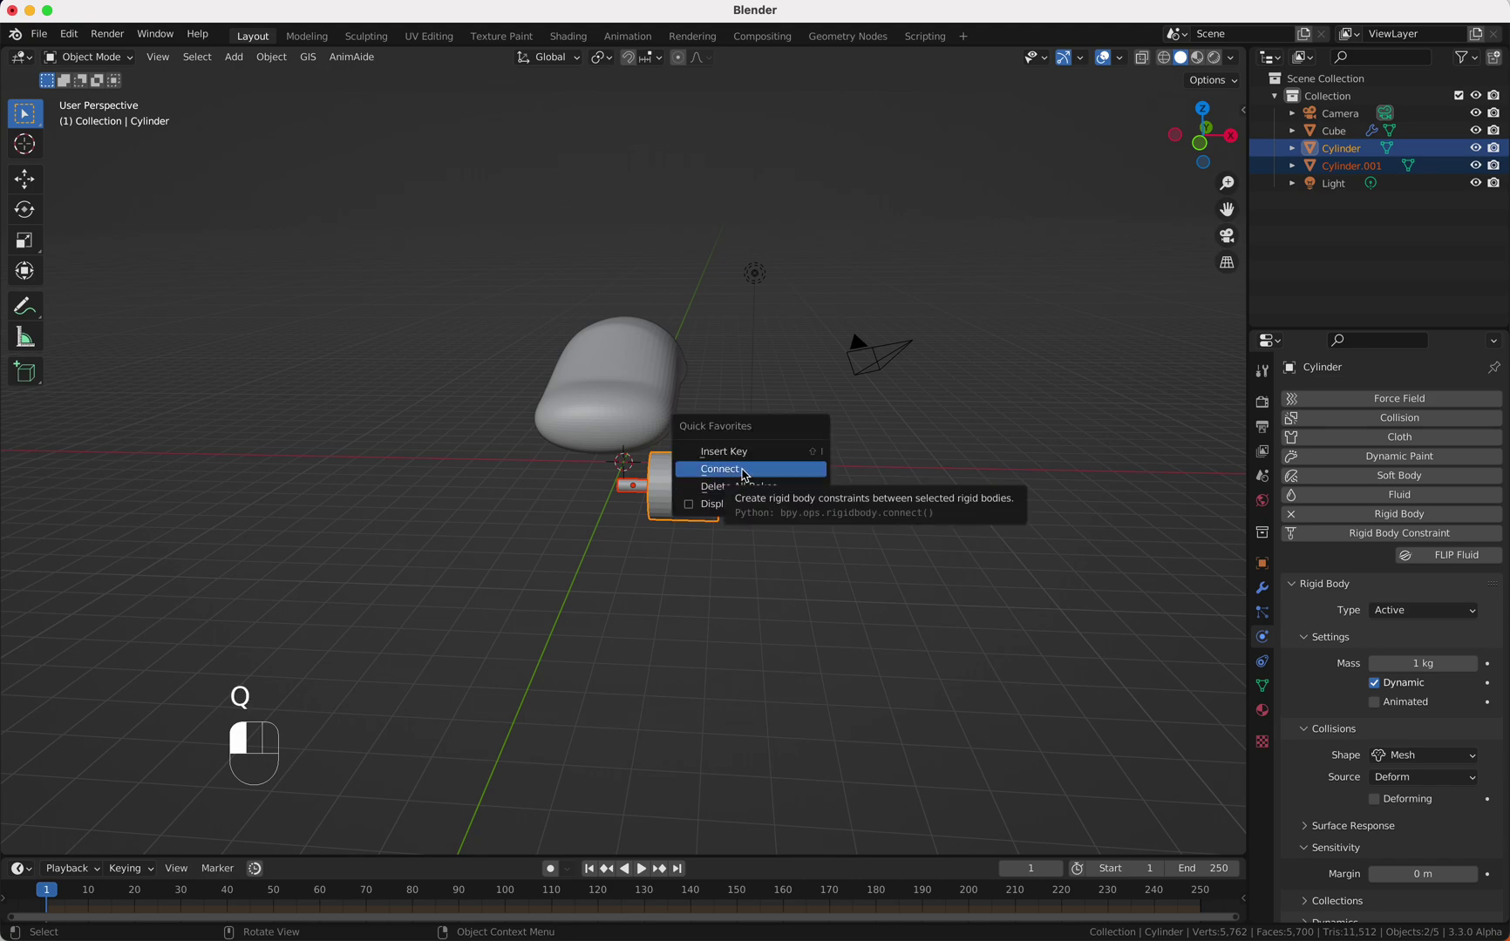
pyautogui.click(741, 471)
# - Set the type of the new rigid body constraint to Generic
pyautogui.click(1336, 200)
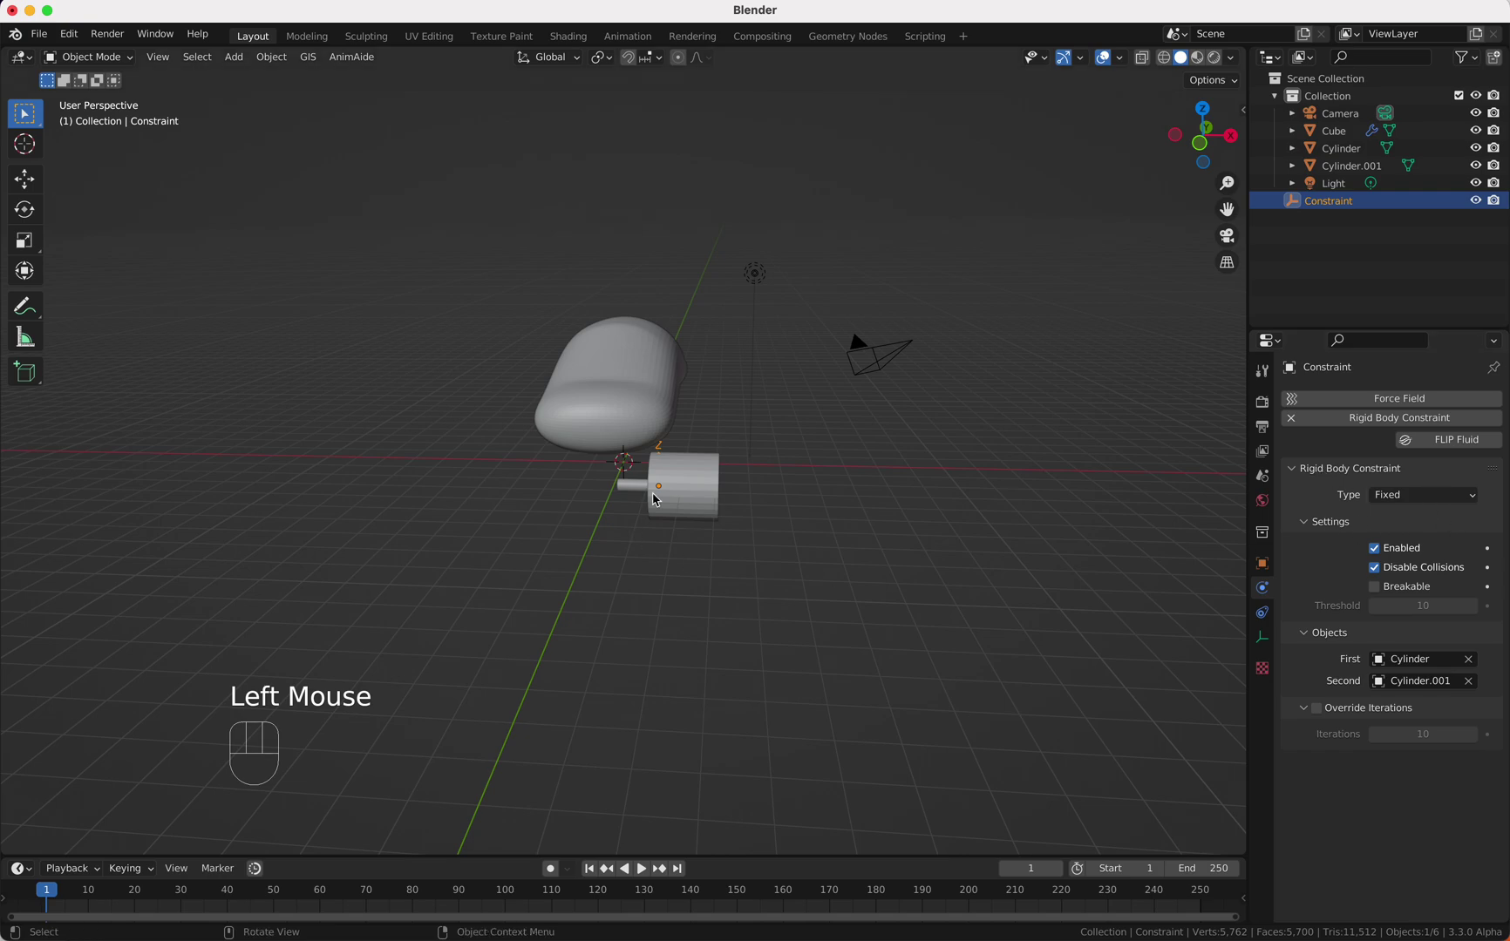
pyautogui.click(1392, 496)
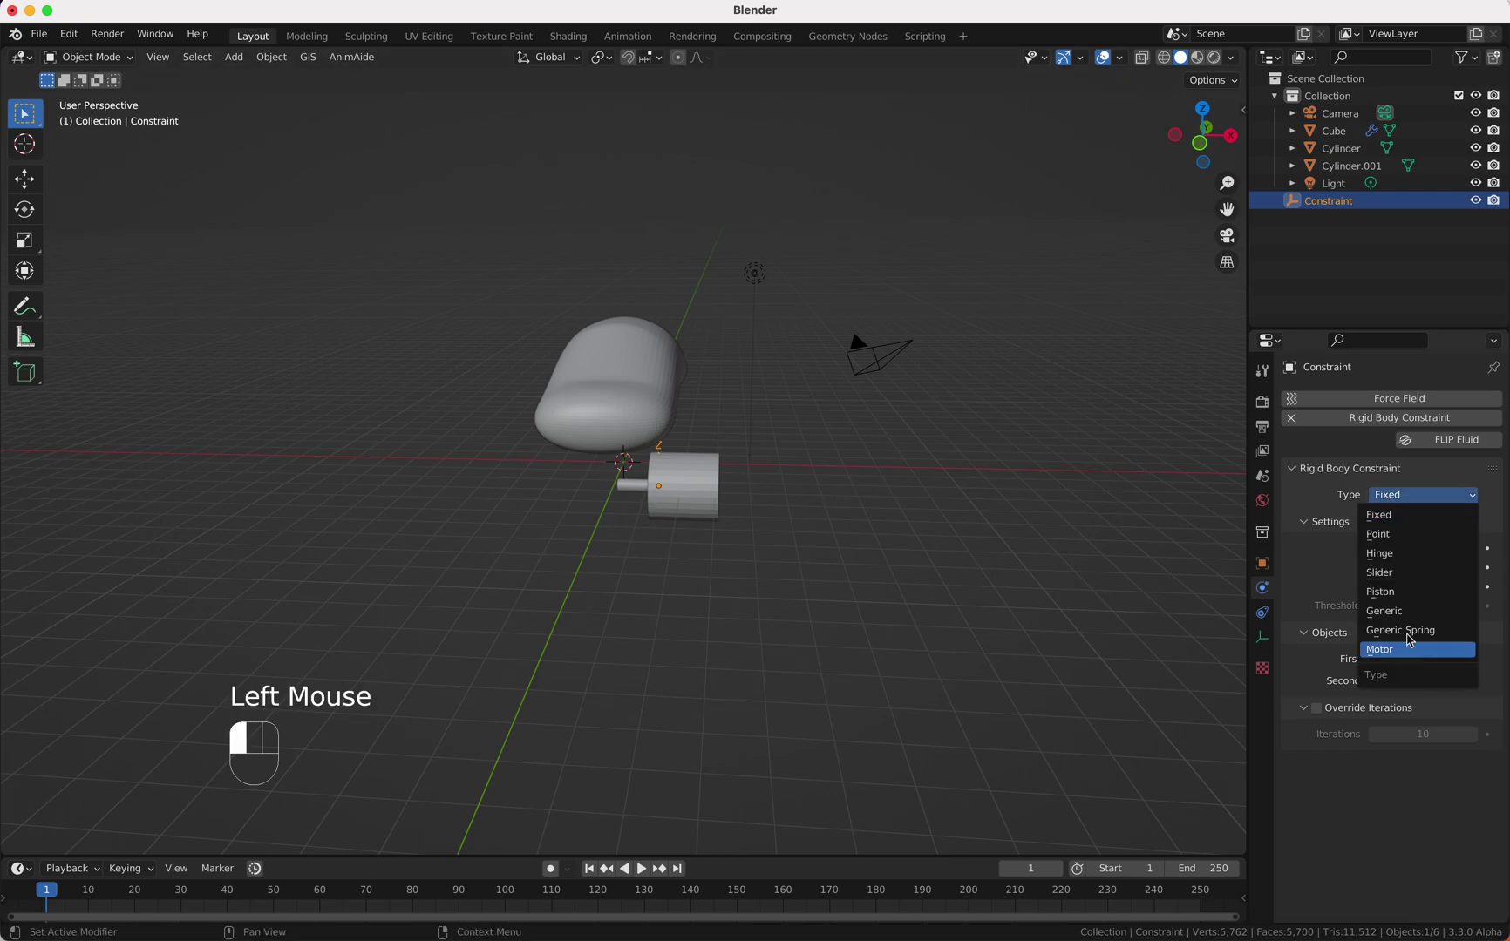
pyautogui.click(1416, 613)
pyautogui.scroll(-3, 1386, 540)
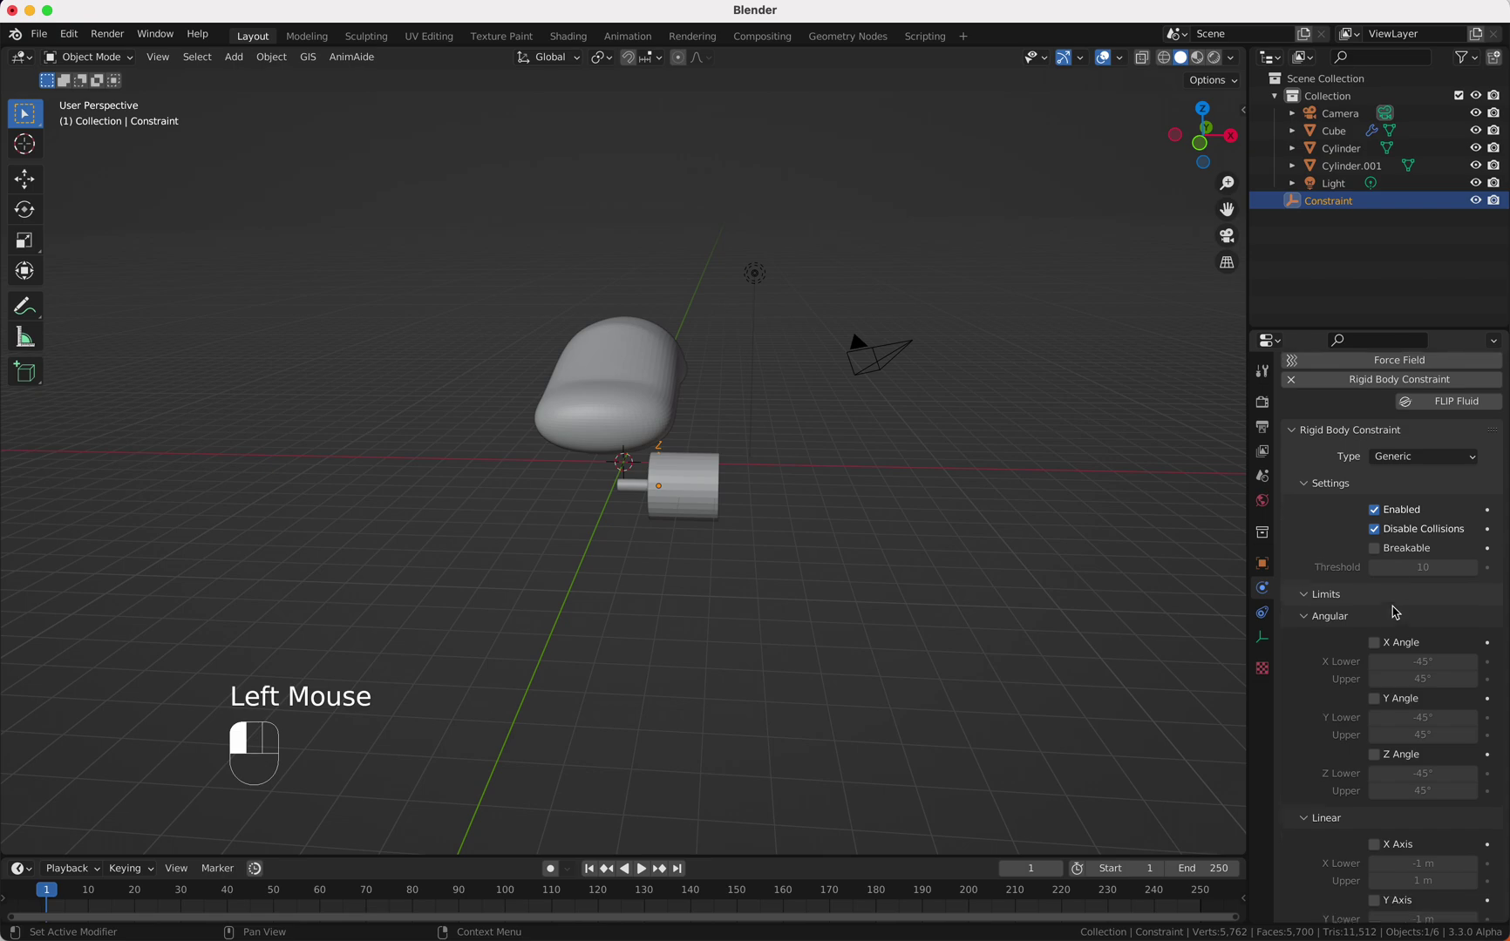
# - Scale up the constraint empty until its axes extend well beyond the wheel cylinder, and apply its scale
pyautogui.moveTo(724, 523); pyautogui.dragTo(688, 497, button='middle')
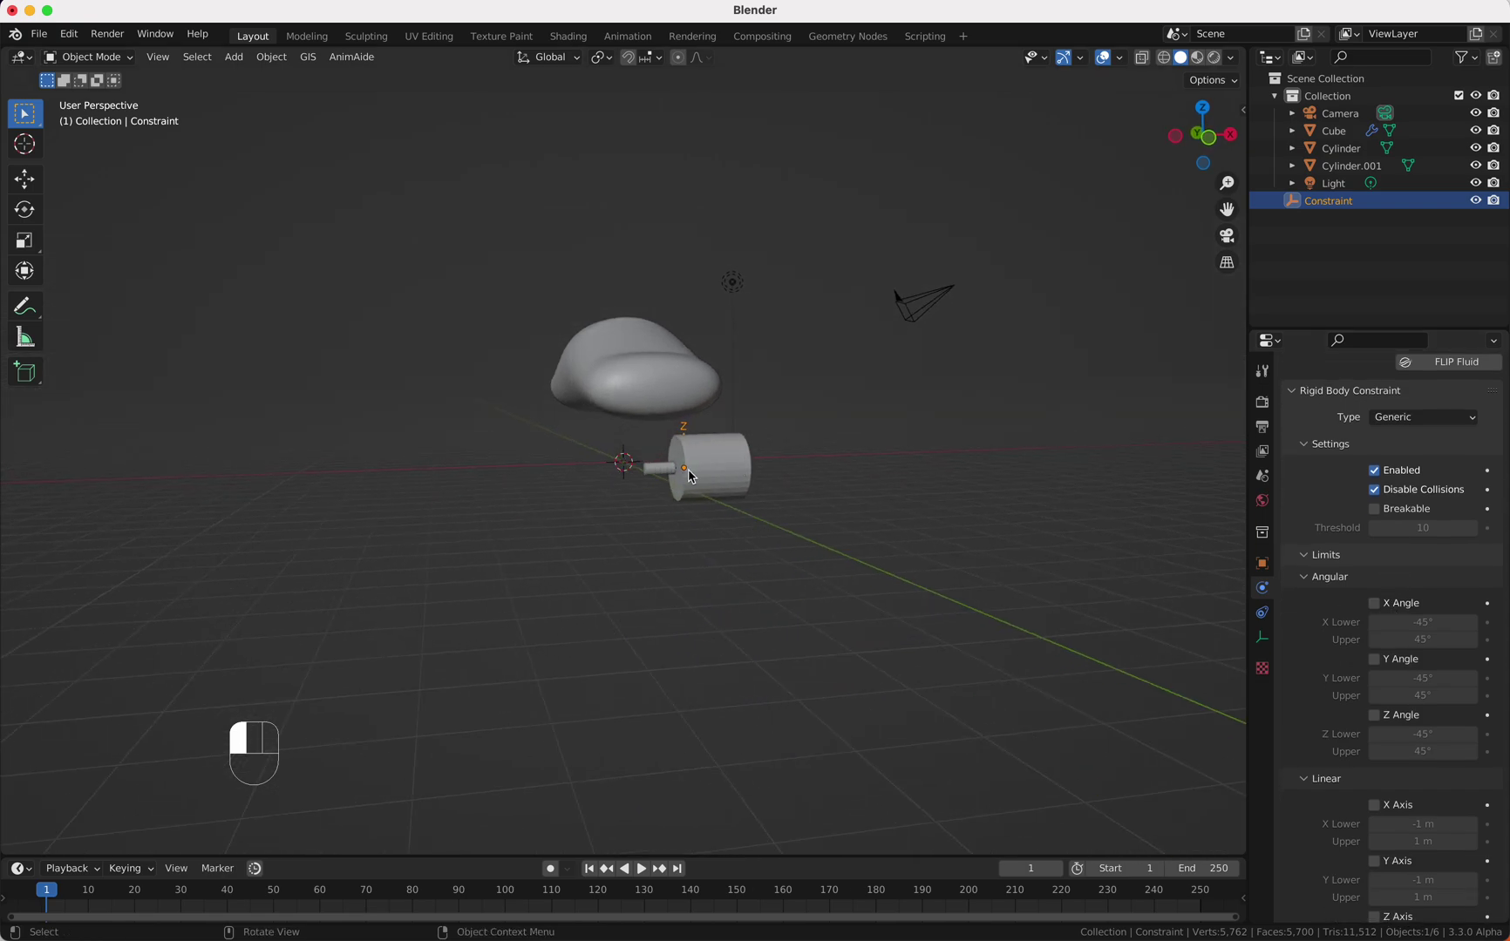
pyautogui.click(690, 439)
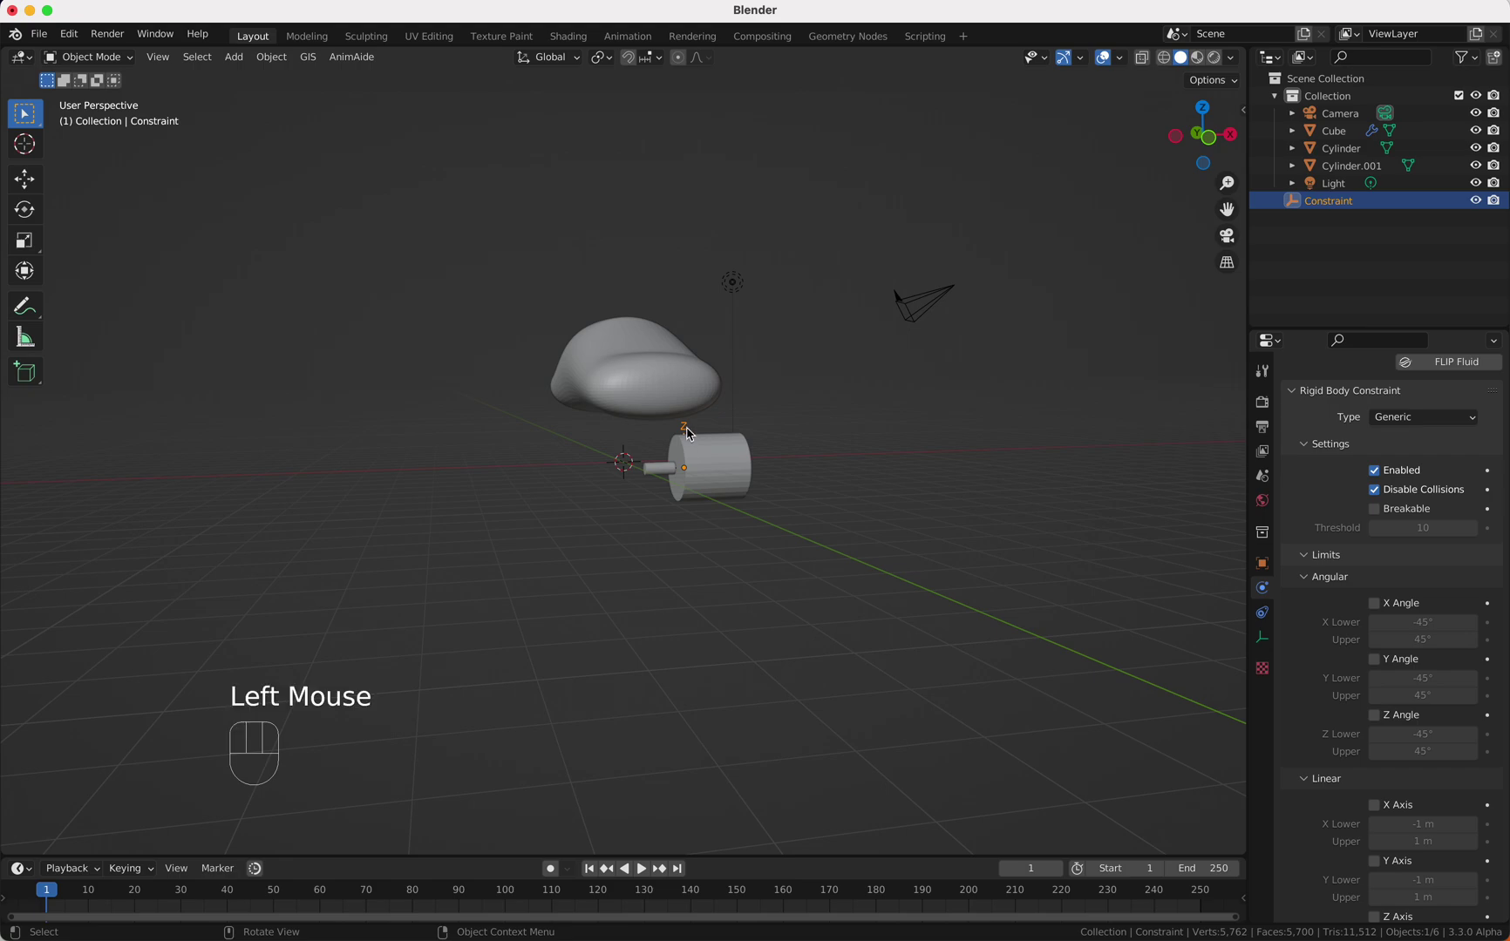
pyautogui.press('s')
pyautogui.click(859, 458)
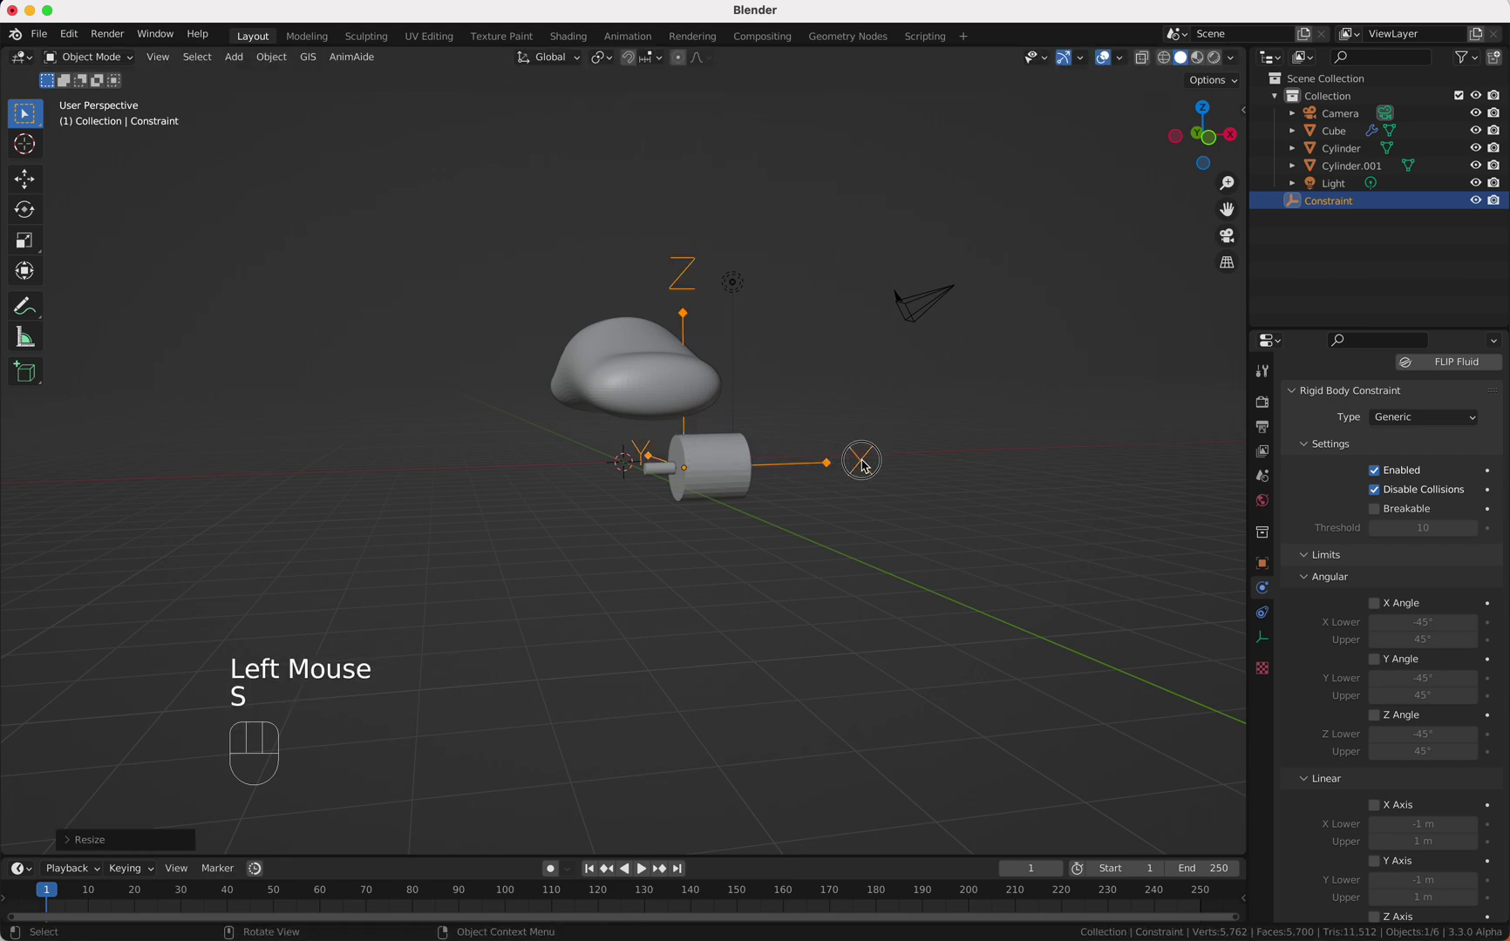
pyautogui.moveTo(859, 458); pyautogui.dragTo(863, 466, button='middle')
pyautogui.hotkey('ctrl', 'a')
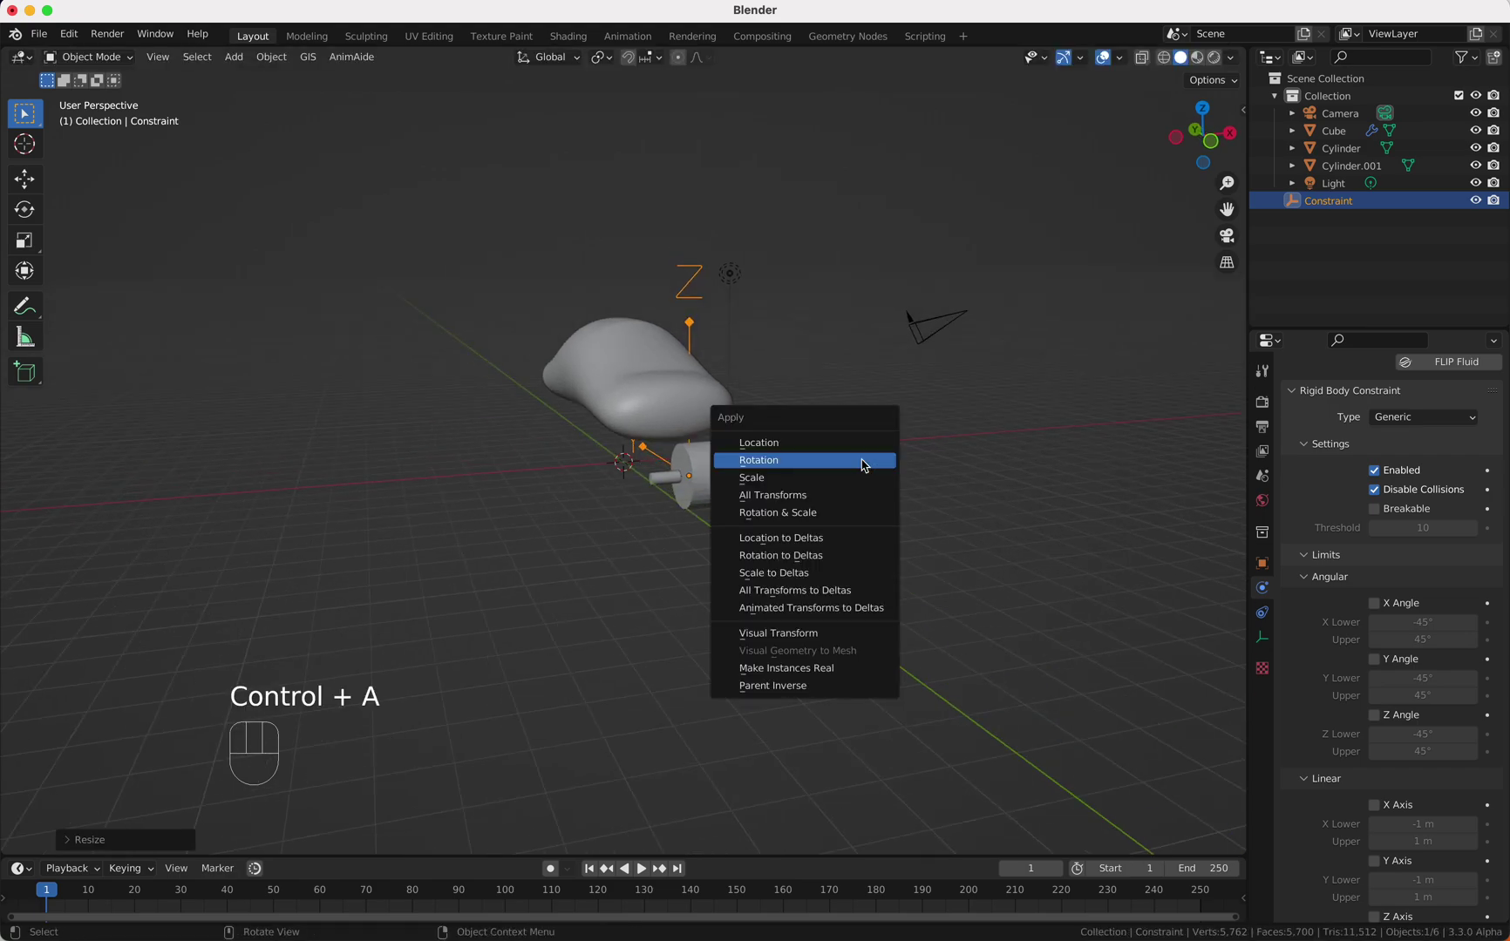
pyautogui.click(859, 477)
pyautogui.moveTo(789, 475); pyautogui.dragTo(793, 480, button='middle')
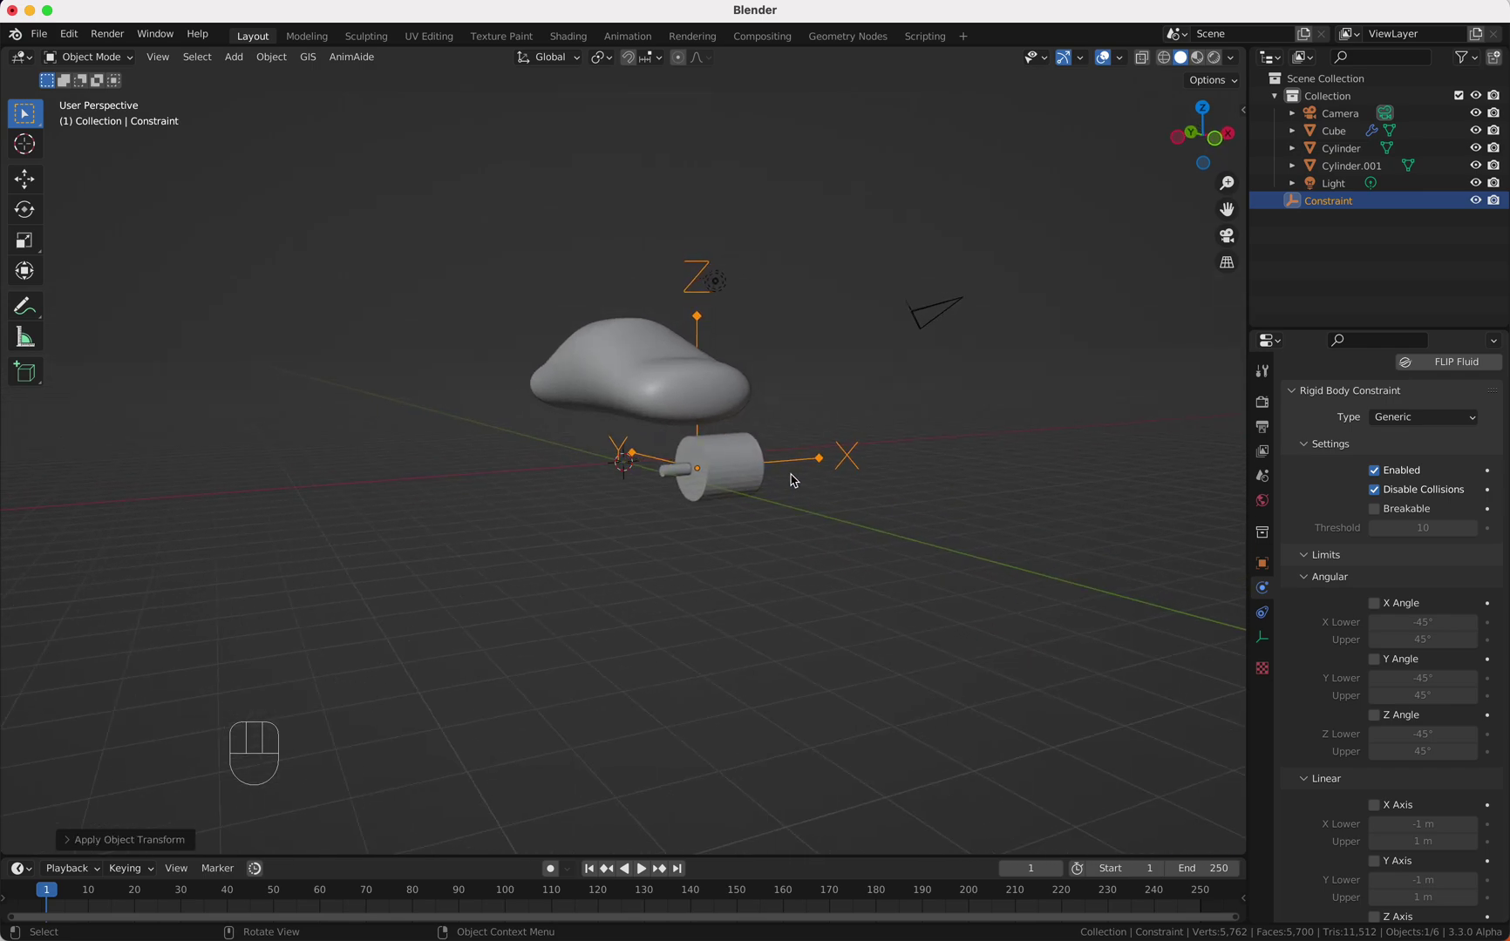
pyautogui.click(682, 477)
pyautogui.click(730, 475)
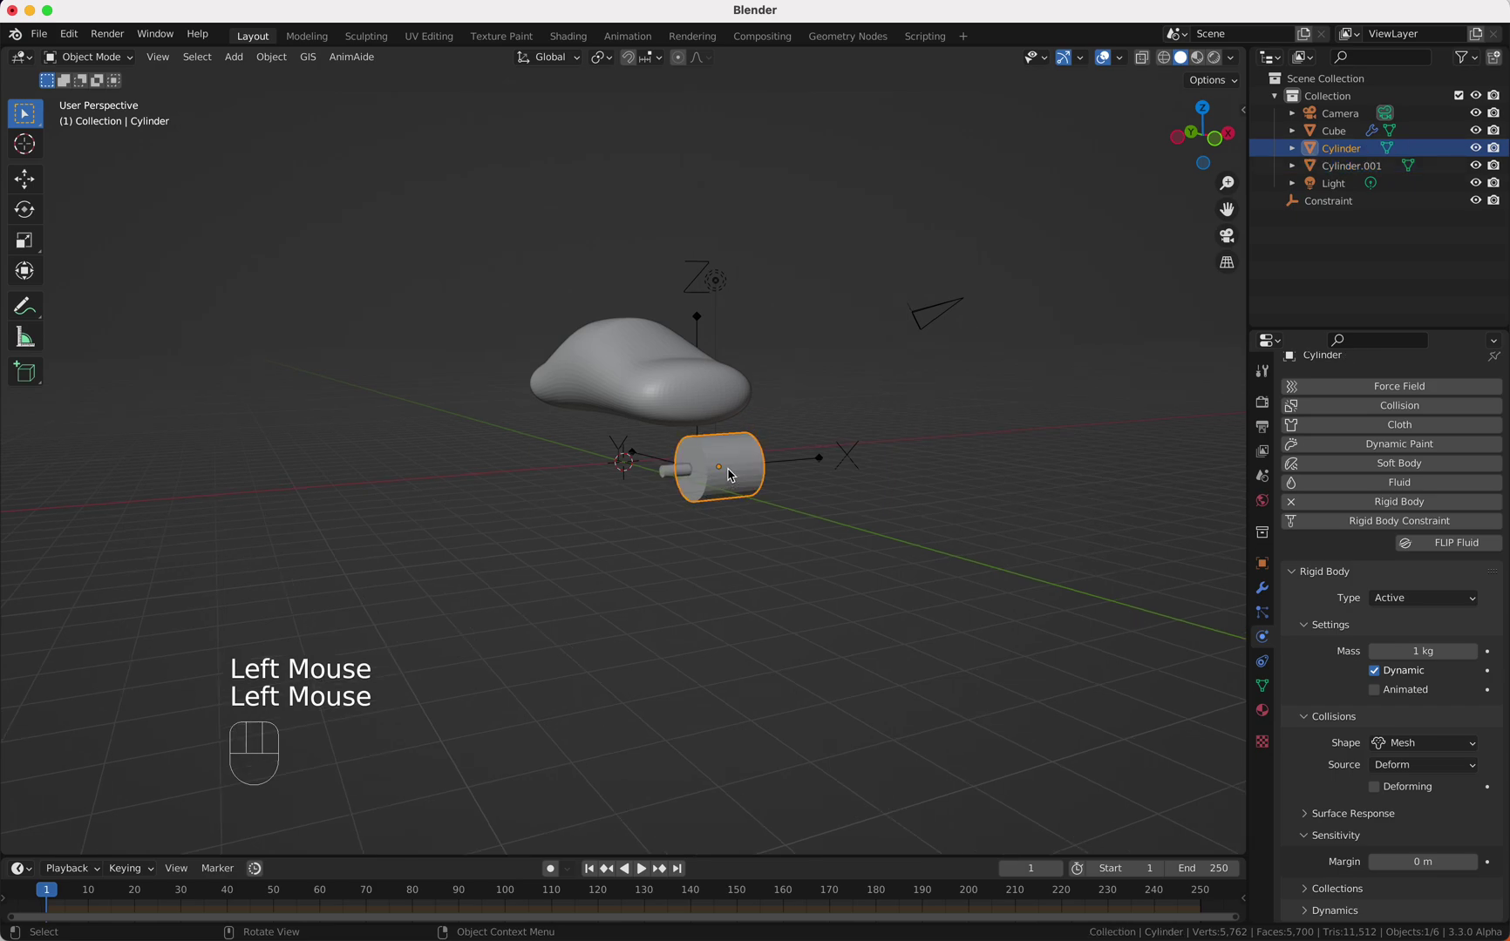
pyautogui.moveTo(738, 479); pyautogui.dragTo(778, 459, button='middle')
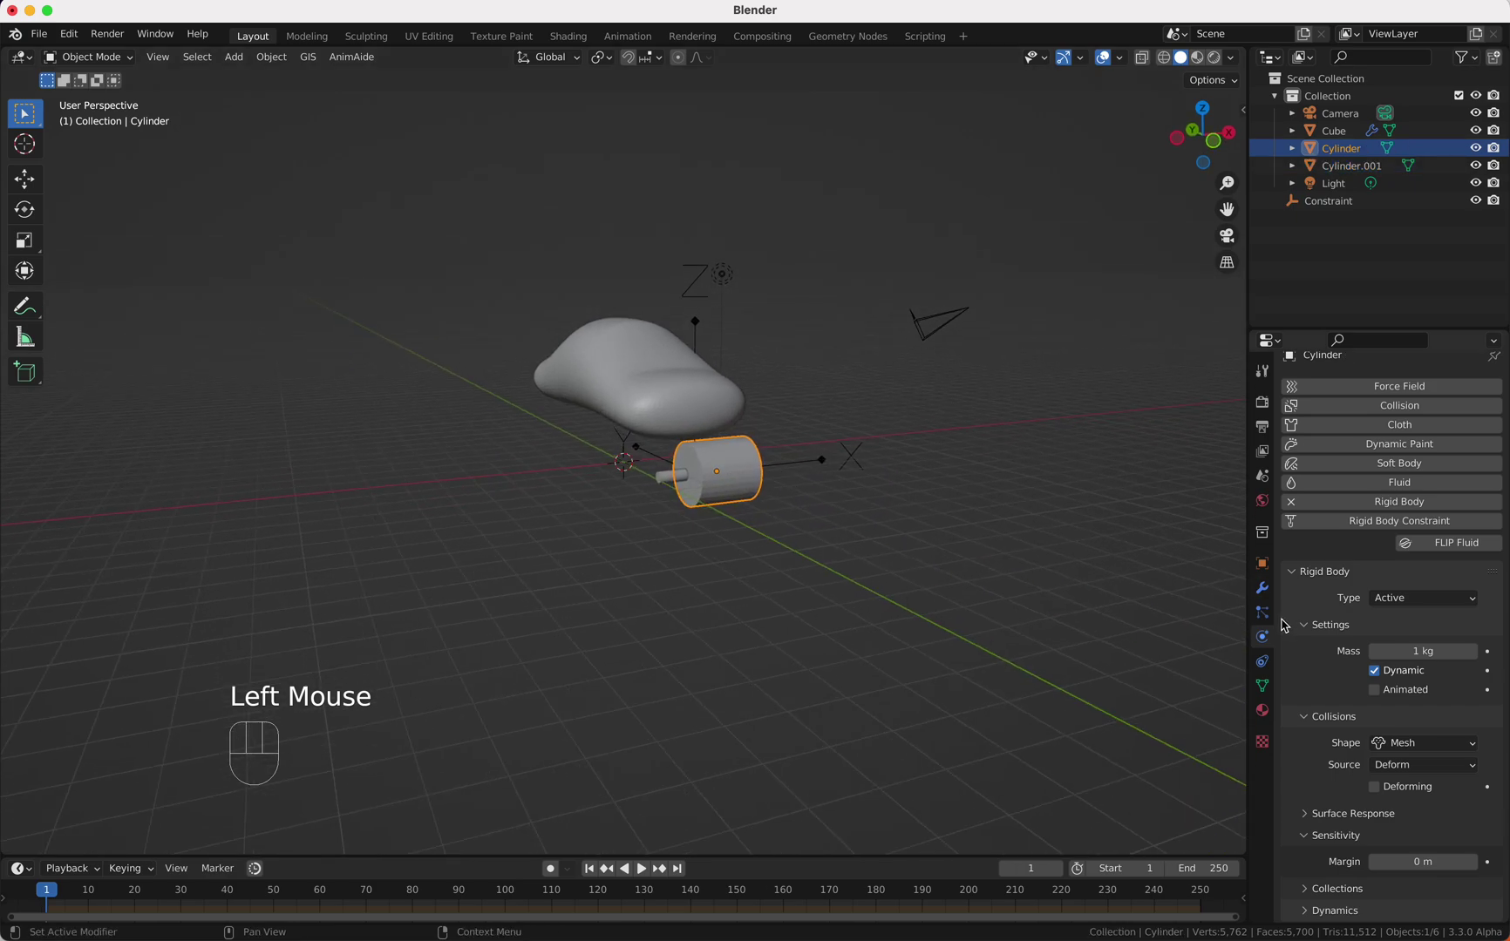
# - Enable the constraint's Y Angle and Z Angle limits with lower and upper values of 0°
pyautogui.click(697, 321)
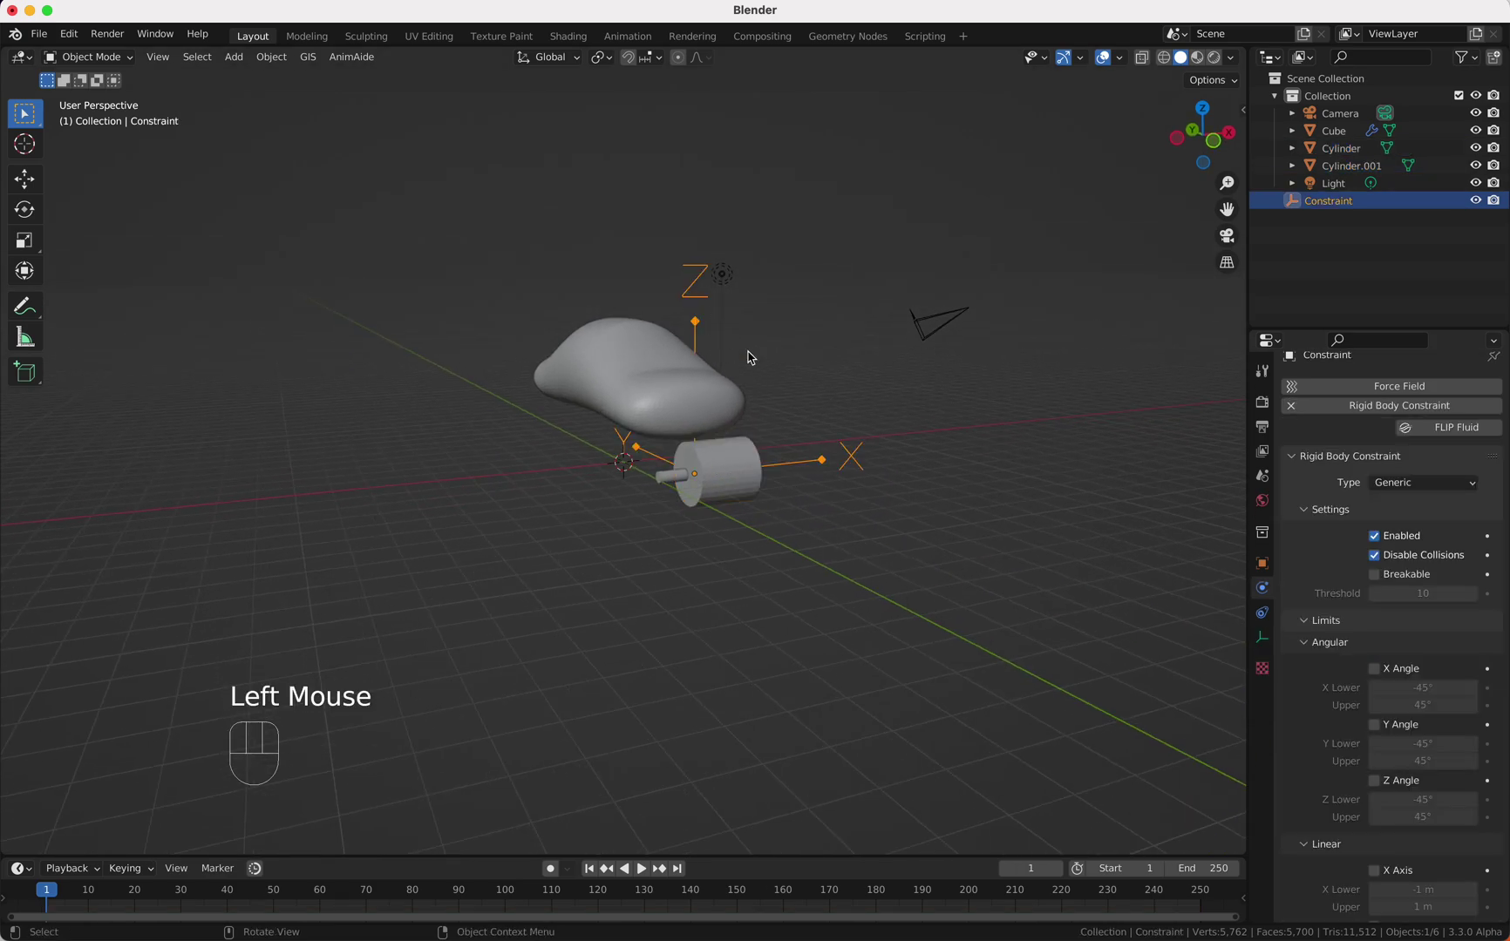
pyautogui.scroll(-5, 1406, 610)
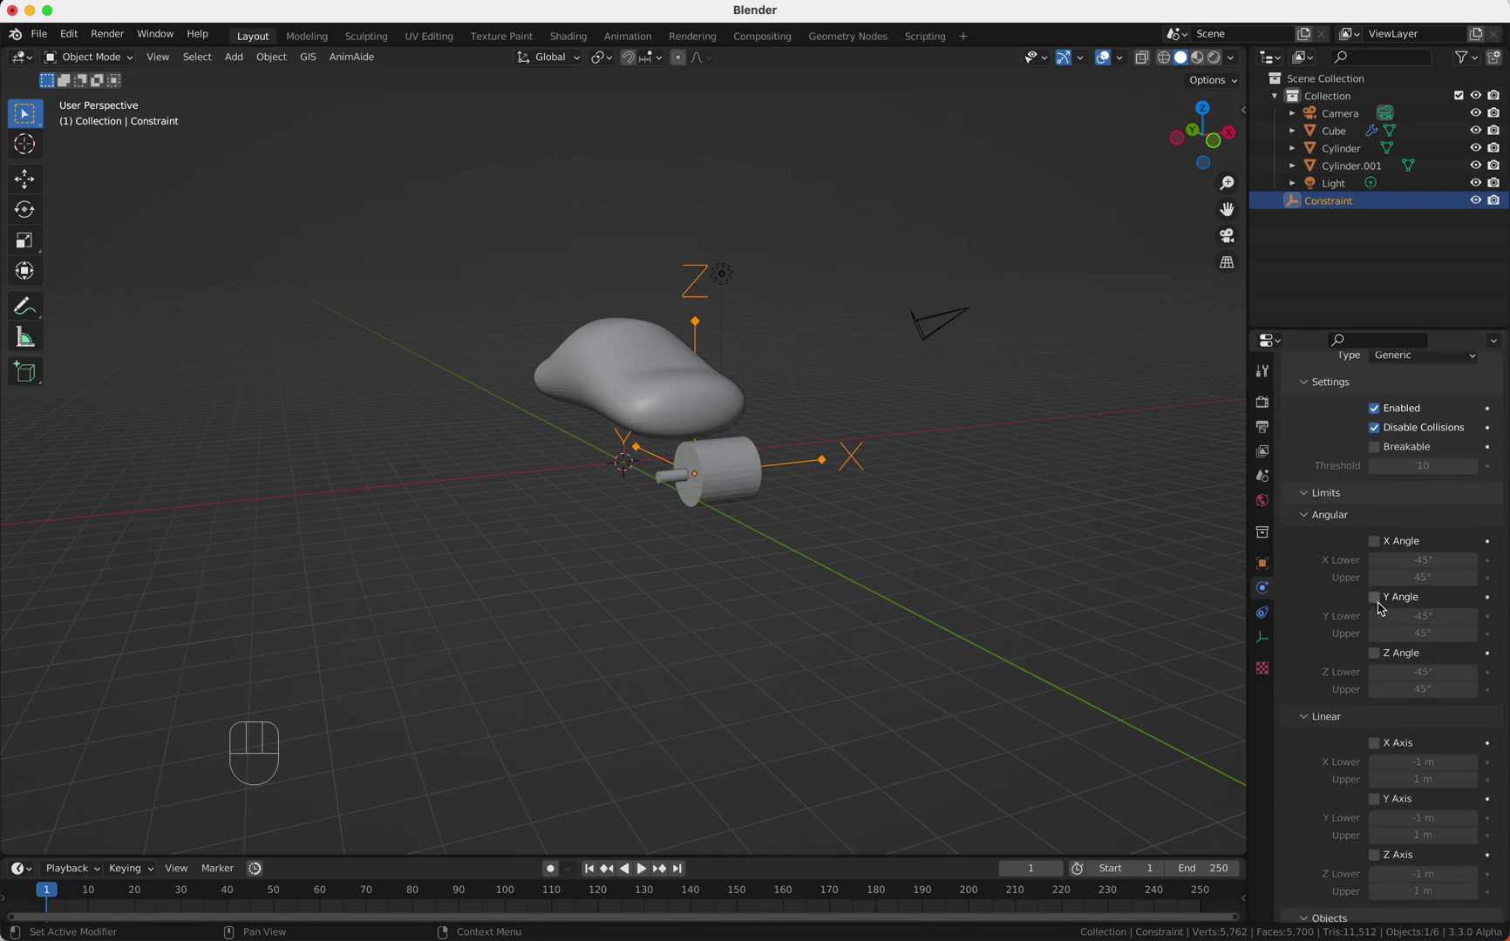
pyautogui.click(1375, 597)
pyautogui.click(1374, 653)
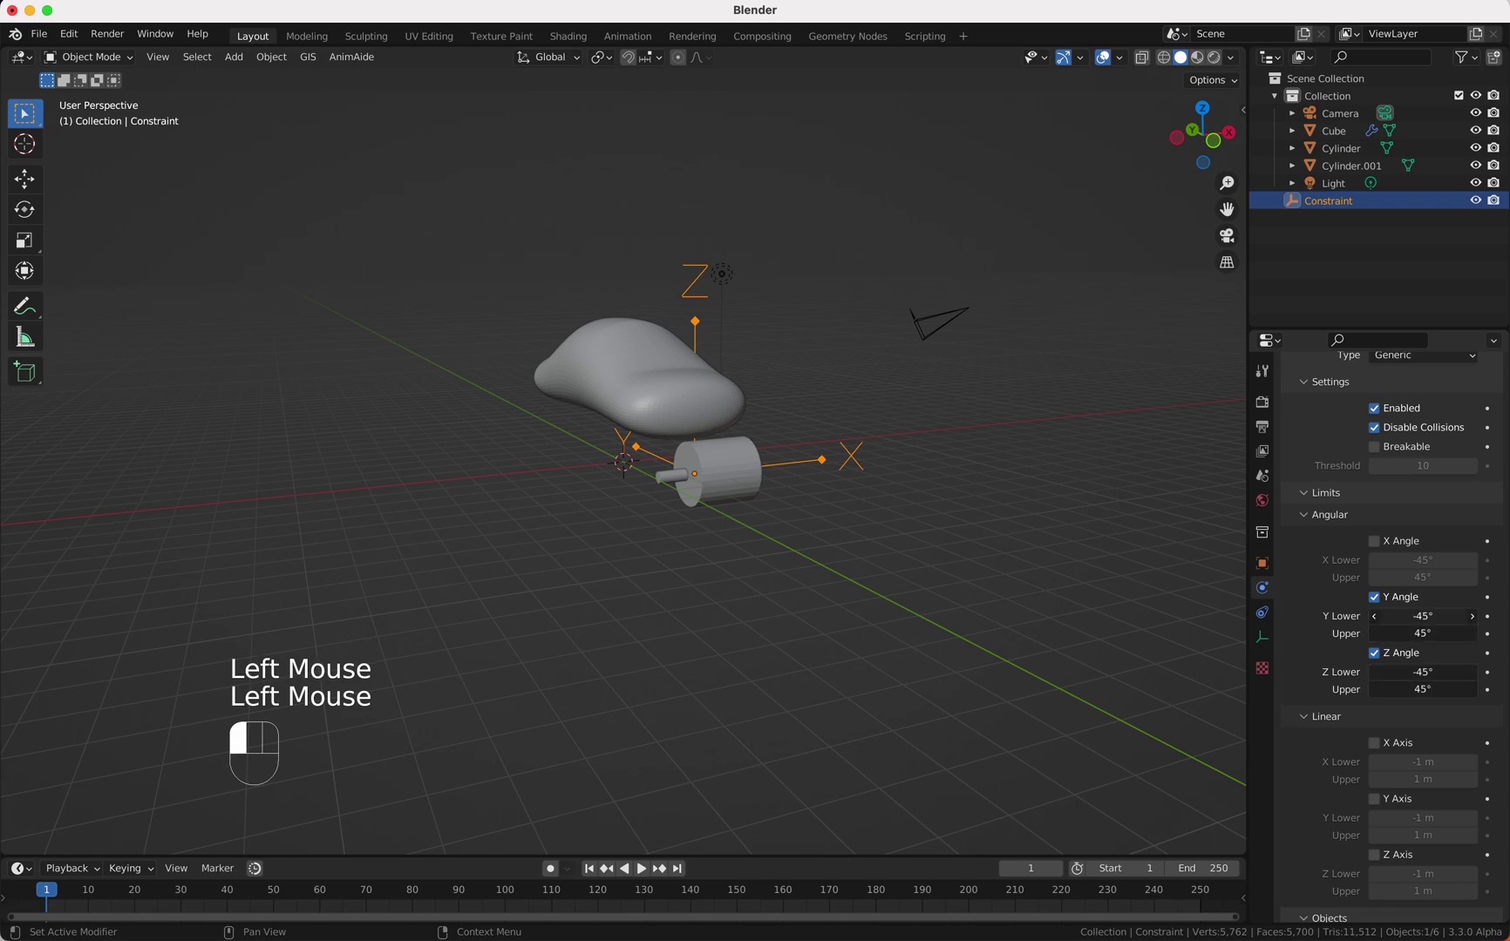
pyautogui.press('Return')
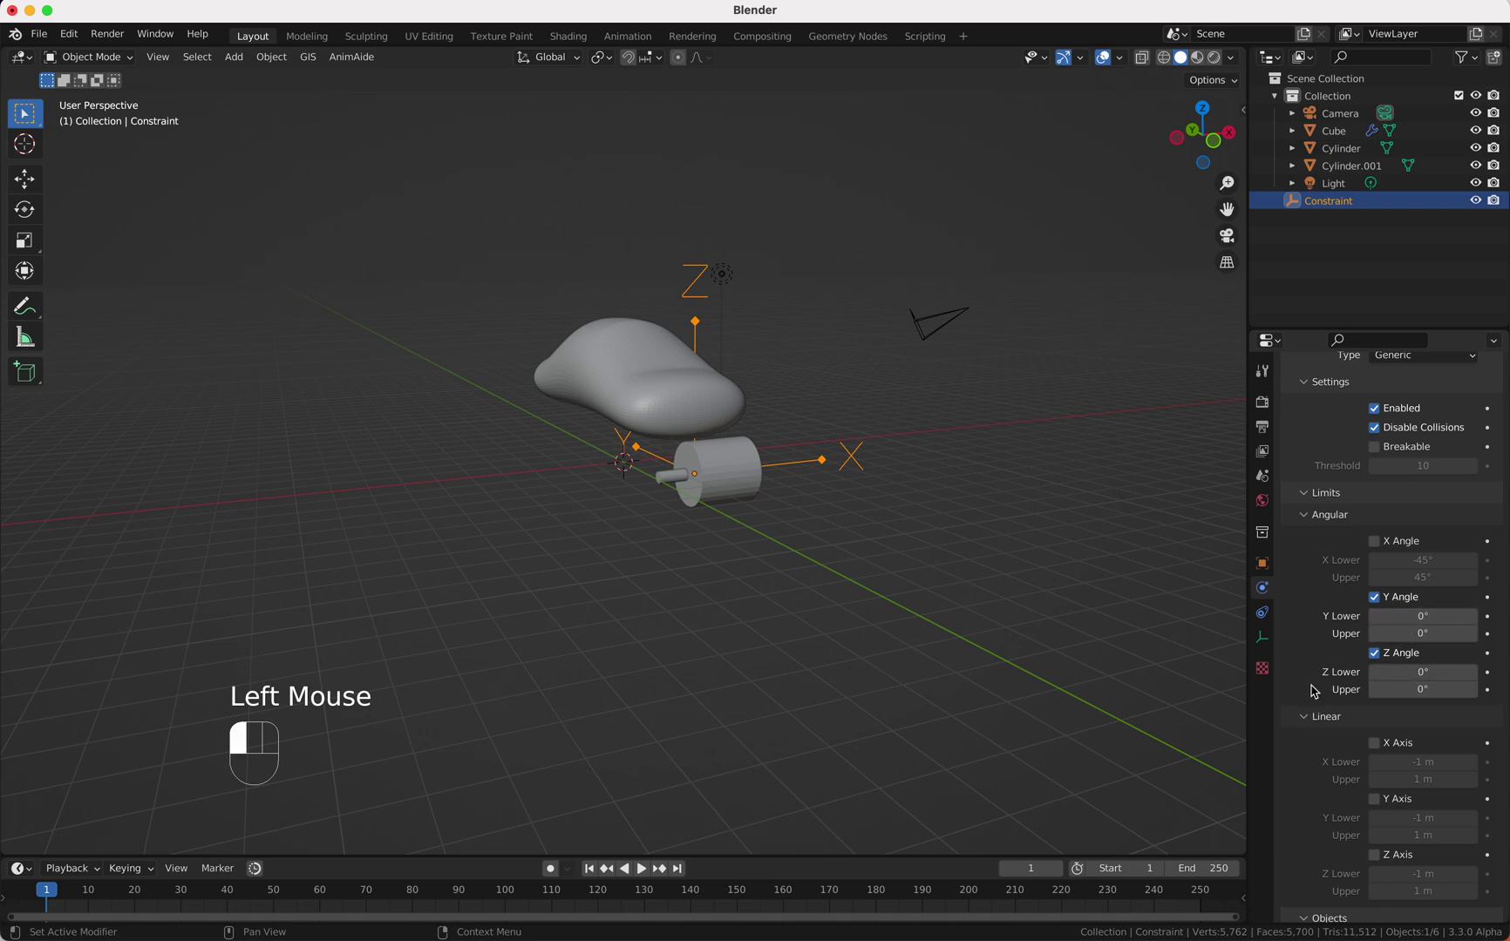
# - Enable the constraint's linear limits on the X, Y and Z axes with all lower and upper values at 0 m
pyautogui.scroll(-3, 1314, 691)
pyautogui.click(1375, 631)
pyautogui.click(1376, 686)
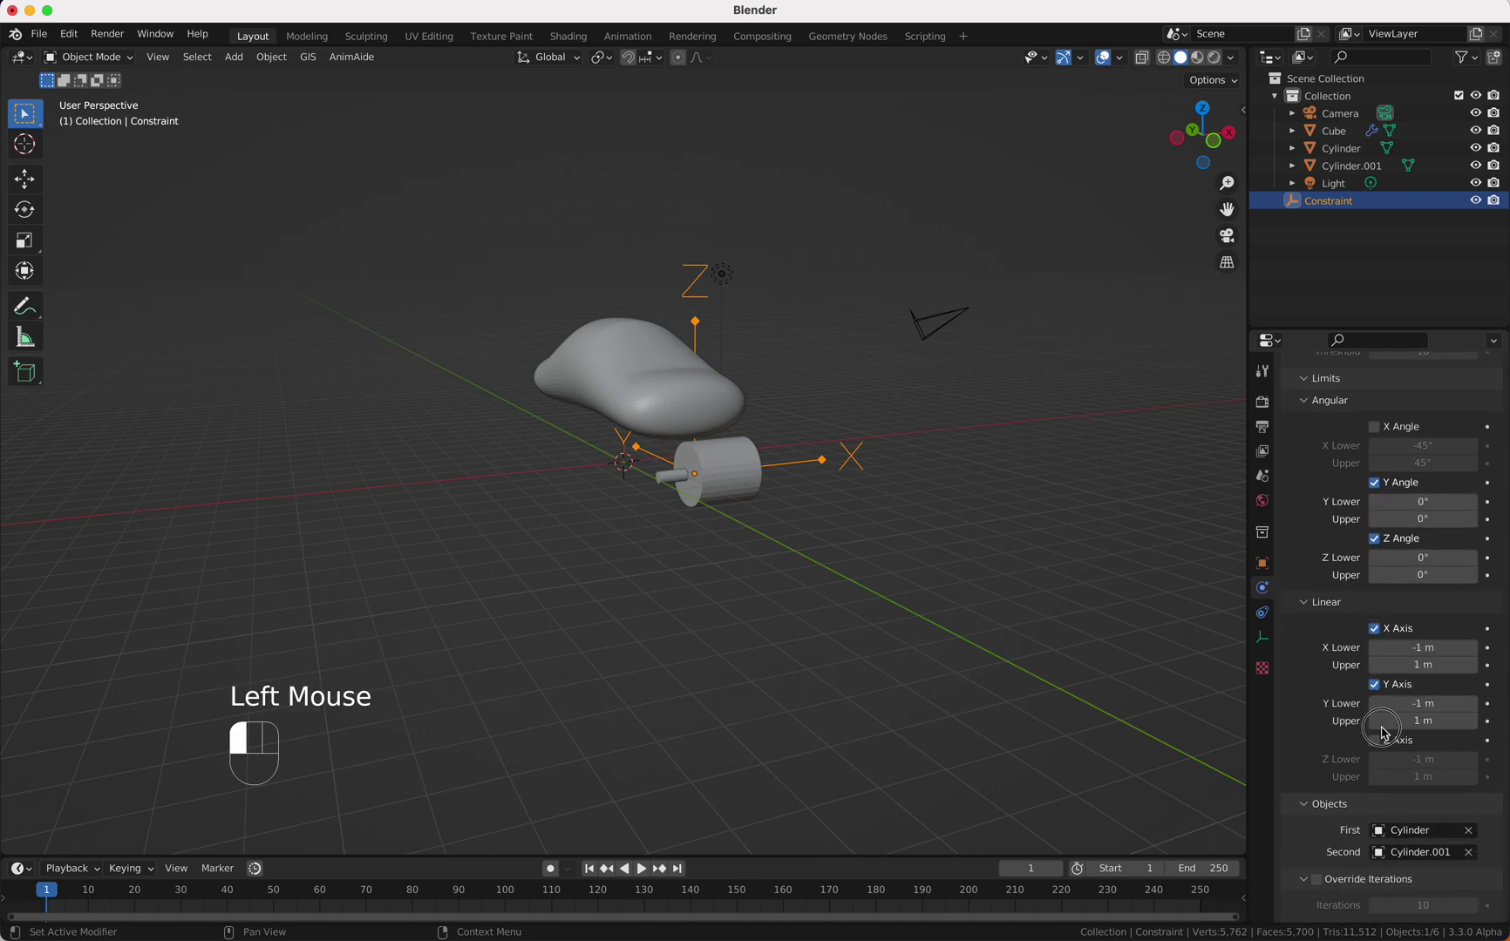
pyautogui.click(1382, 742)
pyautogui.moveTo(1429, 648); pyautogui.dragTo(1364, 723)
pyautogui.moveTo(1429, 648); pyautogui.dragTo(1429, 777)
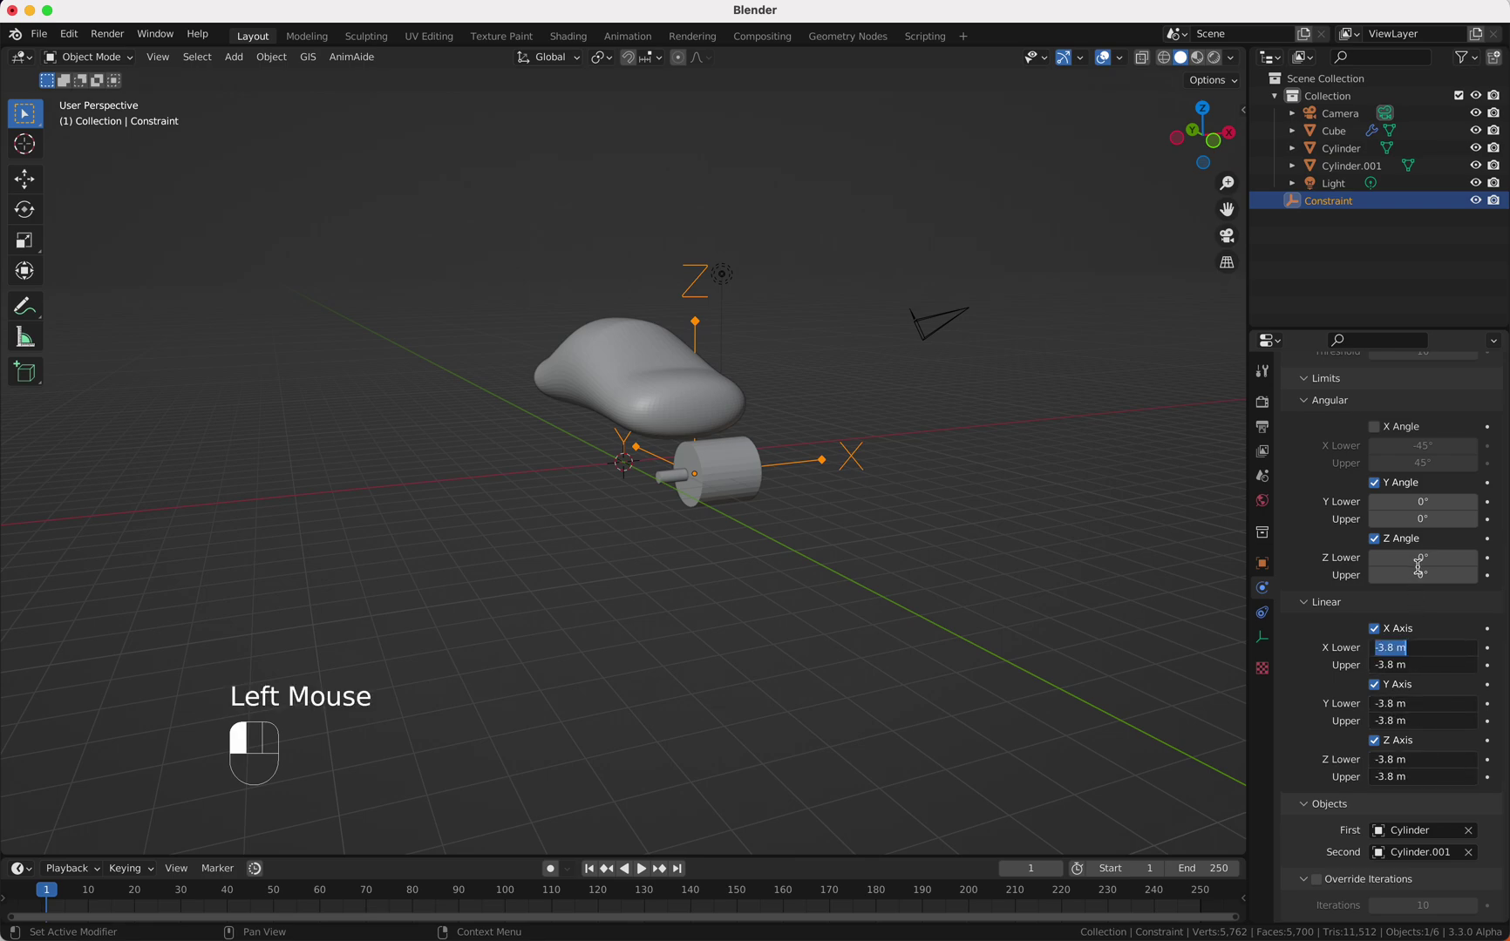
pyautogui.press('Return')
# - Add a mesh plane and move it down along Z until it lies clearly below the wheel cylinder
pyautogui.hscroll(5, 938, 477)
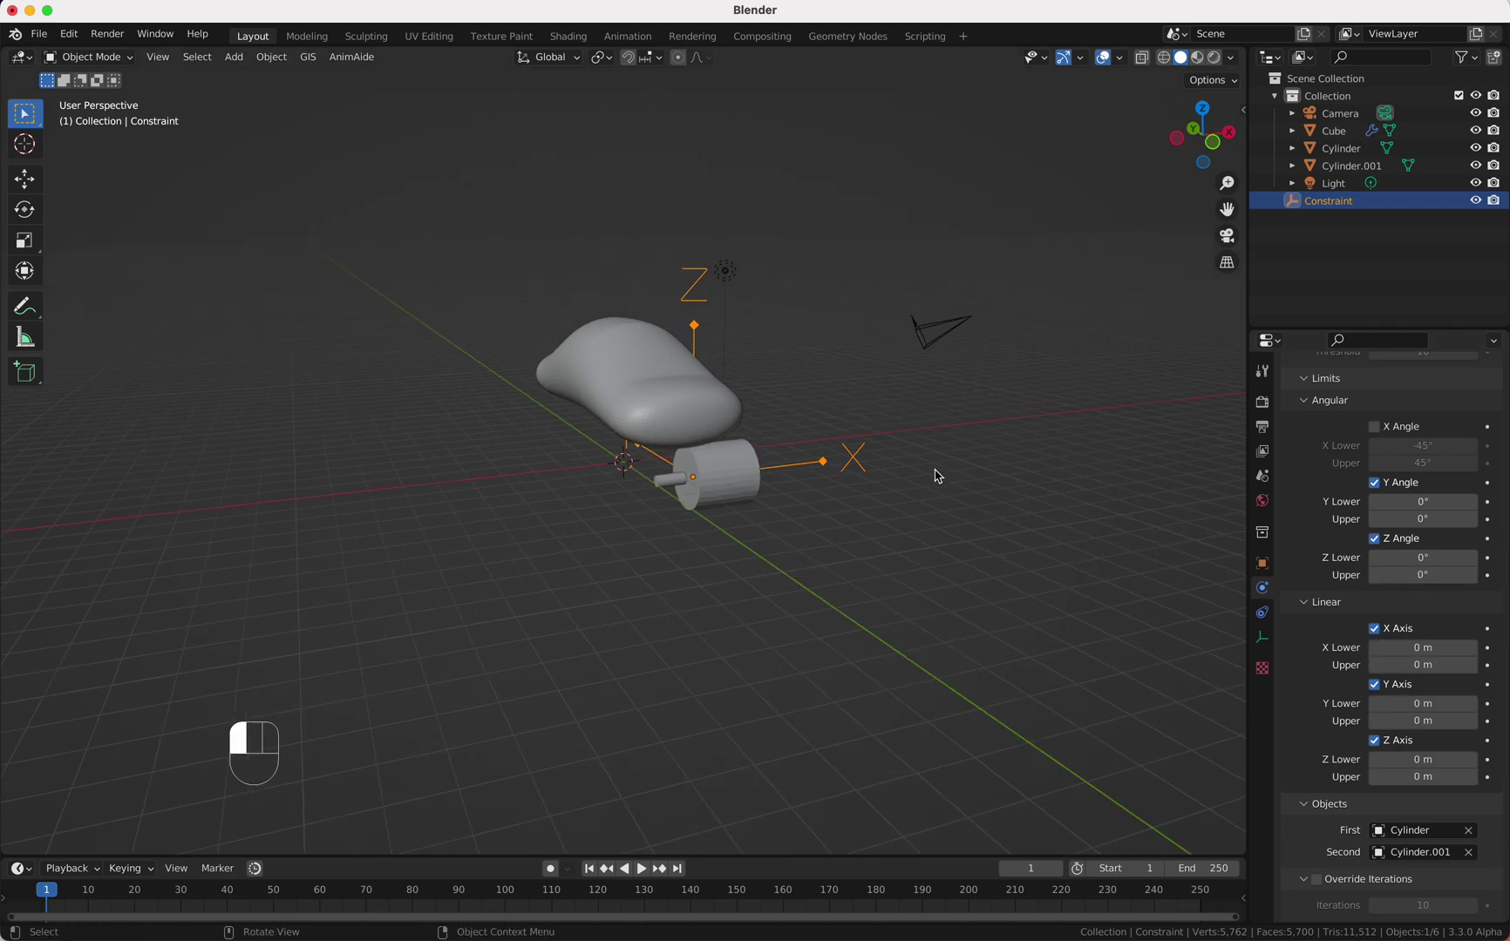
pyautogui.hscroll(-5, 937, 475)
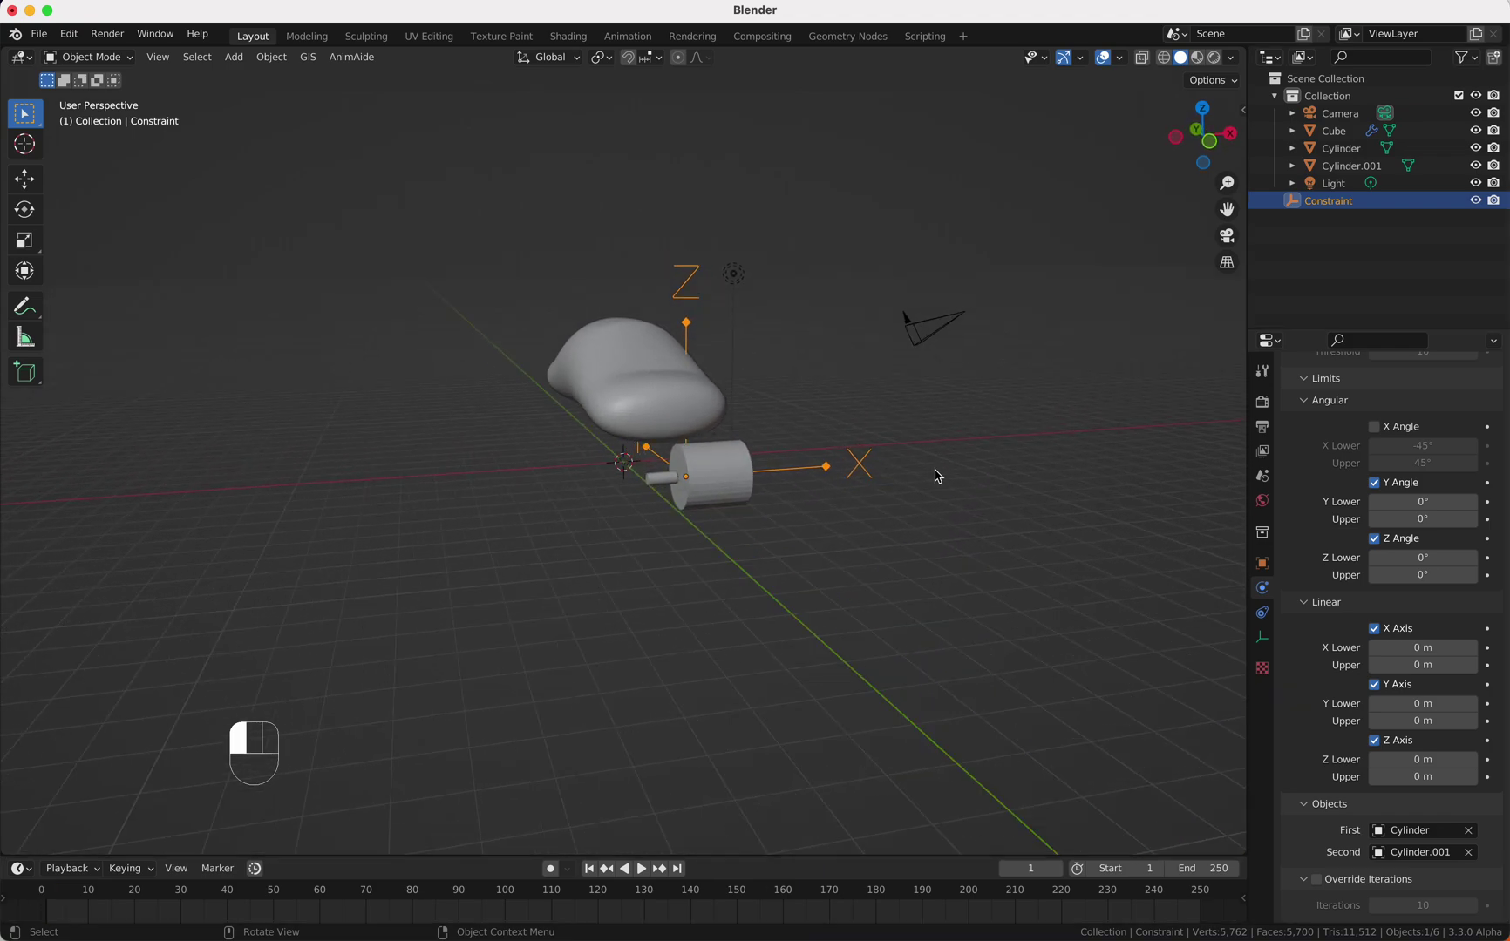
pyautogui.hscroll(-5, 937, 476)
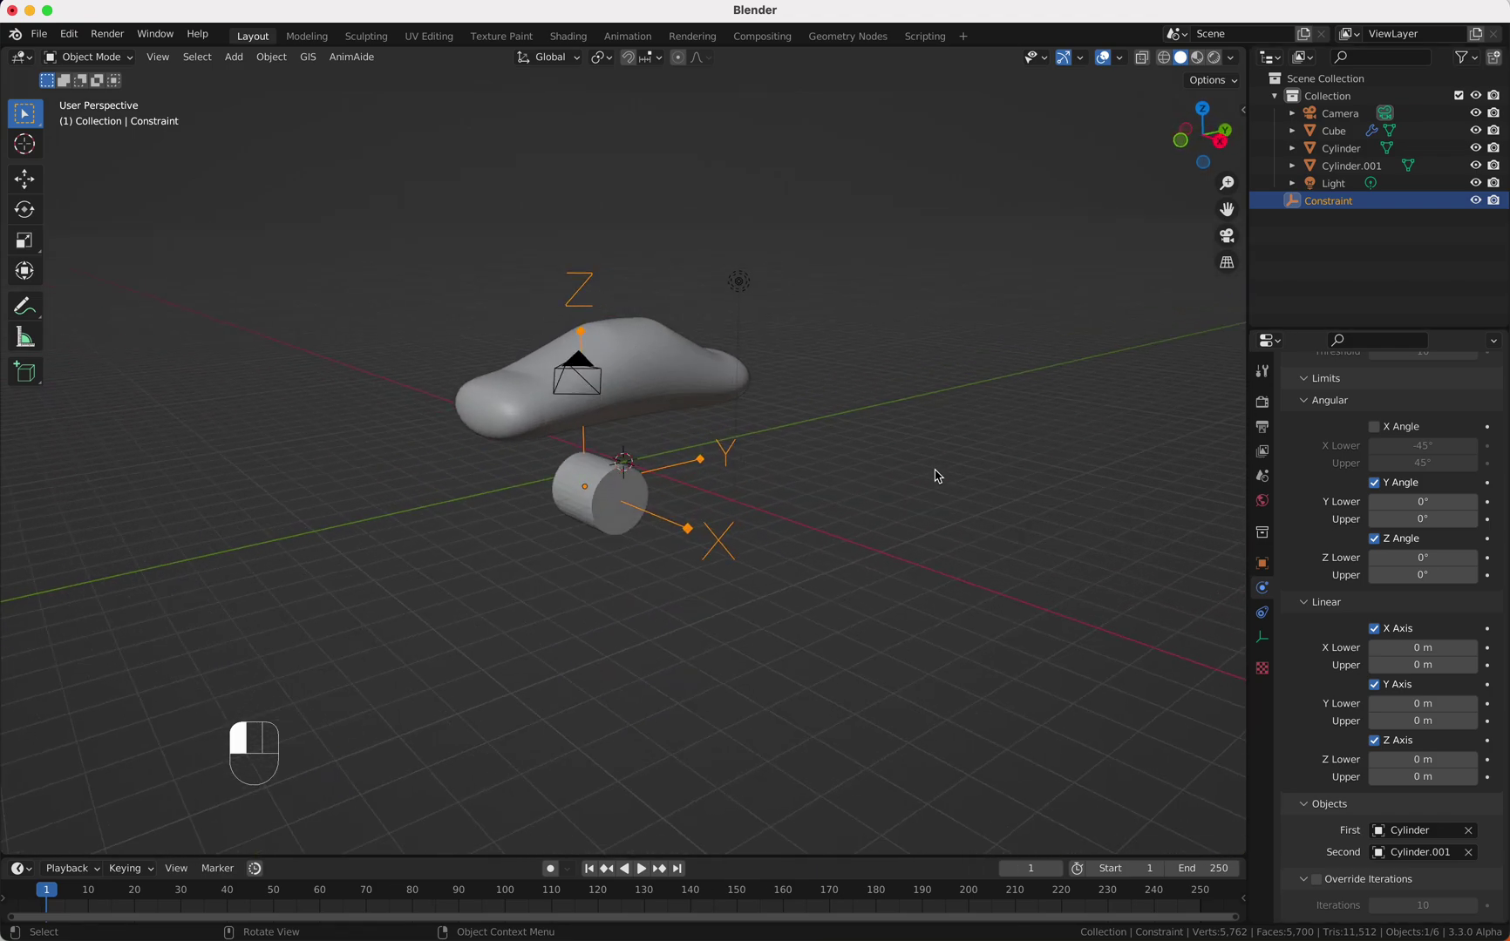
pyautogui.hotkey('shift', 'a')
pyautogui.click(992, 475)
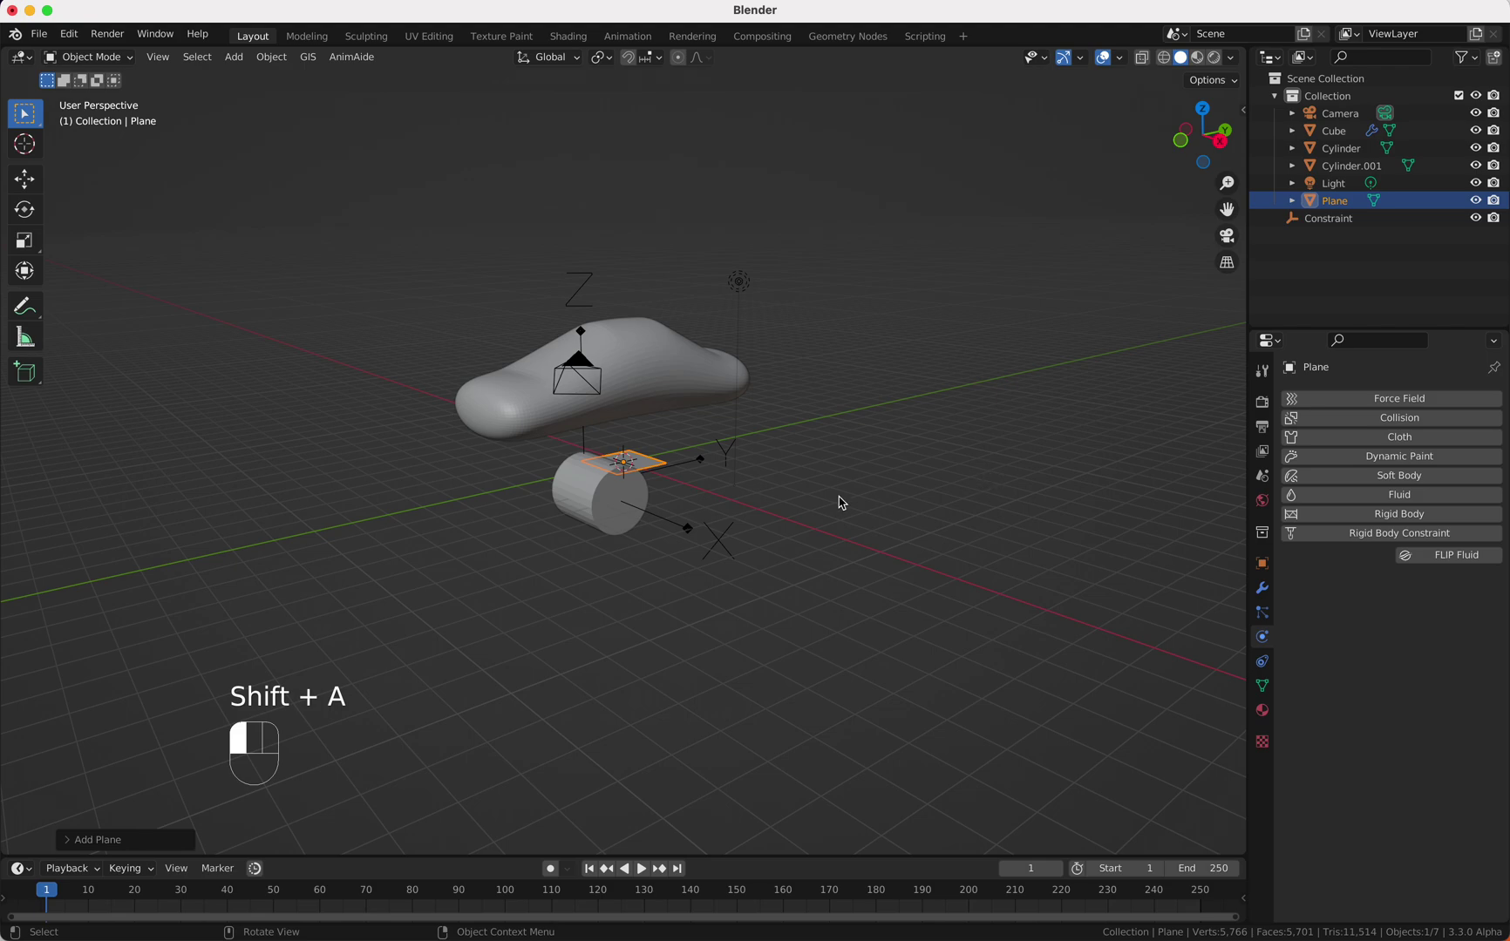
pyautogui.press('g')
pyautogui.press('z')
pyautogui.click(840, 641)
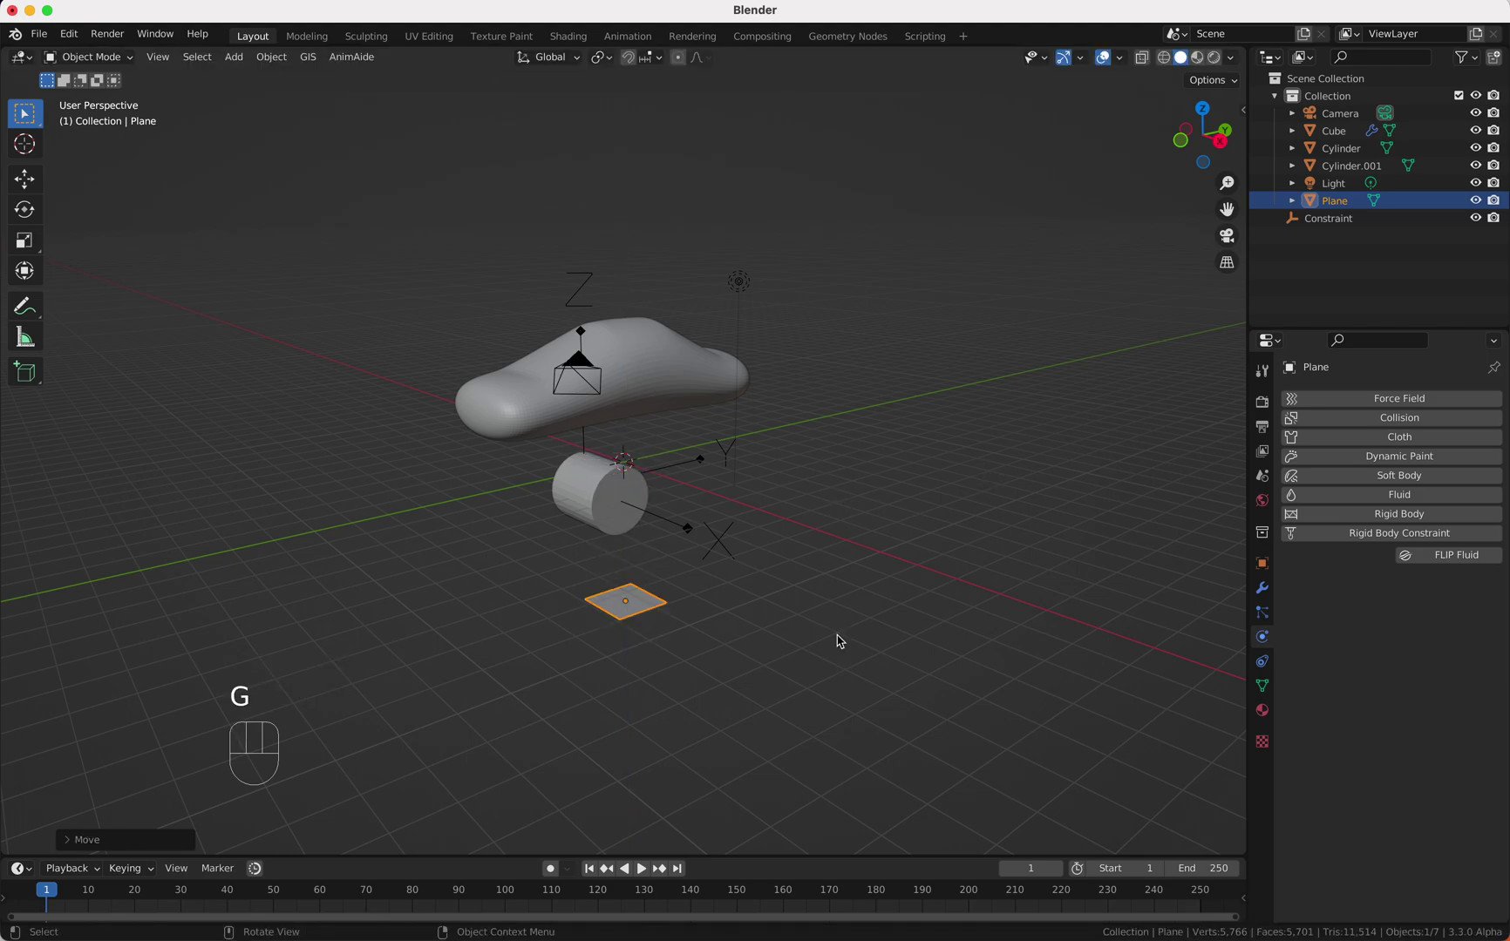
# - Scale the plane by 50 to make a large ground and apply its scale
pyautogui.press('s')
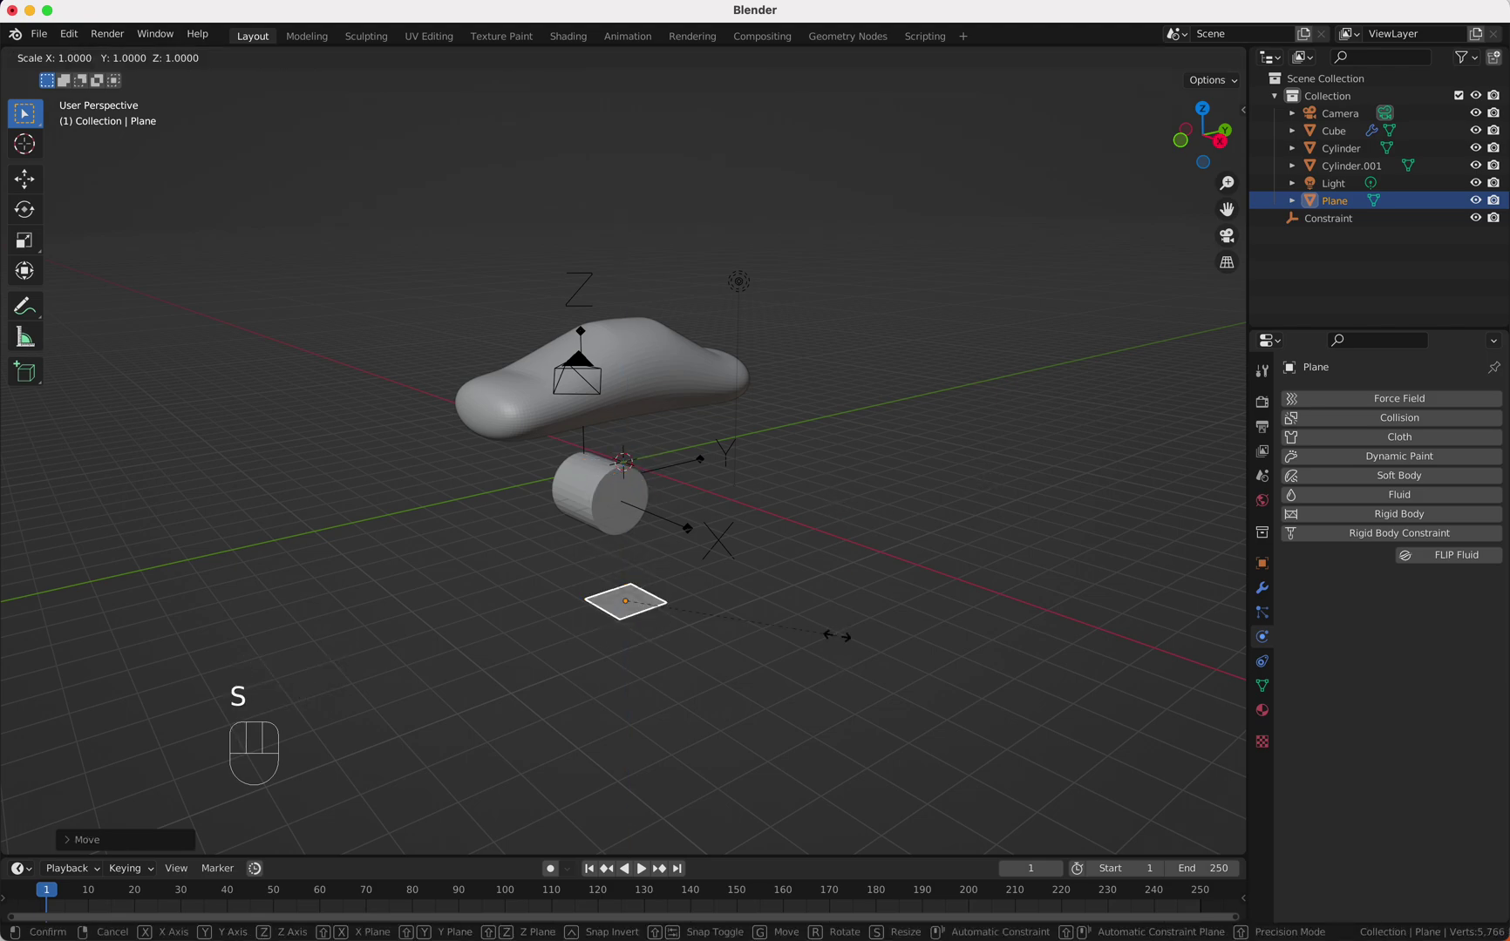
pyautogui.write('50')
pyautogui.press('Return')
pyautogui.scroll(-3, 840, 641)
pyautogui.hotkey('ctrl', 'a')
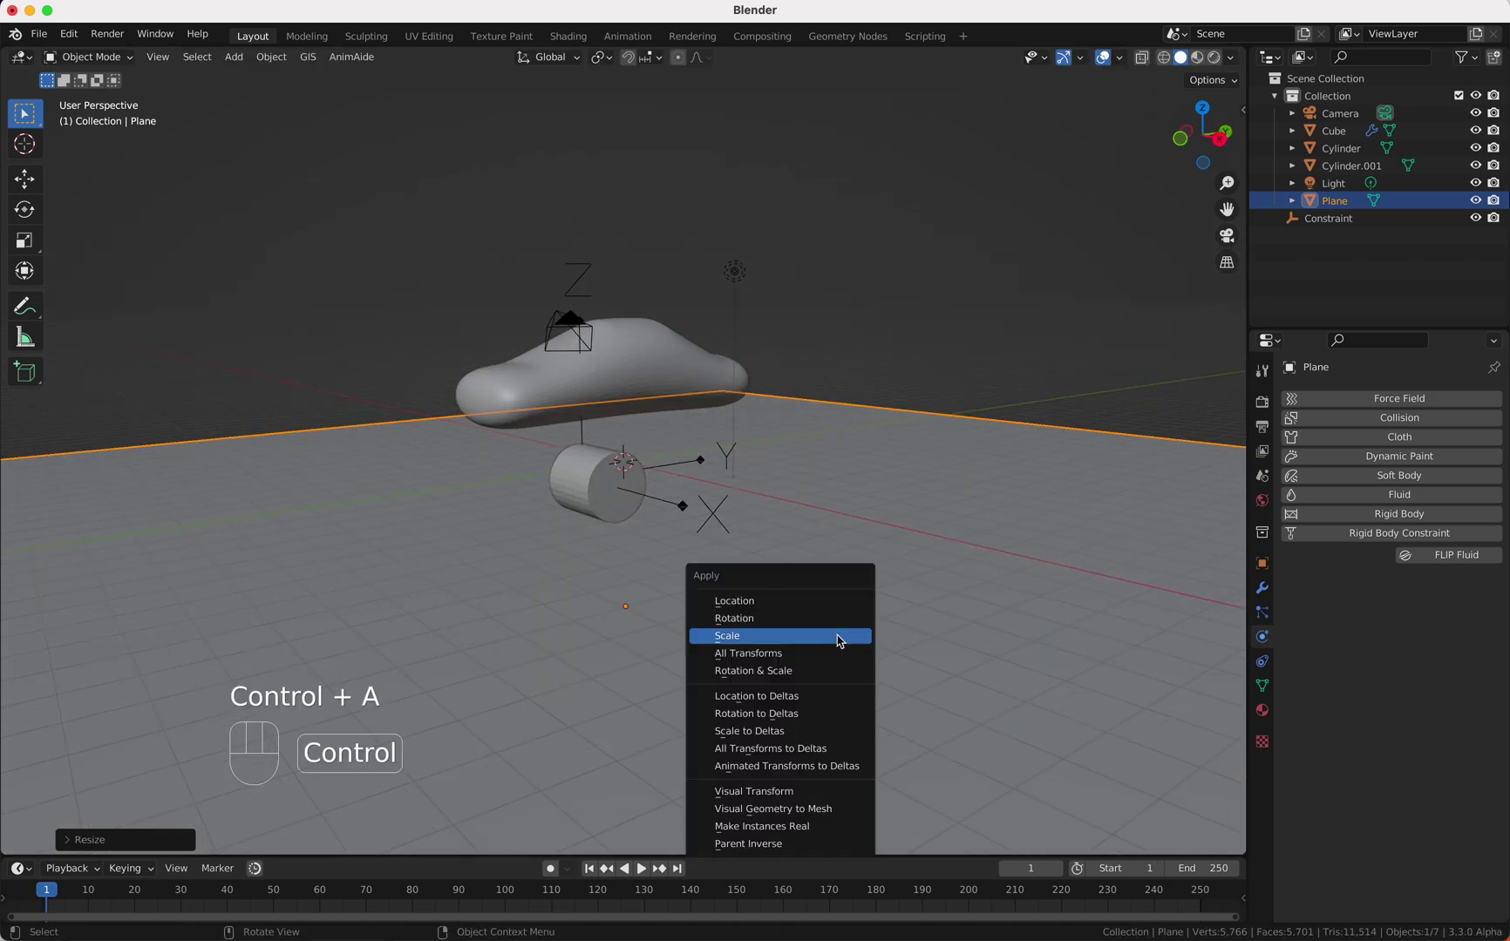
pyautogui.click(837, 637)
# - Tilt the ground plane slightly about the global X axis to make a slope rising towards positive Y
pyautogui.scroll(-5, 839, 641)
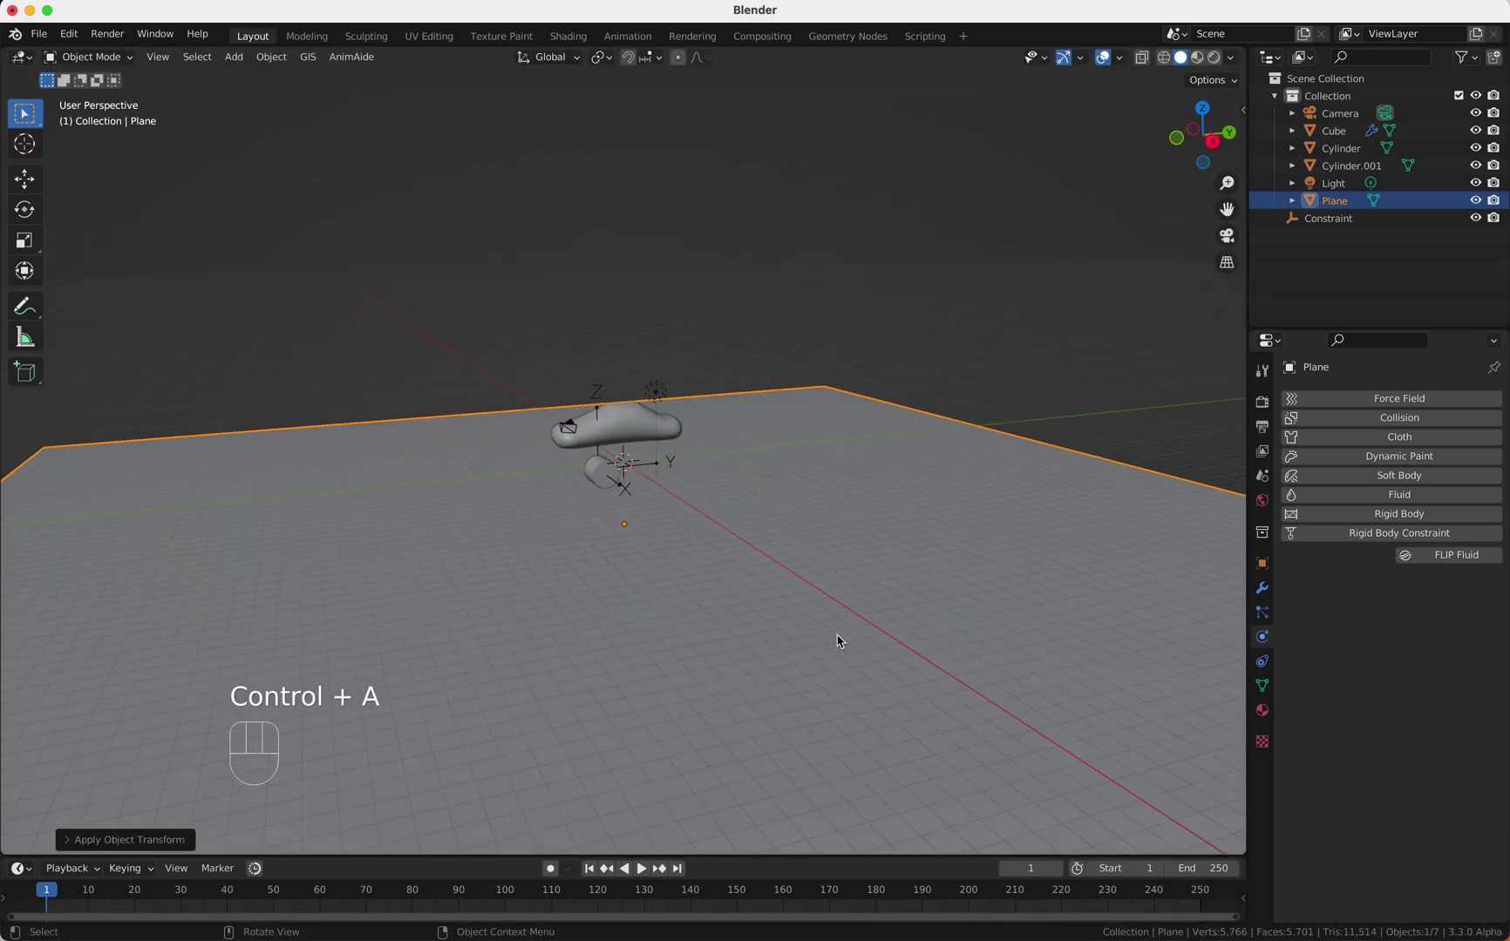
pyautogui.press('r')
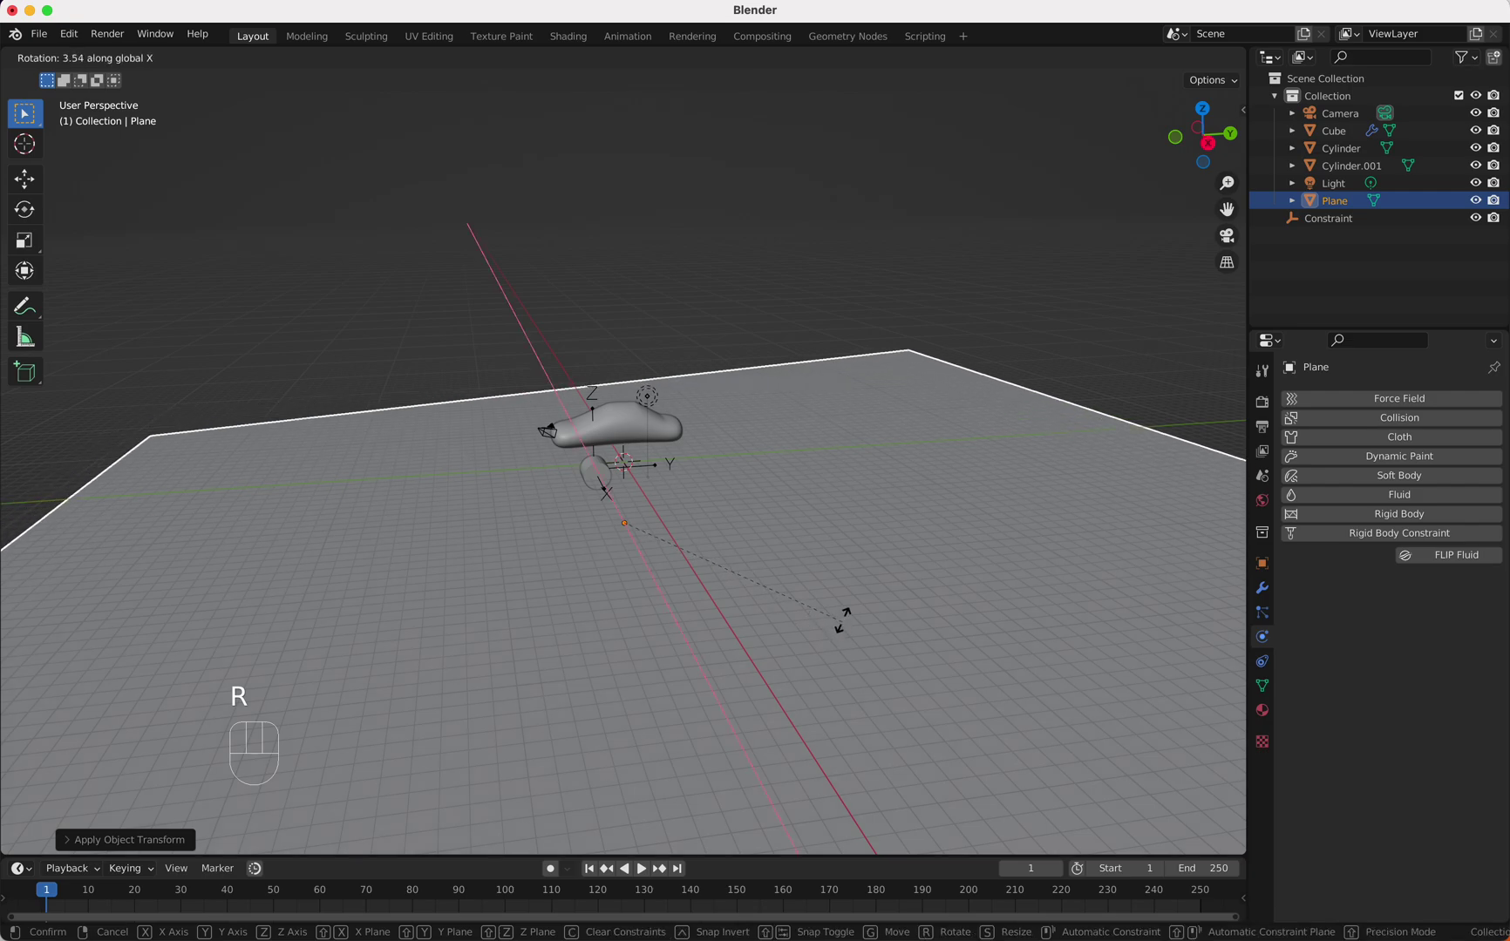
pyautogui.click(852, 608)
pyautogui.scroll(-5, 851, 608)
pyautogui.scroll(2, 852, 607)
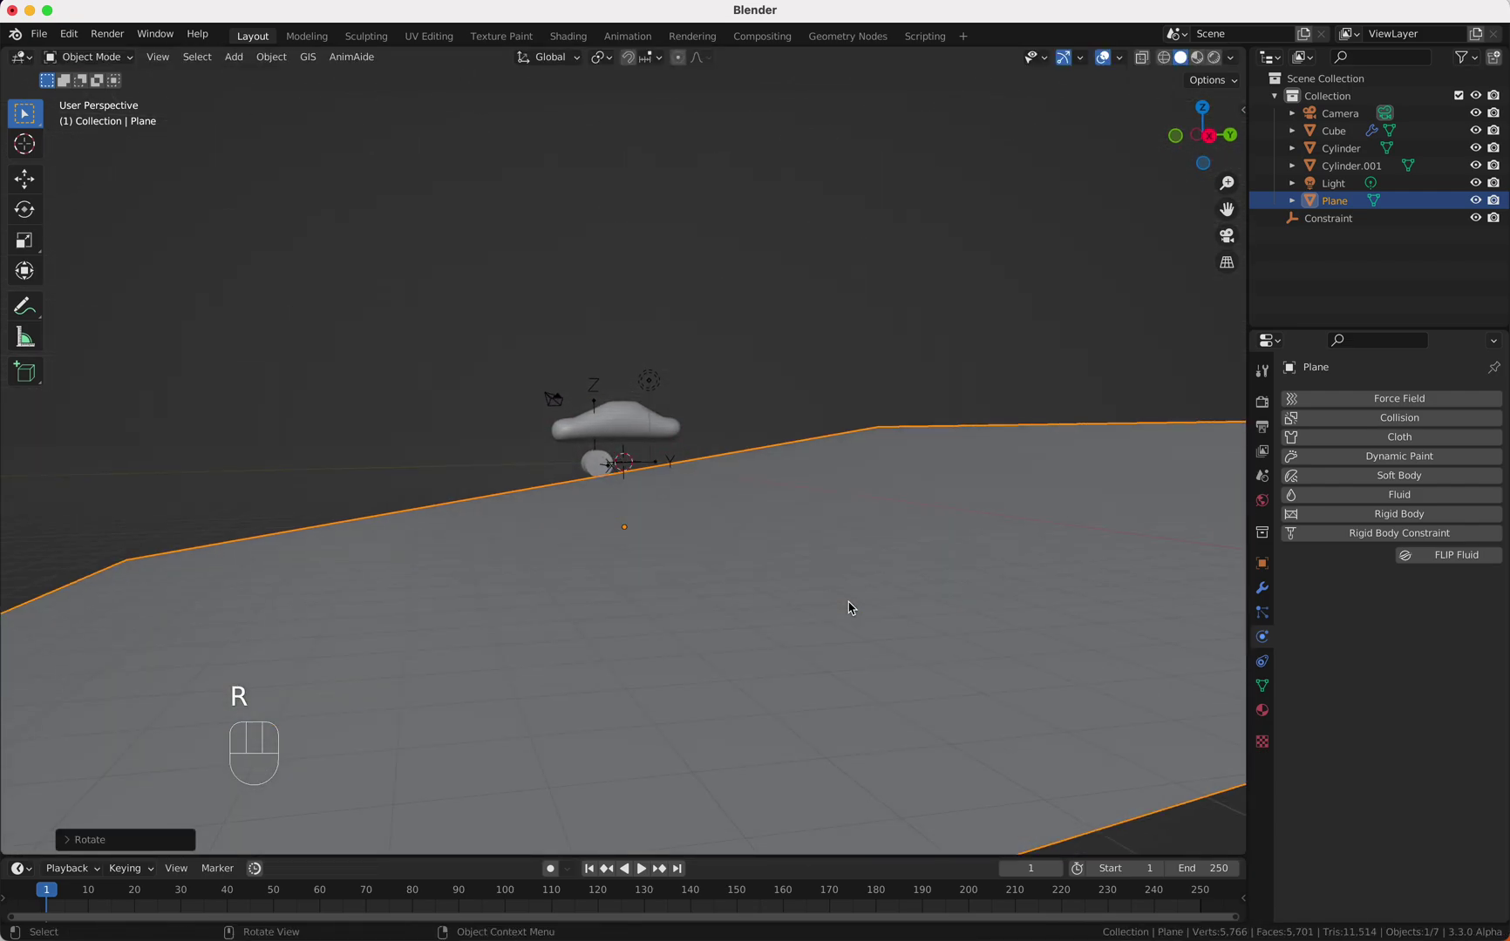
pyautogui.scroll(-2, 852, 607)
pyautogui.scroll(-2, 851, 608)
pyautogui.scroll(5, 851, 608)
pyautogui.hscroll(-2, 851, 608)
pyautogui.scroll(3, 851, 608)
pyautogui.scroll(-2, 740, 557)
pyautogui.hscroll(3, 740, 557)
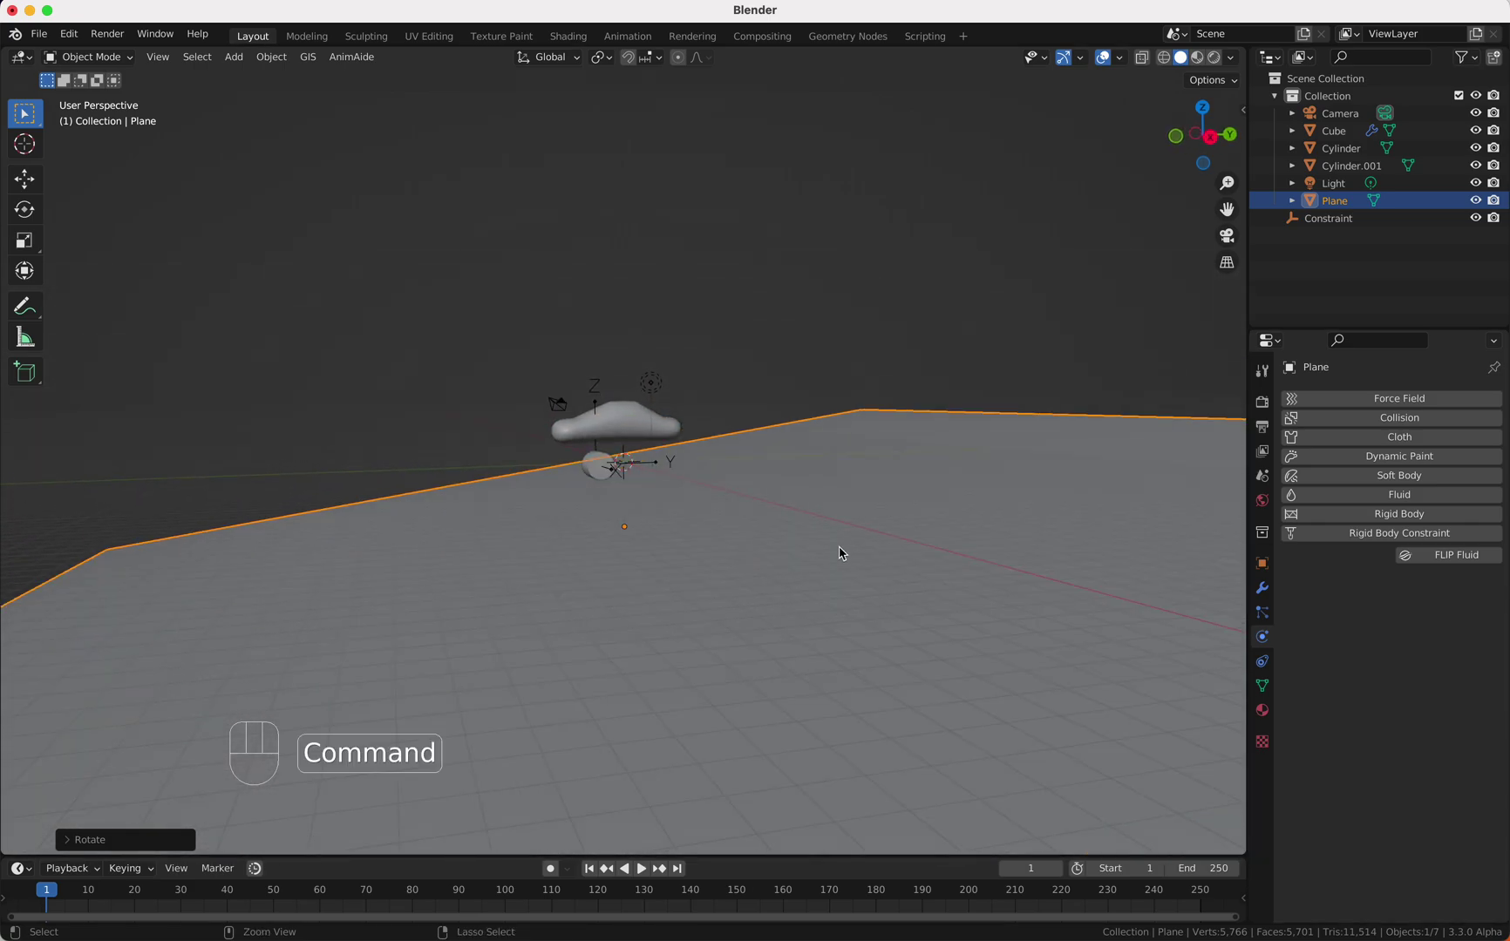
# - Save the scene as rb_tut_vehicle.blend in the Downloads folder
pyautogui.press('super+s')
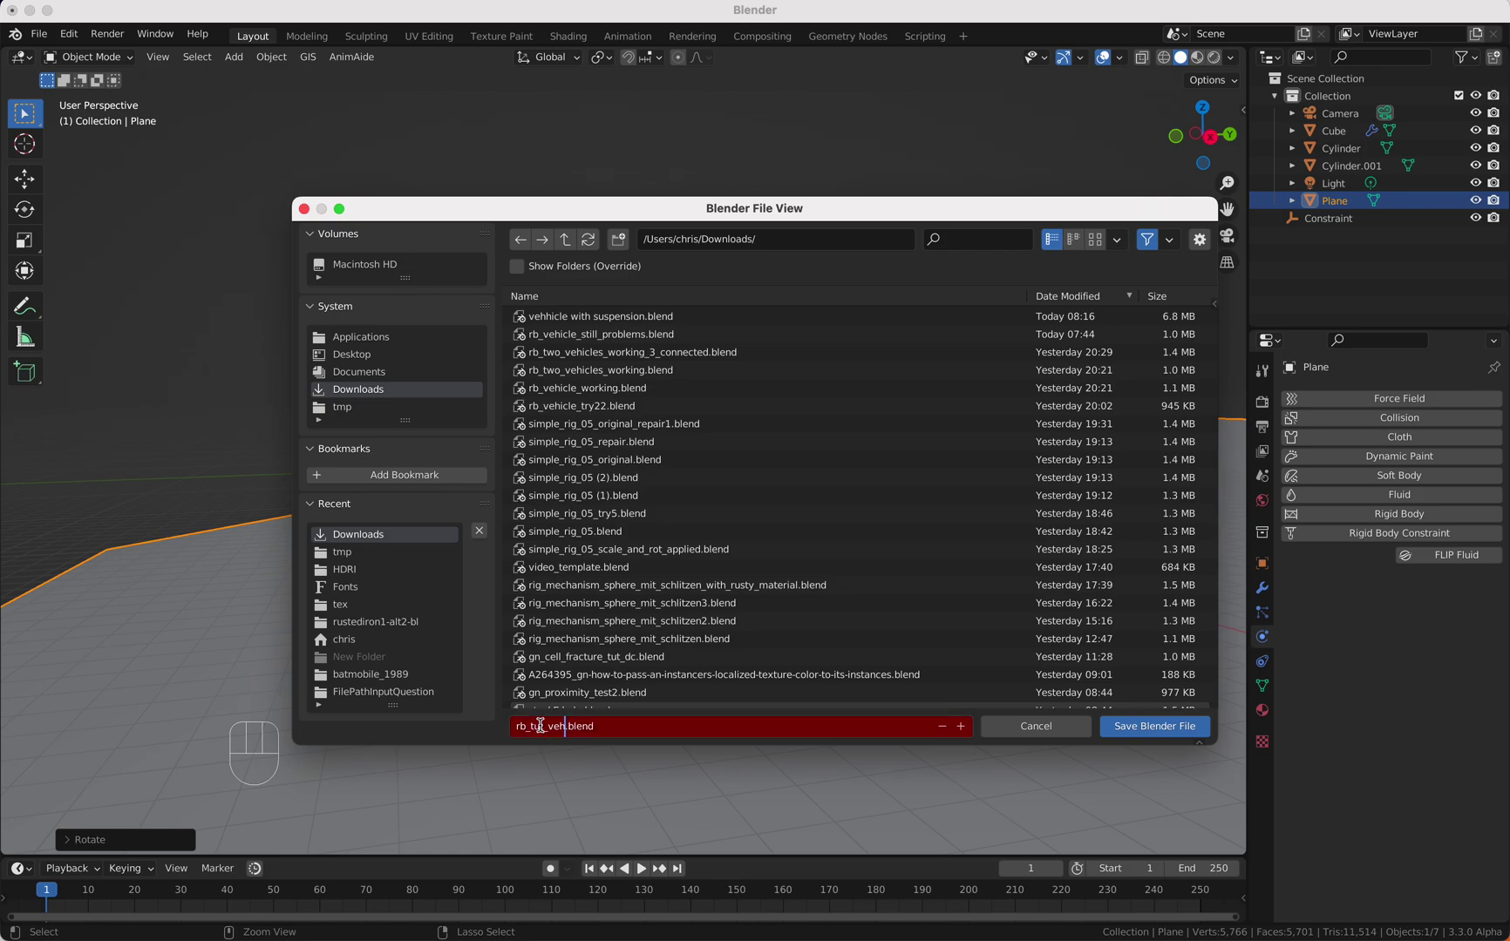
pyautogui.click(1123, 727)
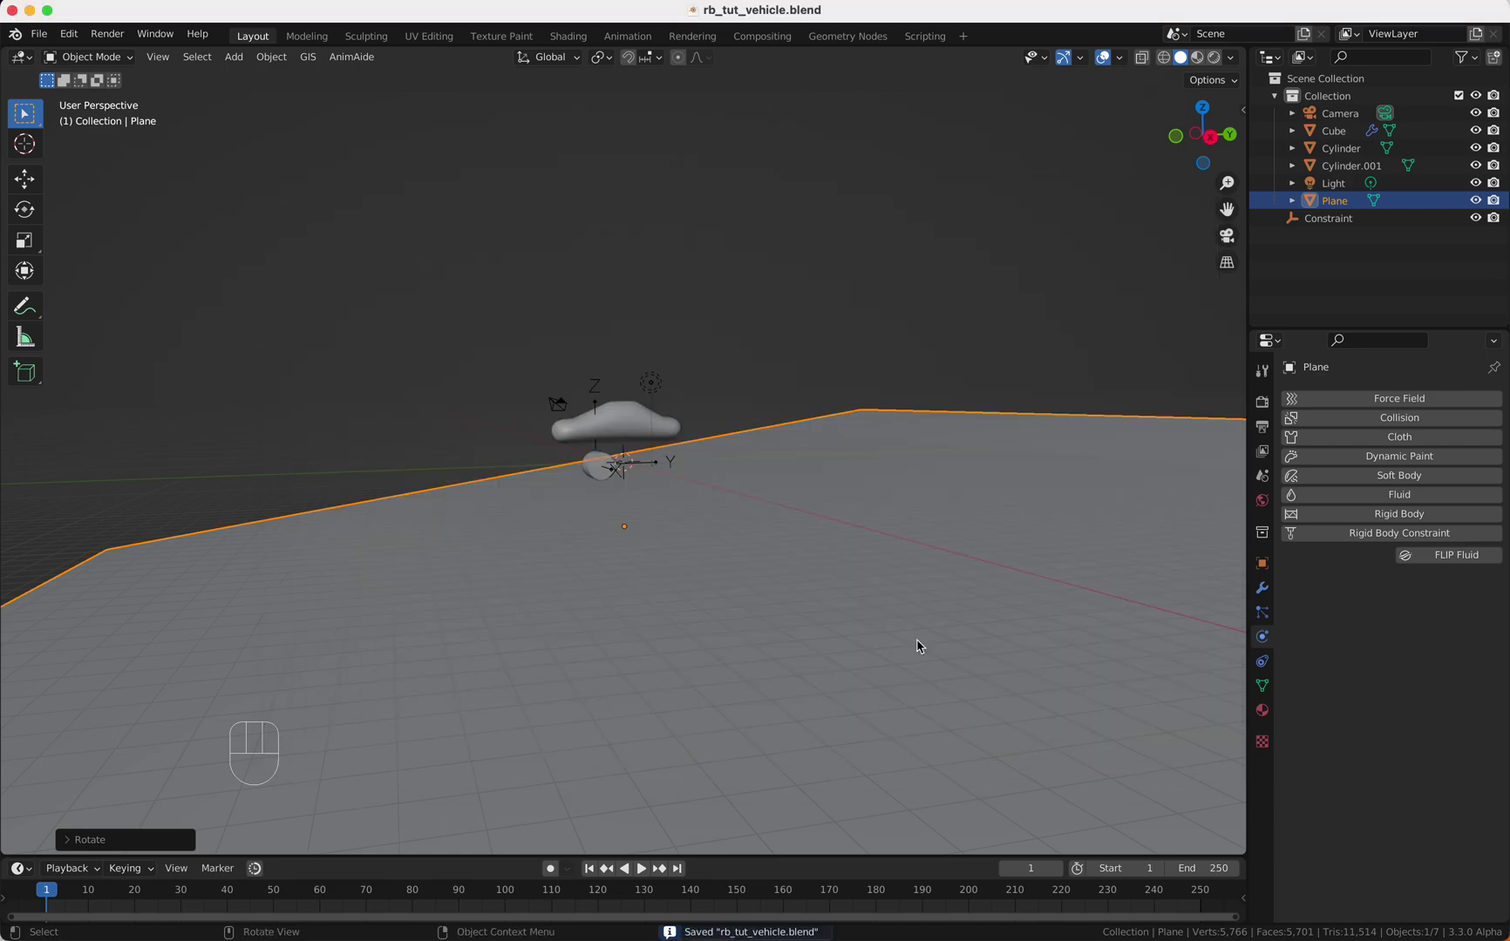
# - Apply the tilted ground plane's transforms and set its origin back to its geometry
pyautogui.hotkey('ctrl', 'a')
pyautogui.click(854, 618)
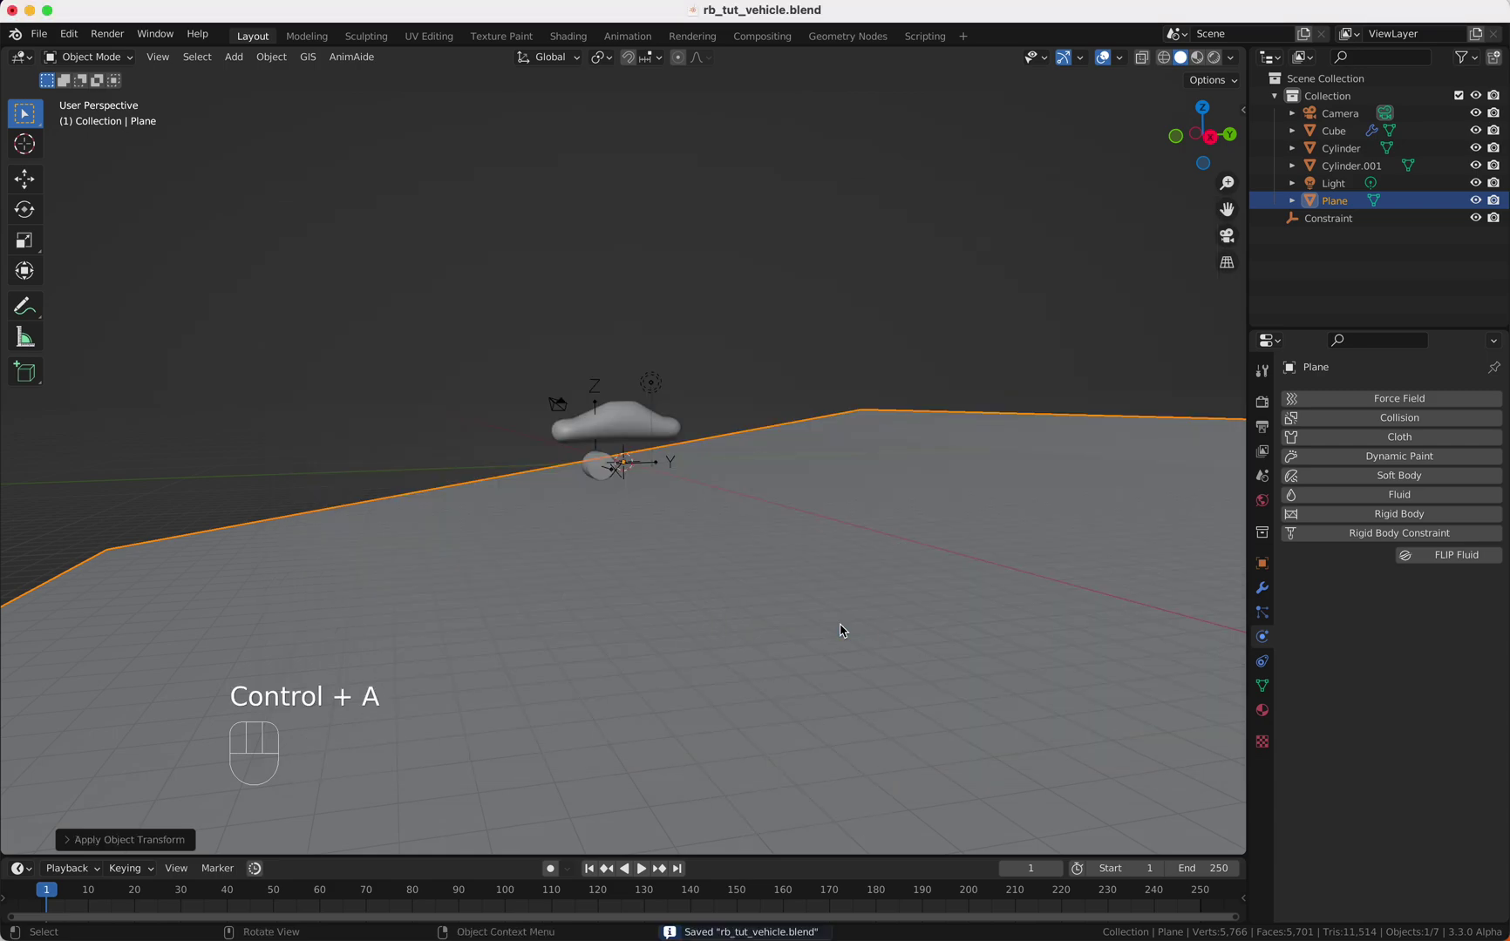
pyautogui.scroll(-3, 839, 624)
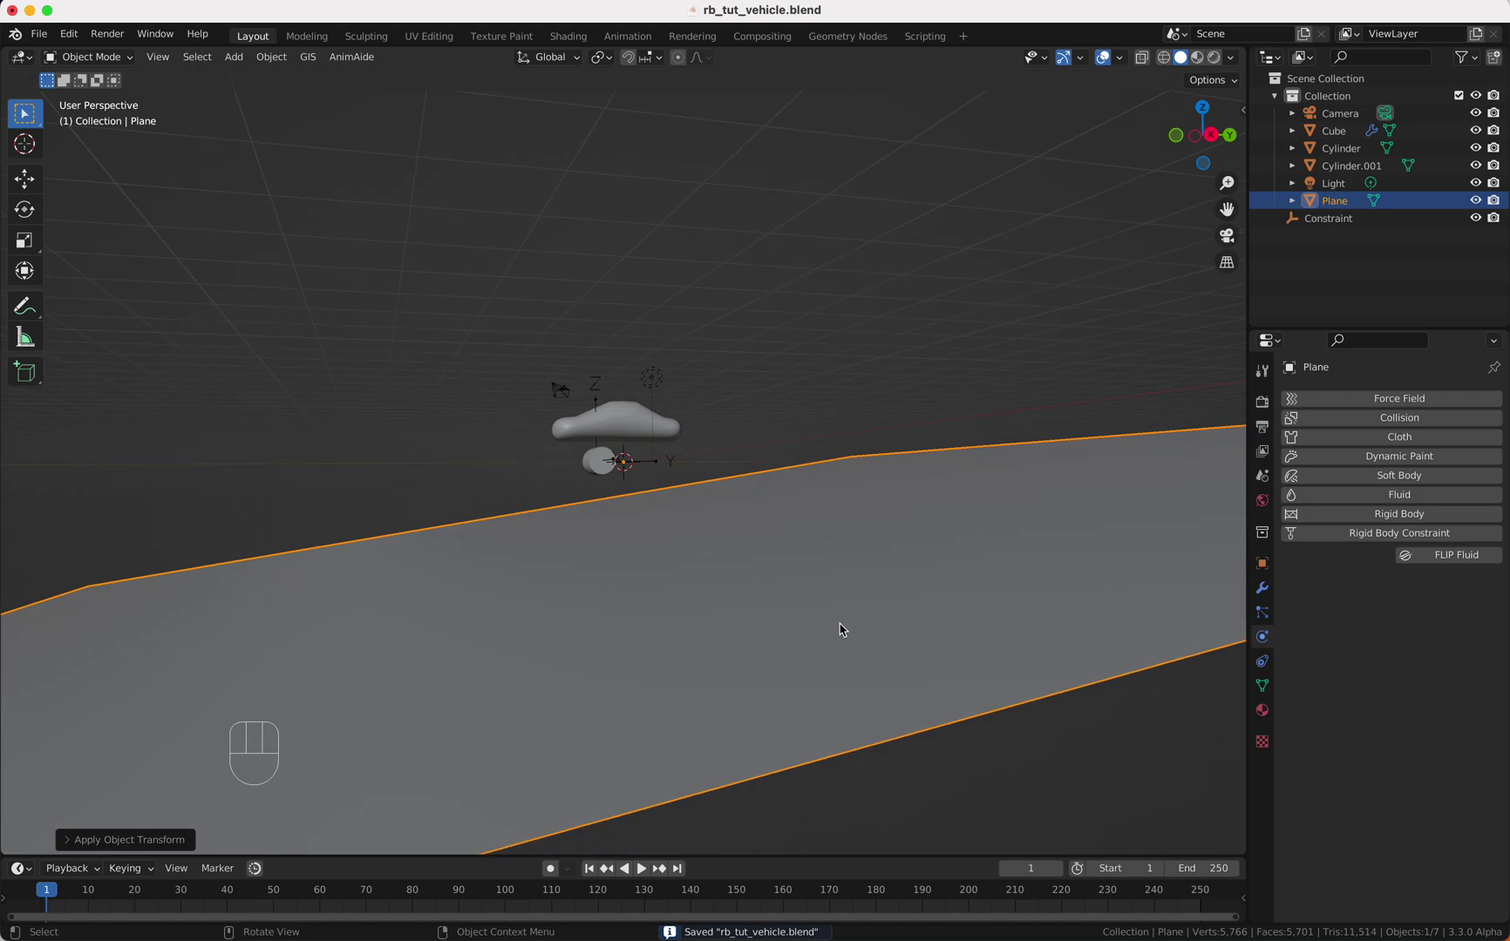
pyautogui.click(272, 57)
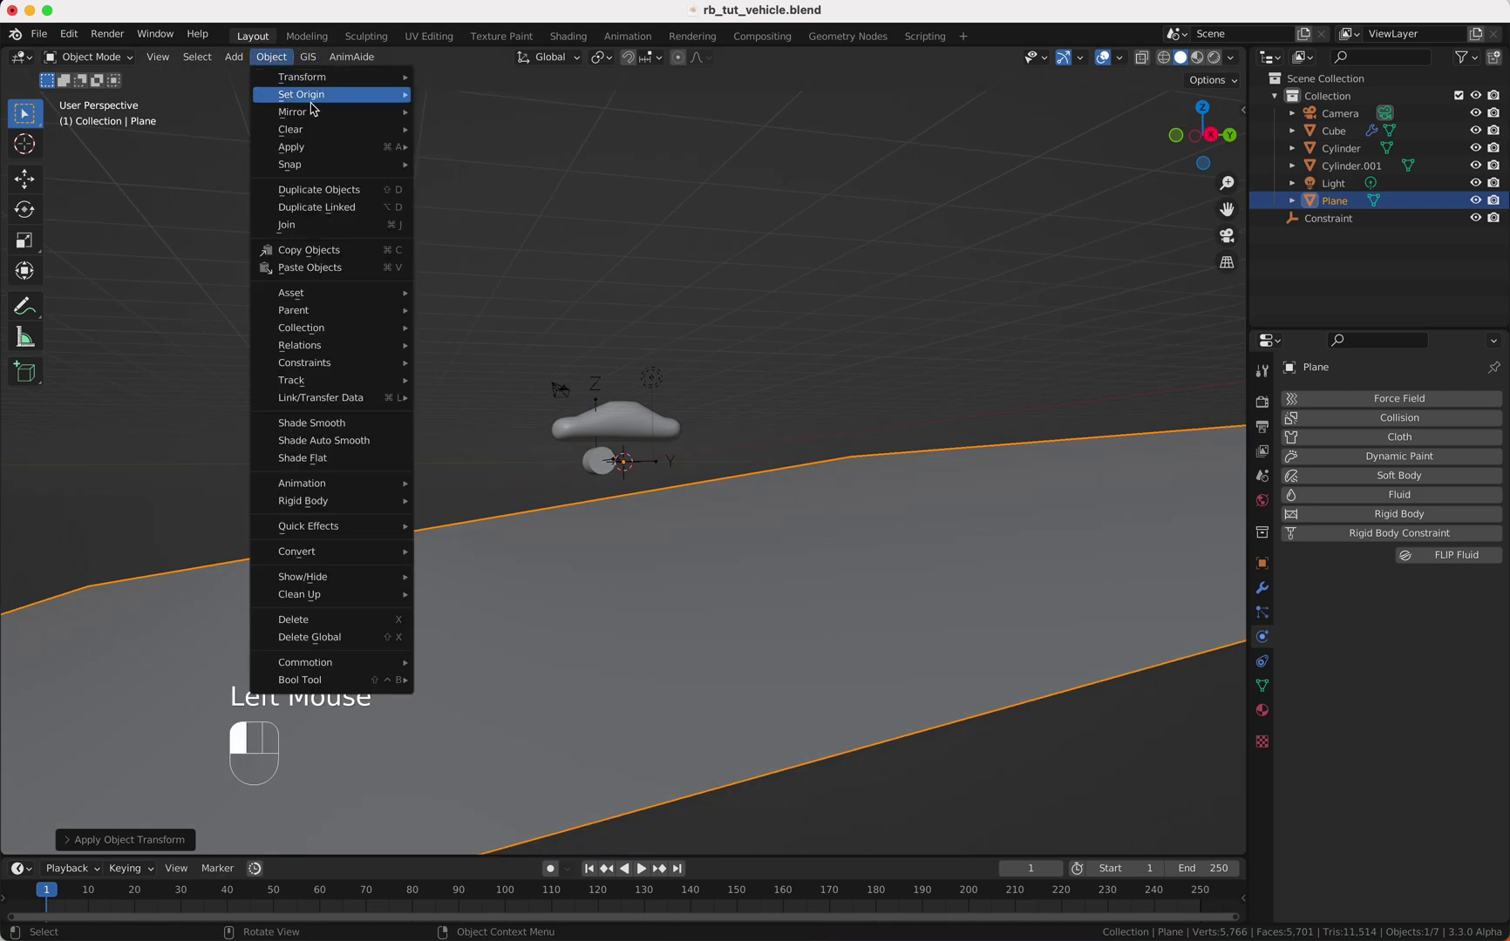
pyautogui.moveTo(316, 96)
pyautogui.click(506, 111)
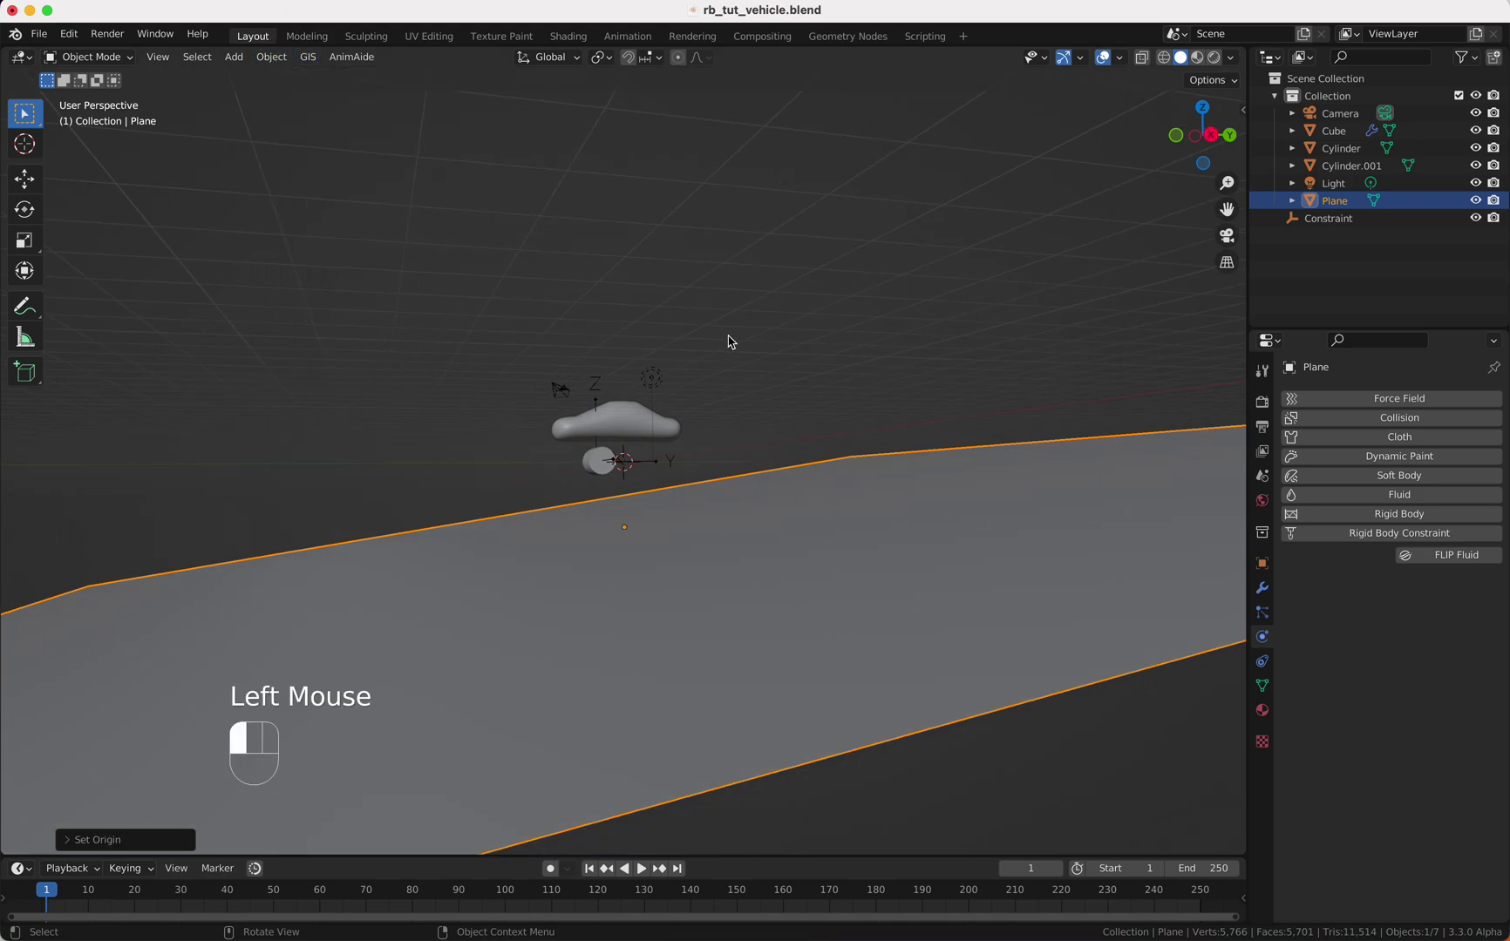
# - Play the simulation to check how the car body, wheel and axle fall, and return to the first frame
pyautogui.click(659, 416)
pyautogui.hscroll(-5, 660, 416)
pyautogui.click(616, 478)
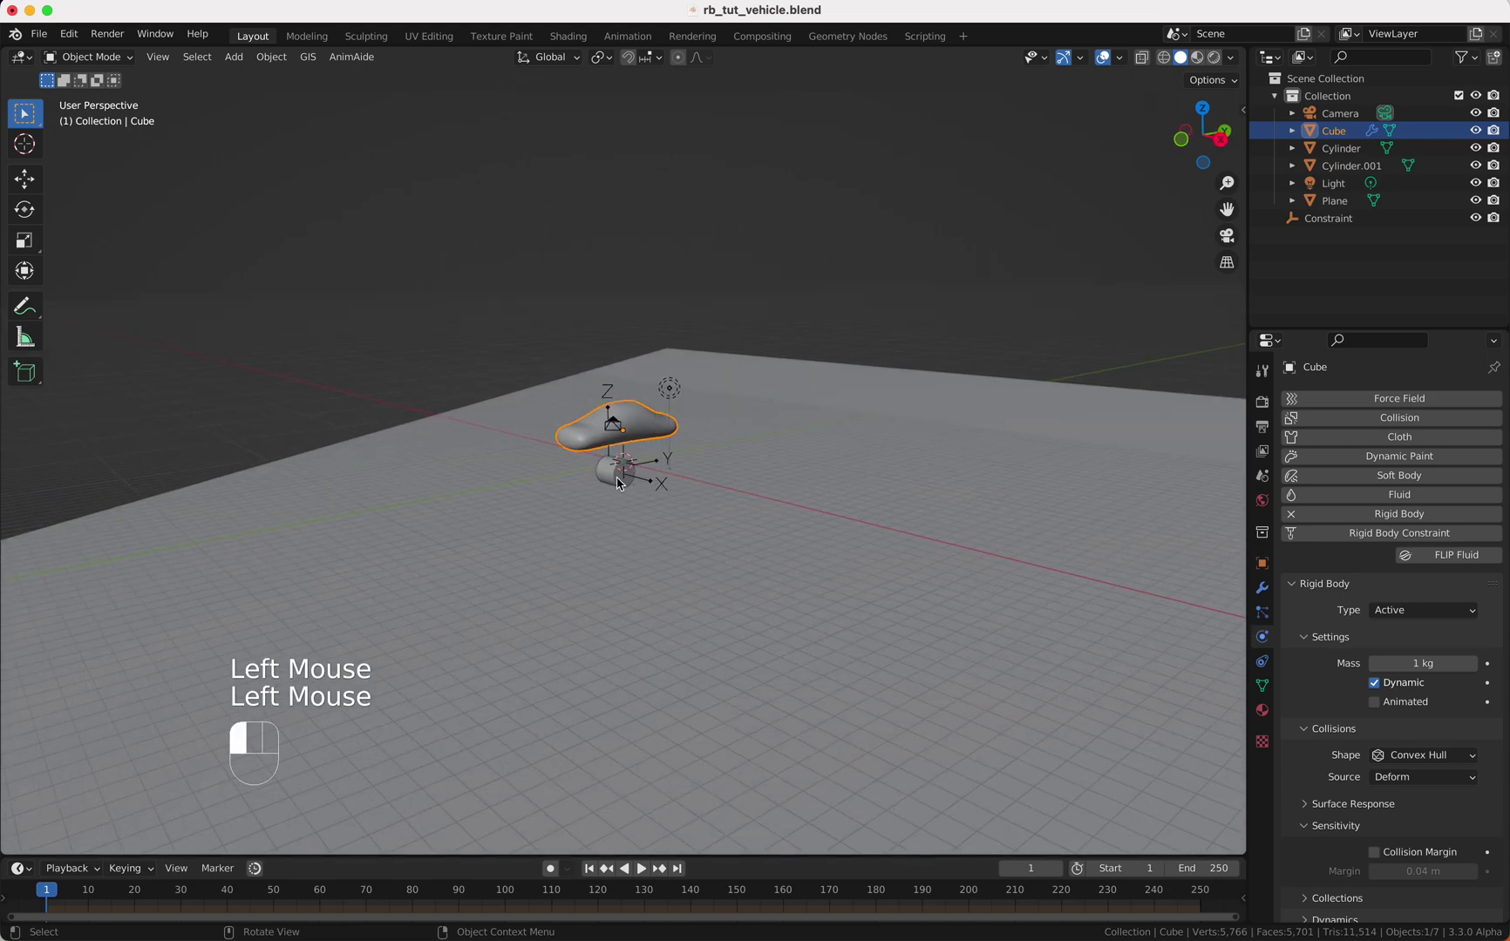
pyautogui.hscroll(-5, 616, 478)
pyautogui.click(627, 470)
pyautogui.keyDown('super'); pyautogui.scroll(5, 633, 472); pyautogui.keyUp('super')
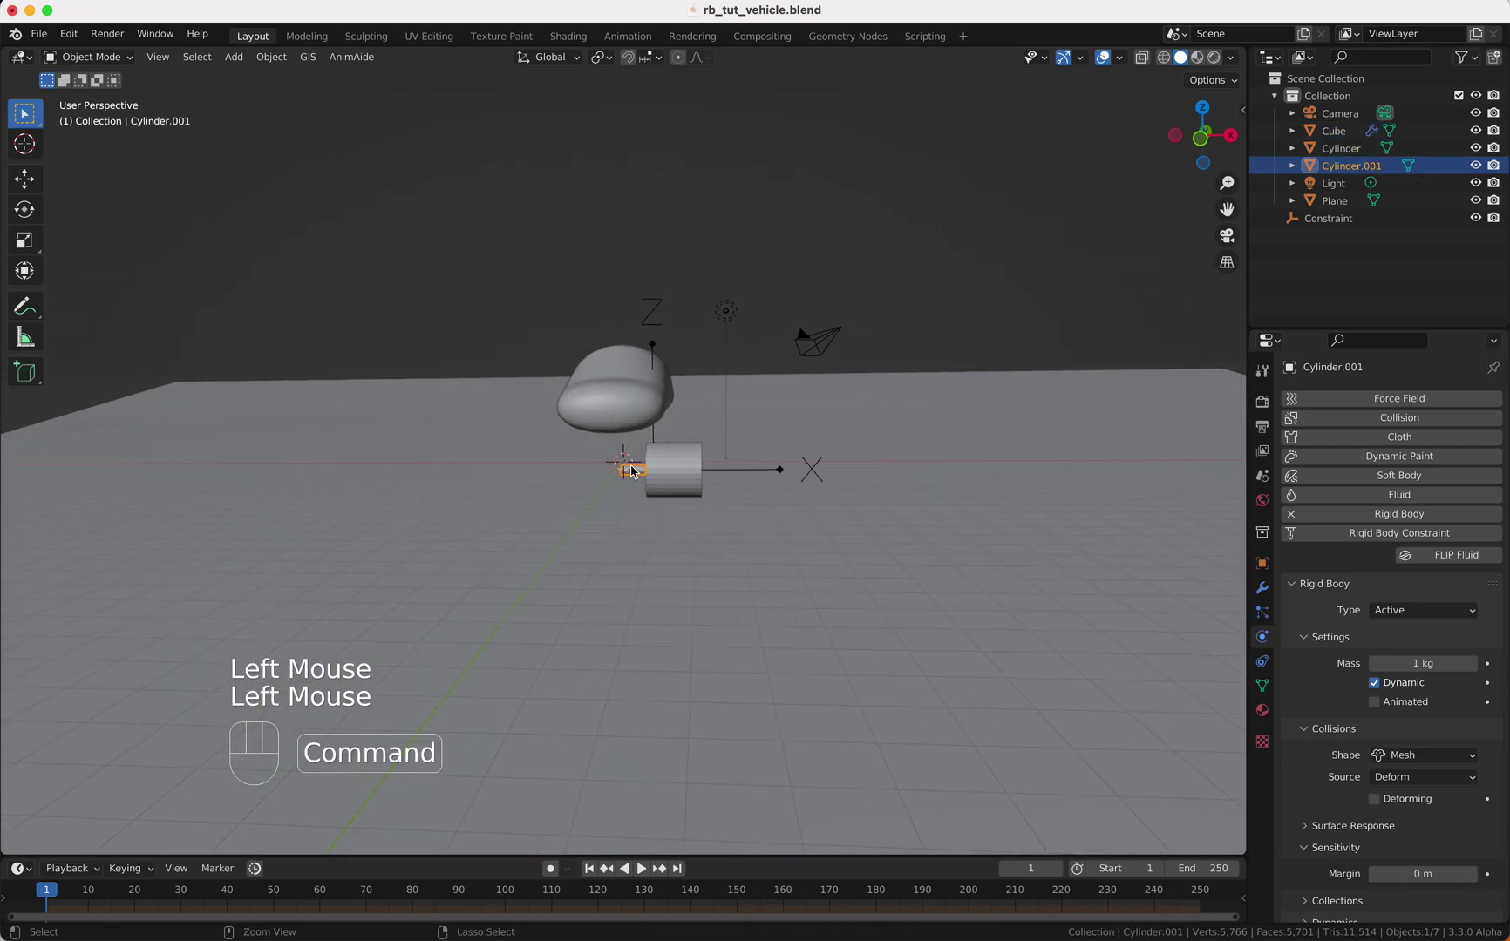
pyautogui.hscroll(5, 693, 484)
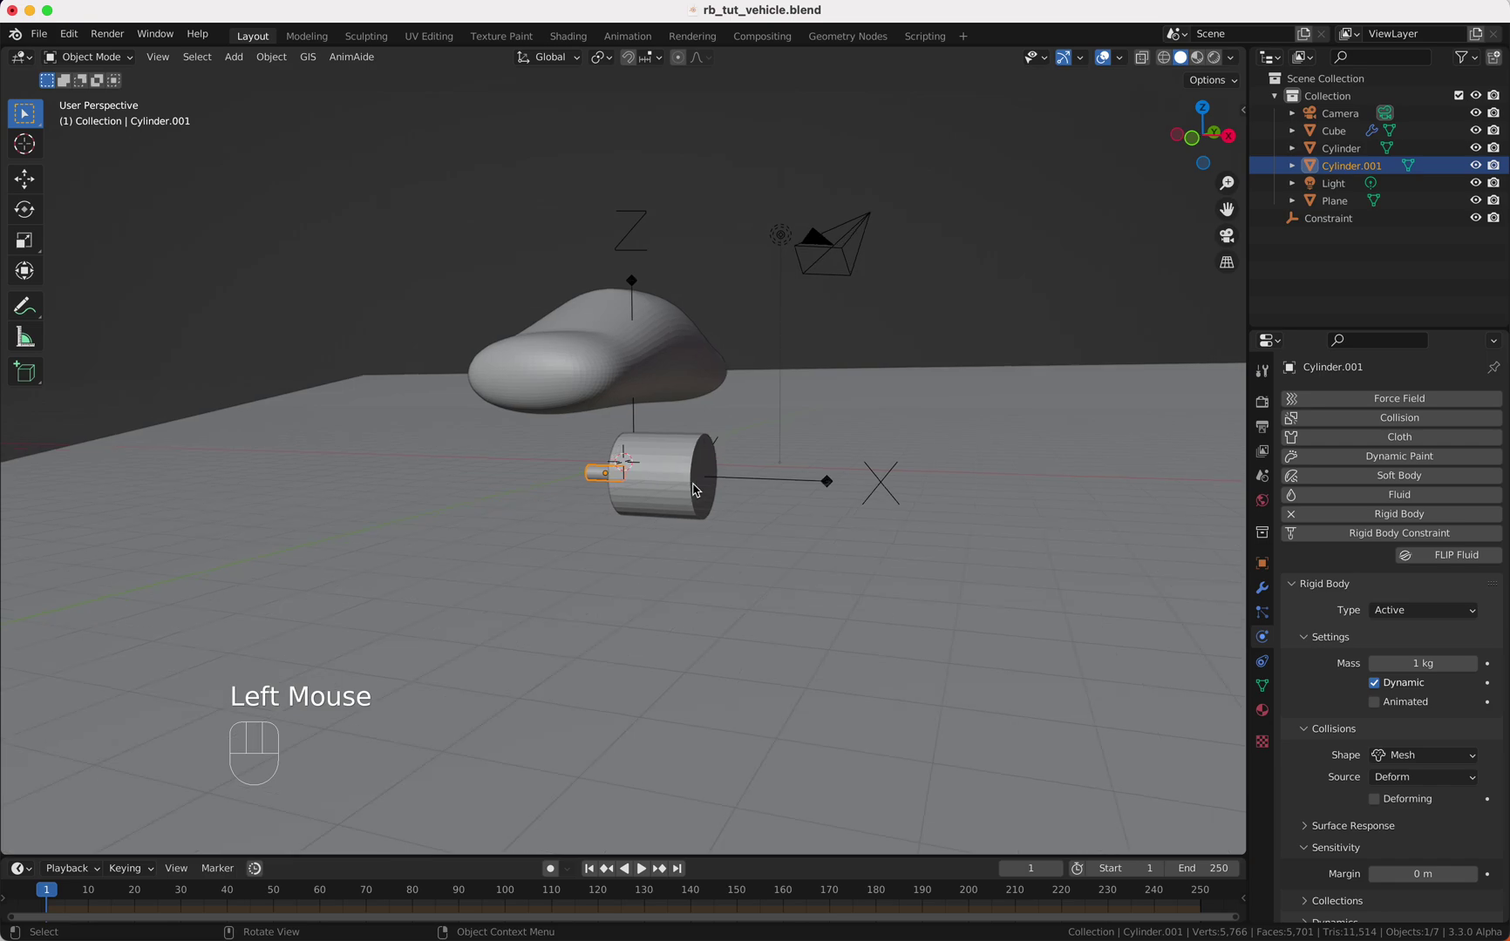
pyautogui.press('space')
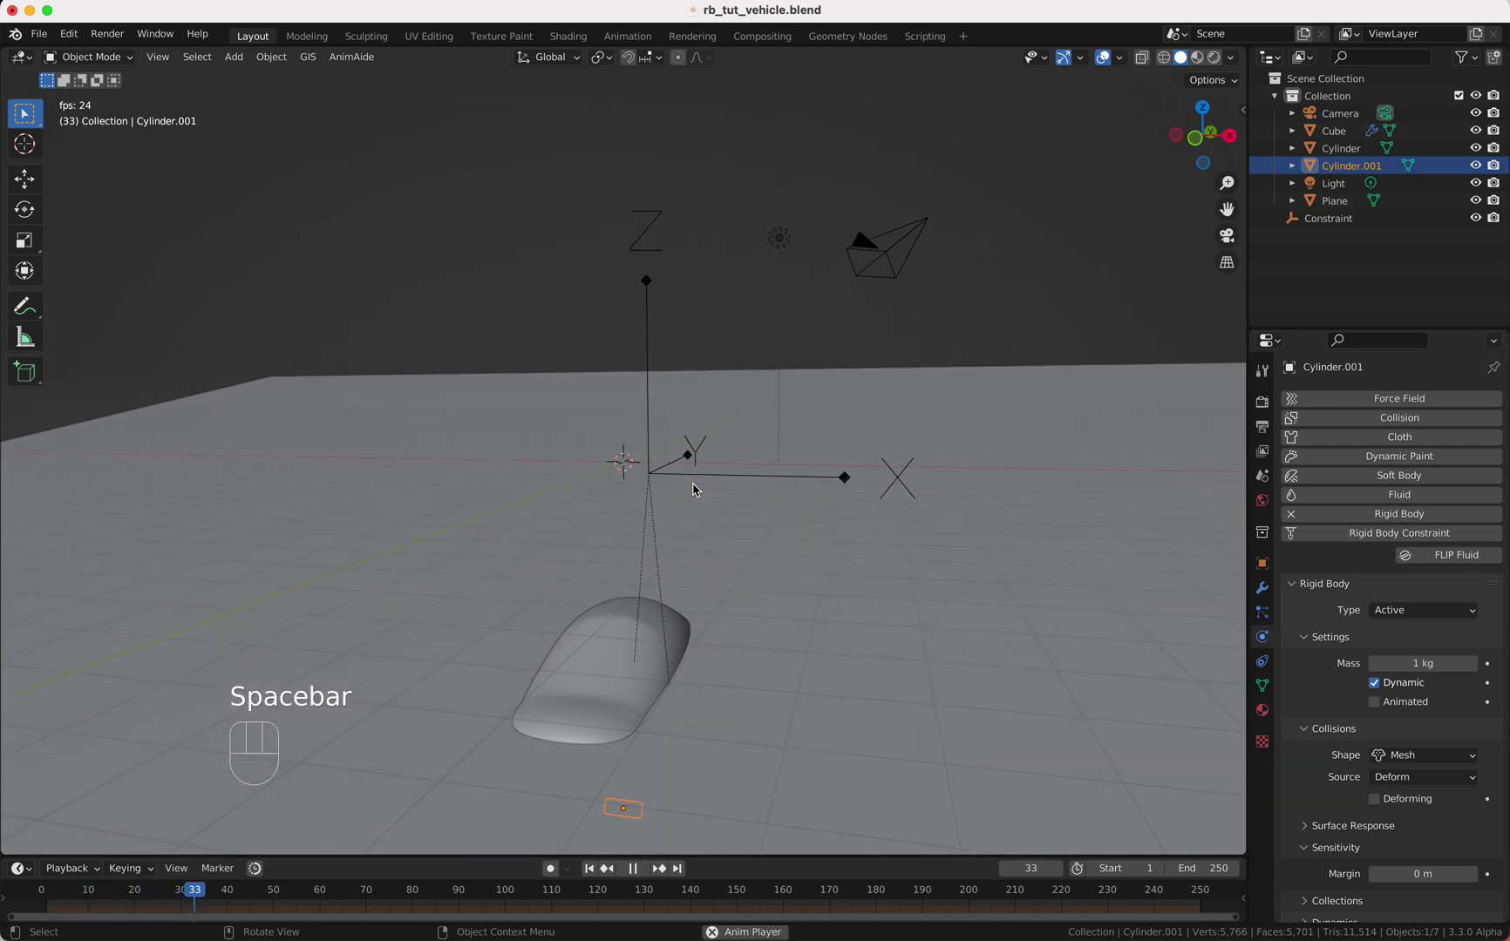
pyautogui.press('space')
pyautogui.press('space')
pyautogui.hotkey('shift', 'Left')
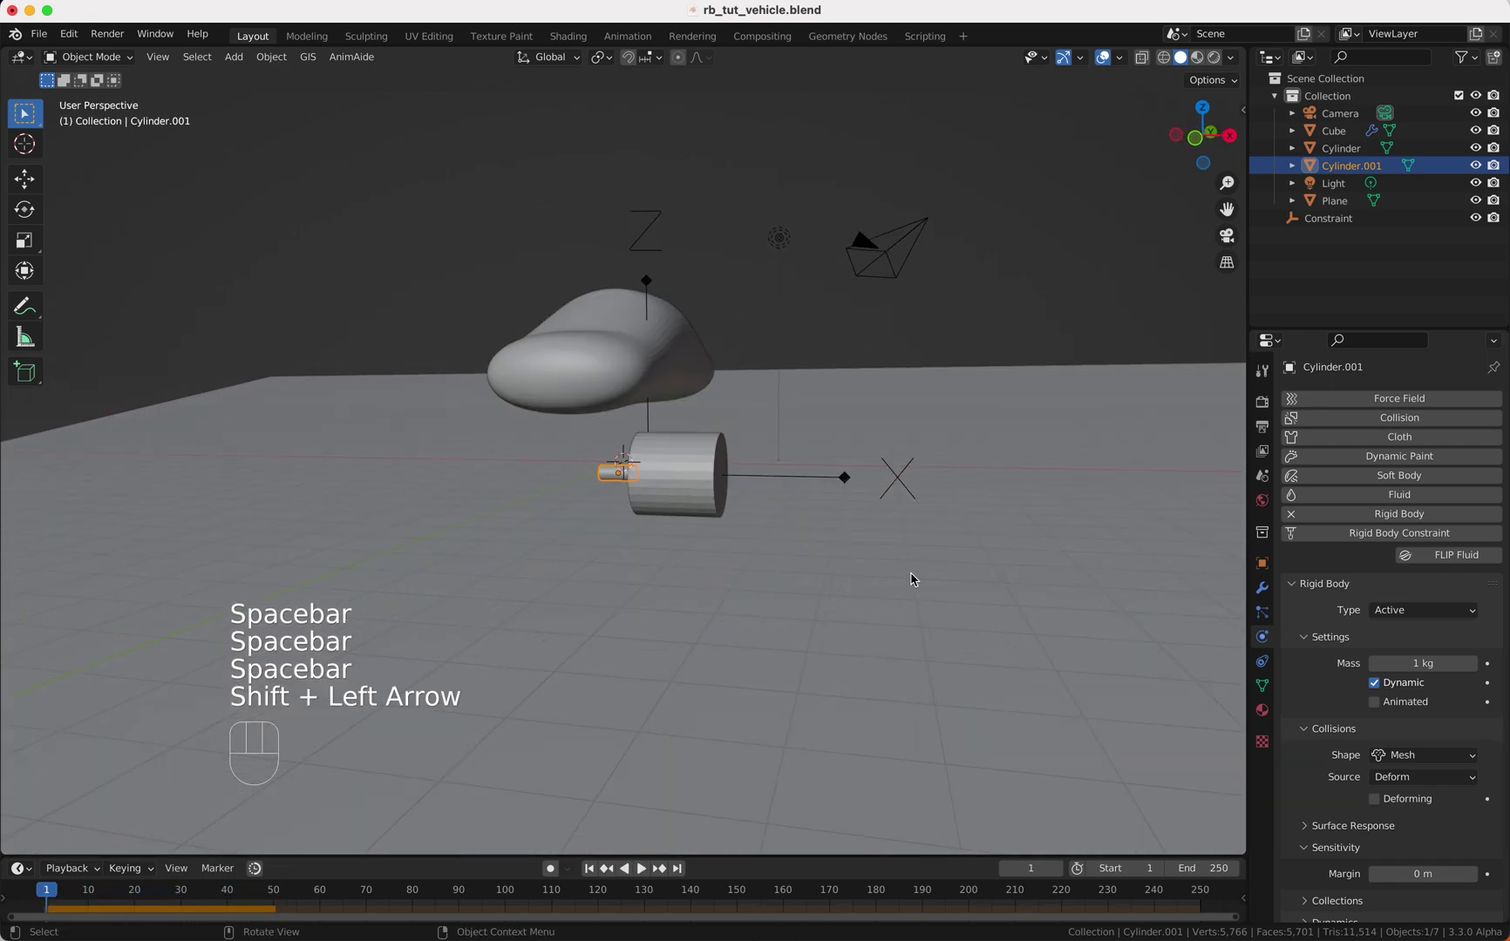
# - Make the ground plane a Passive rigid body with a Mesh collision shape
pyautogui.click(915, 581)
pyautogui.click(1360, 514)
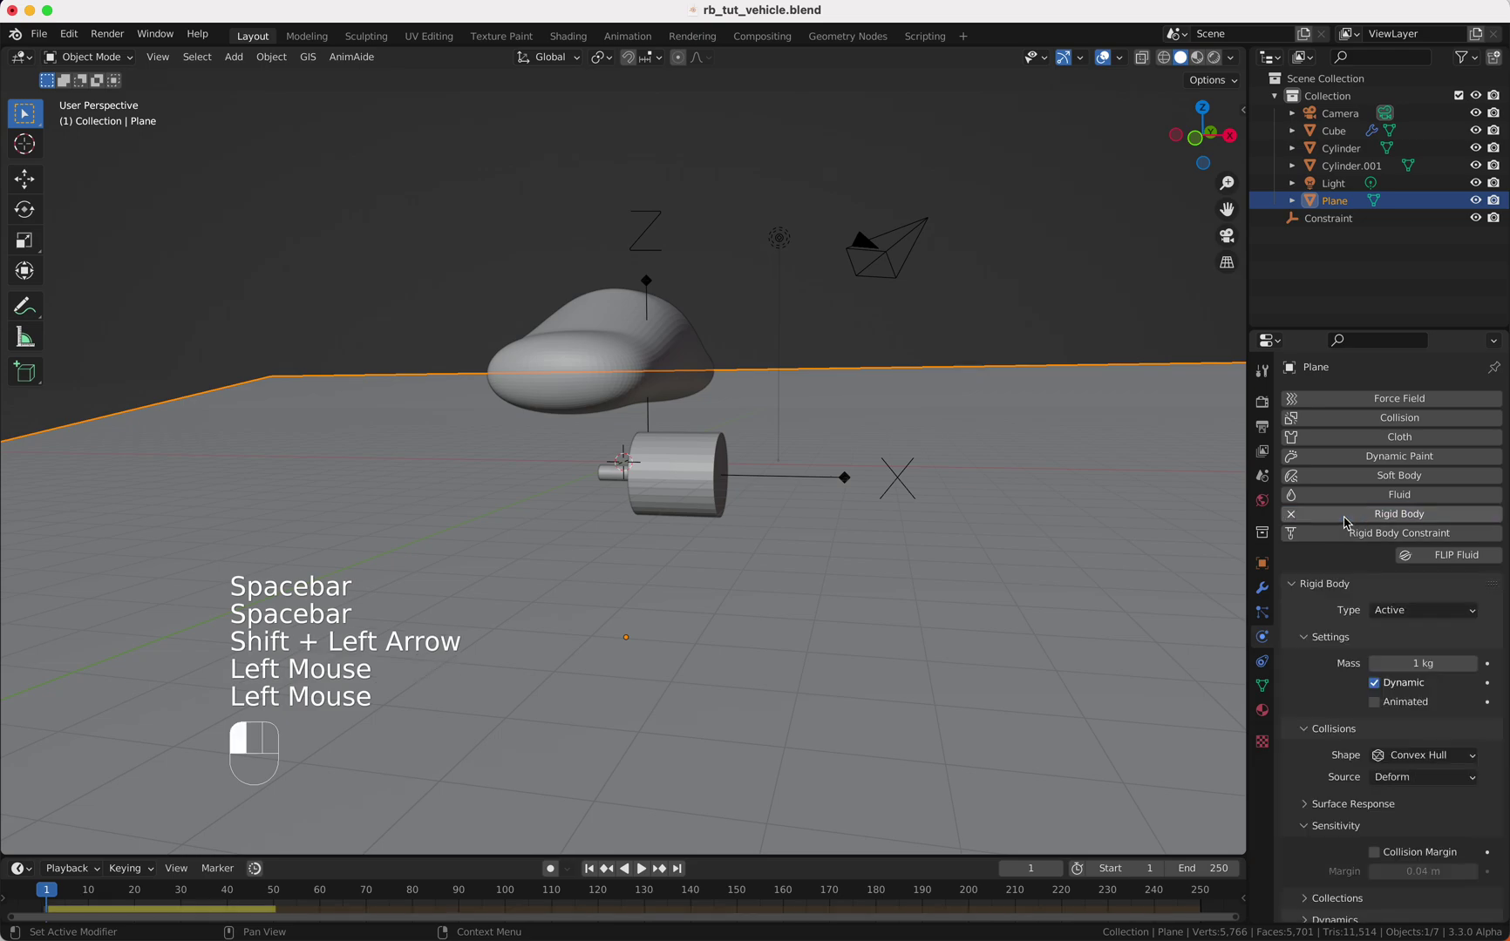
pyautogui.click(1394, 611)
pyautogui.click(1399, 628)
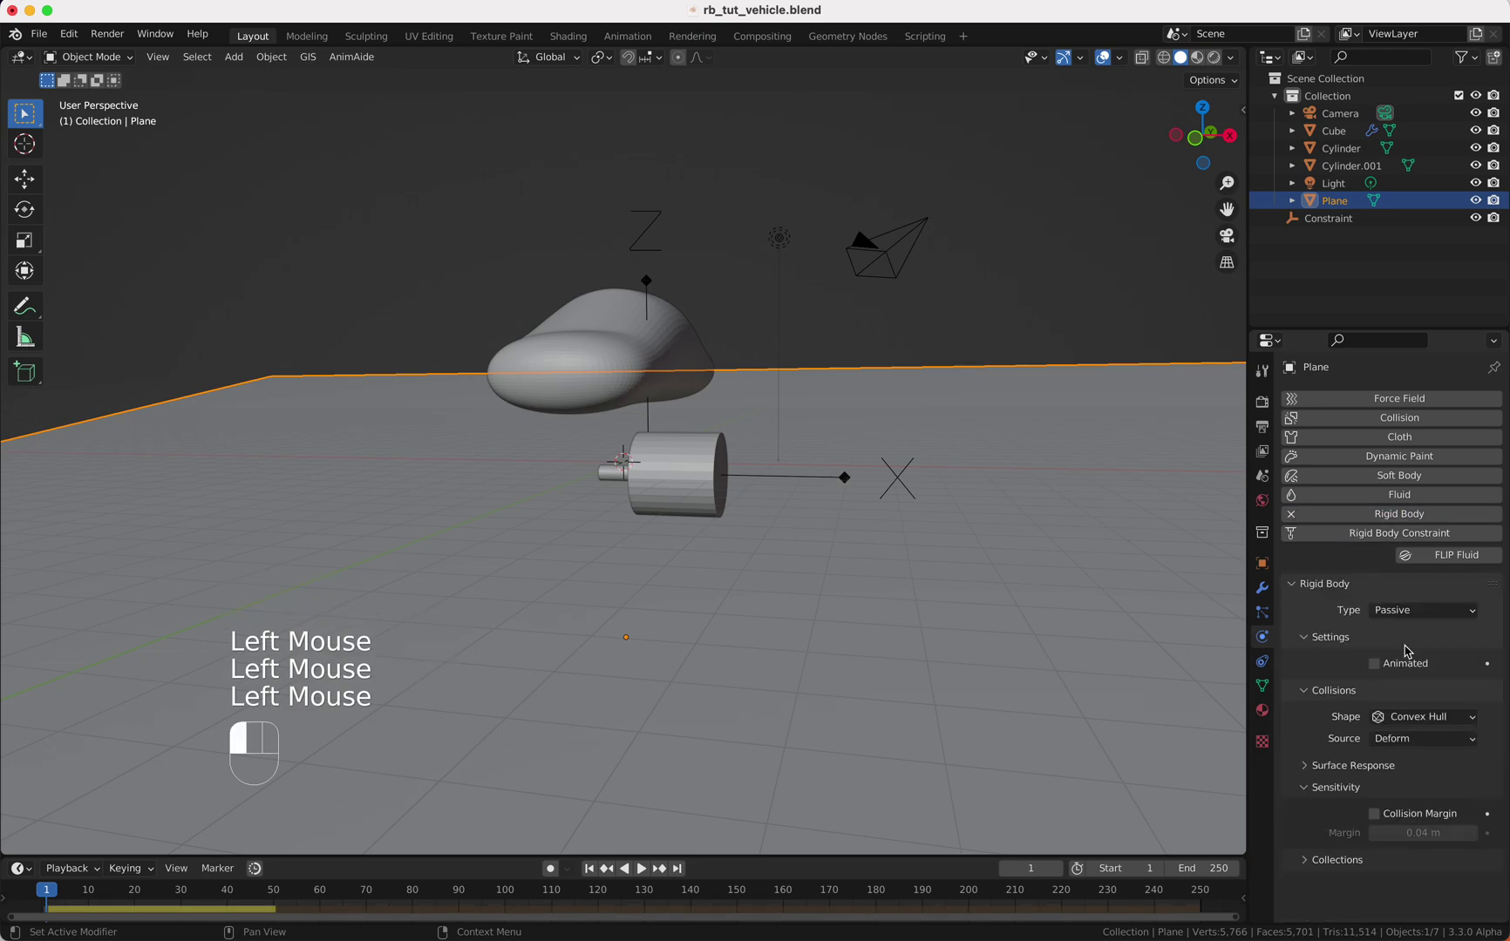
pyautogui.click(1422, 717)
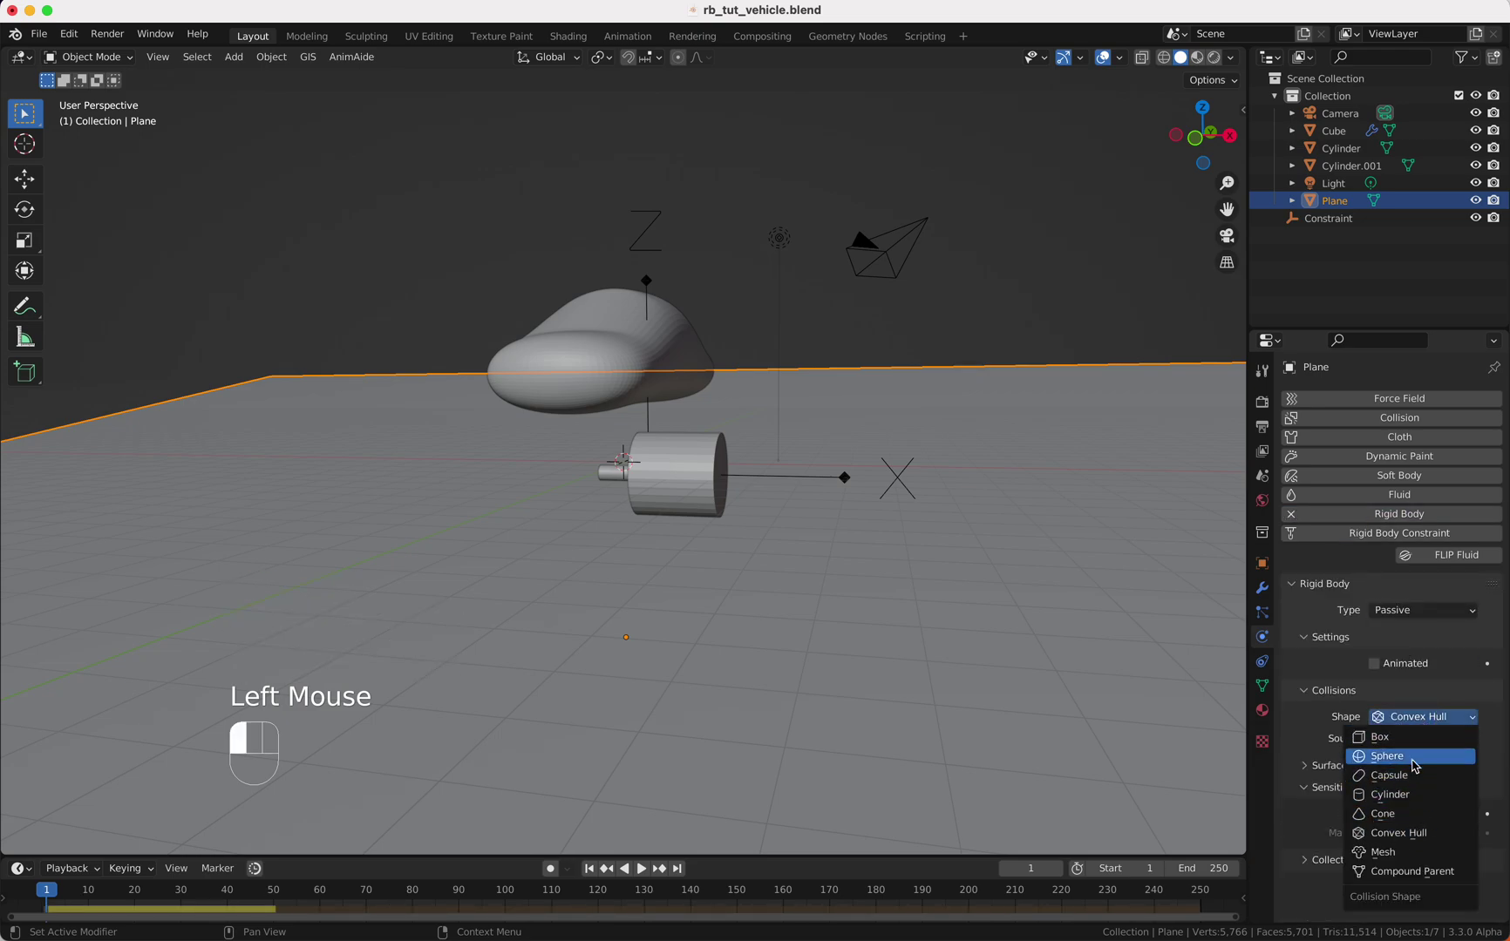
pyautogui.click(1416, 853)
# - Play the simulation to examine how the wheel and axle roll down the slope, and return to the first frame
pyautogui.press('space')
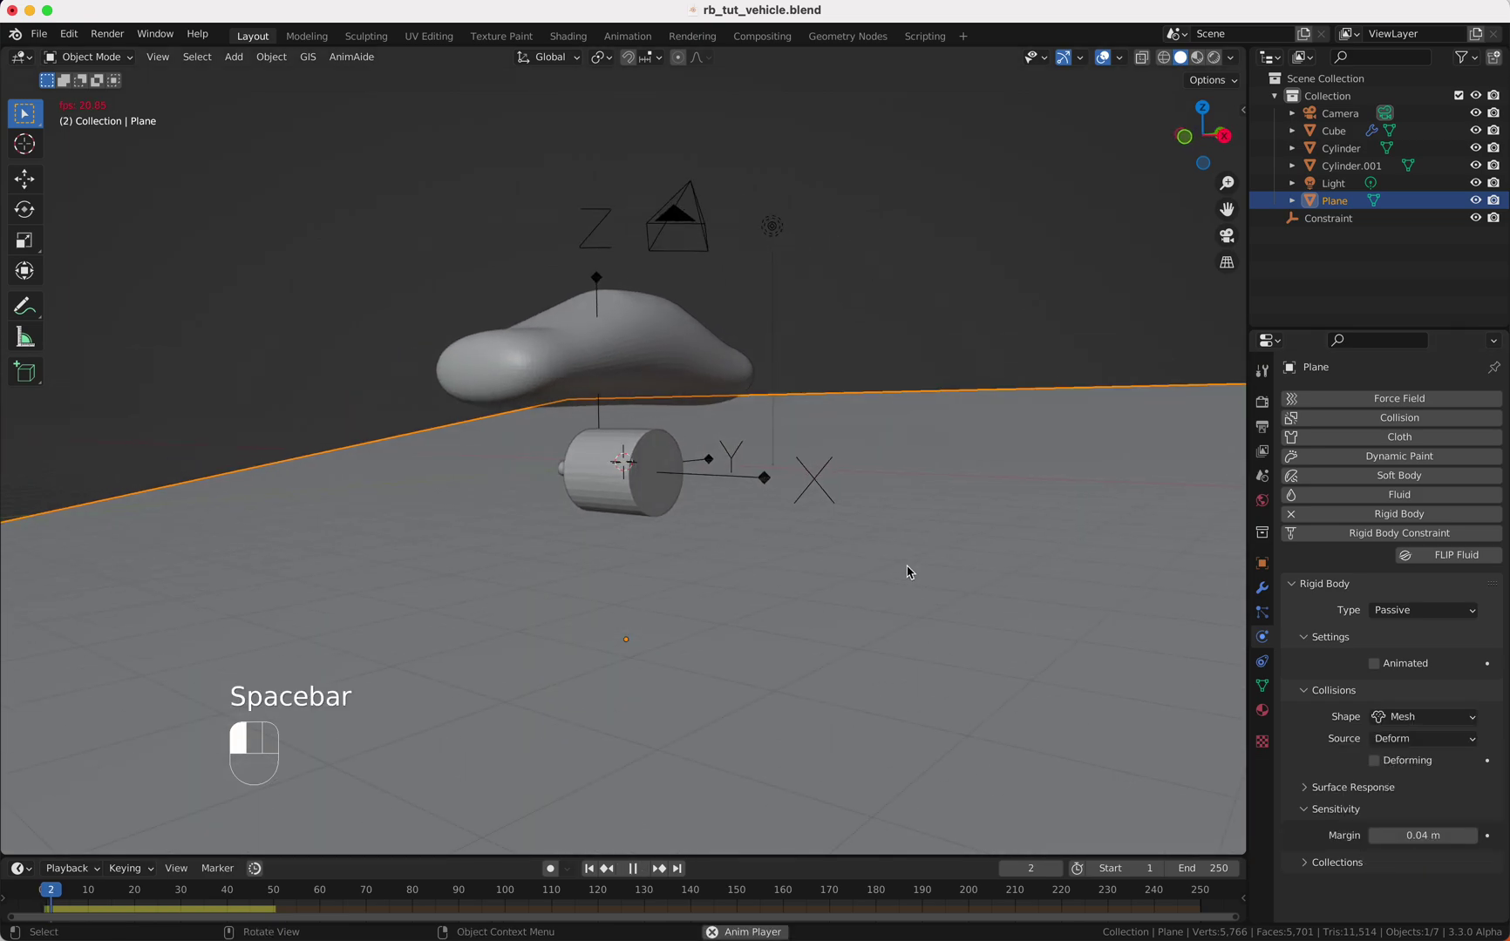
pyautogui.scroll(3, 877, 587)
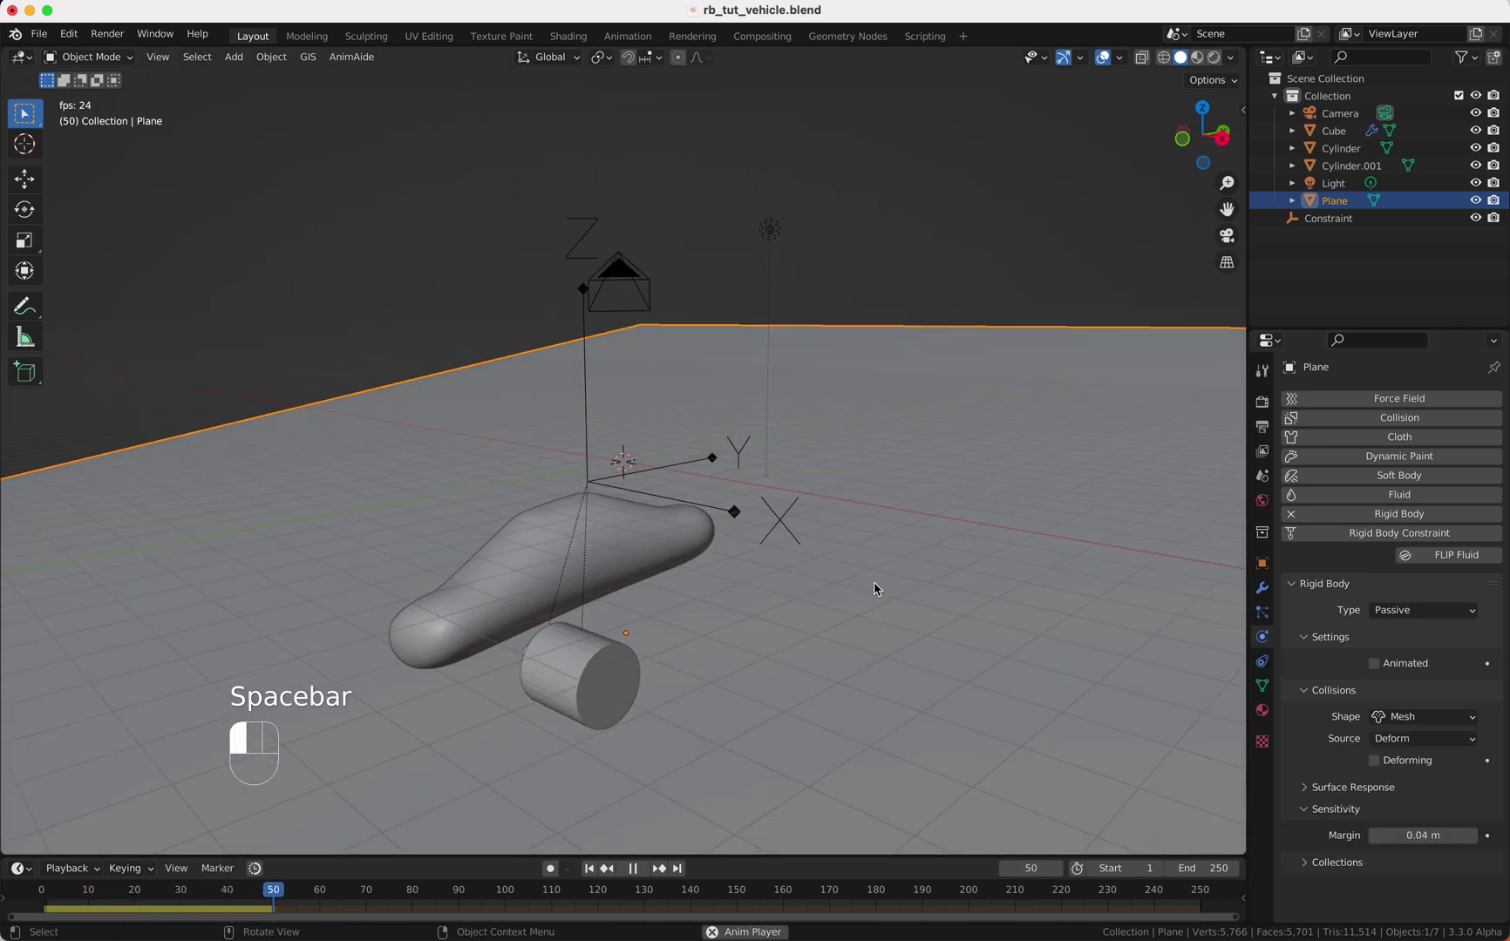
pyautogui.scroll(-8, 877, 589)
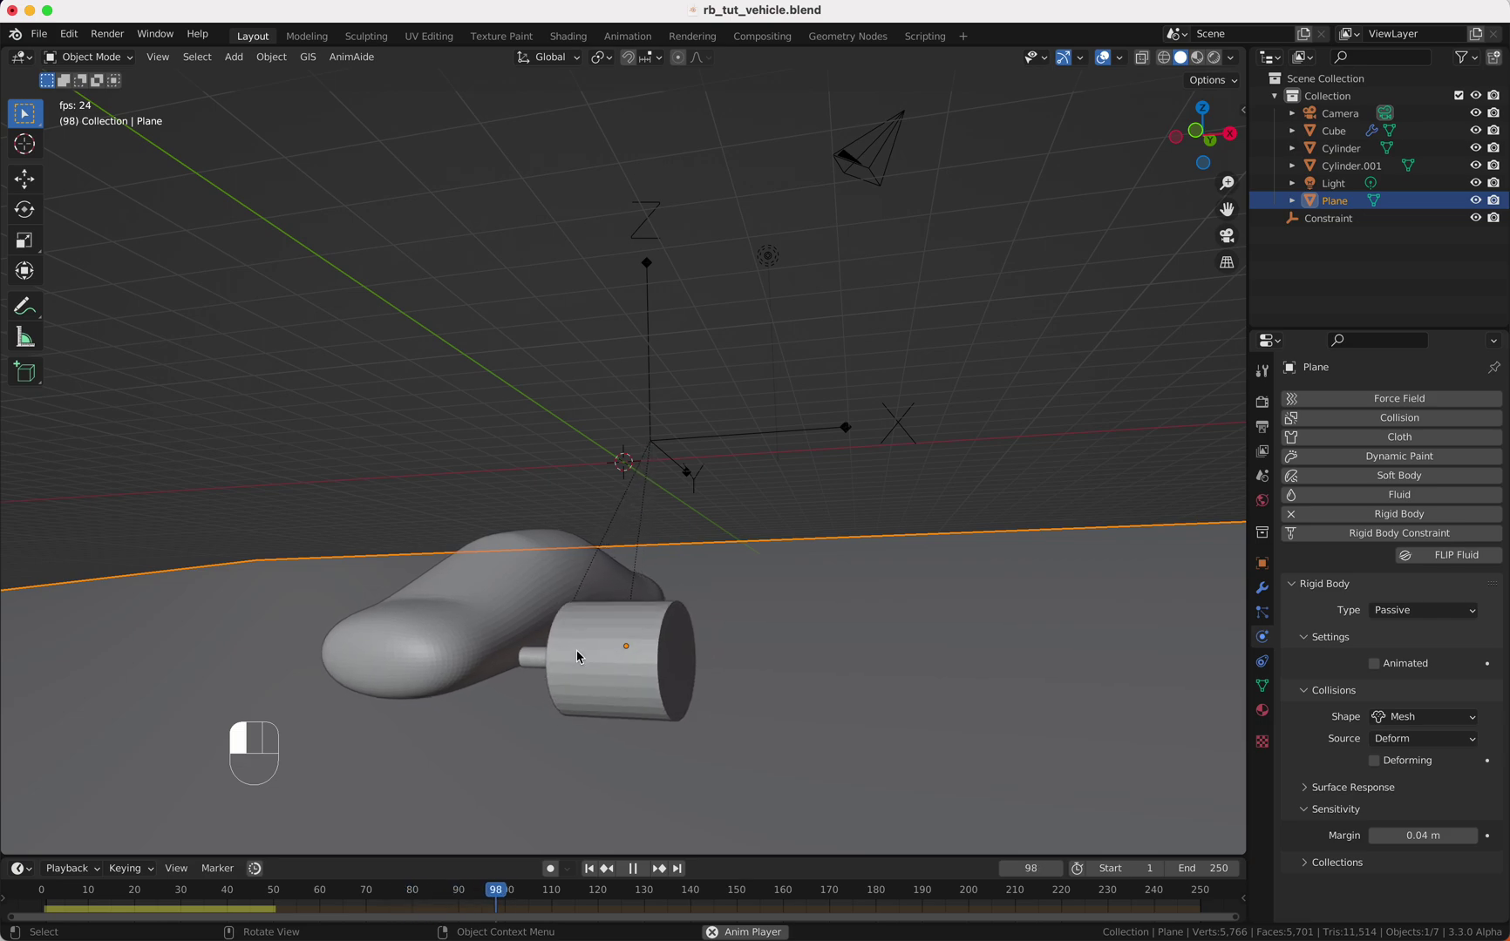
pyautogui.keyDown('super'); pyautogui.scroll(-5, 589, 651); pyautogui.keyUp('super')
pyautogui.hscroll(-5, 587, 652)
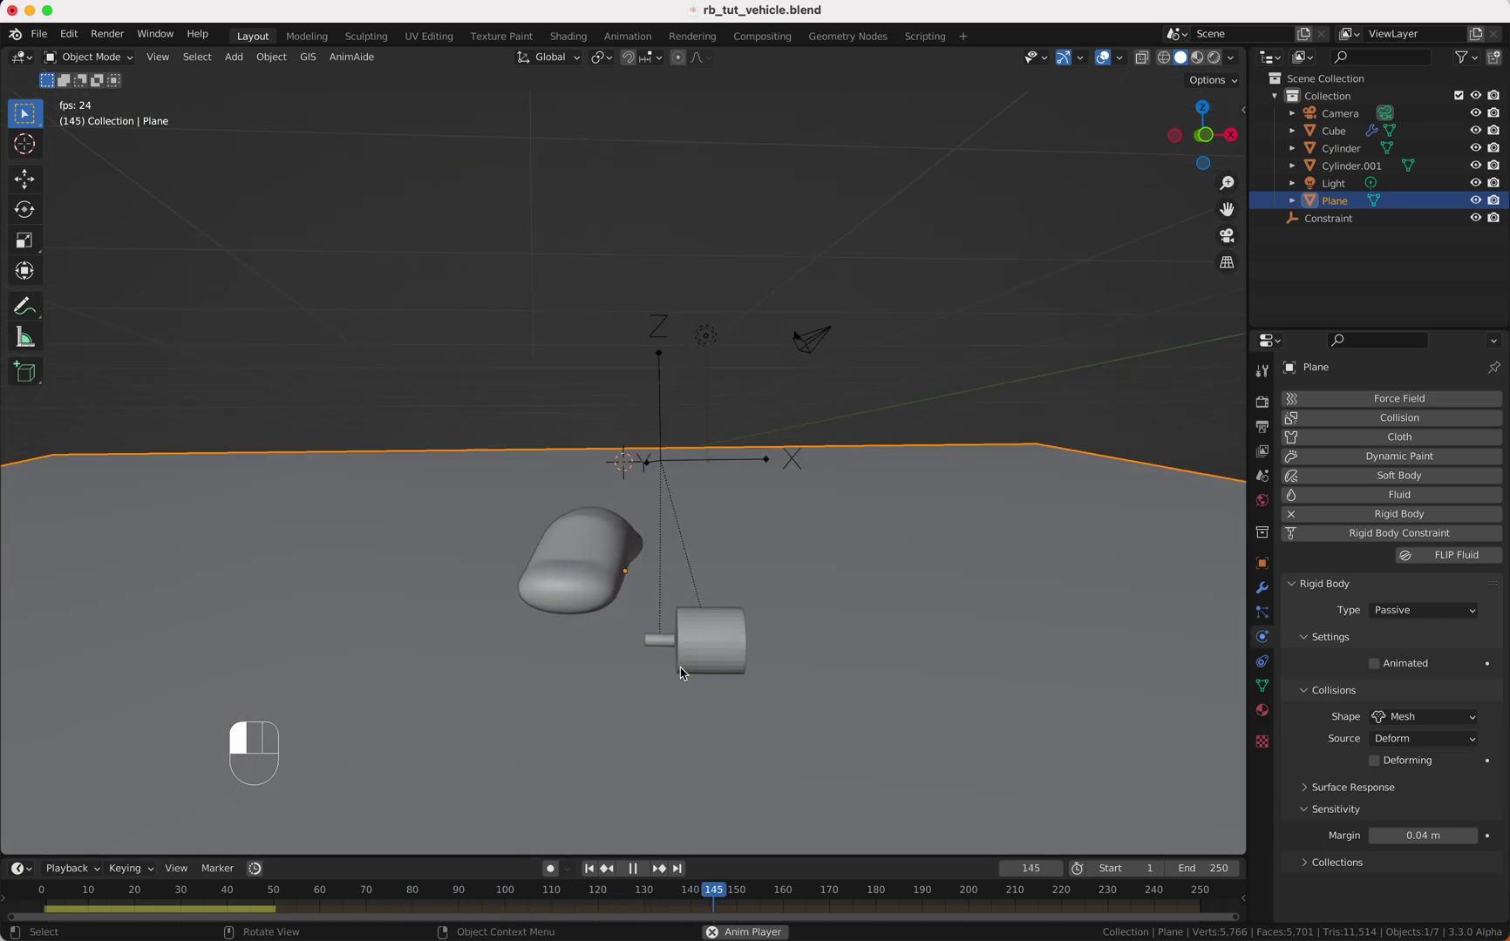
pyautogui.press('space')
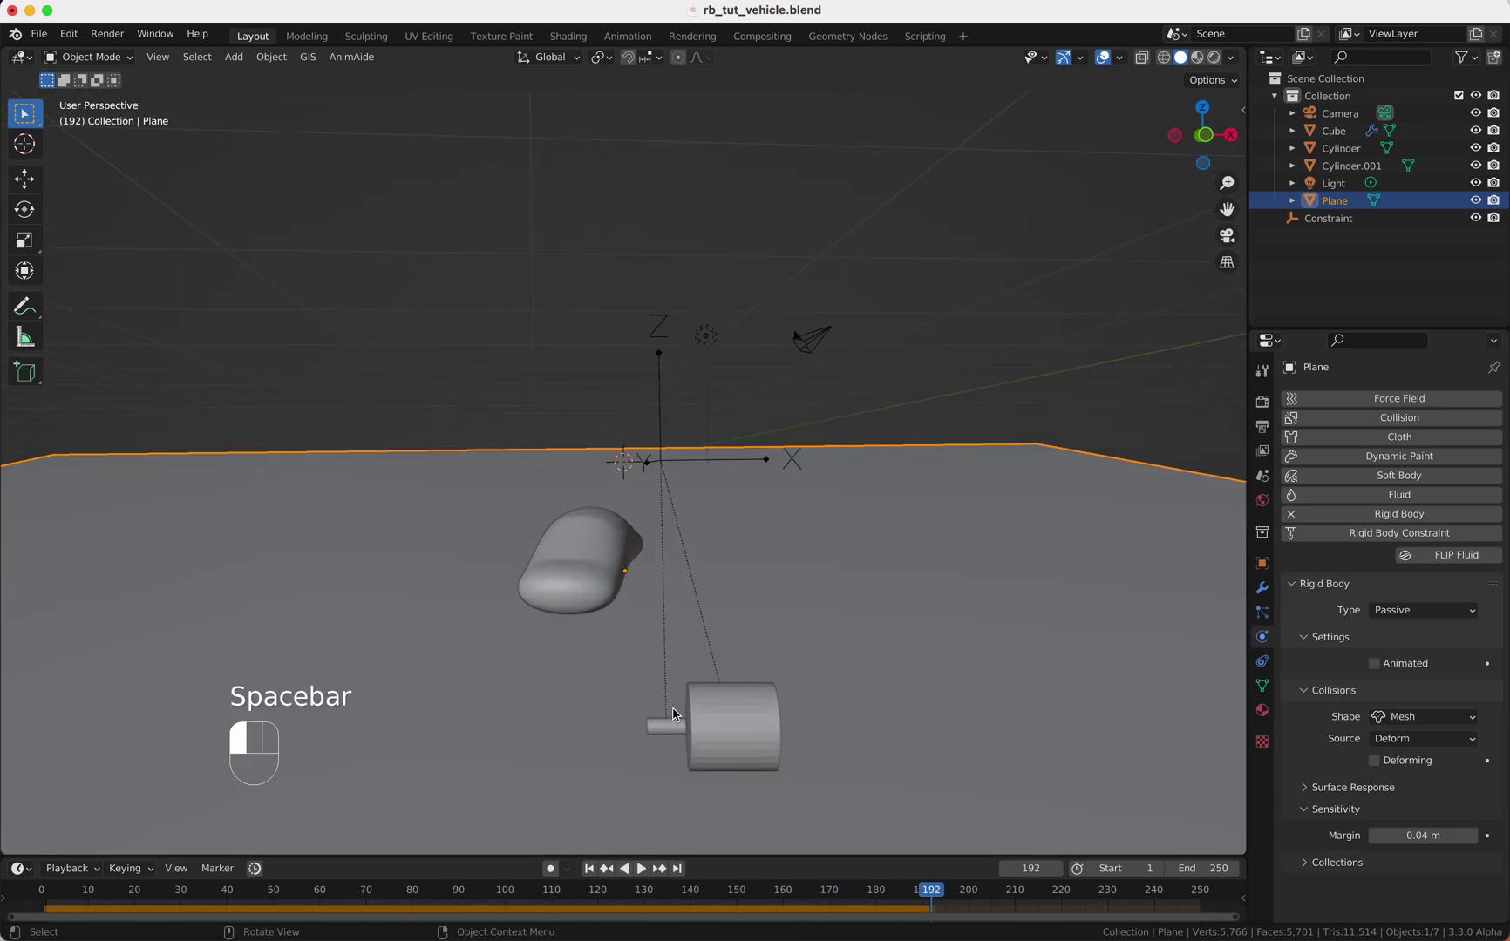
pyautogui.click(674, 740)
pyautogui.click(712, 737)
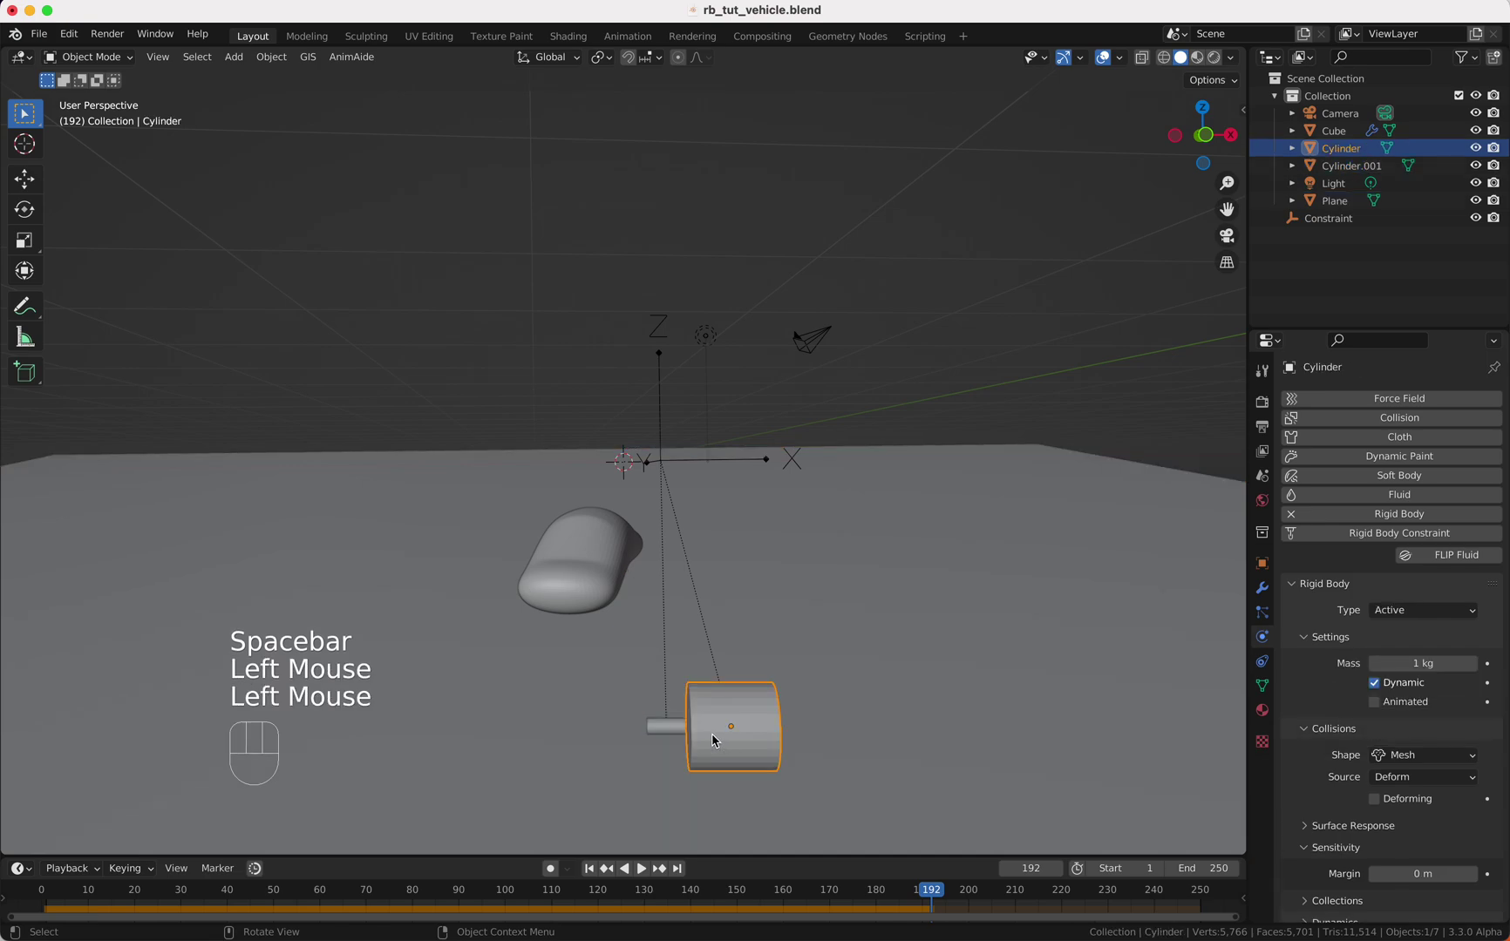
pyautogui.keyDown('super'); pyautogui.scroll(-2, 699, 734); pyautogui.keyUp('super')
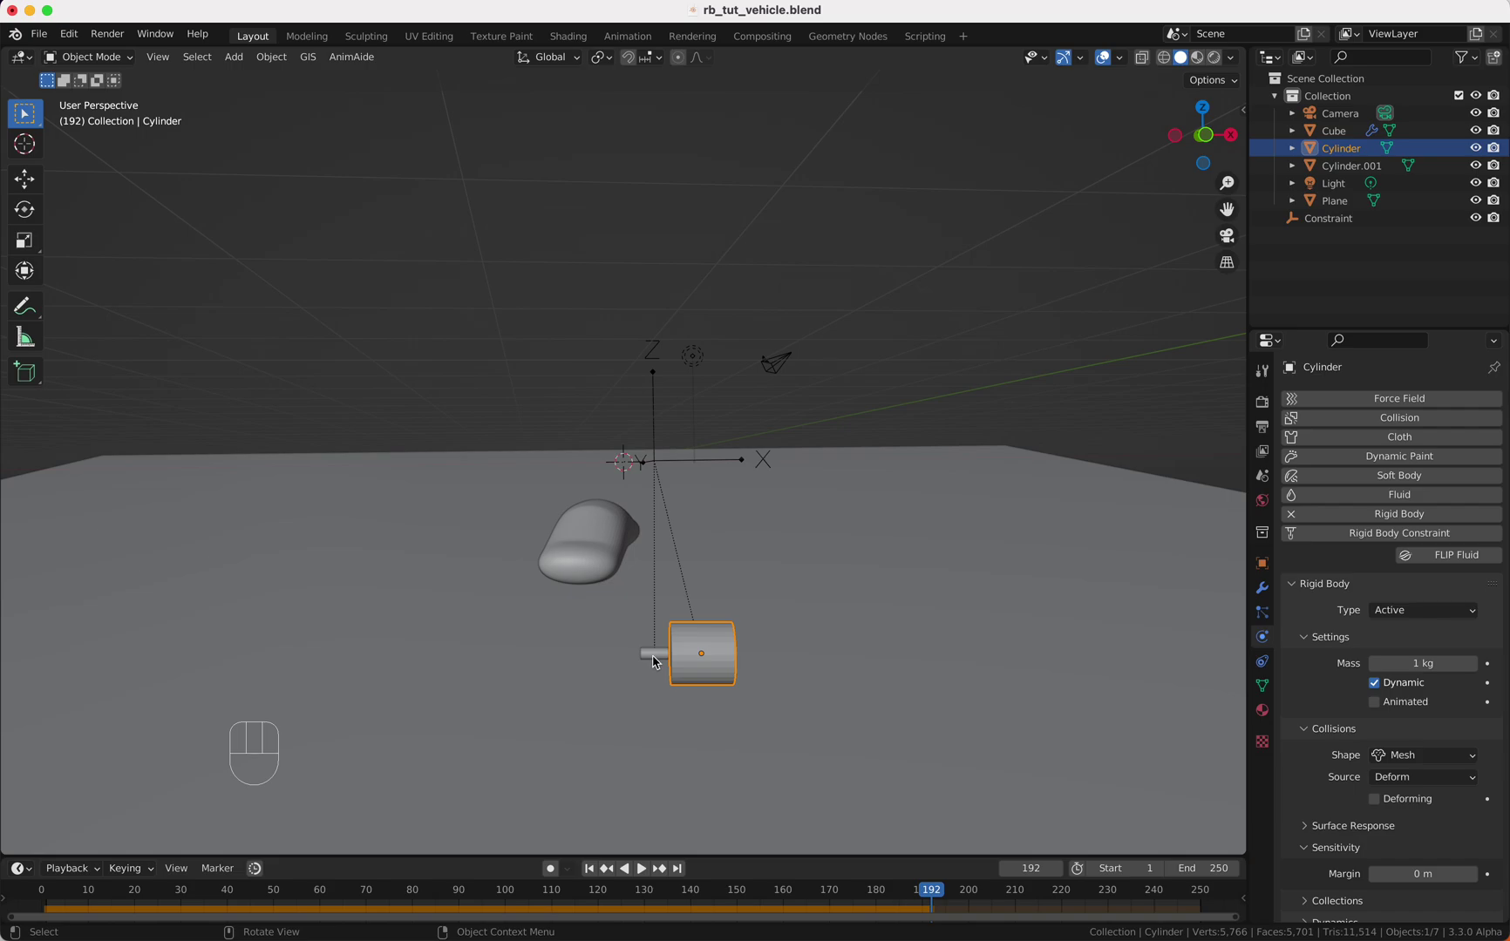
pyautogui.hotkey('shift', 'Left')
# - Connect the small axle cylinder and the car body with a new rigid body constraint
pyautogui.scroll(5, 654, 662)
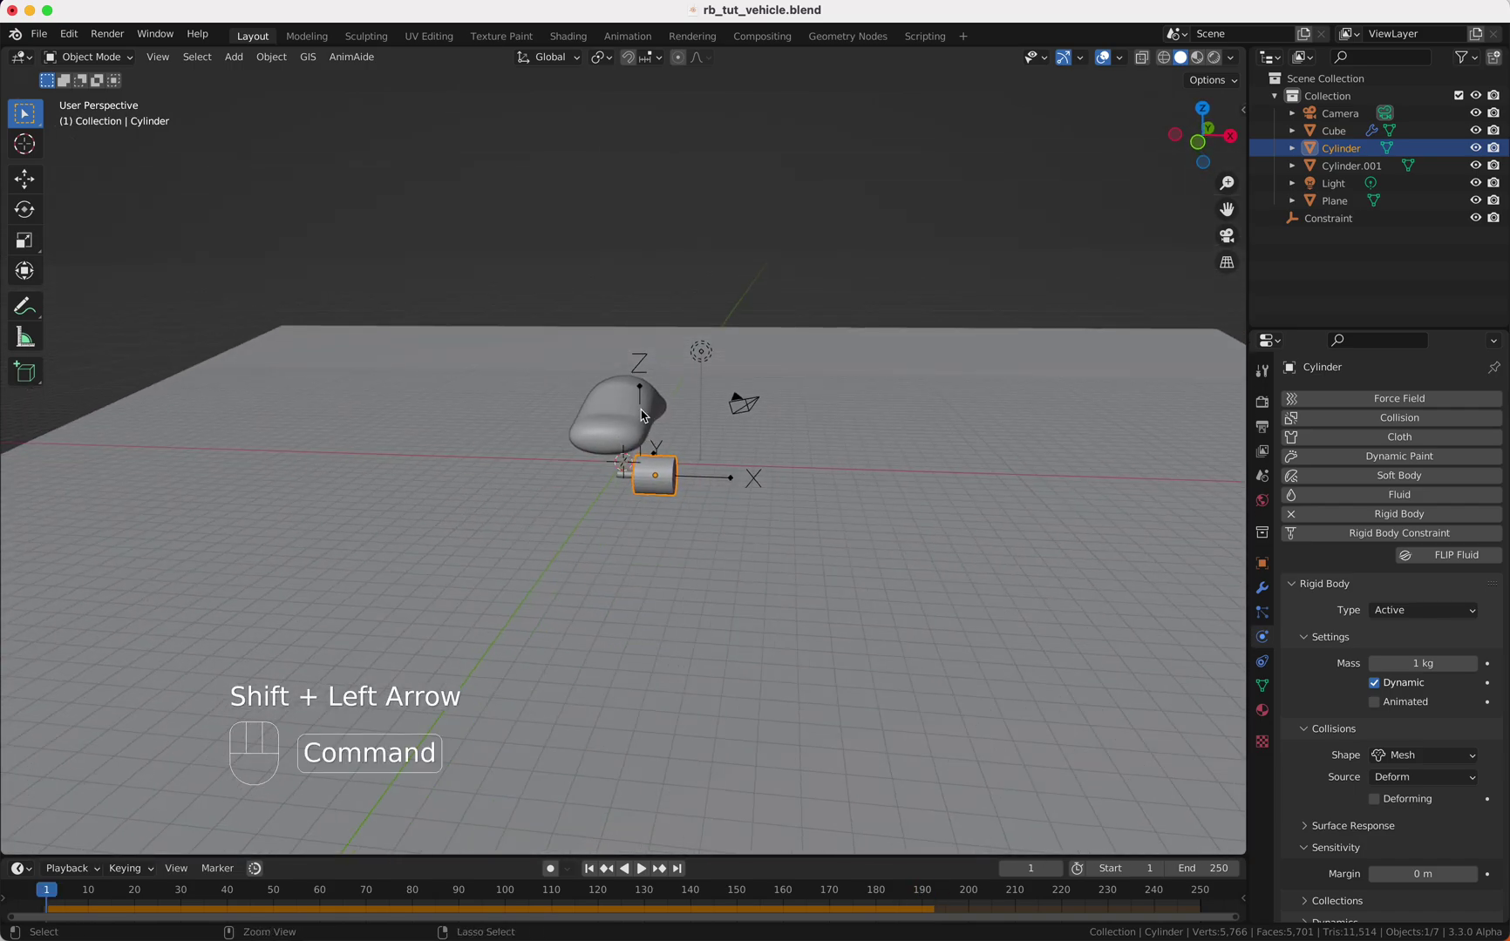
pyautogui.keyDown('super'); pyautogui.scroll(3, 642, 415); pyautogui.keyUp('super')
pyautogui.click(632, 461)
pyautogui.click(634, 461)
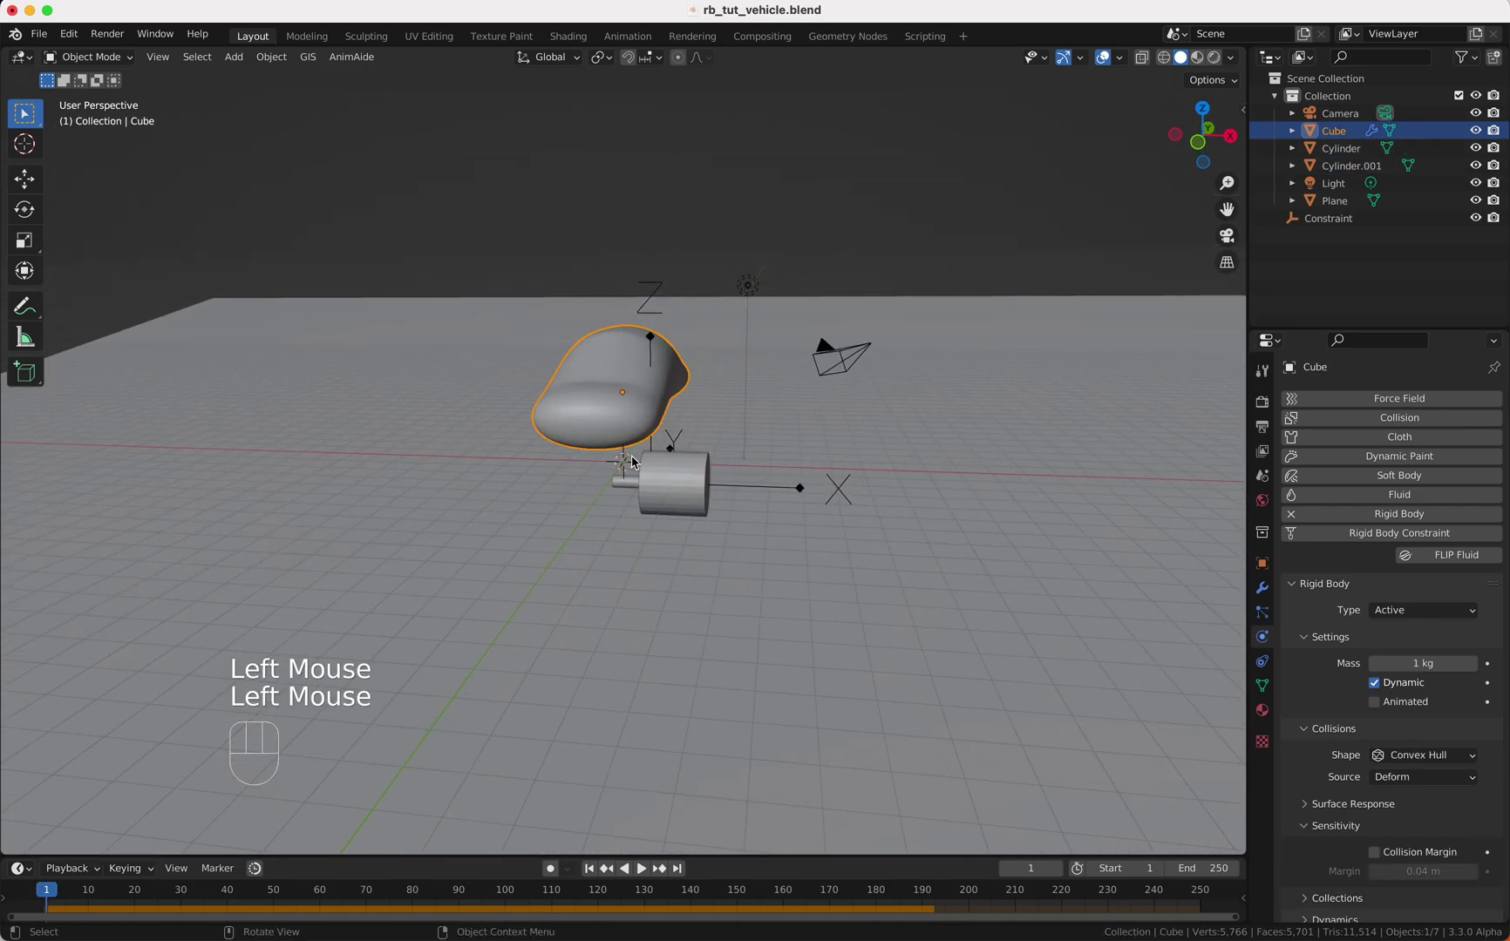
pyautogui.click(630, 484)
pyautogui.keyDown('shift'); pyautogui.click(631, 424); pyautogui.keyUp('shift')
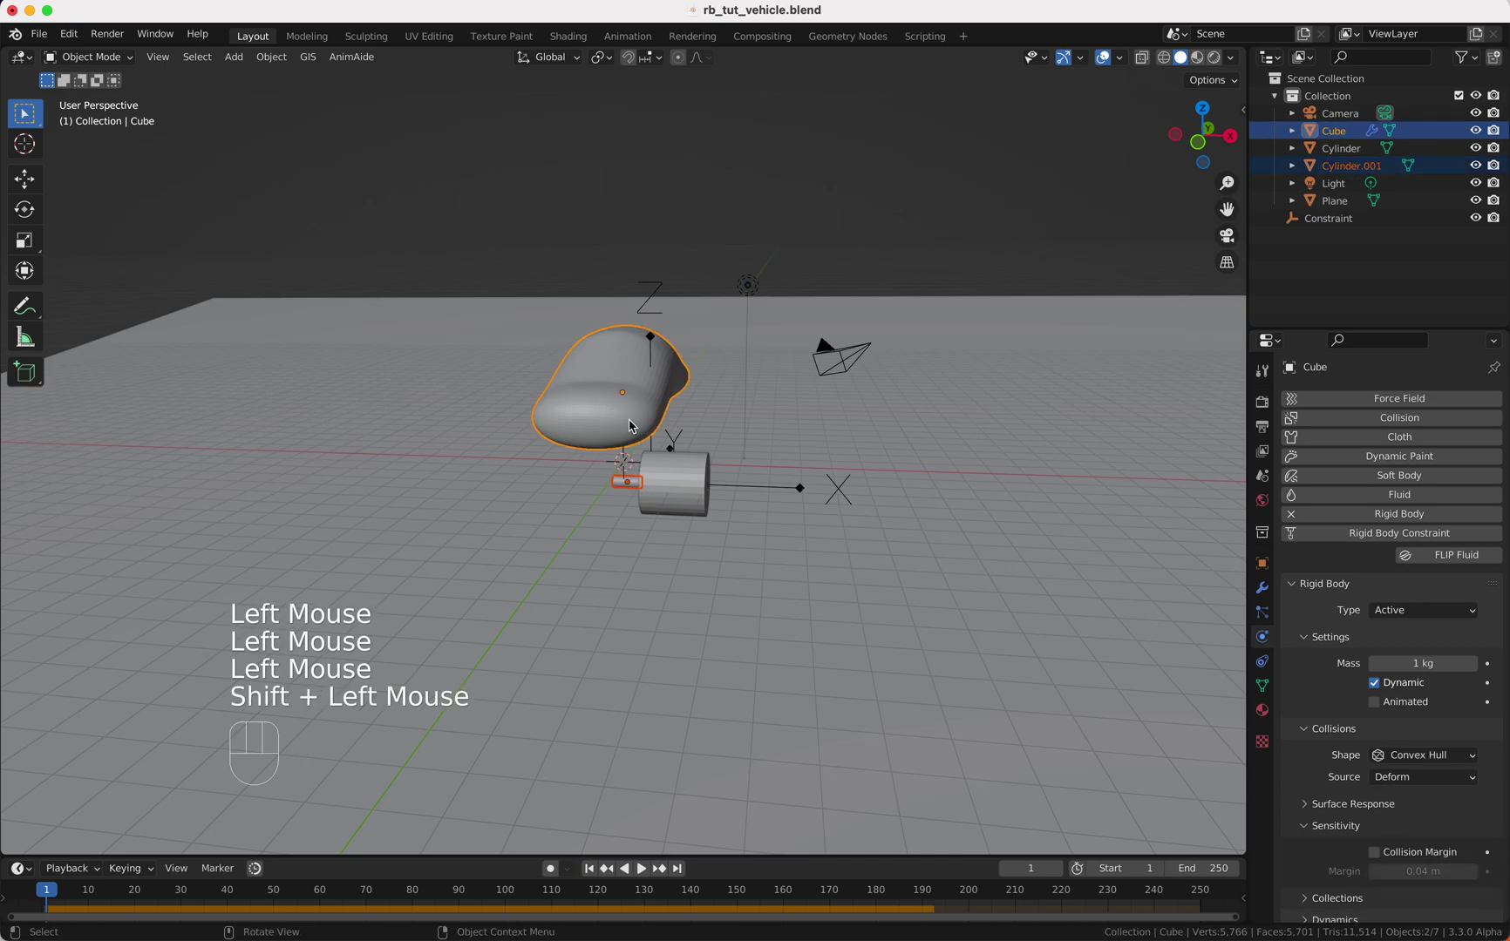
pyautogui.scroll(-3, 631, 423)
pyautogui.click(640, 475)
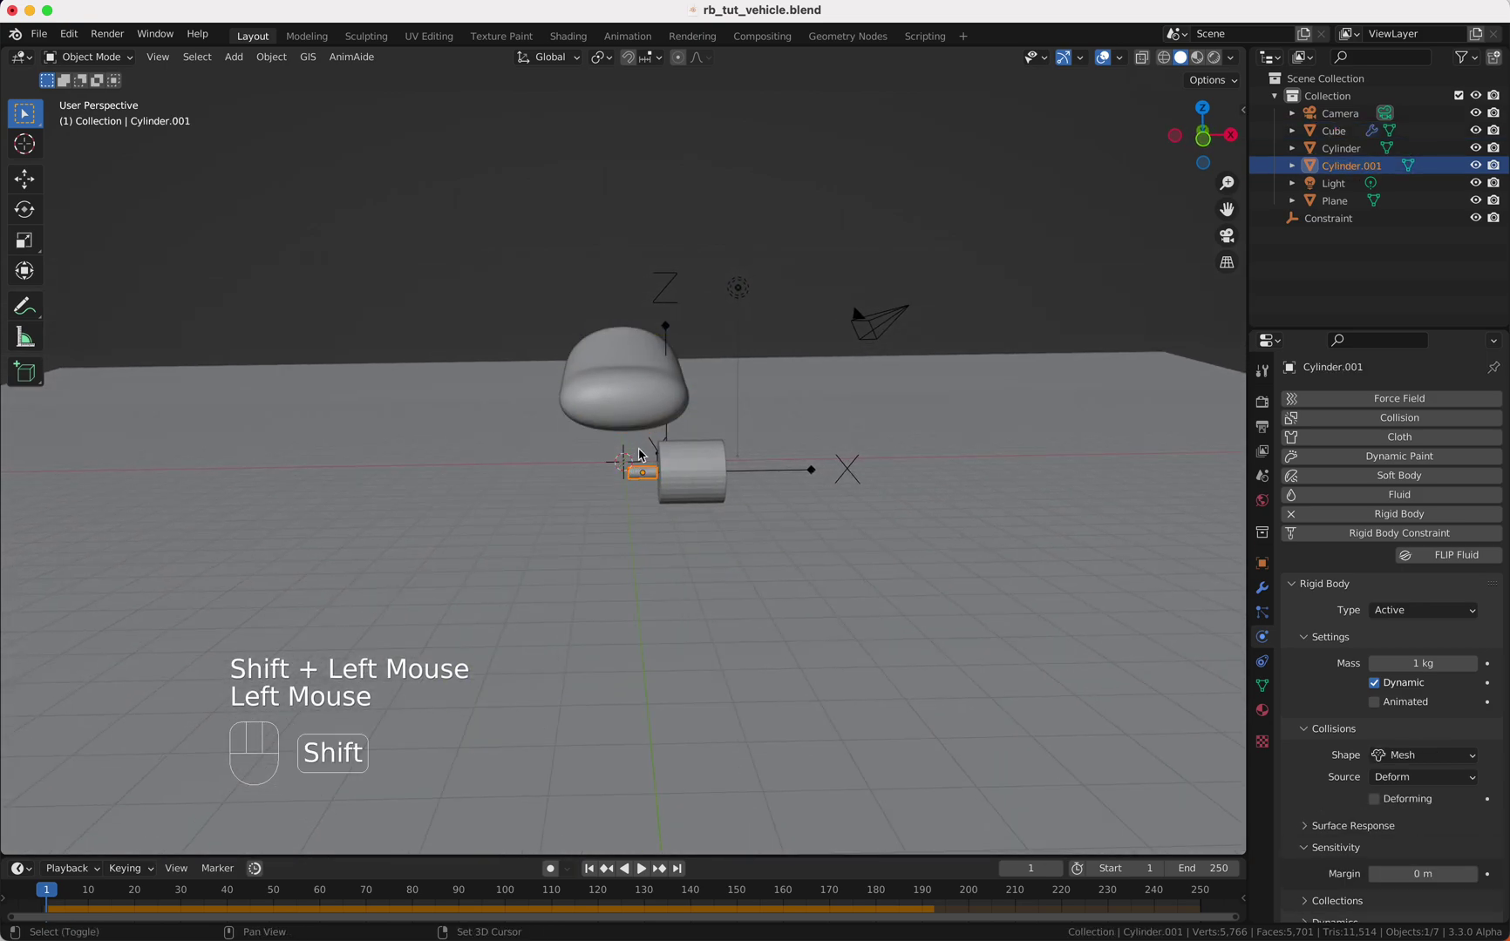
pyautogui.keyDown('shift'); pyautogui.click(644, 400); pyautogui.keyUp('shift')
pyautogui.press('q')
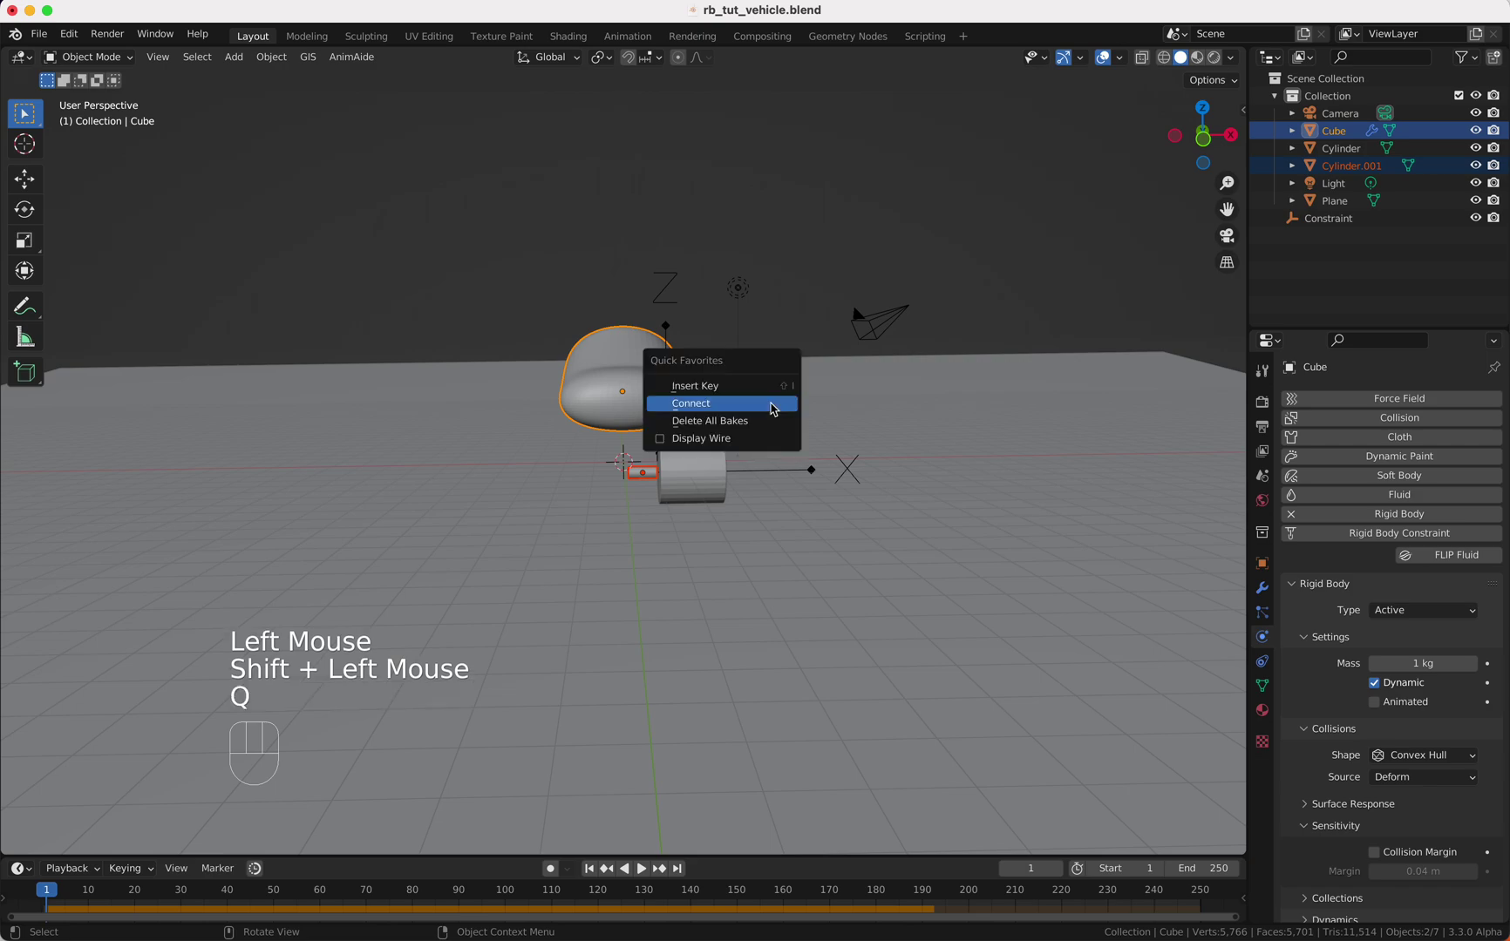
pyautogui.click(764, 405)
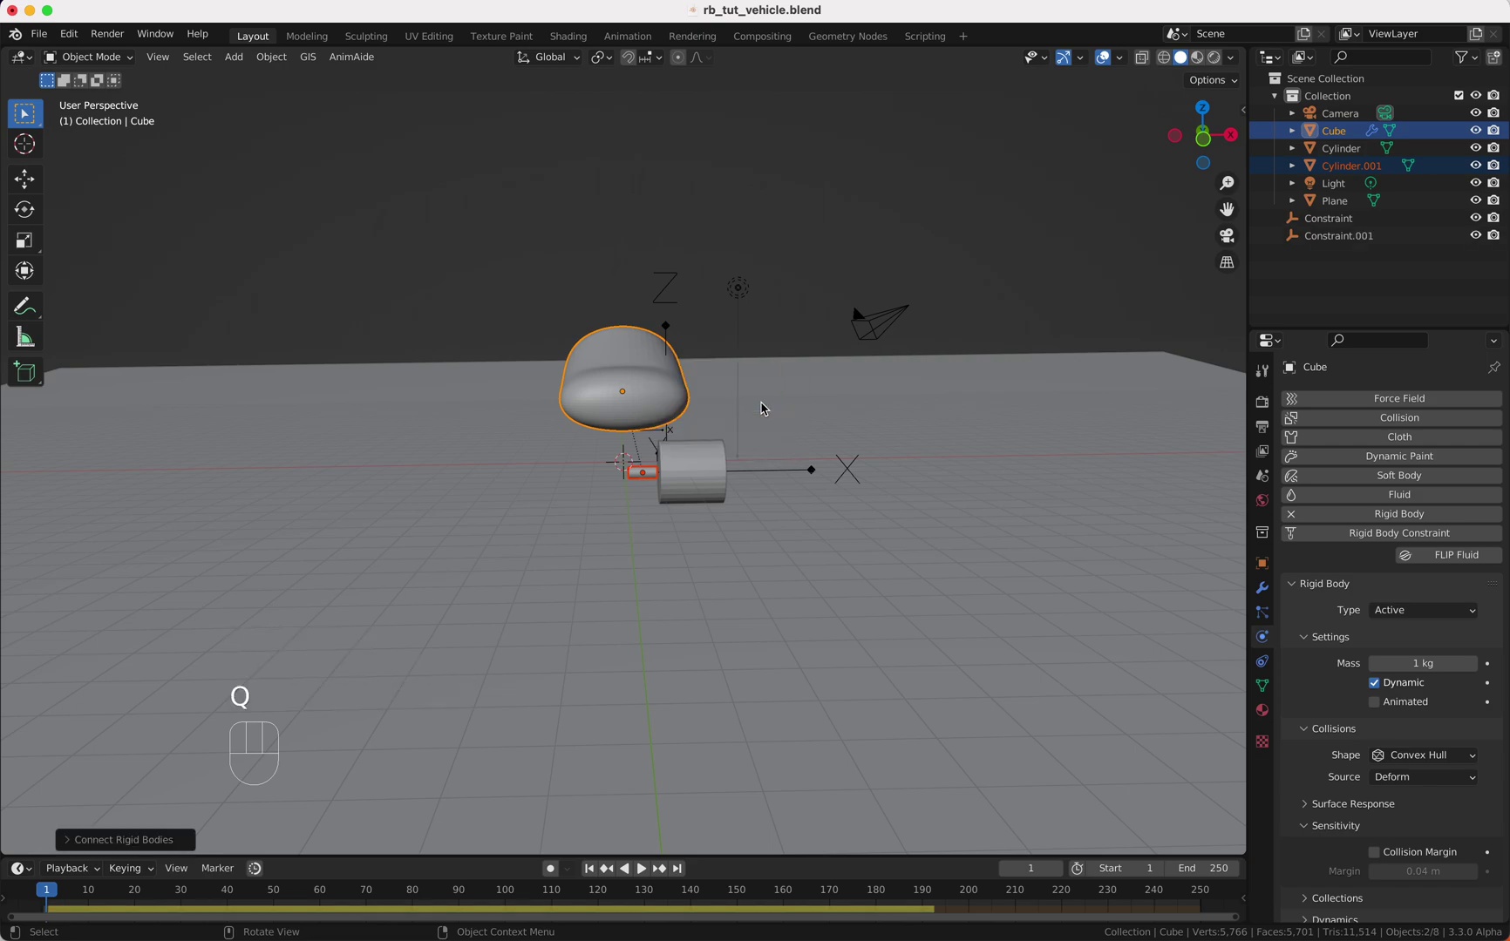
# - Change the type of the constraint between car body and axle to Generic Spring
pyautogui.click(1334, 235)
pyautogui.hscroll(5, 1028, 576)
pyautogui.click(1423, 495)
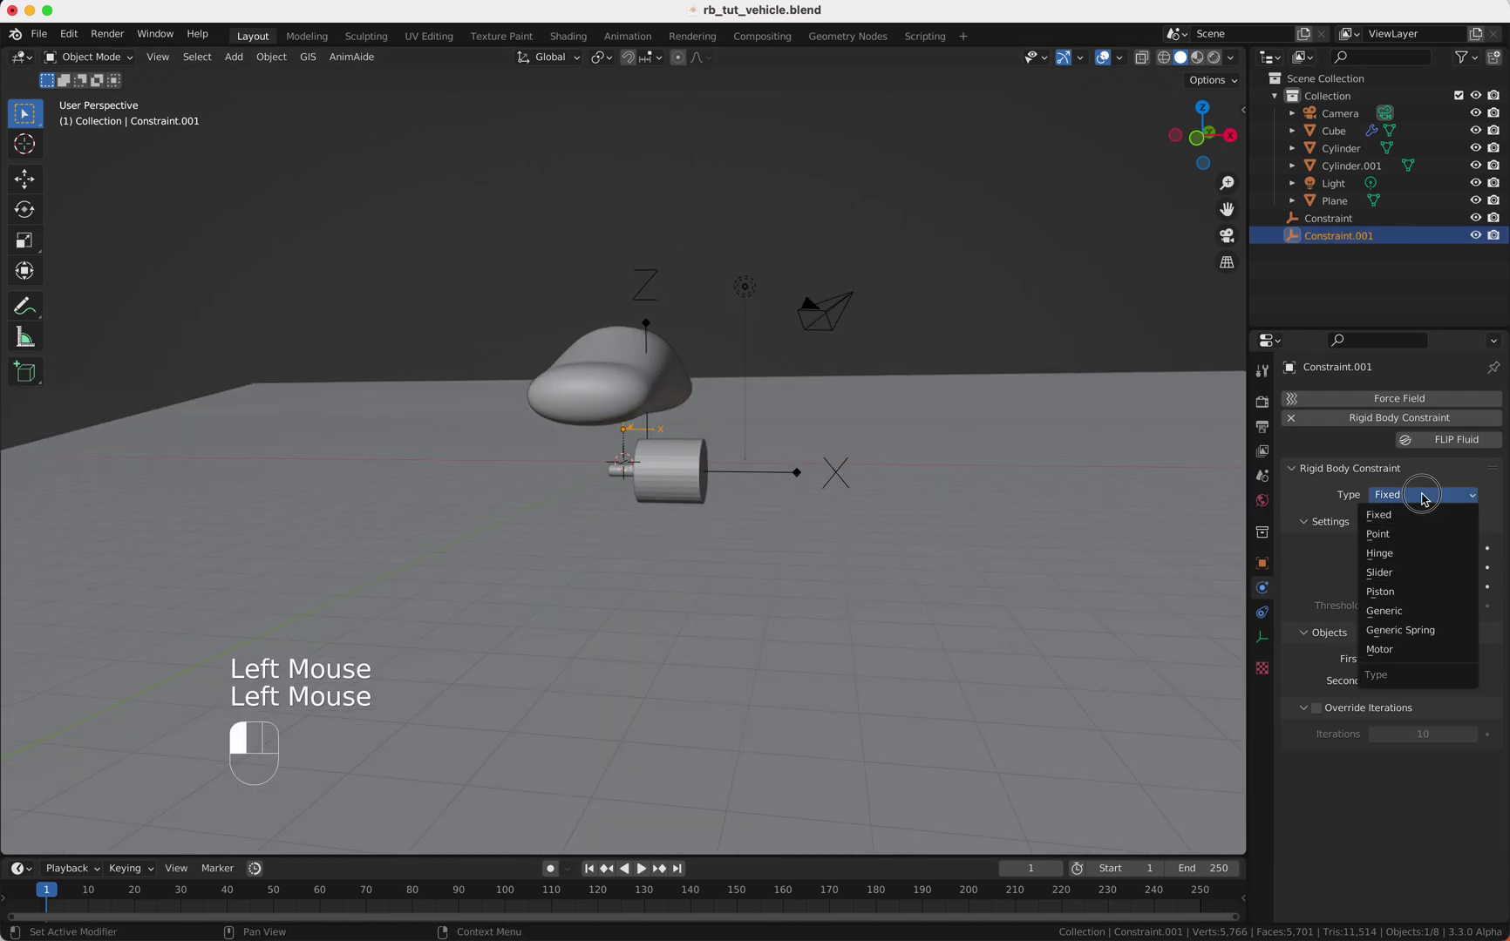
pyautogui.click(1412, 630)
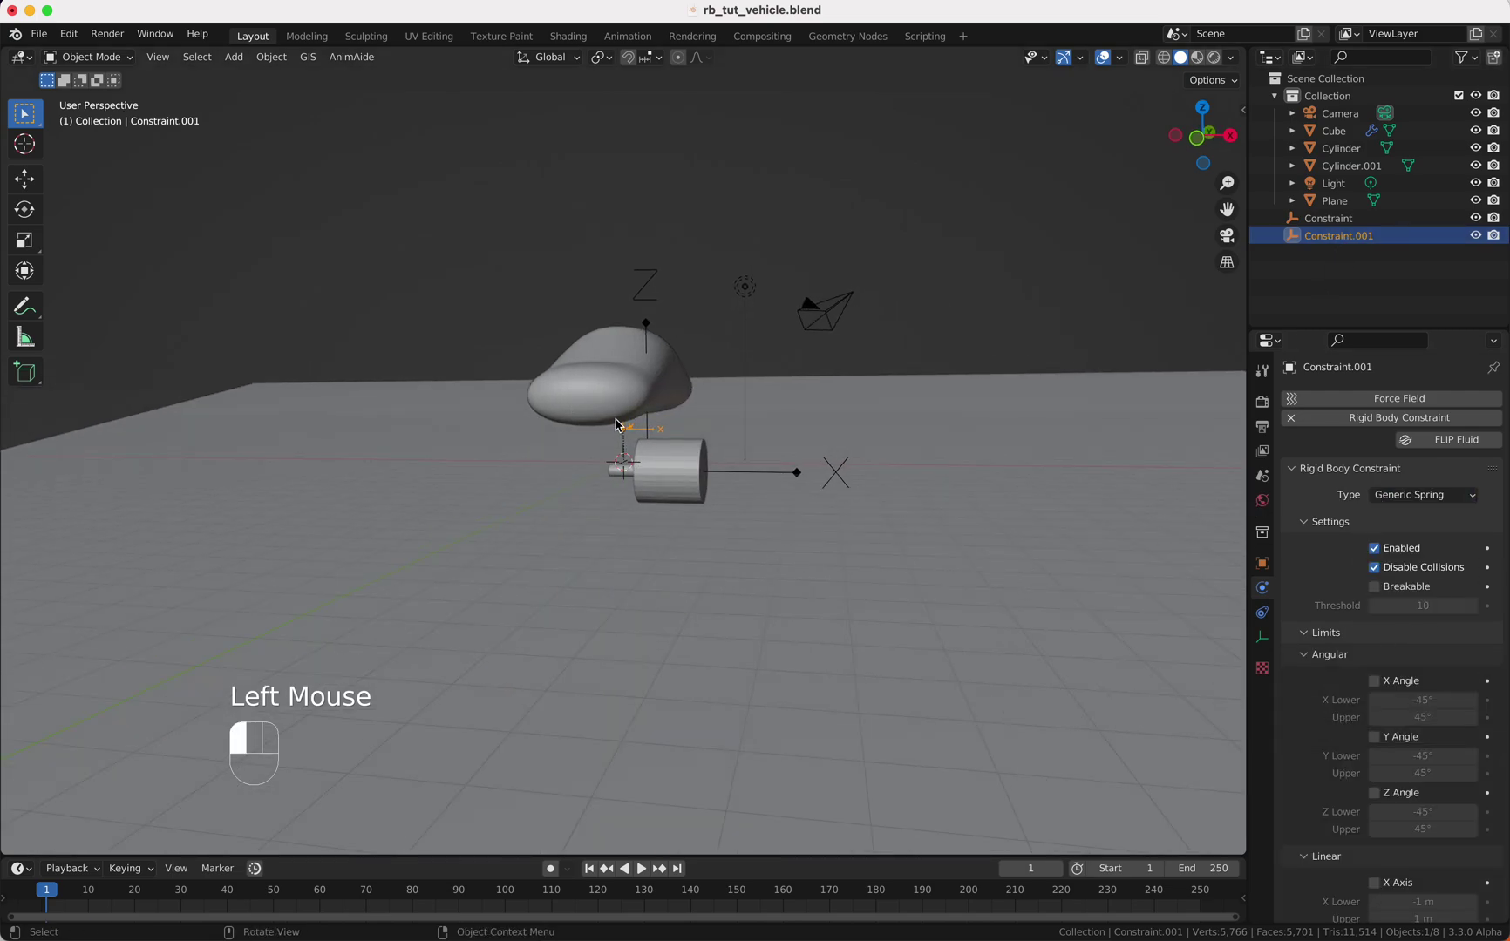
# - Enable the spring constraint's angular limits on X, Y and Z with all lower and upper values at 0°
pyautogui.hscroll(-3, 620, 425)
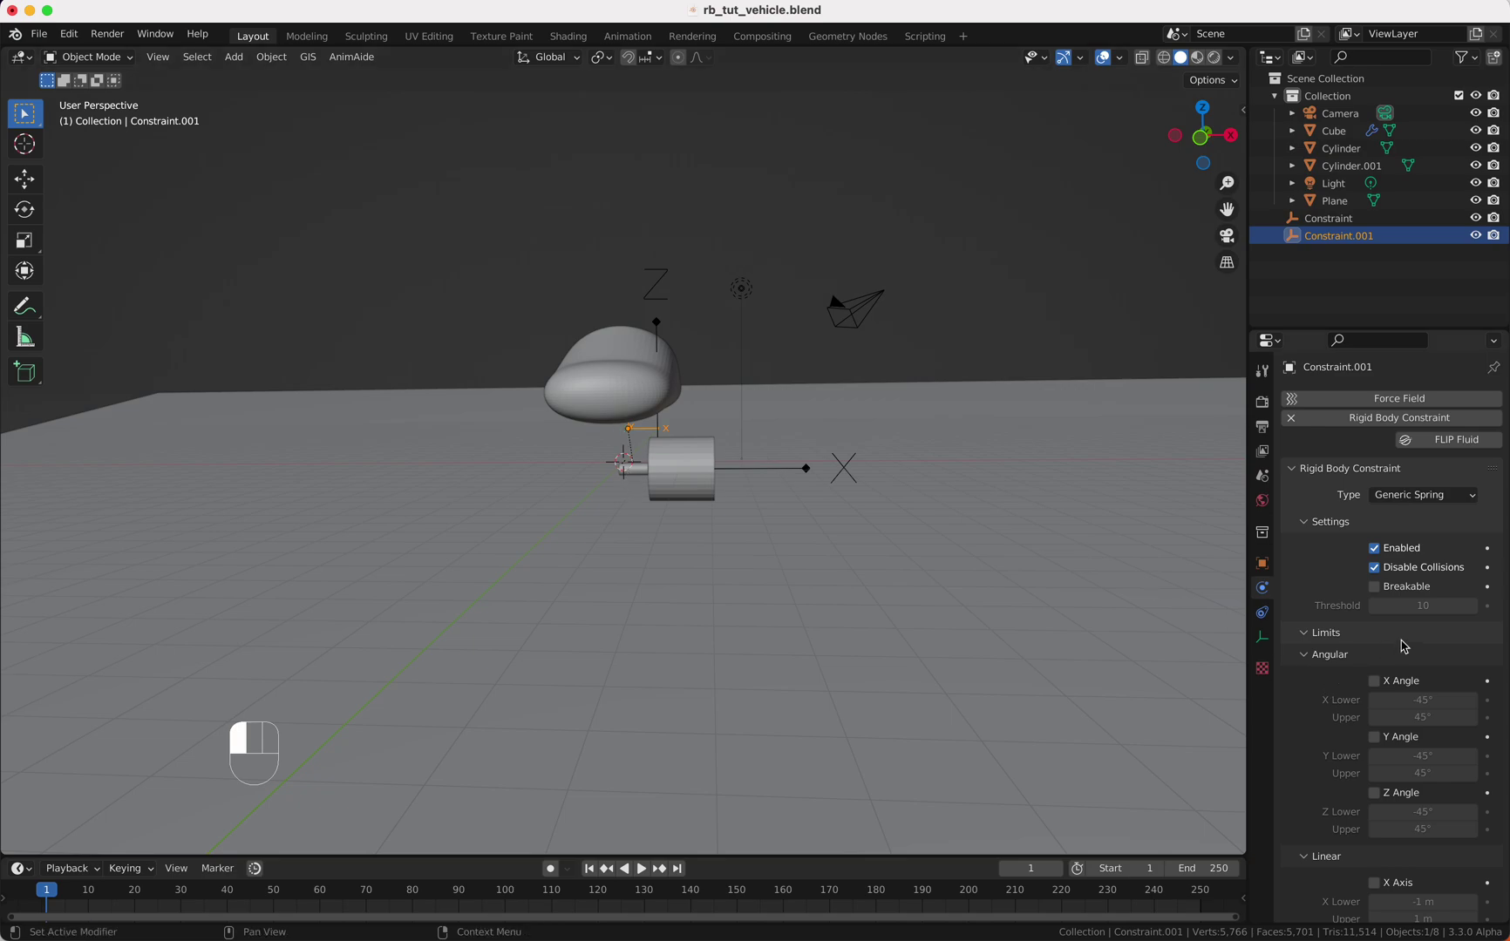
pyautogui.scroll(-2, 1403, 646)
pyautogui.scroll(2, 835, 499)
pyautogui.scroll(-4, 835, 499)
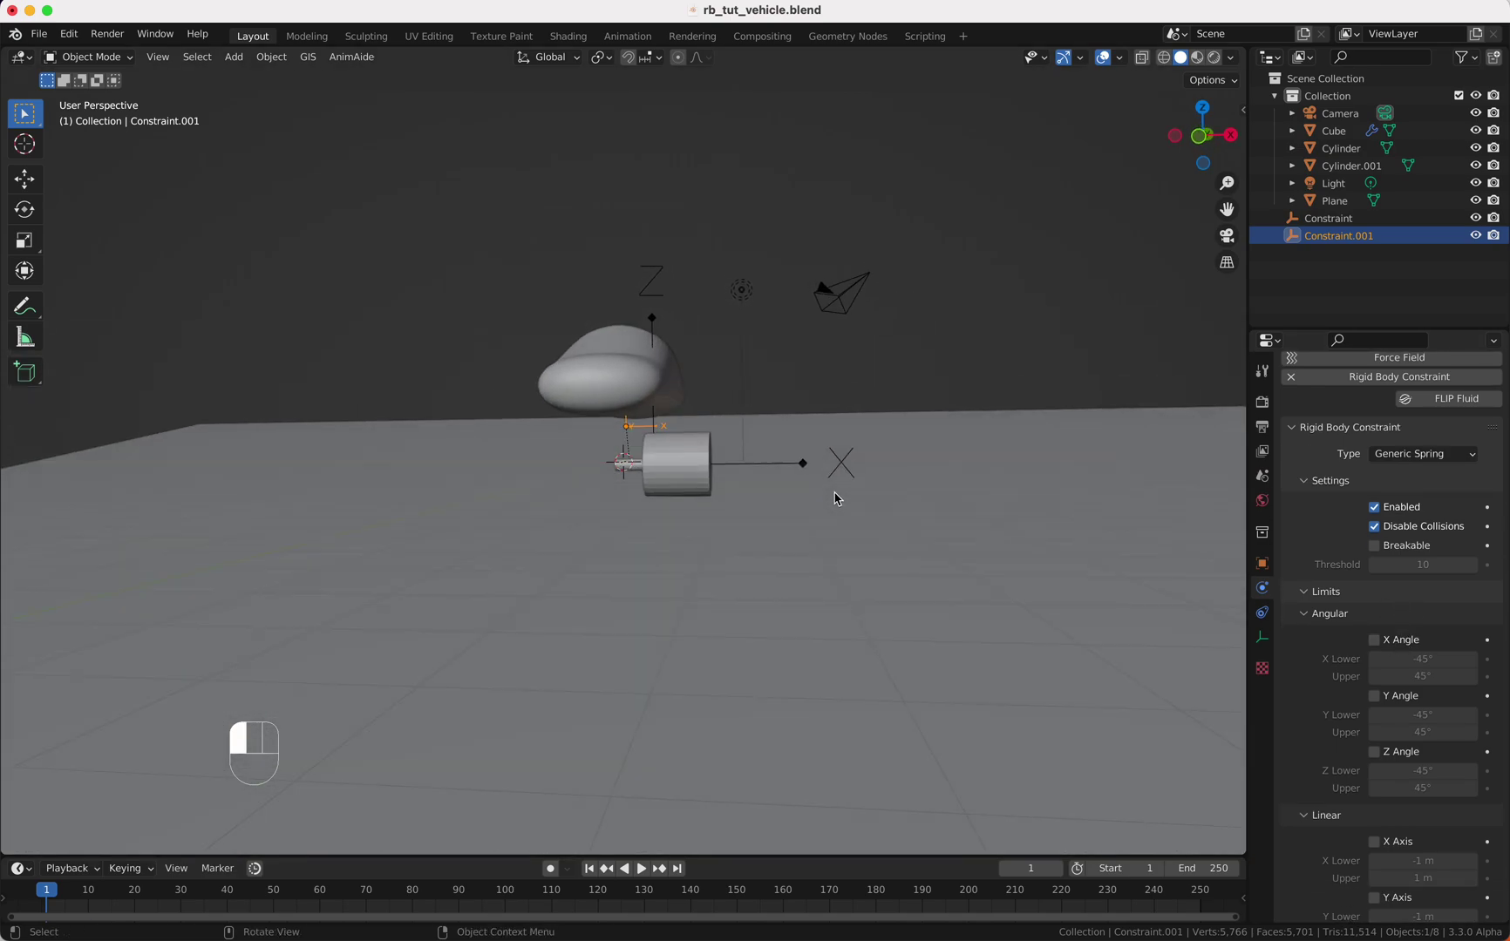
pyautogui.hscroll(5, 836, 499)
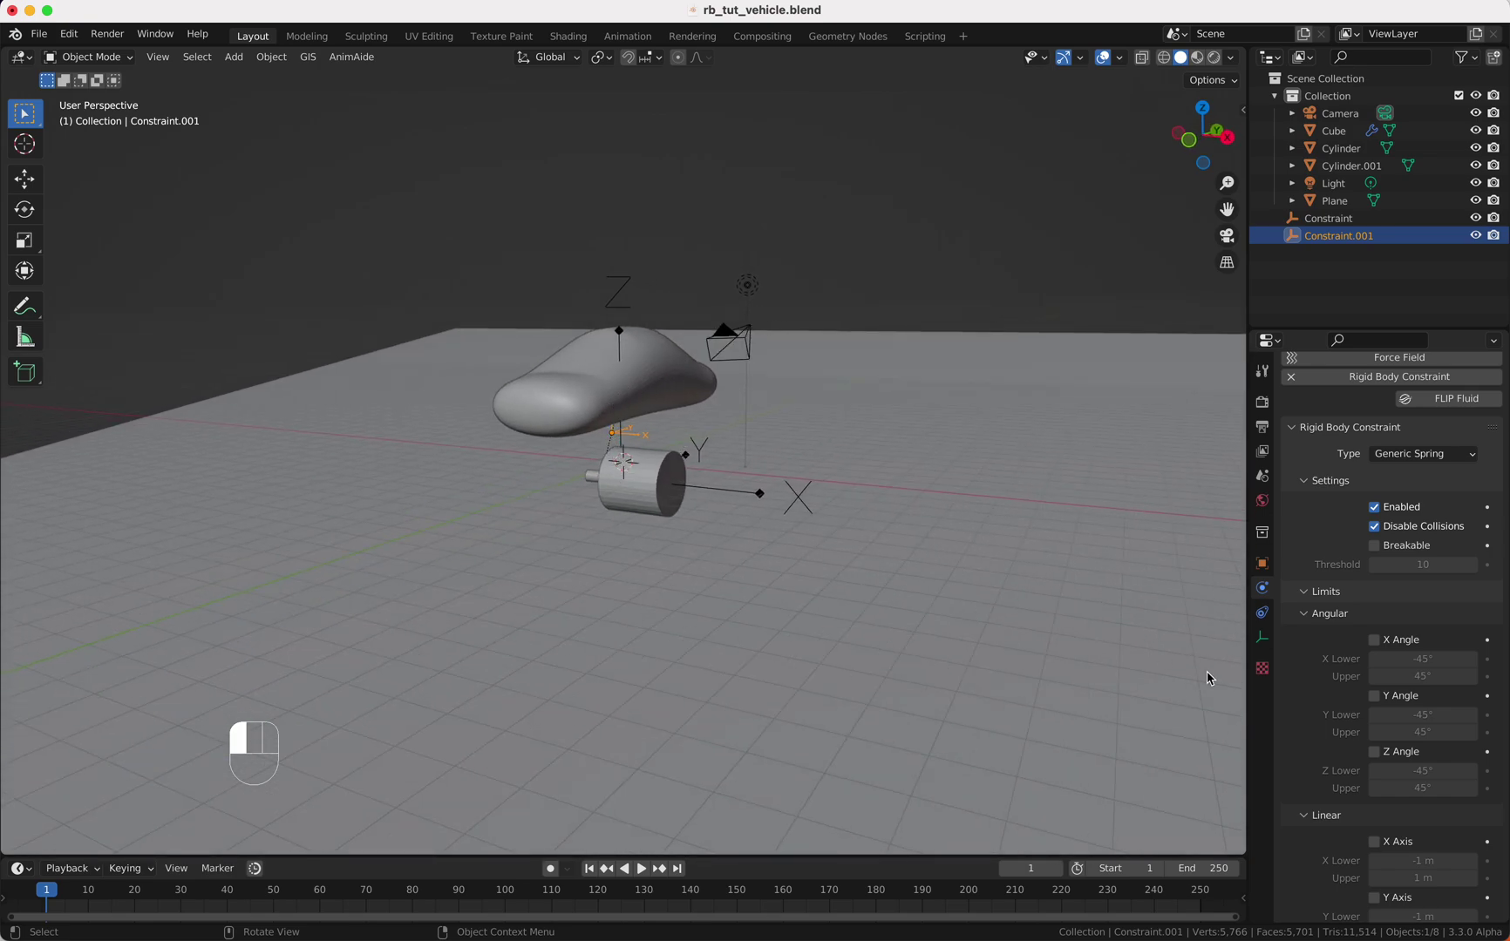
pyautogui.scroll(-2, 1394, 677)
pyautogui.moveTo(1375, 597); pyautogui.dragTo(1379, 720)
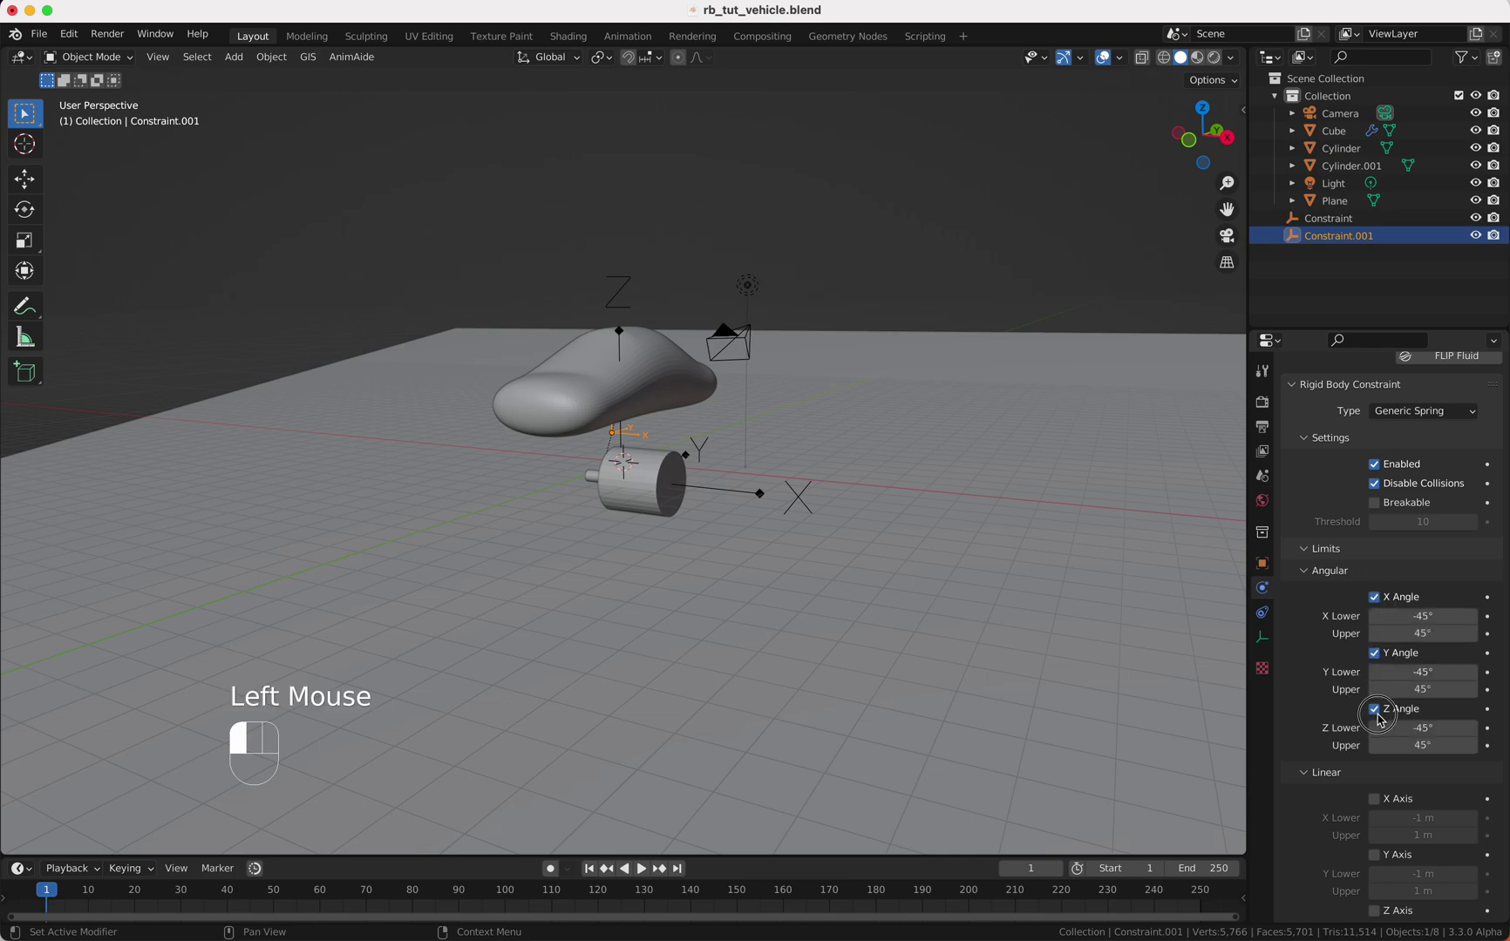
pyautogui.moveTo(1423, 616); pyautogui.dragTo(1423, 746)
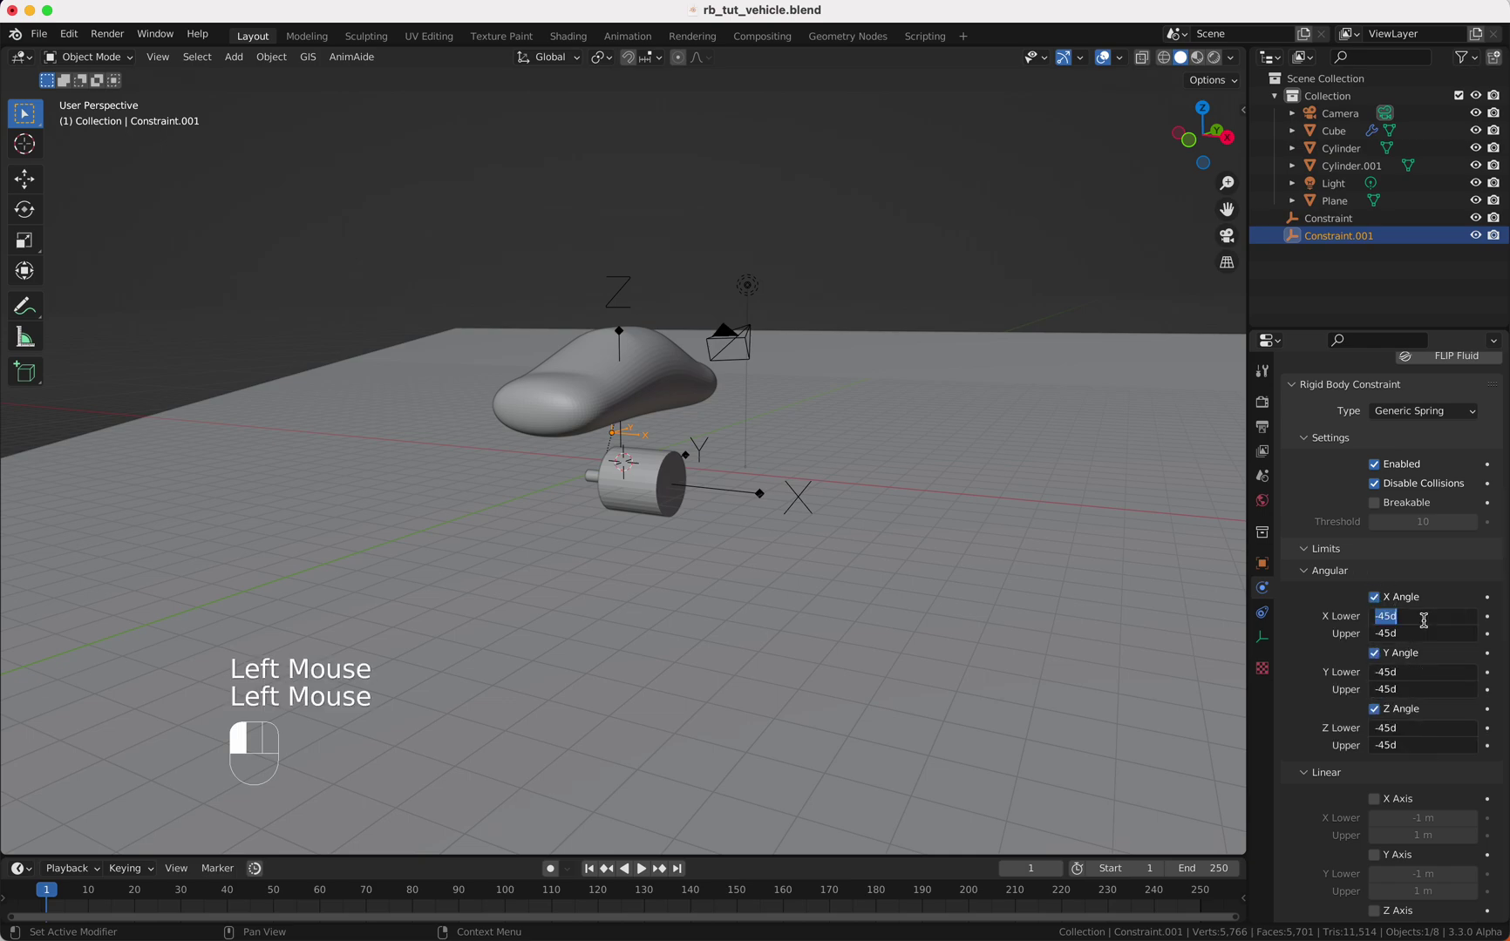
pyautogui.write('0')
pyautogui.press('Return')
pyautogui.scroll(-10, 1423, 620)
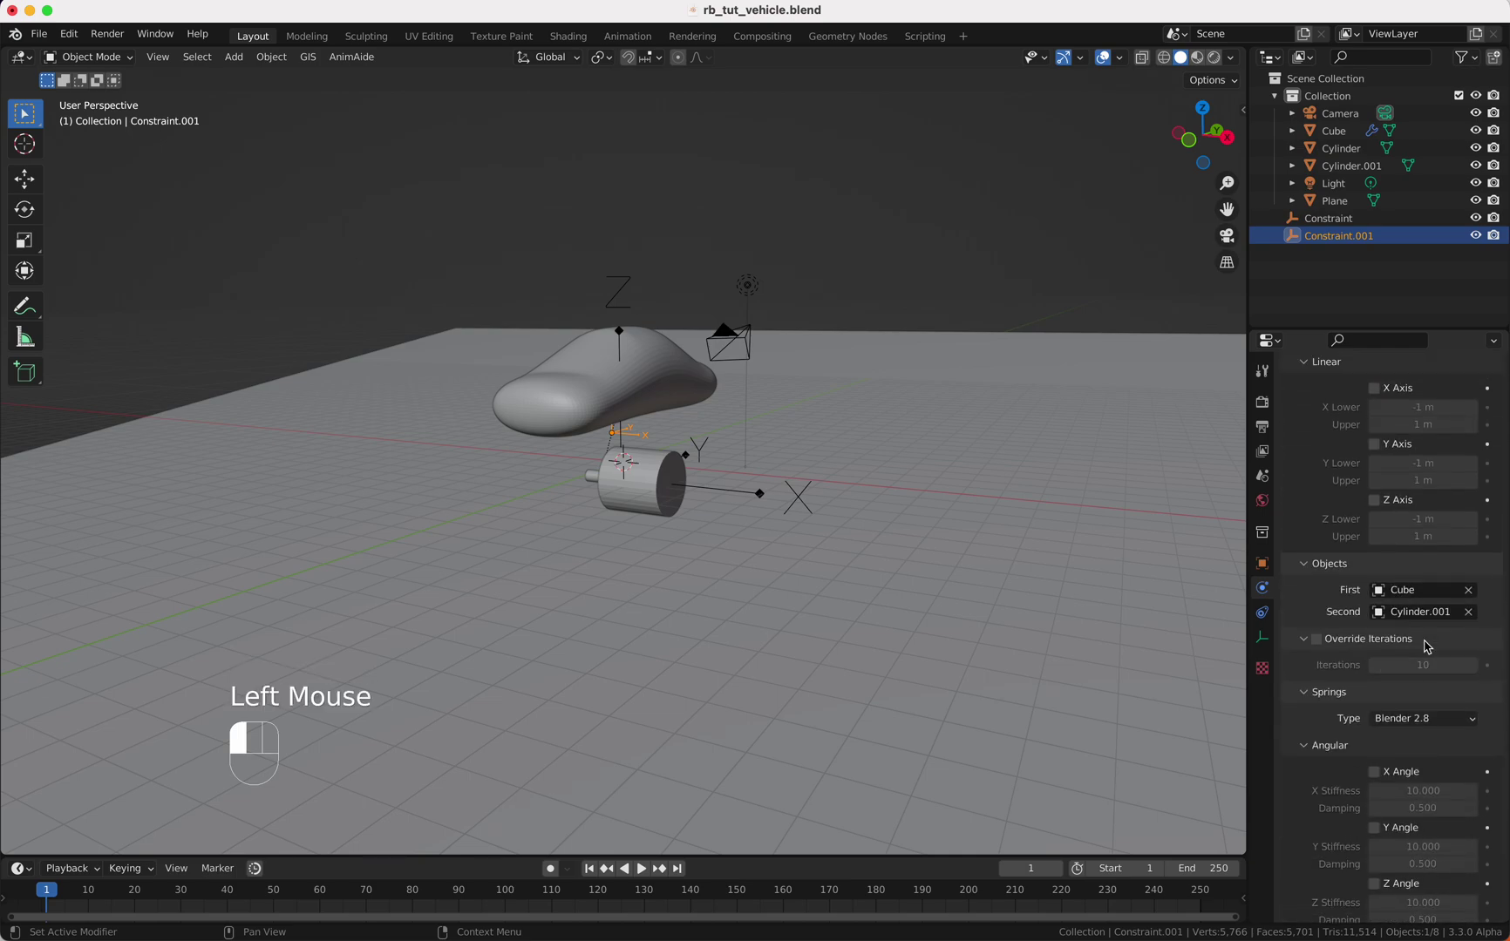
# - Enable the spring constraint's linear limits on X and Y with all lower and upper values at 0 m
pyautogui.moveTo(1394, 410); pyautogui.dragTo(1423, 424)
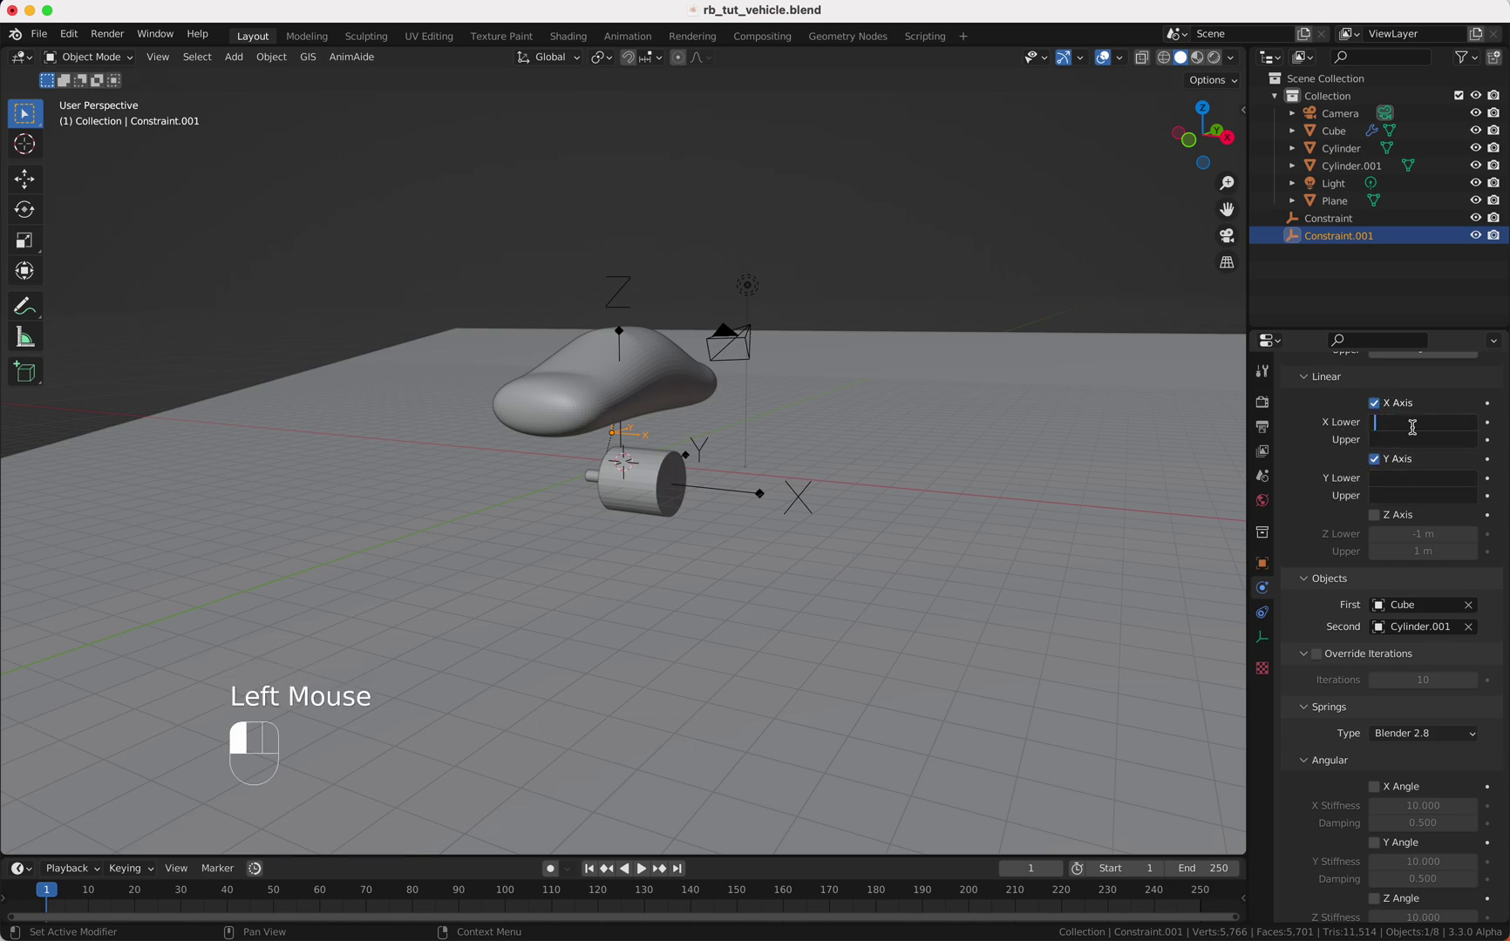
pyautogui.write('0')
pyautogui.press('Return')
# - Enable the constraint's linear spring on the Z axis with stiffness 50 and damping 5
pyautogui.scroll(-6, 1420, 523)
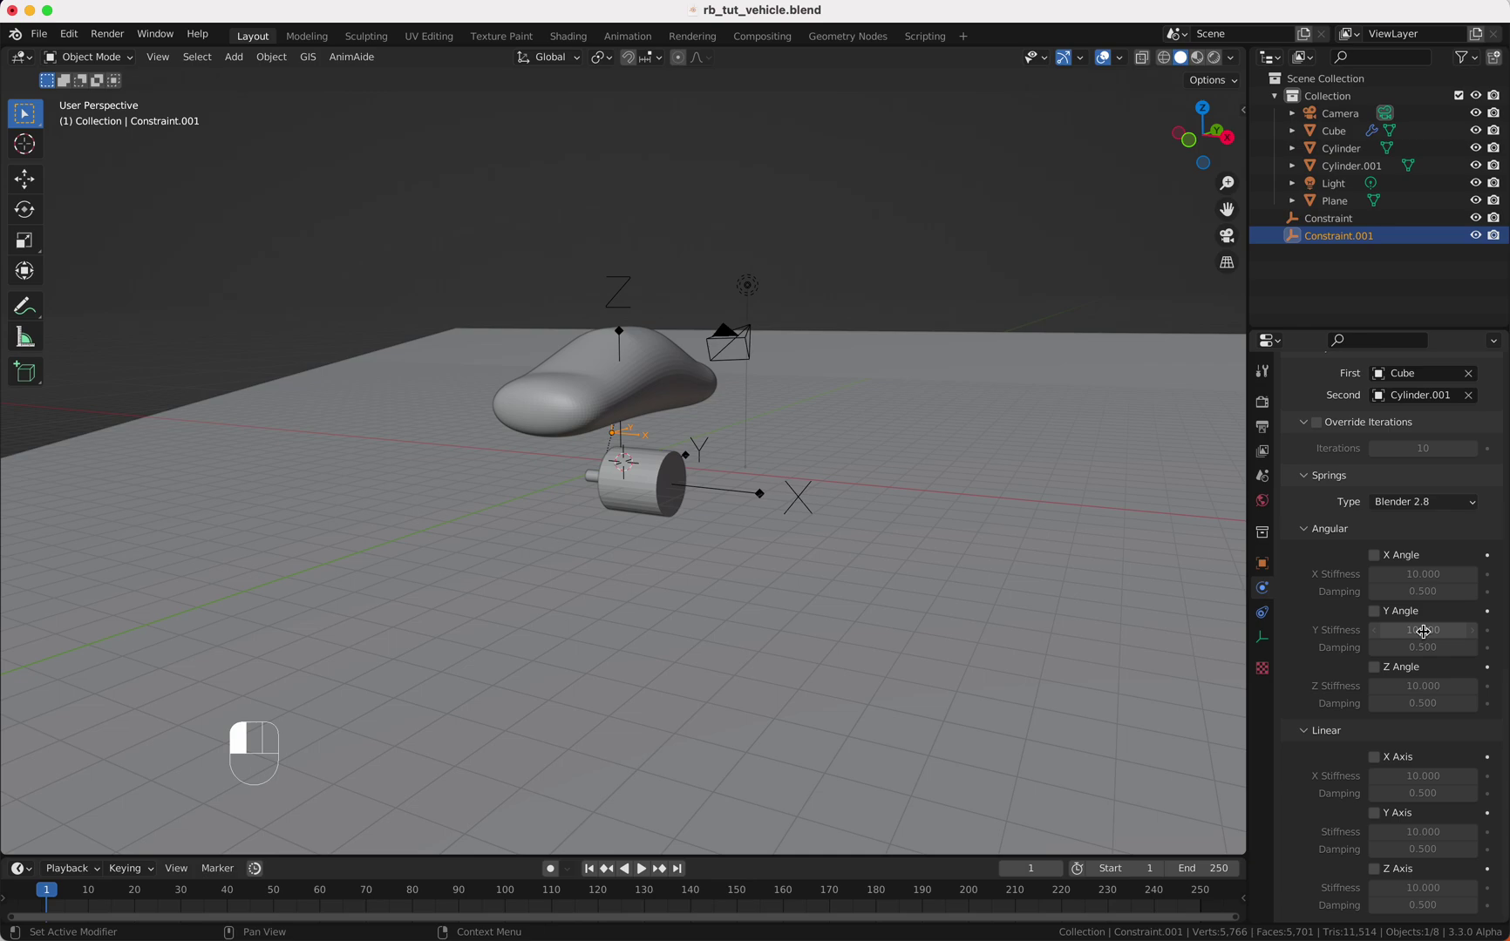
pyautogui.click(1375, 870)
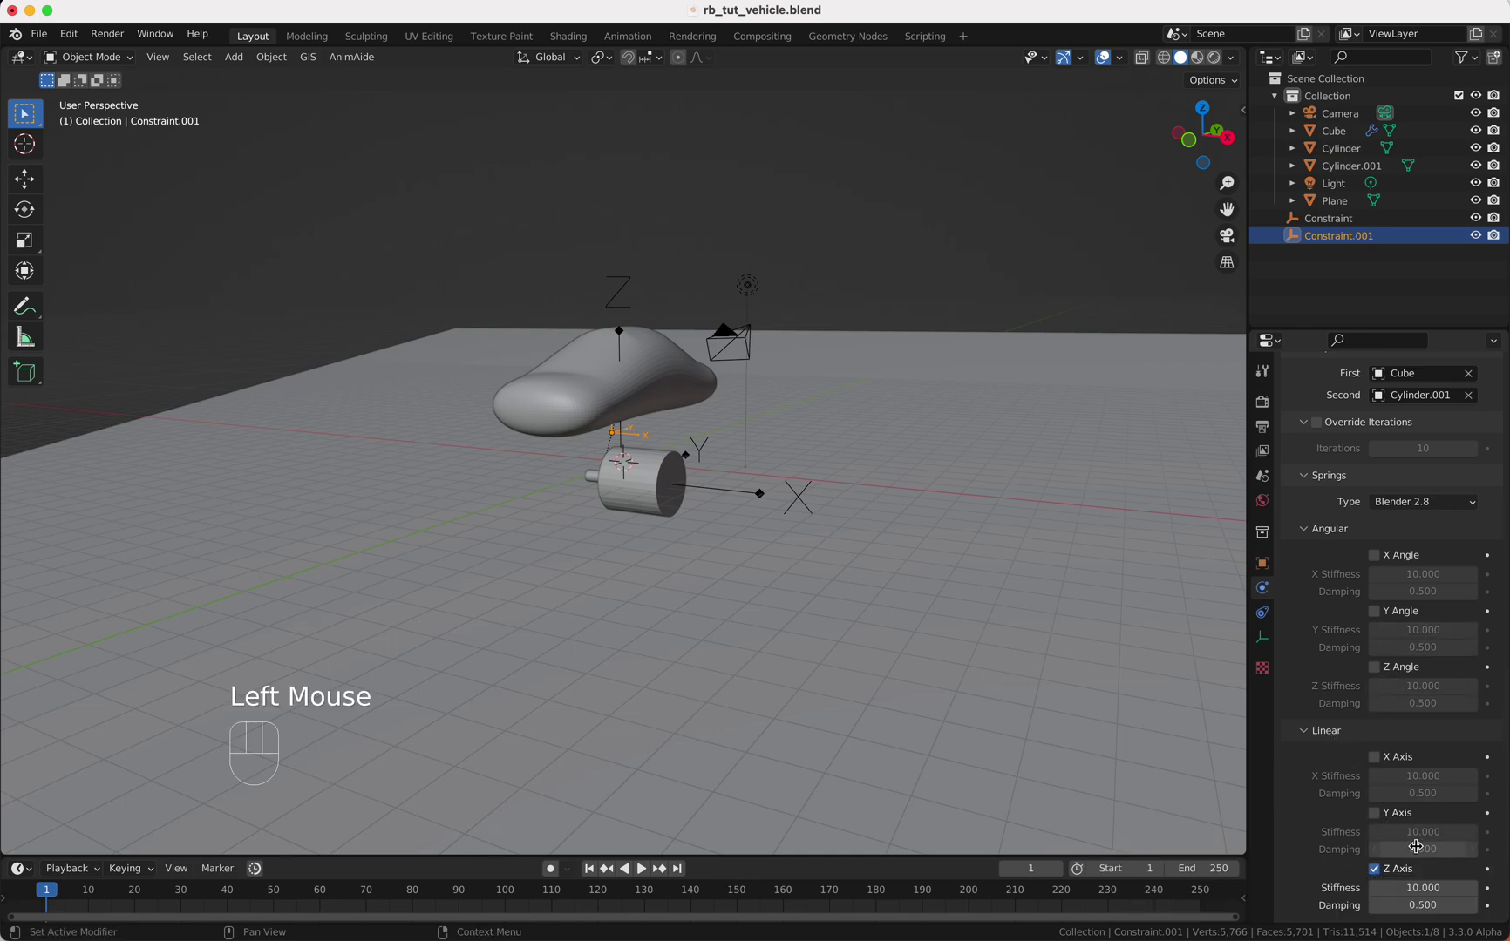
pyautogui.click(1415, 888)
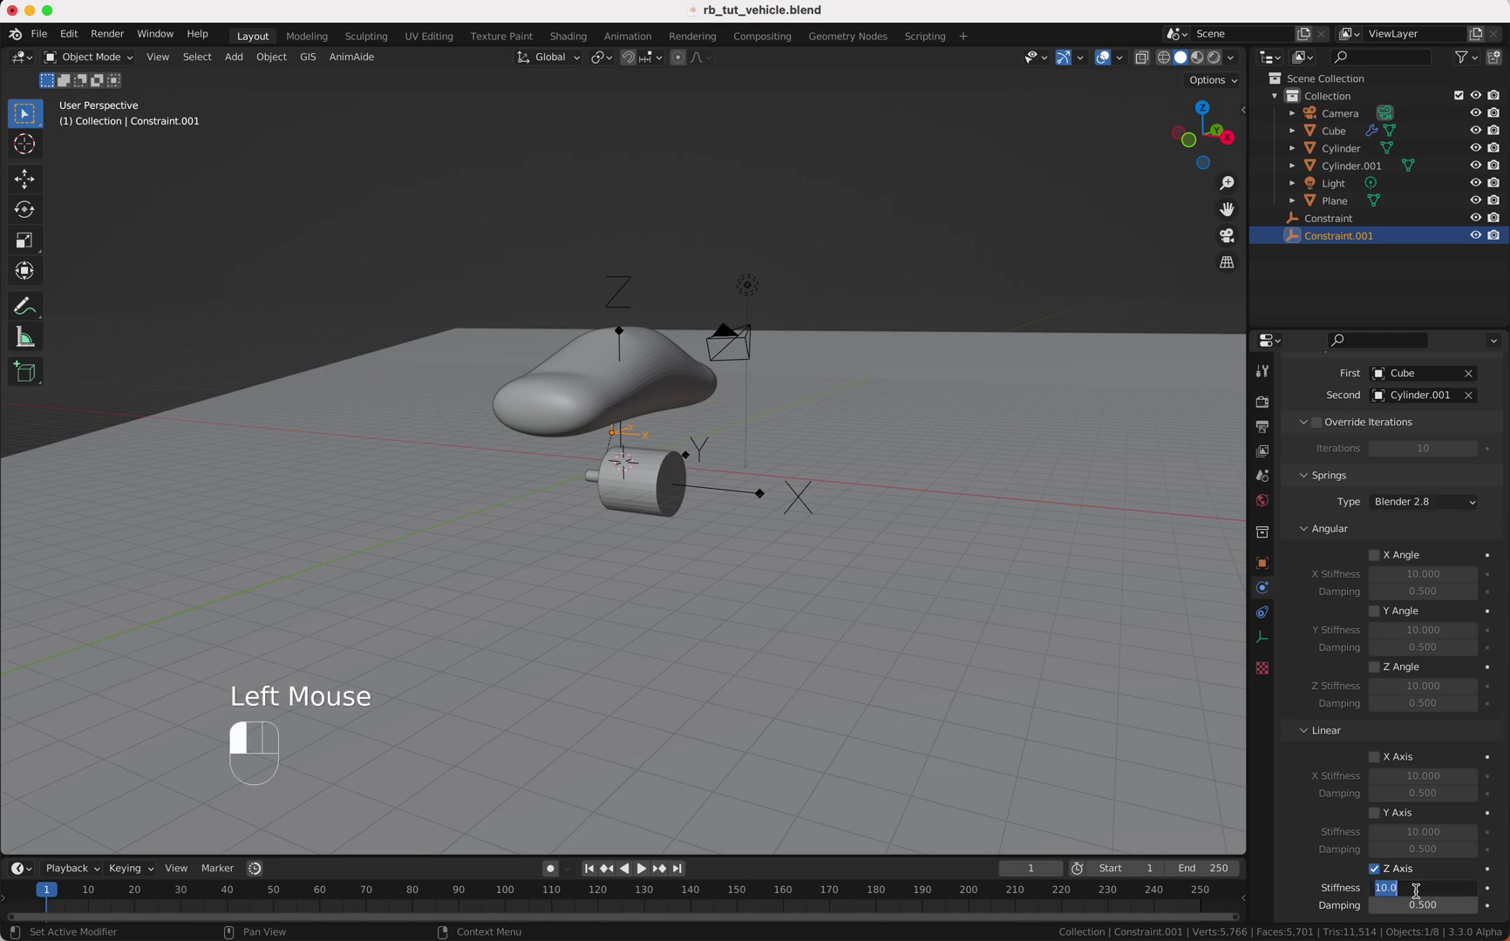
pyautogui.write('50')
pyautogui.press('Return')
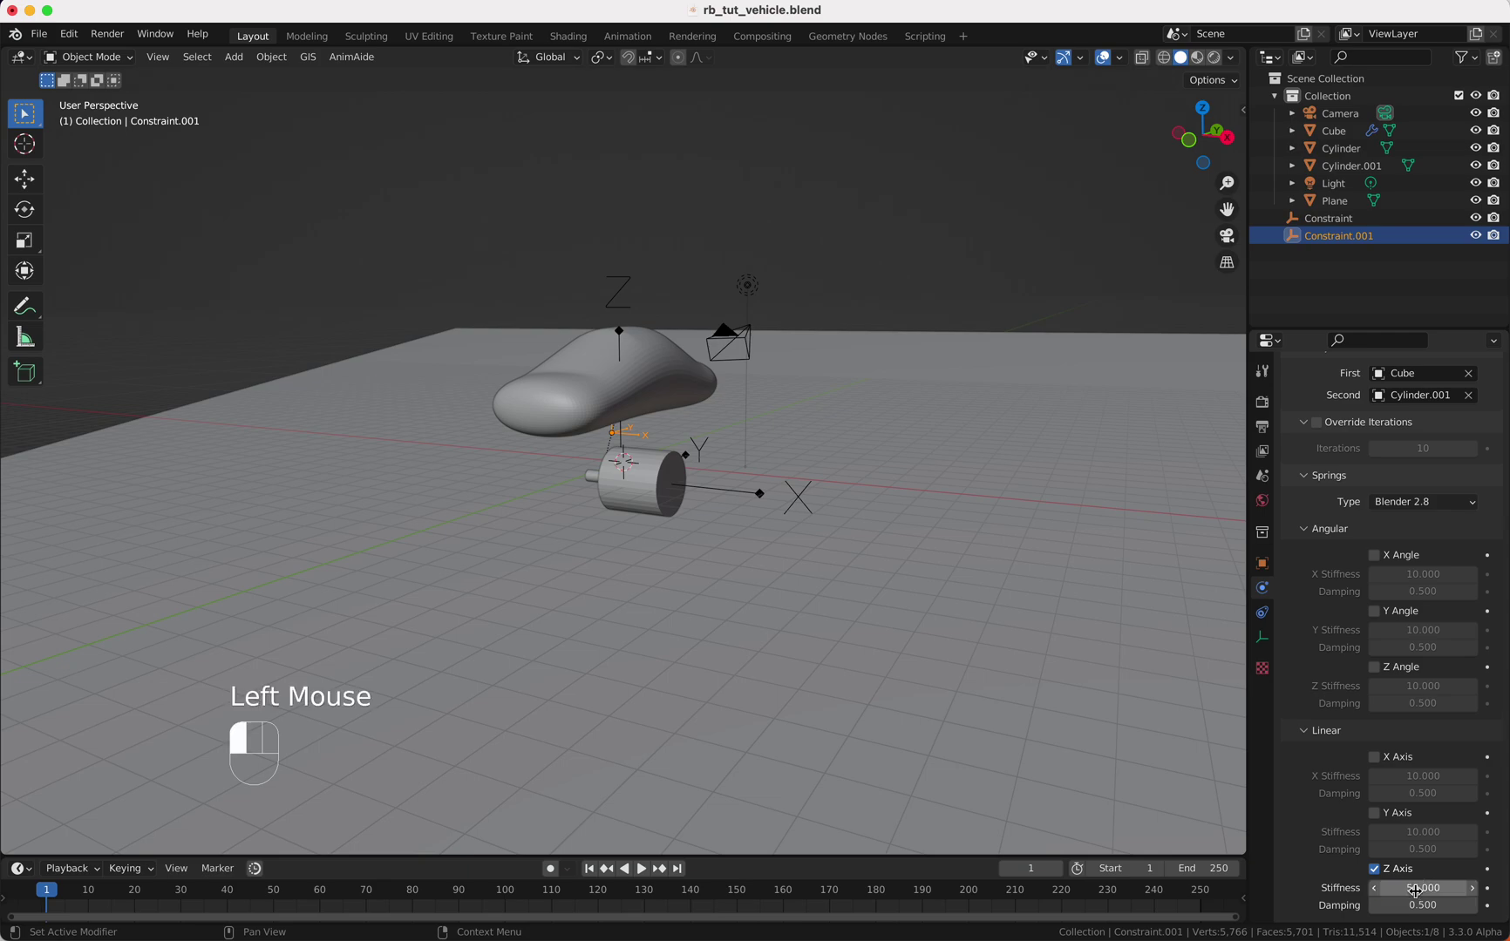
pyautogui.click(1425, 907)
pyautogui.write('5')
pyautogui.press('Return')
# - Play the simulation to examine how the car body behaves on its single sprung wheel, and return to the first frame
pyautogui.press('space')
pyautogui.scroll(-5, 751, 531)
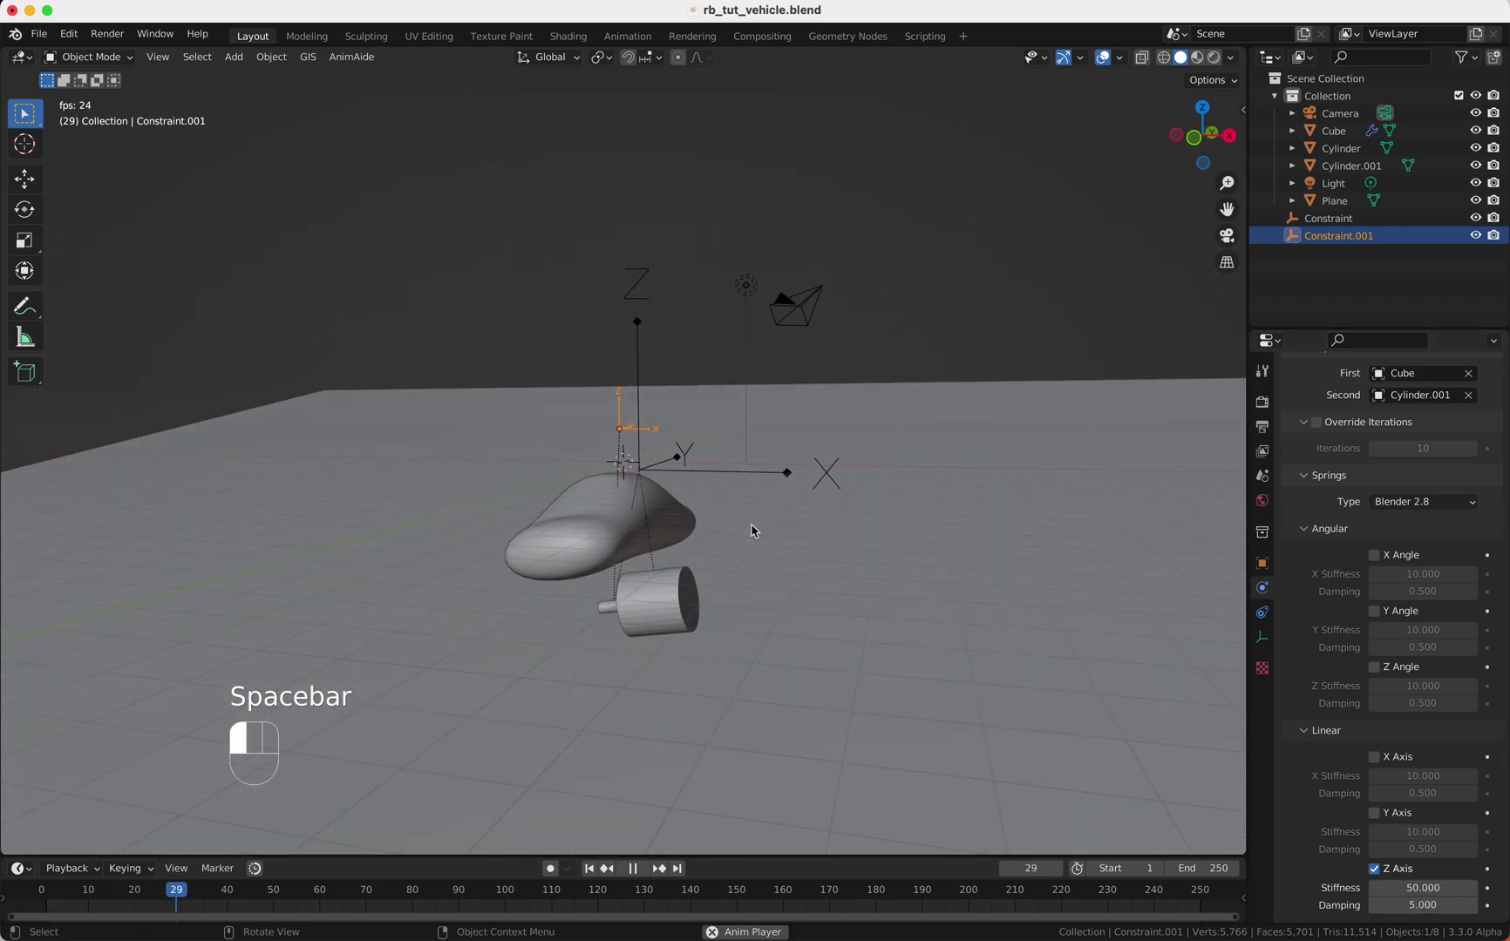
pyautogui.keyDown('super'); pyautogui.scroll(-3, 752, 531); pyautogui.keyUp('super')
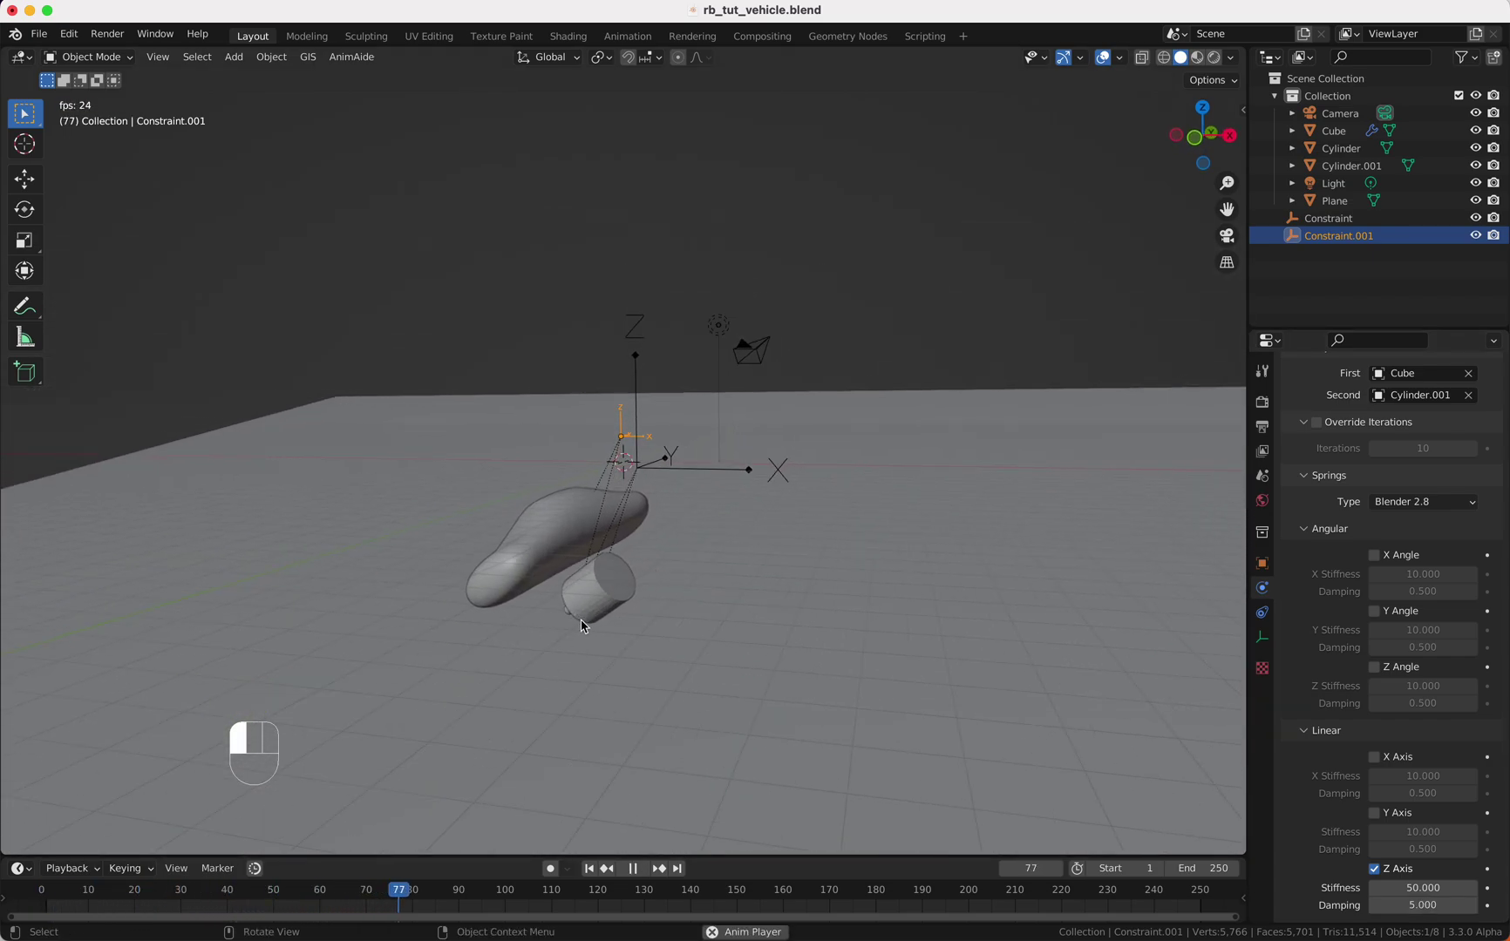
pyautogui.scroll(5, 582, 620)
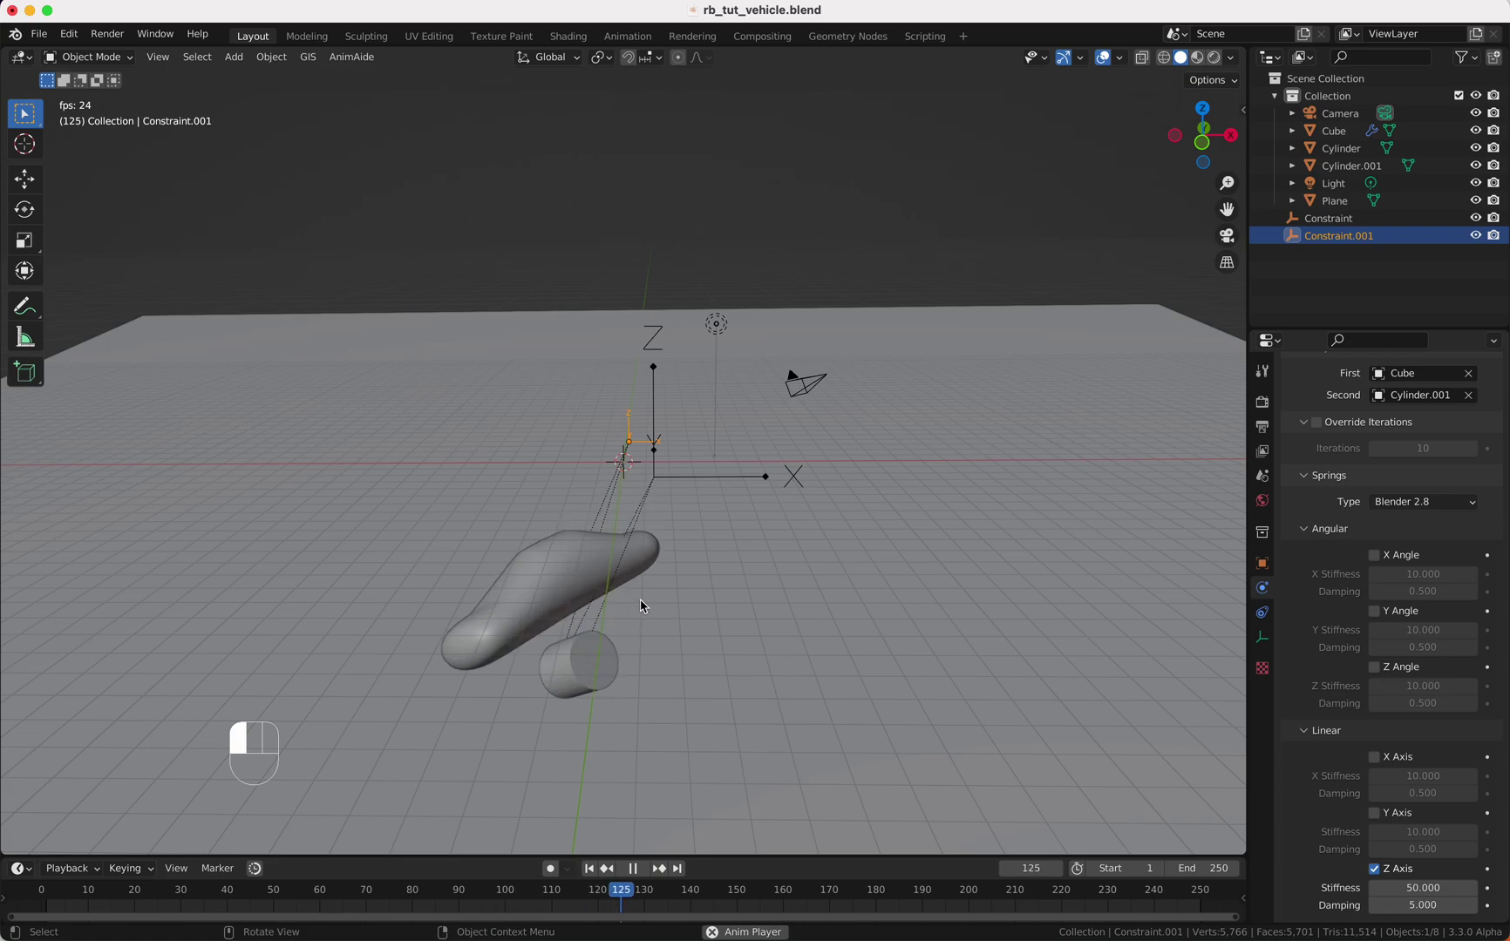
pyautogui.press('space')
pyautogui.hotkey('shift', 'Left')
pyautogui.scroll(3, 641, 603)
pyautogui.scroll(-5, 641, 603)
pyautogui.scroll(3, 641, 604)
pyautogui.scroll(3, 640, 605)
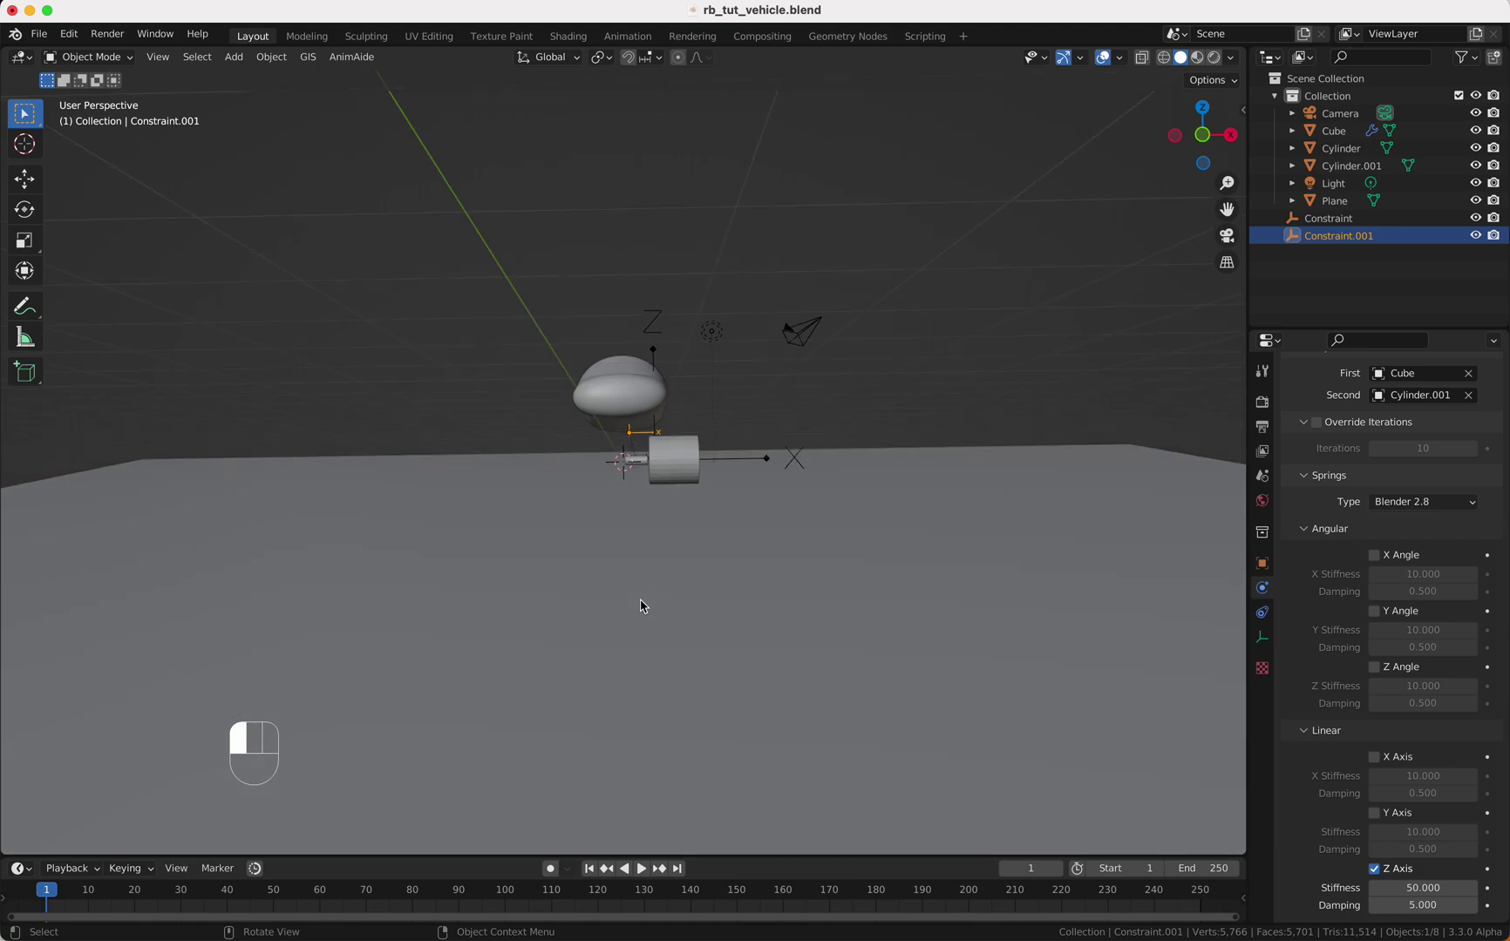
pyautogui.scroll(3, 640, 607)
pyautogui.scroll(-4, 641, 607)
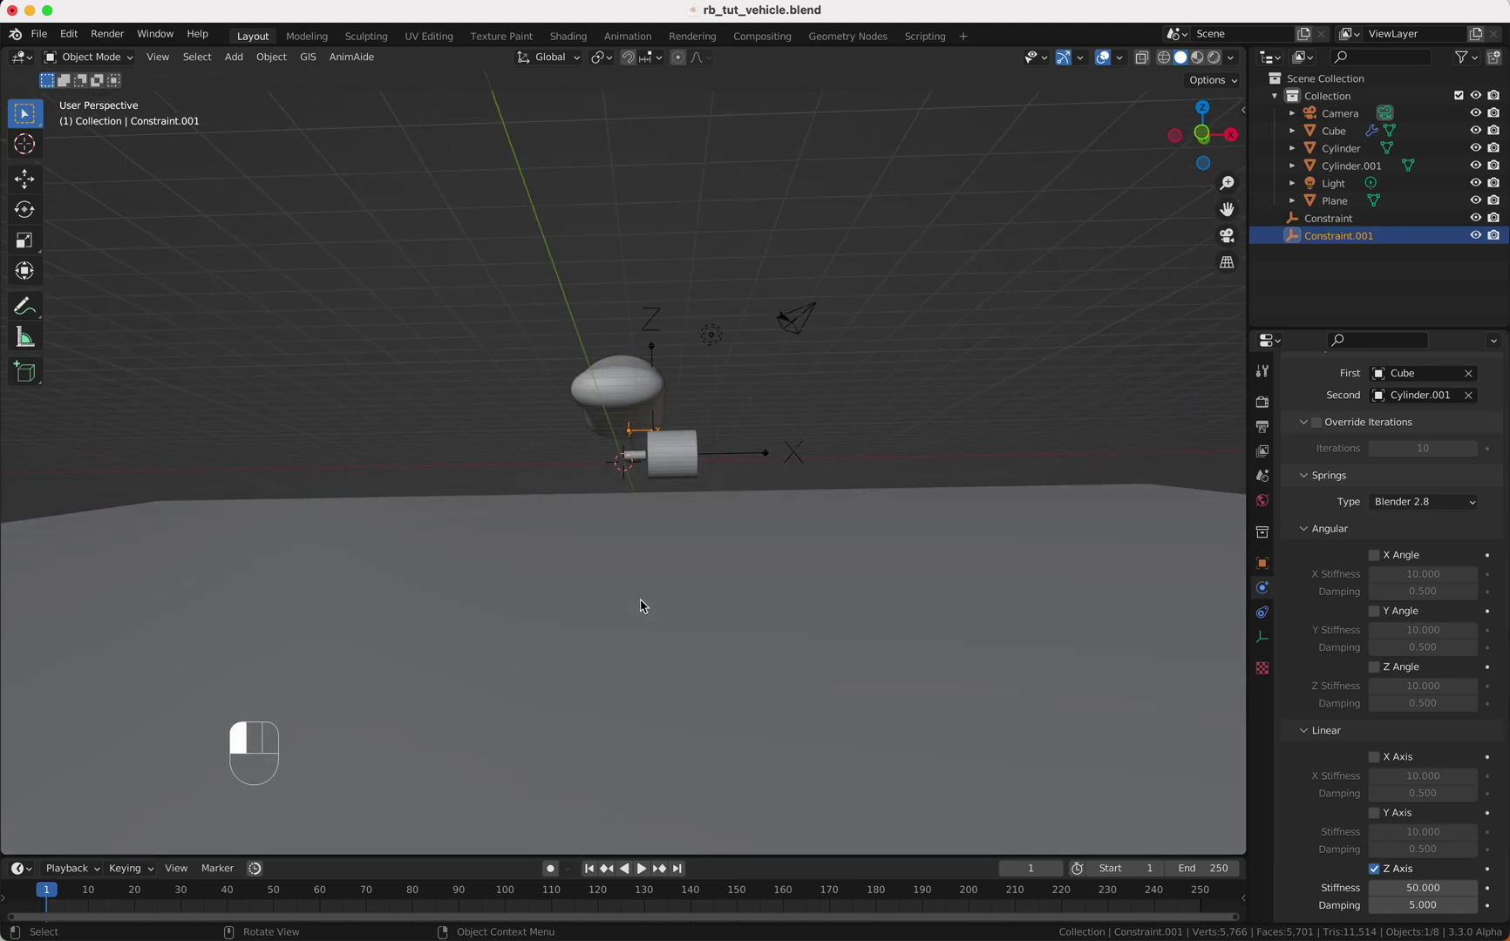
pyautogui.scroll(-3, 638, 478)
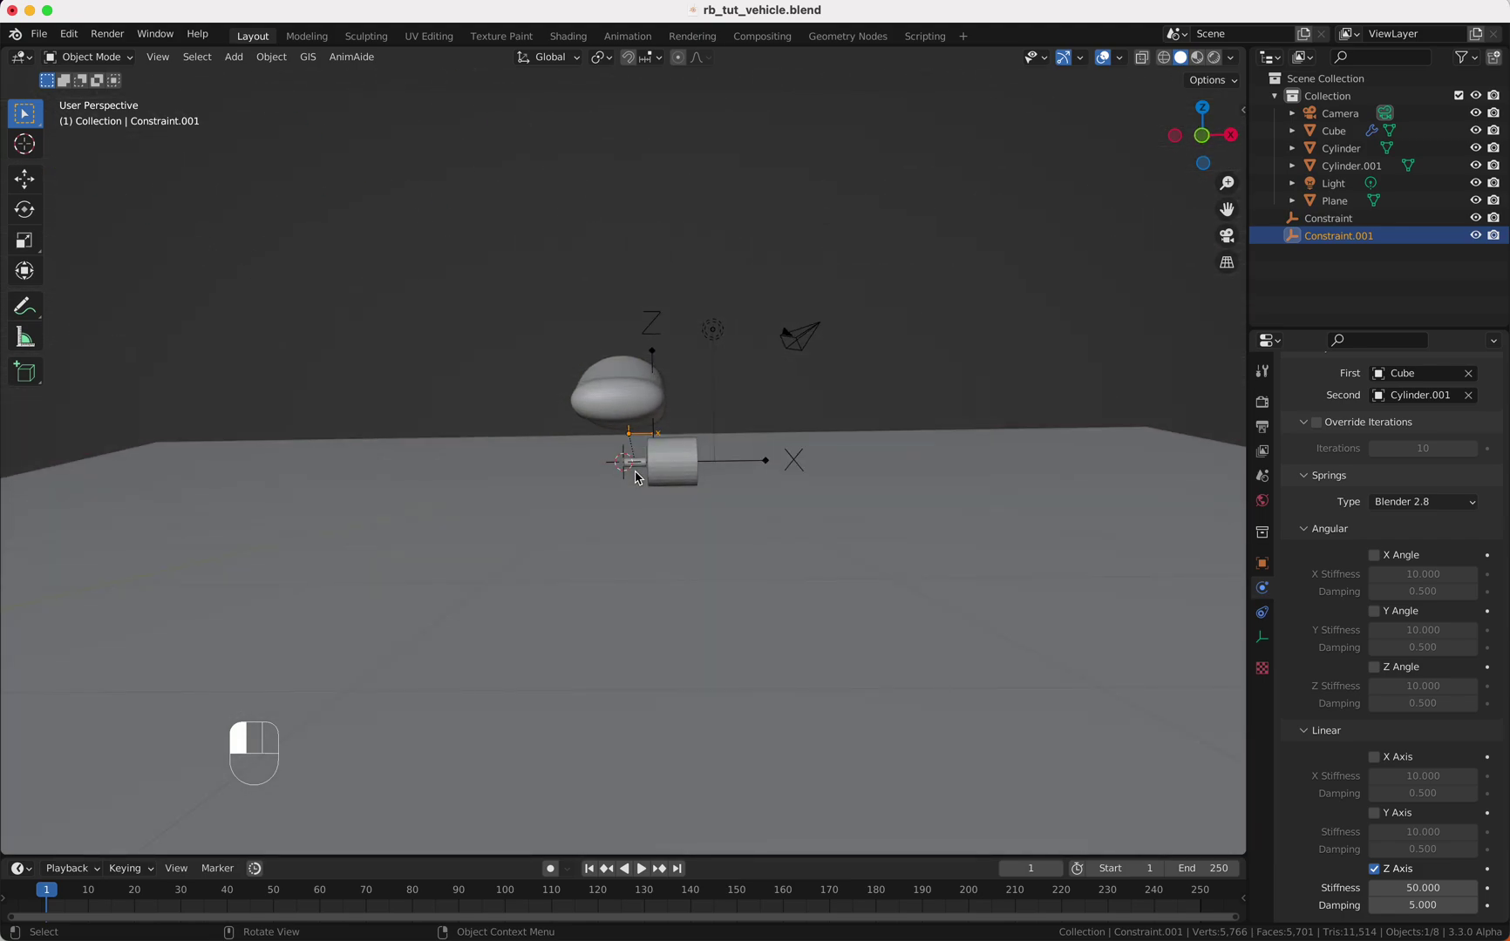
# - Duplicate the wheel, axle and both their constraints together, moving the copies about 4.46 m along the Y axis
pyautogui.press('KP_3')
pyautogui.scroll(-3, 638, 478)
pyautogui.press('KP_3')
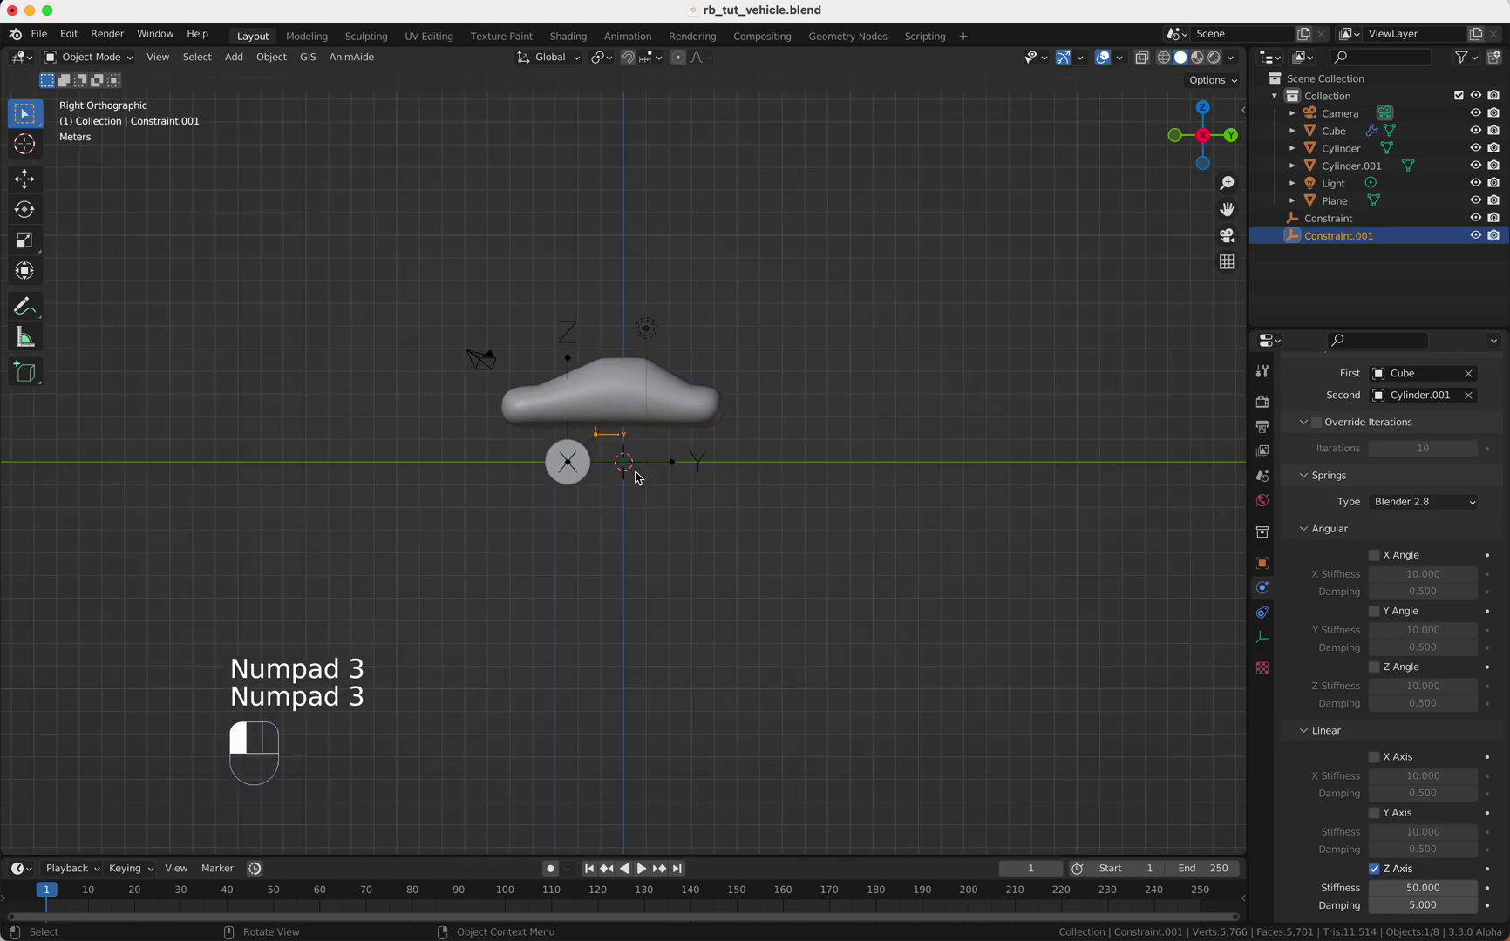
pyautogui.moveTo(544, 431); pyautogui.dragTo(611, 471)
pyautogui.scroll(-3, 611, 471)
pyautogui.hscroll(-10, 611, 478)
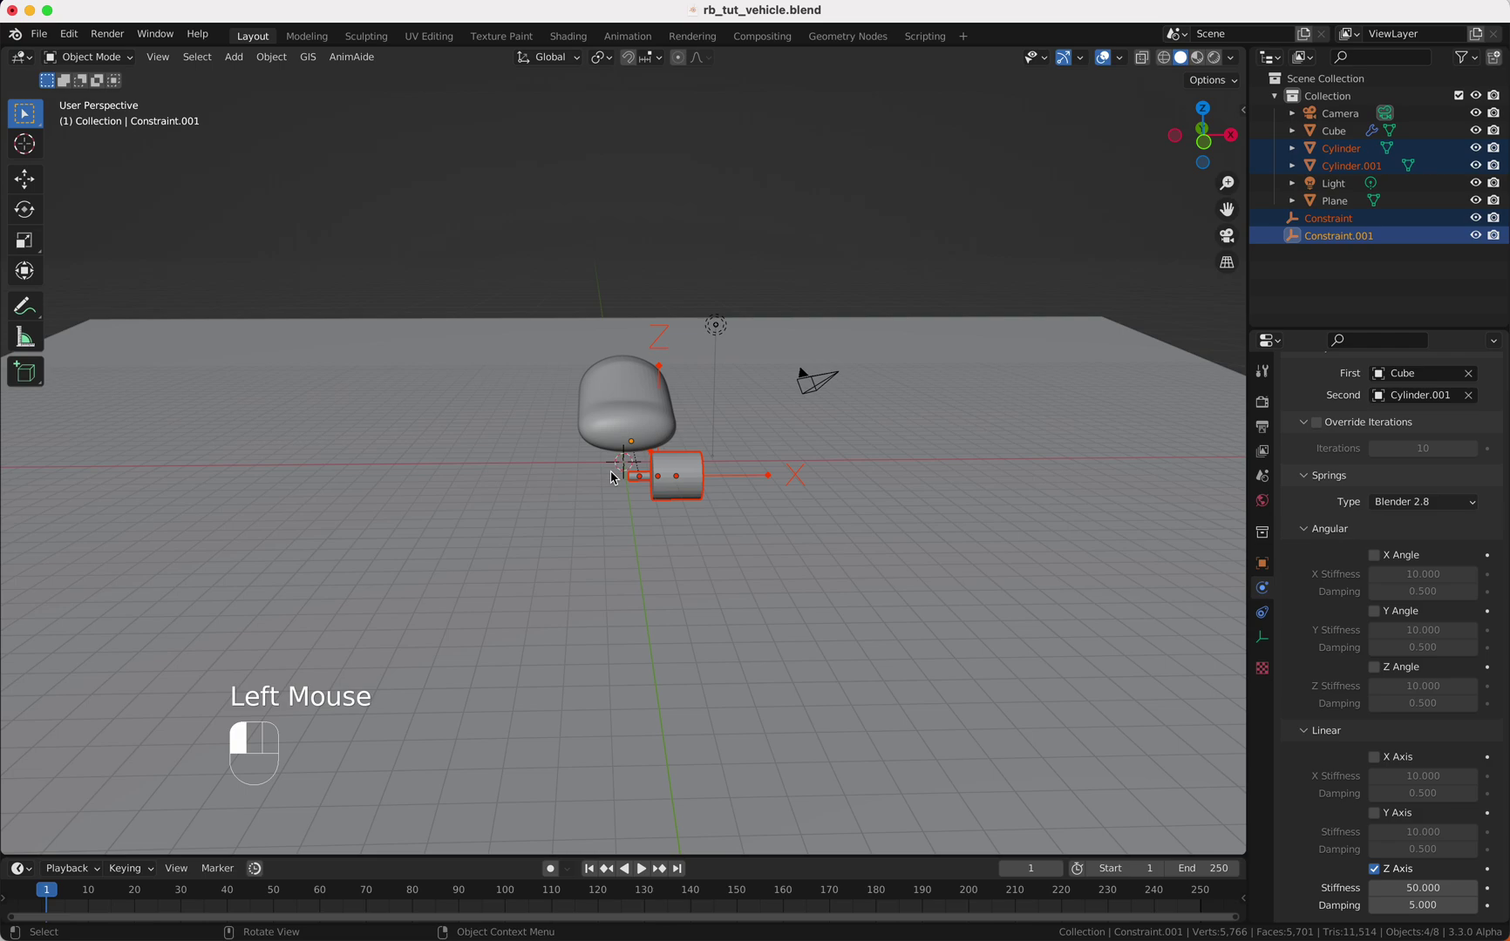
pyautogui.scroll(-3, 611, 478)
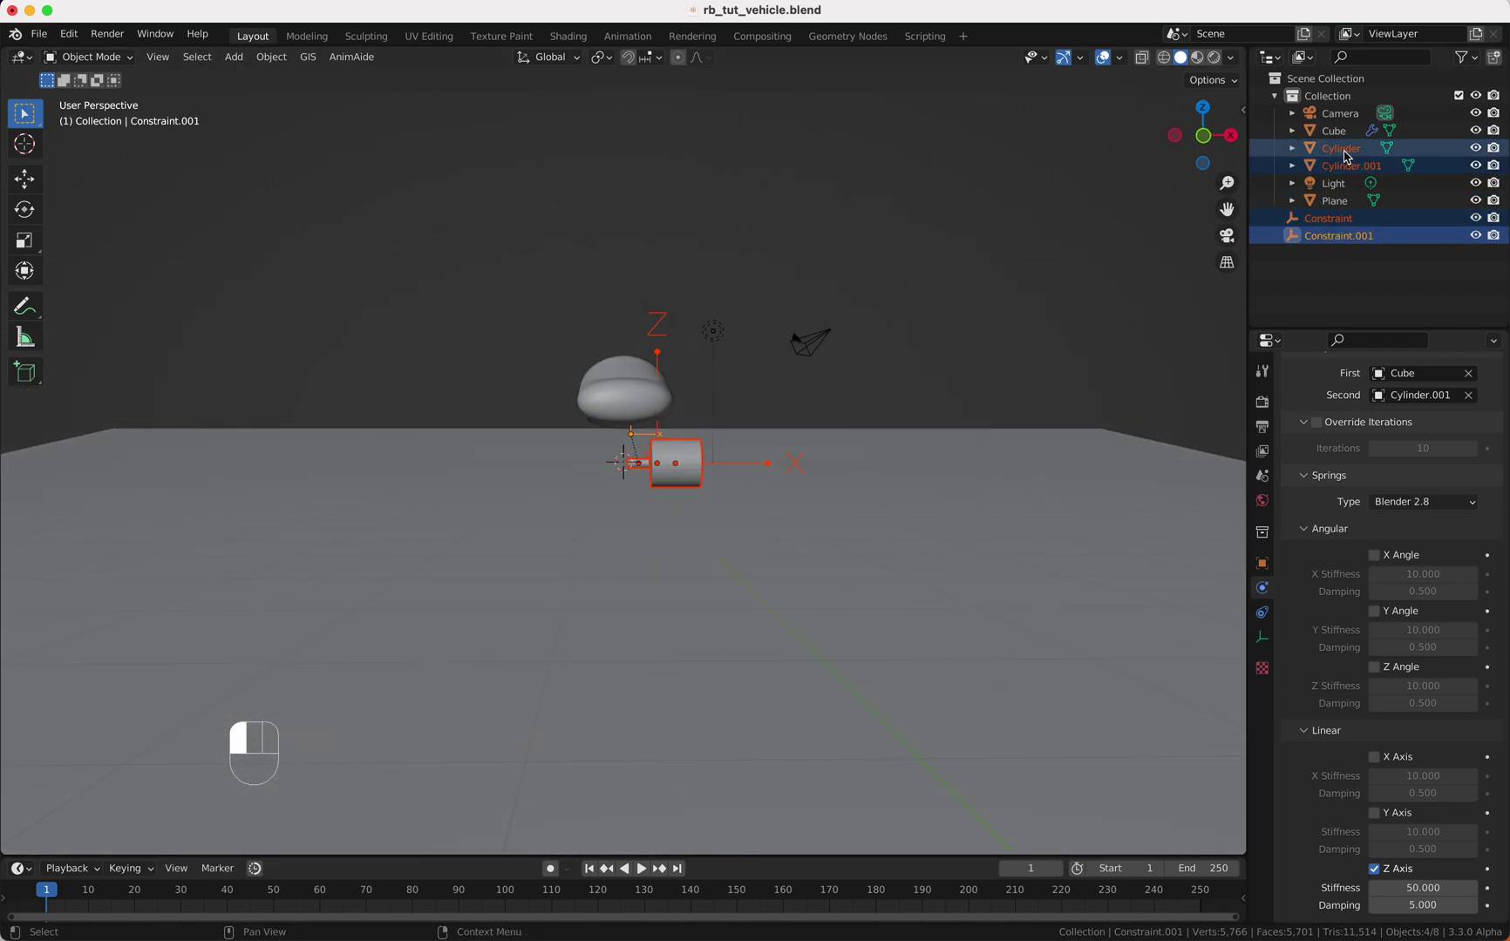
pyautogui.moveTo(759, 423); pyautogui.dragTo(759, 423, button='middle')
pyautogui.press('shift')
pyautogui.hotkey('shift', 'd')
pyautogui.press('y')
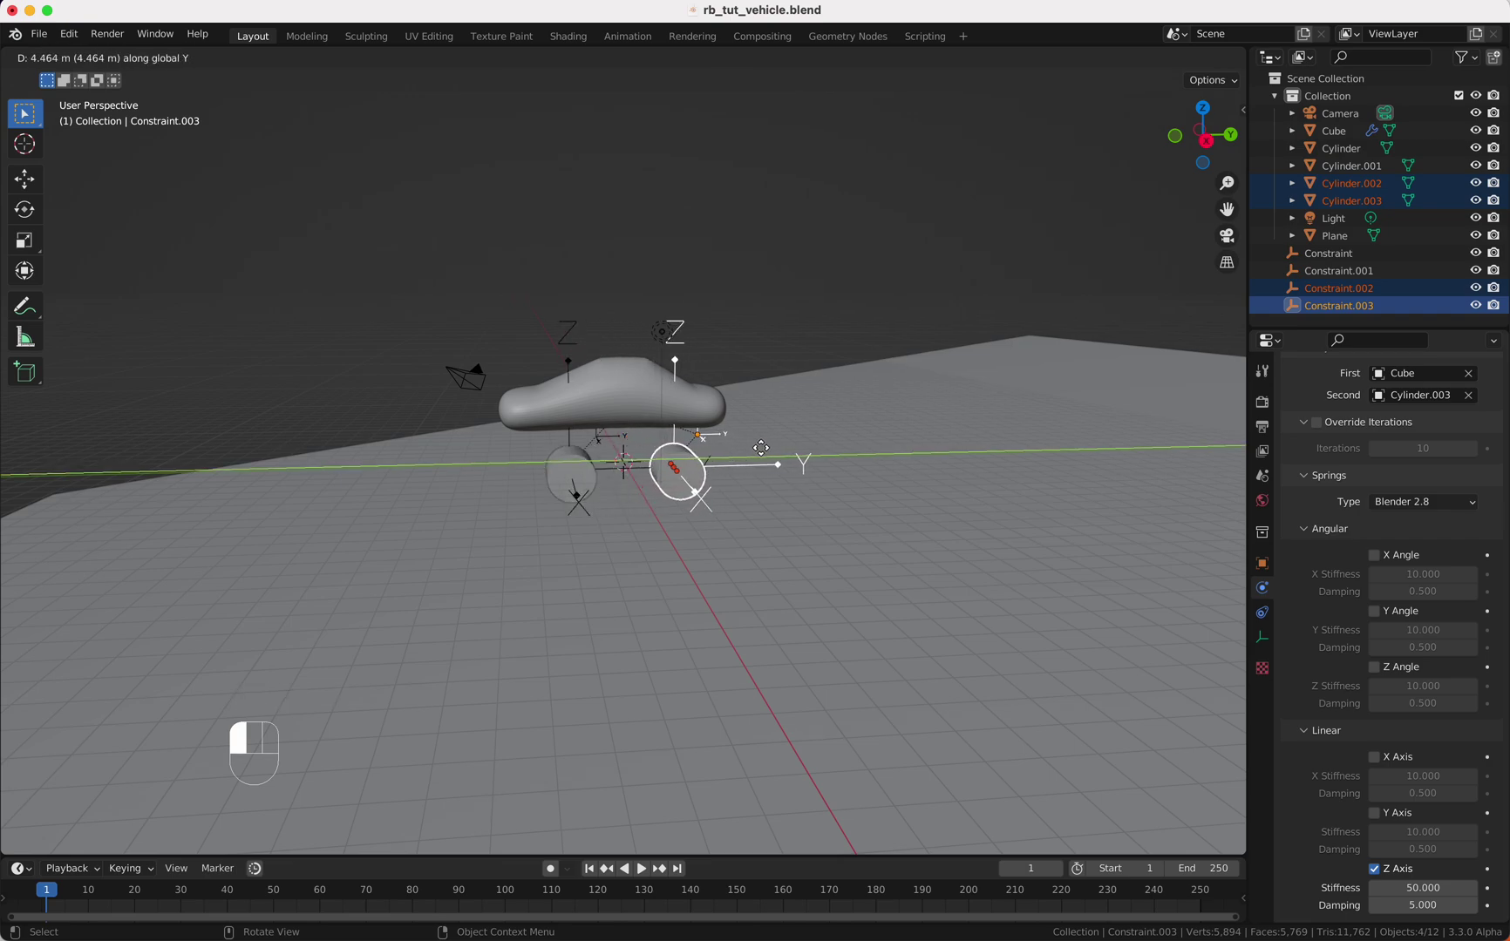
pyautogui.click(761, 448)
# - Play the simulation to examine the body's motion with two wheels on one side, and return to the first frame
pyautogui.hscroll(-10, 762, 454)
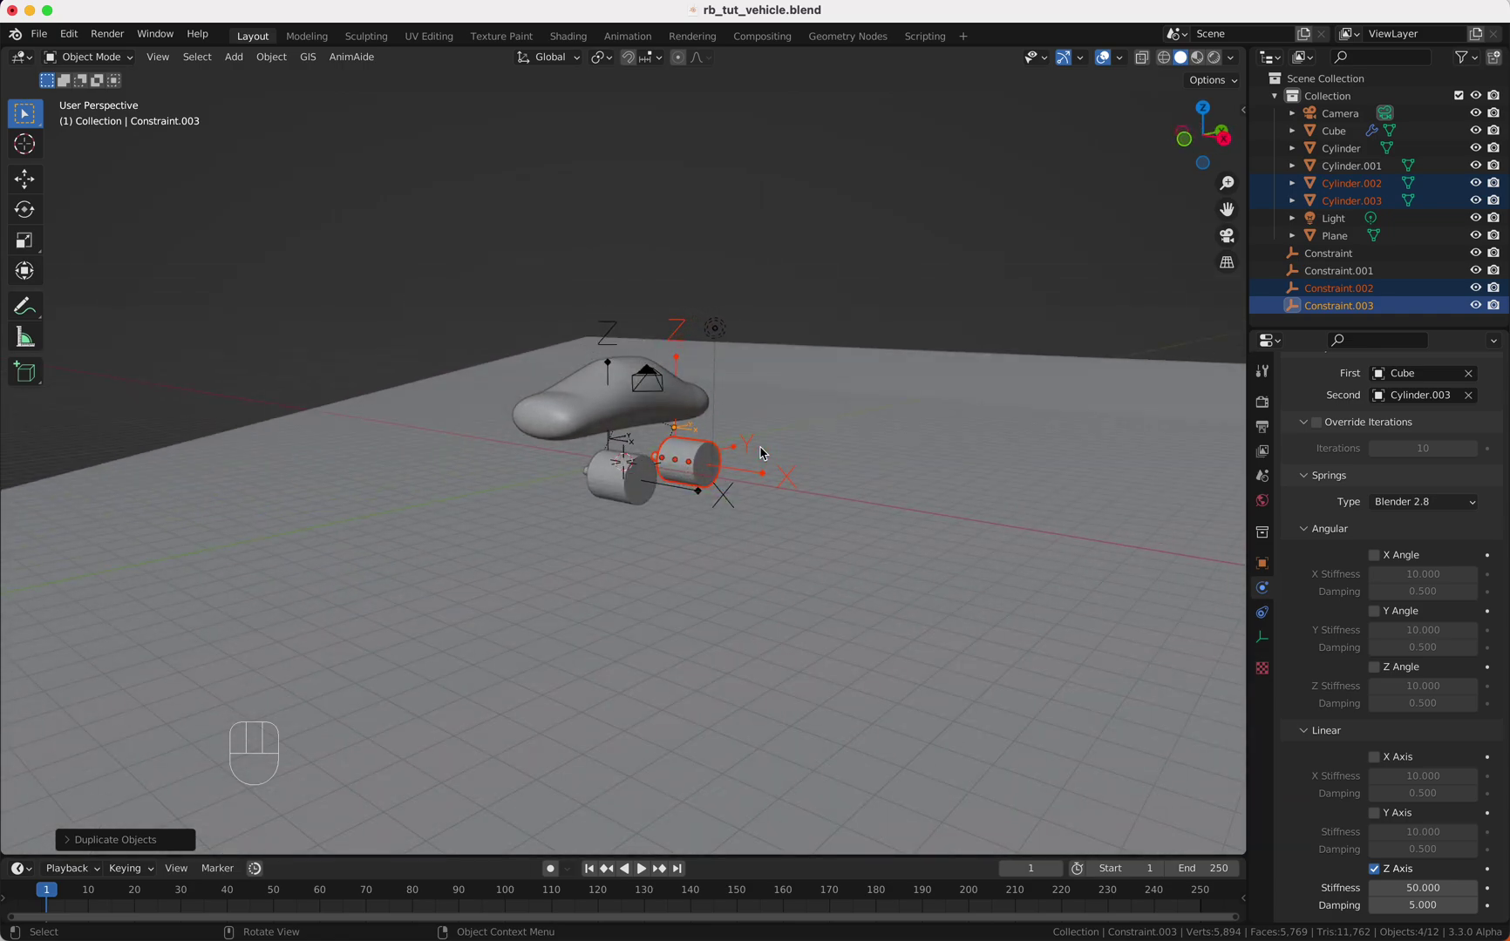
pyautogui.scroll(10, 762, 454)
pyautogui.hscroll(5, 762, 453)
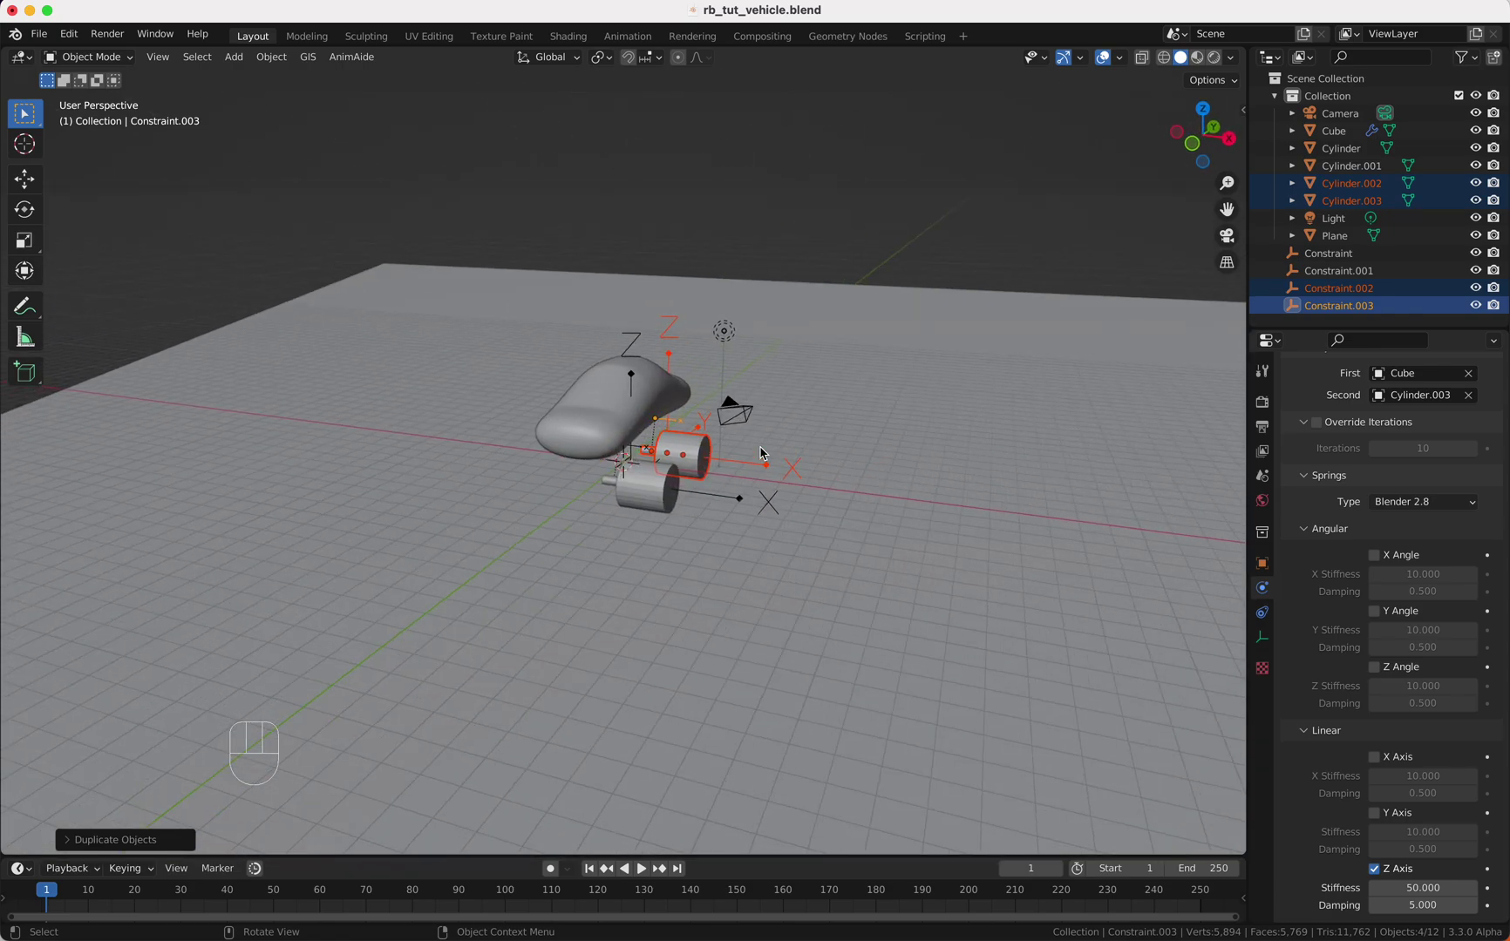
pyautogui.scroll(-5, 761, 453)
pyautogui.press('space')
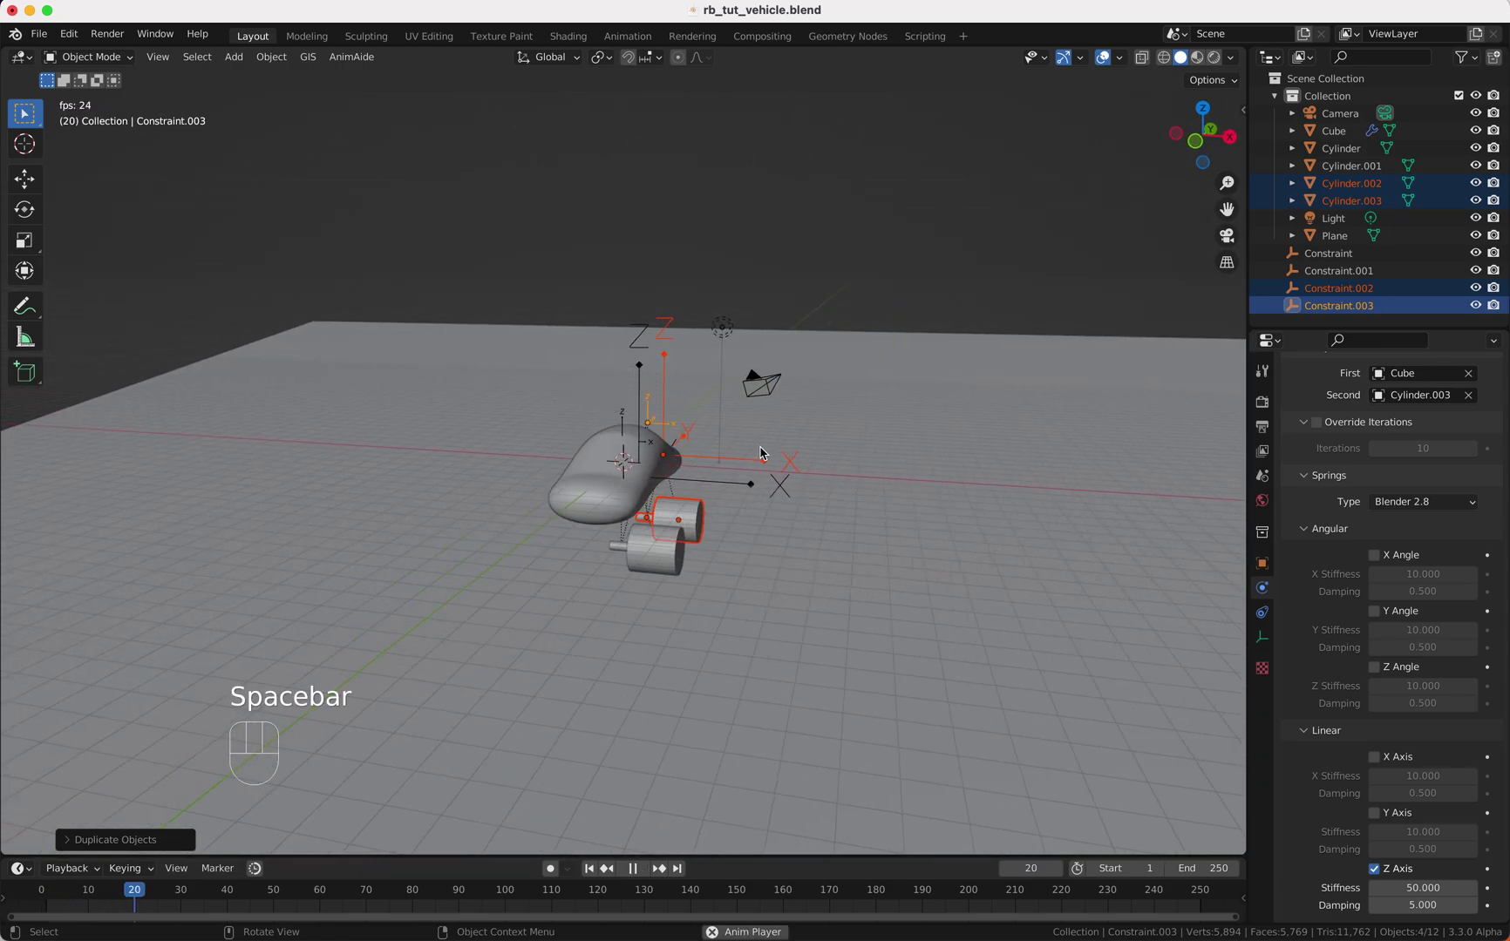
pyautogui.scroll(-5, 761, 452)
pyautogui.press('space')
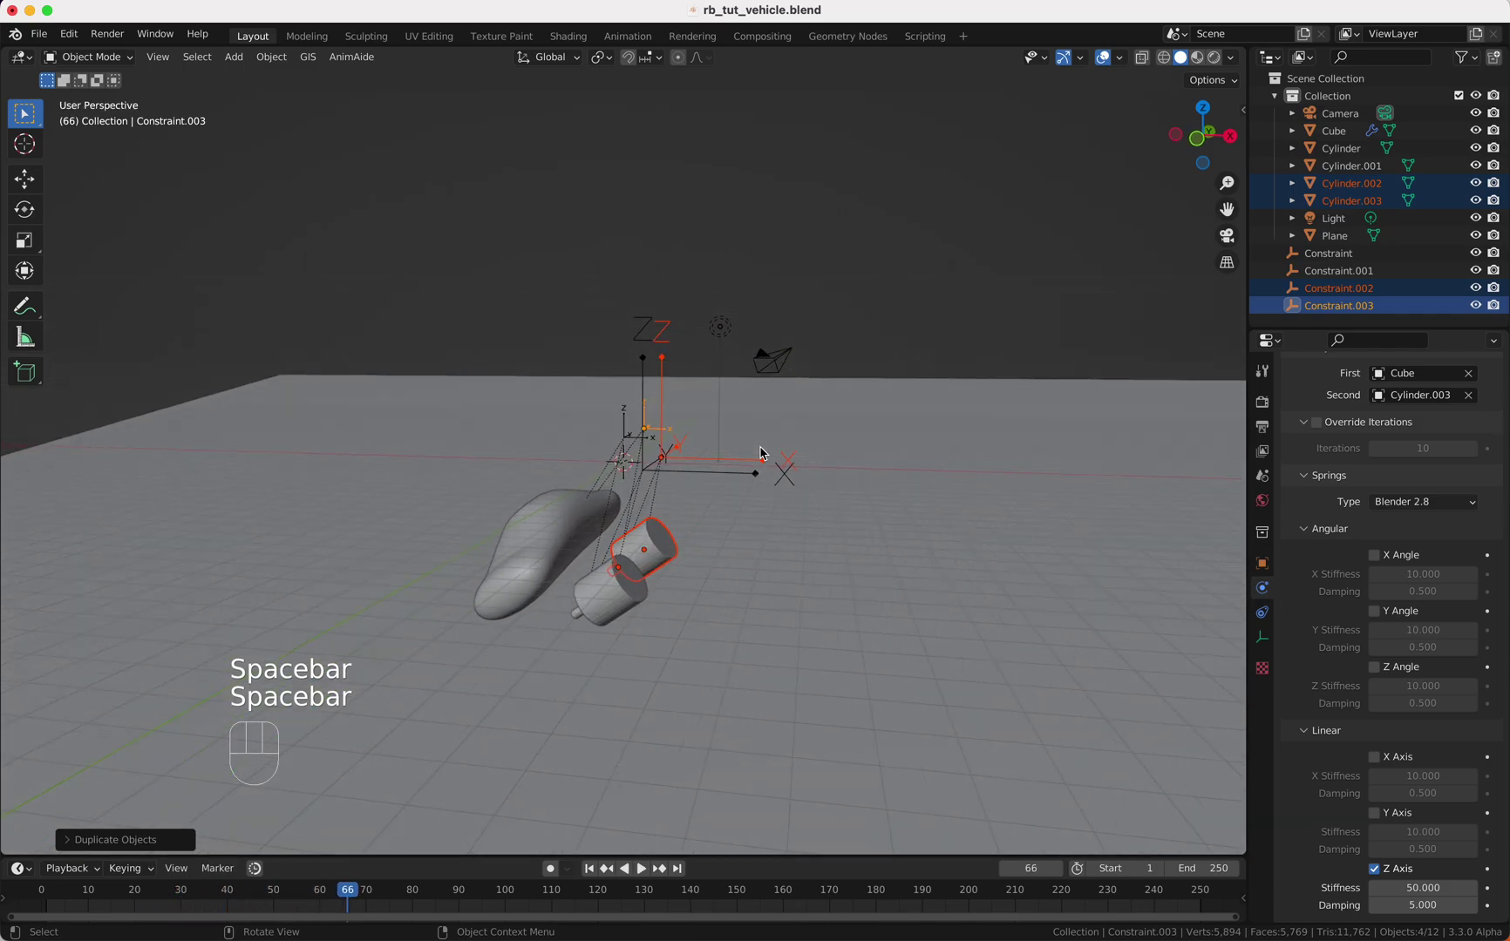
pyautogui.hotkey('shift', 'Left')
pyautogui.hscroll(-5, 762, 453)
pyautogui.scroll(-5, 762, 453)
pyautogui.scroll(5, 761, 453)
pyautogui.scroll(6, 761, 452)
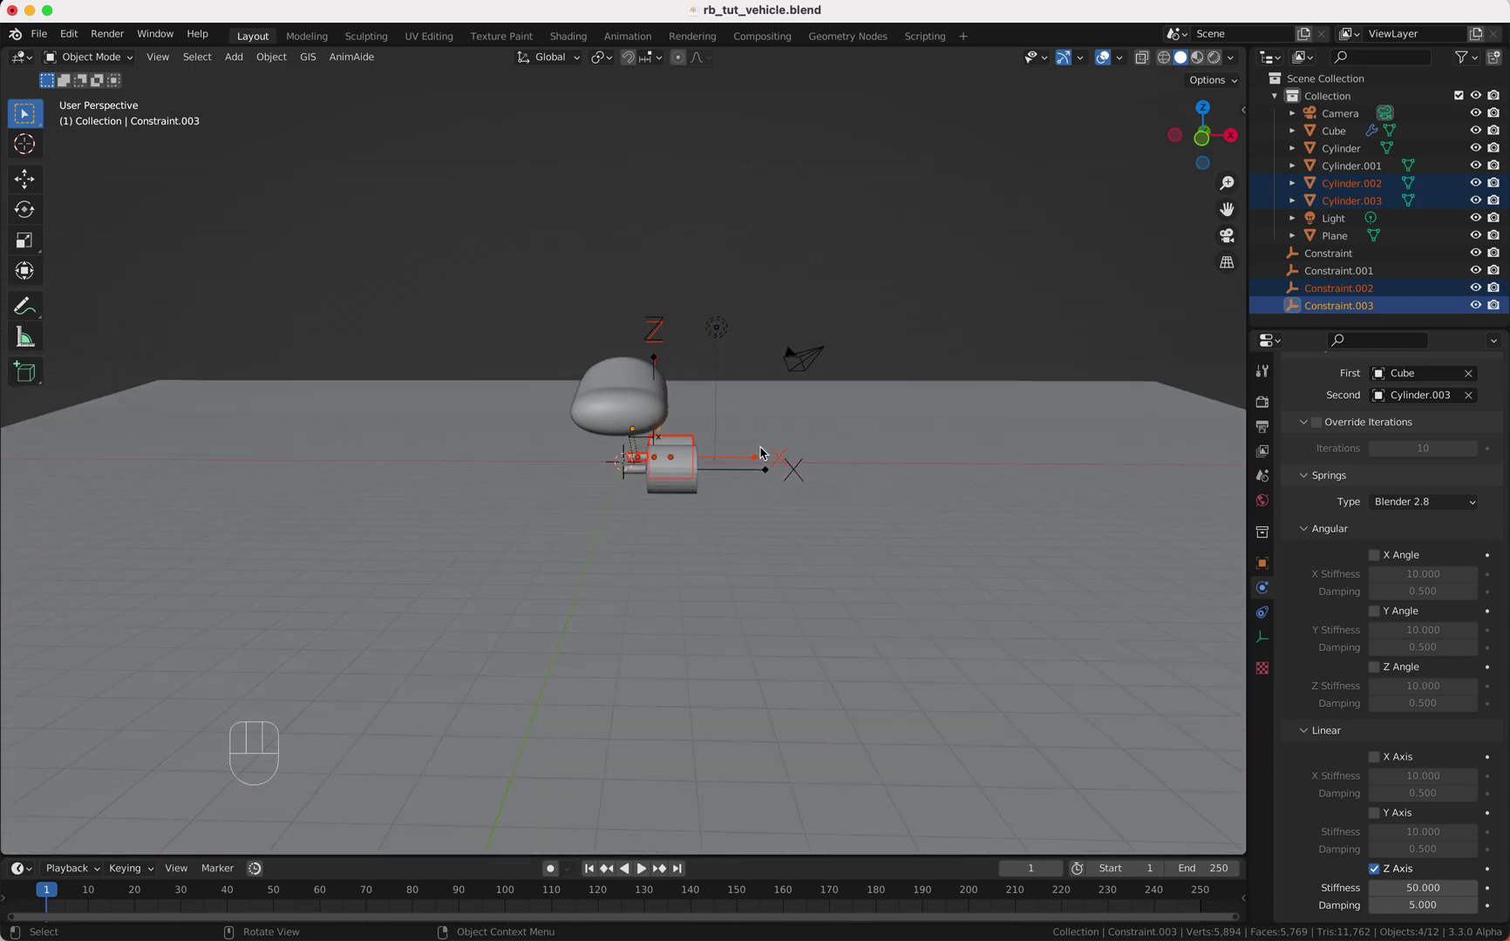
# - Duplicate both wheels, their axles and all four constraints without the light, and mirror the copies by scaling them -1 along X
pyautogui.press('KP_3')
pyautogui.moveTo(534, 433); pyautogui.dragTo(720, 500)
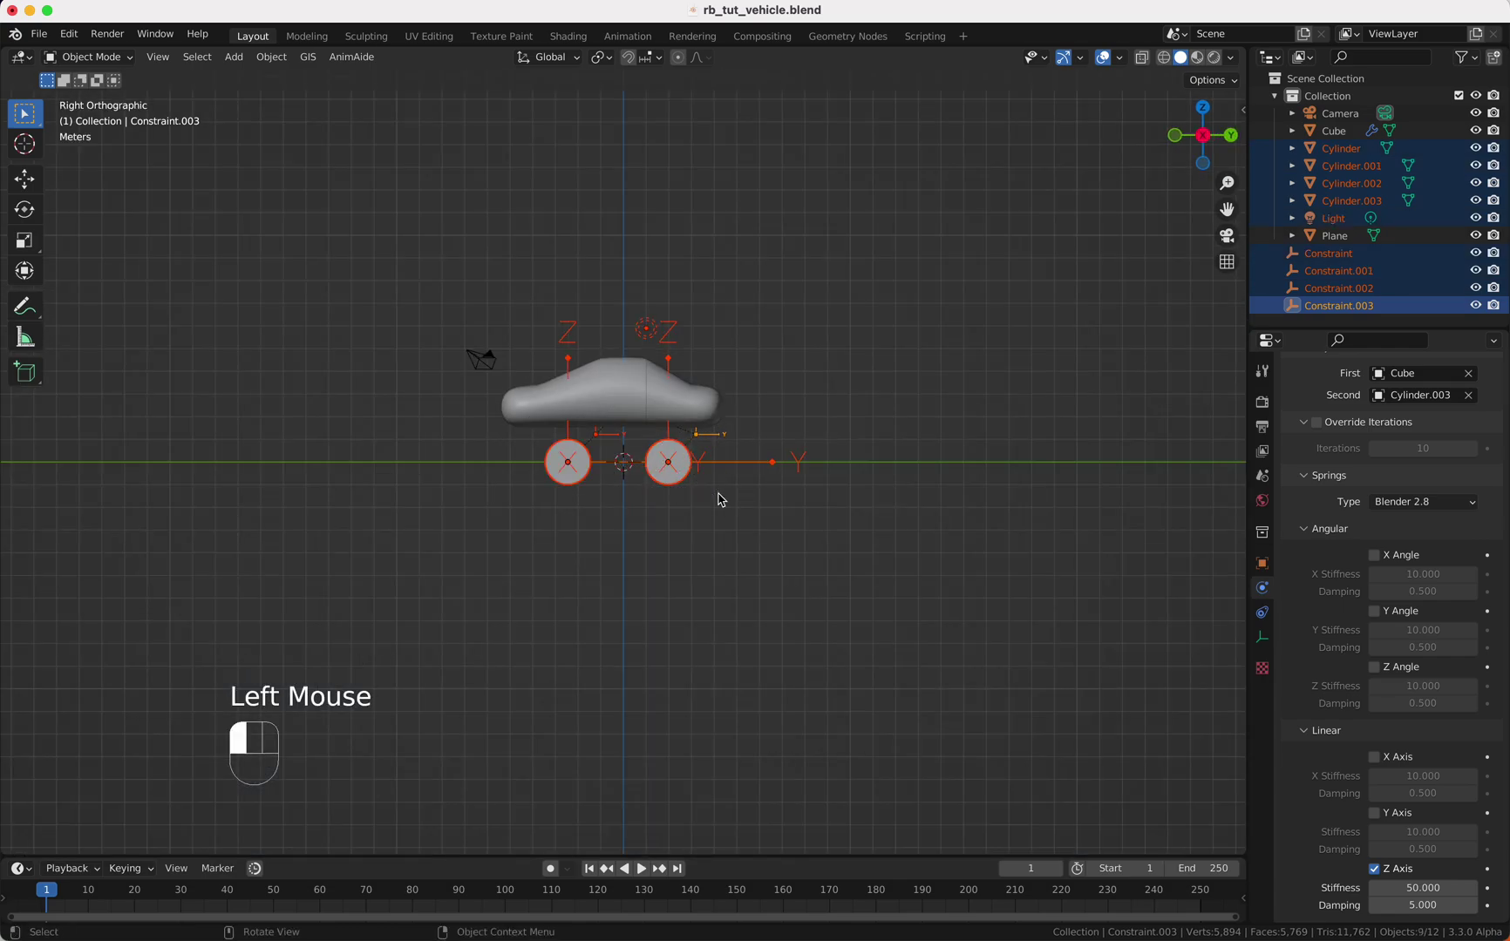
pyautogui.scroll(5, 720, 500)
pyautogui.hscroll(5, 683, 327)
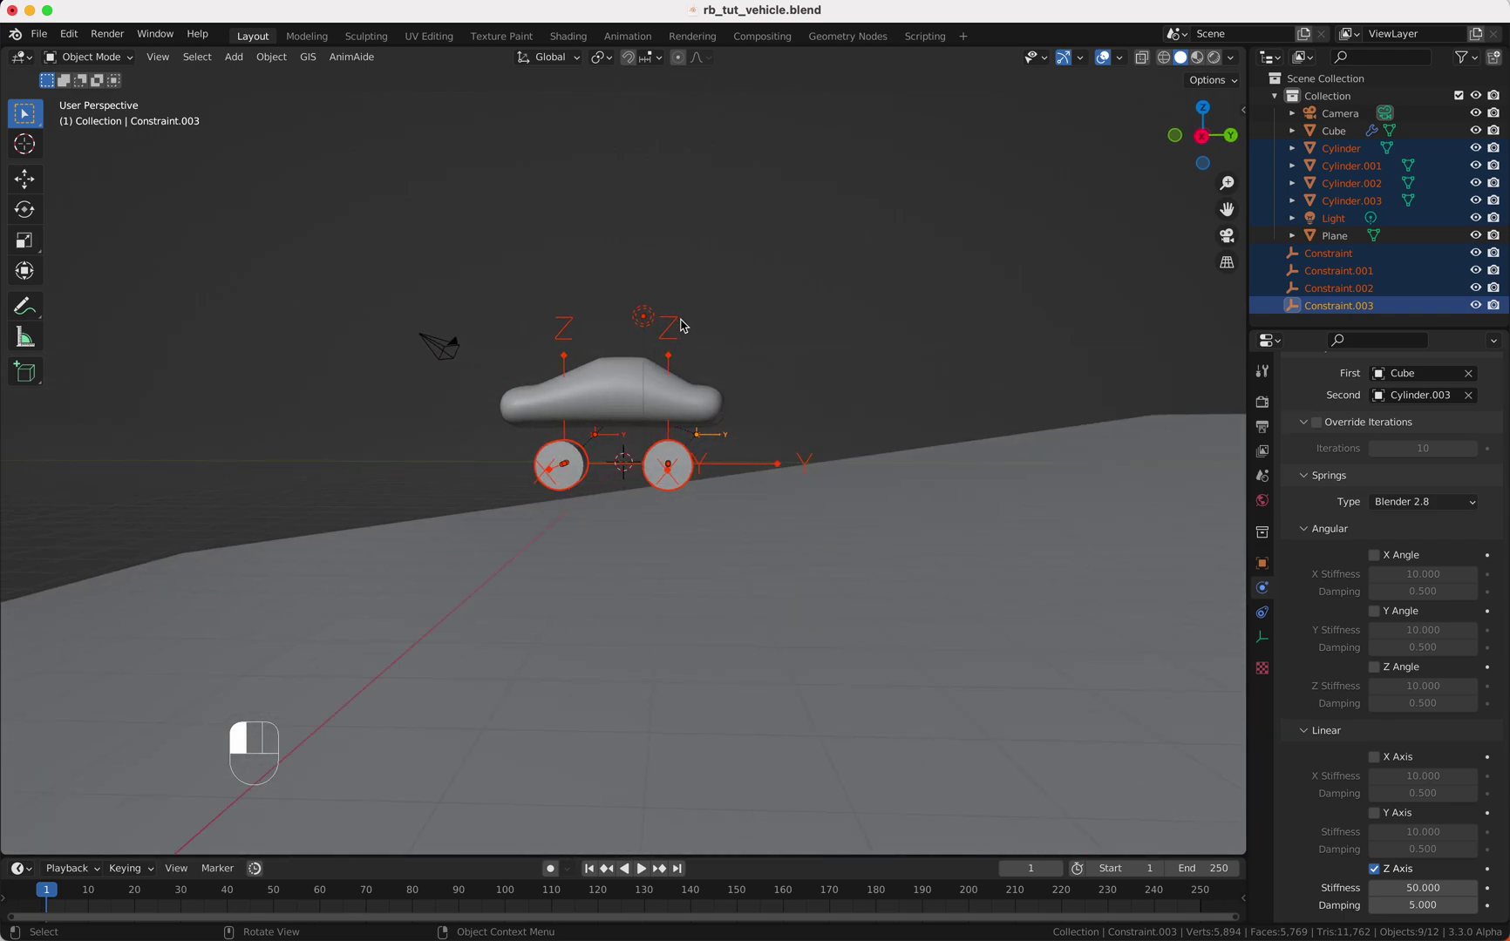
pyautogui.keyDown('shift'); pyautogui.click(650, 316); pyautogui.keyUp('shift')
pyautogui.keyDown('shift'); pyautogui.click(649, 317); pyautogui.keyUp('shift')
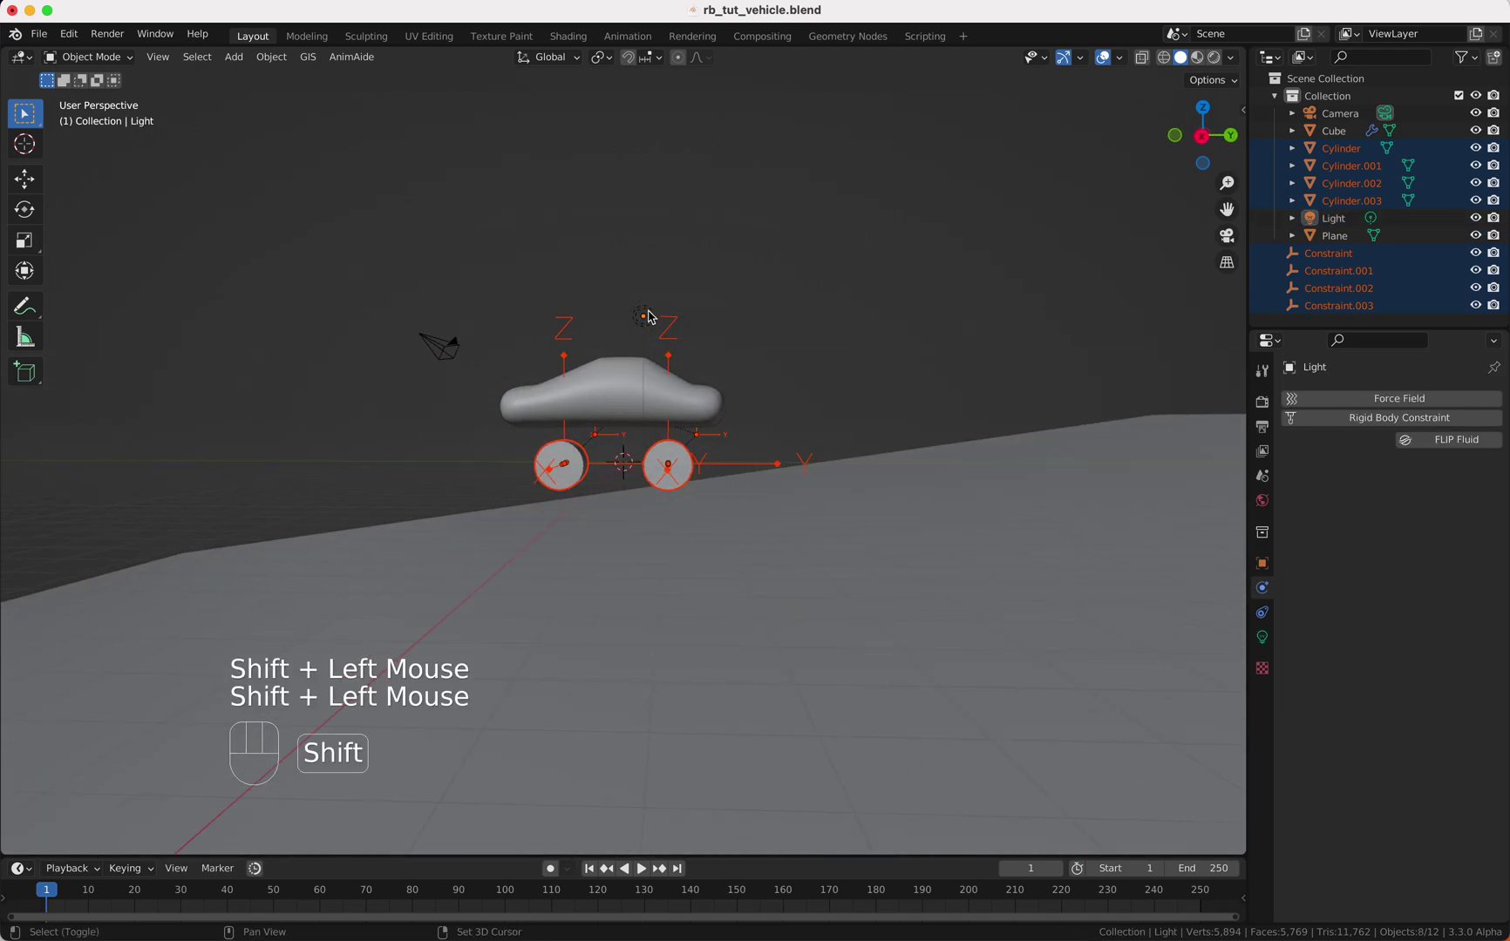
pyautogui.hscroll(-10, 648, 318)
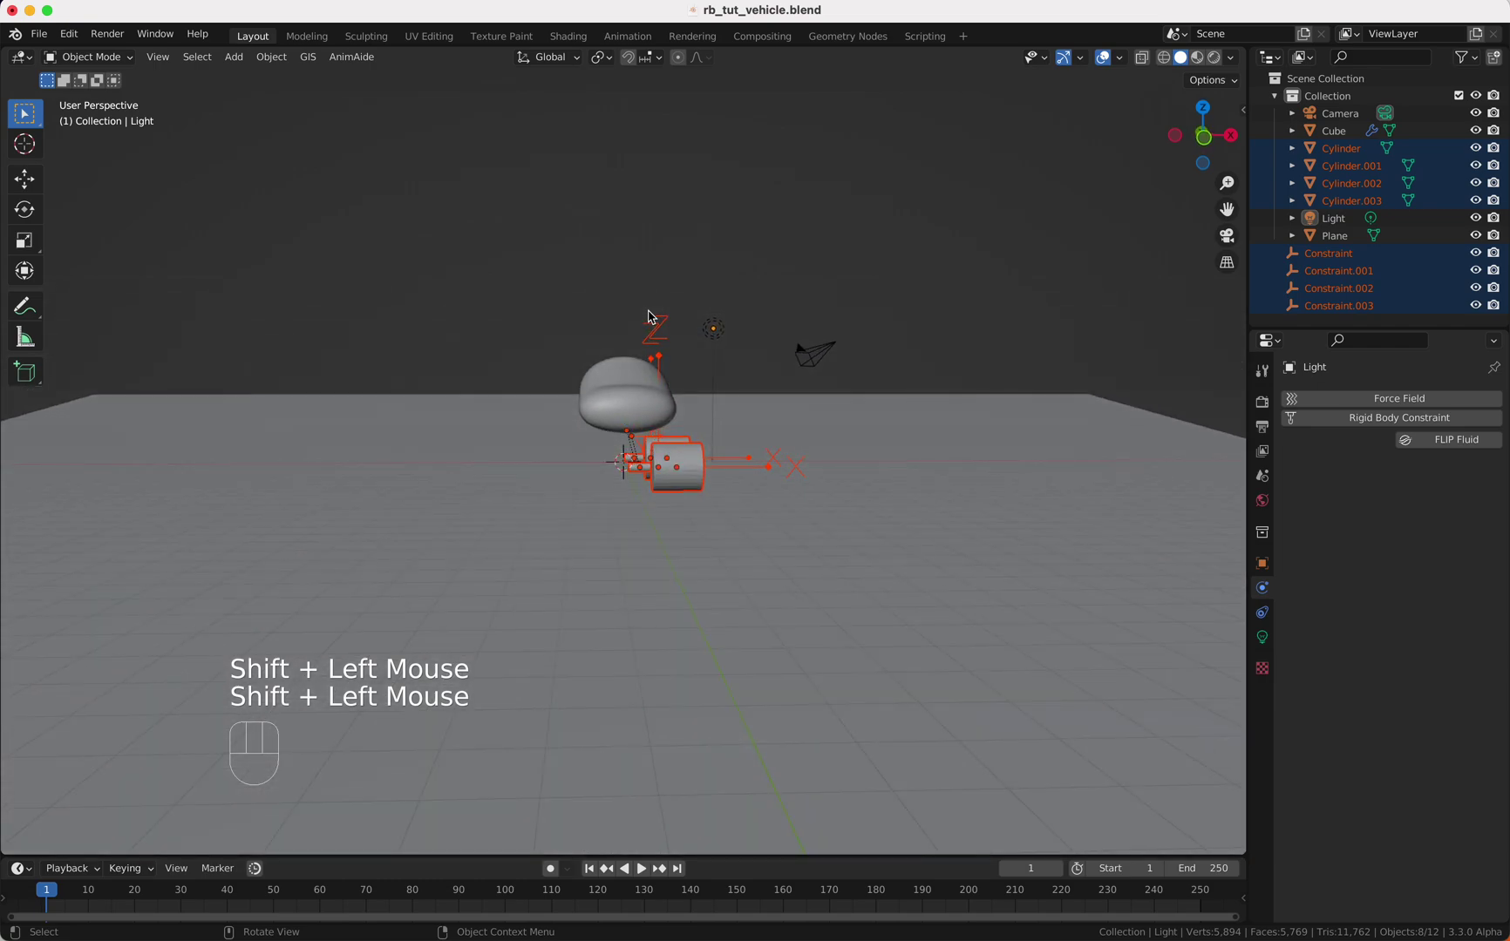
pyautogui.scroll(3, 635, 426)
pyautogui.press('shift')
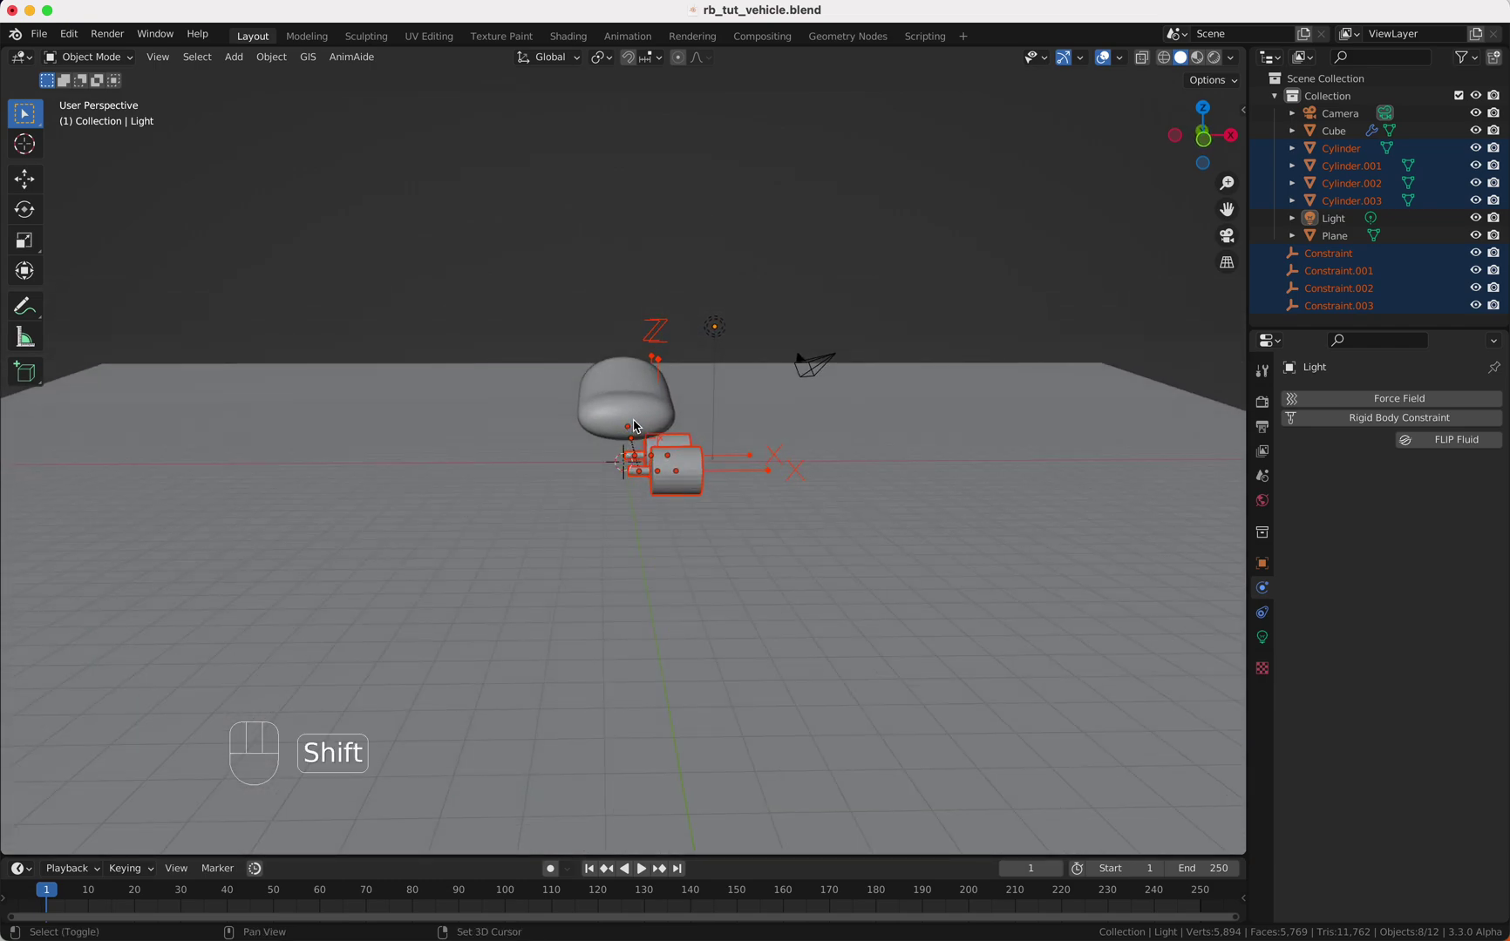
pyautogui.hotkey('shift', 'd')
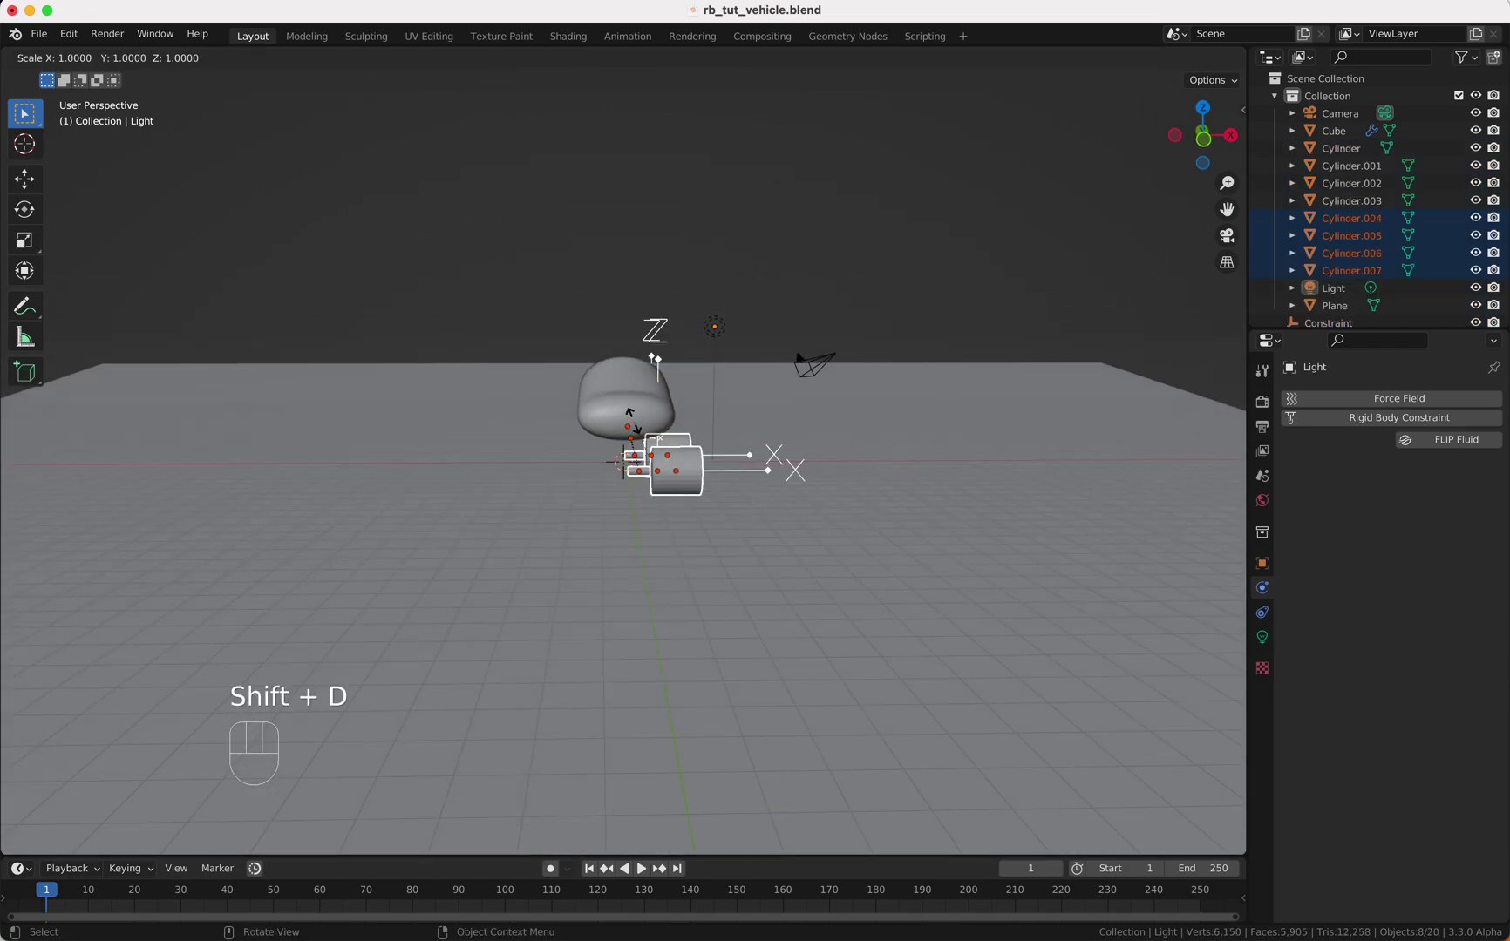
pyautogui.write('x-')
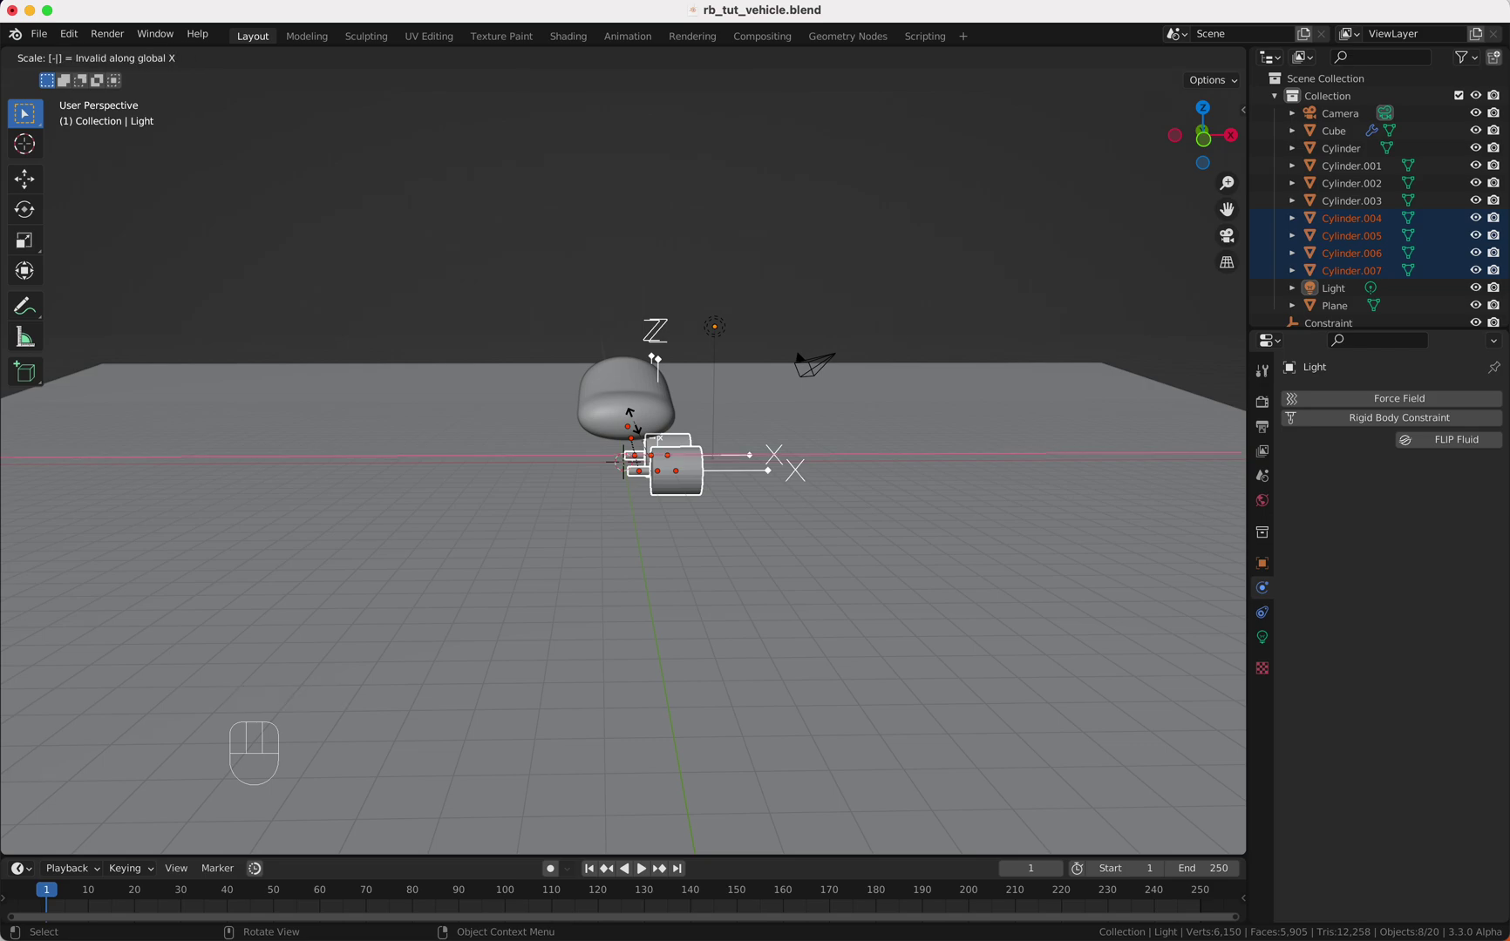
pyautogui.write('1')
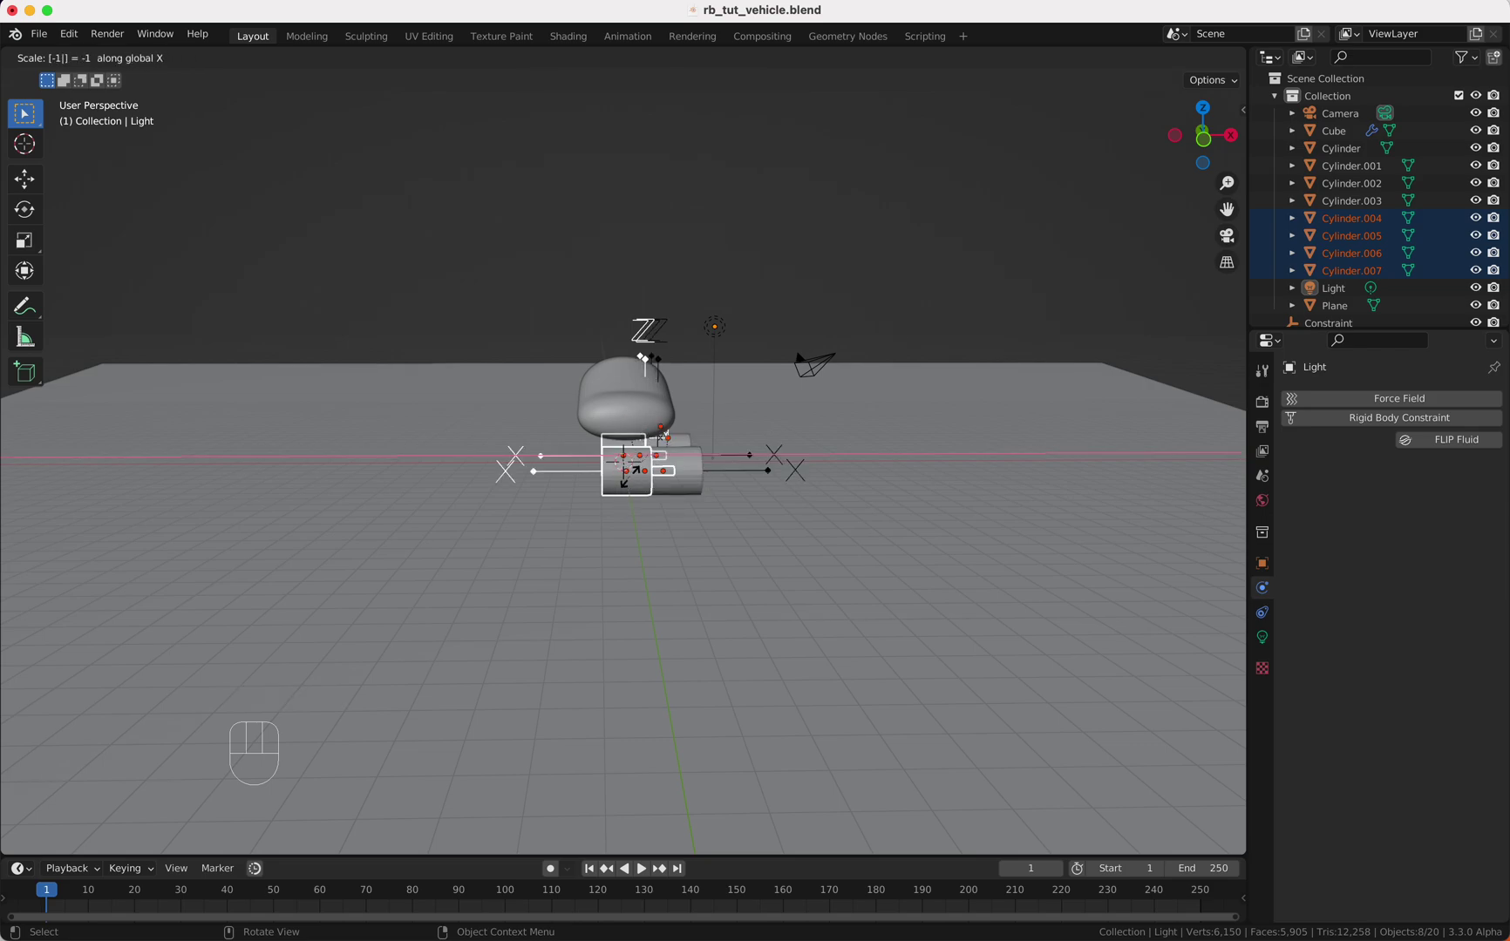
pyautogui.press('Return')
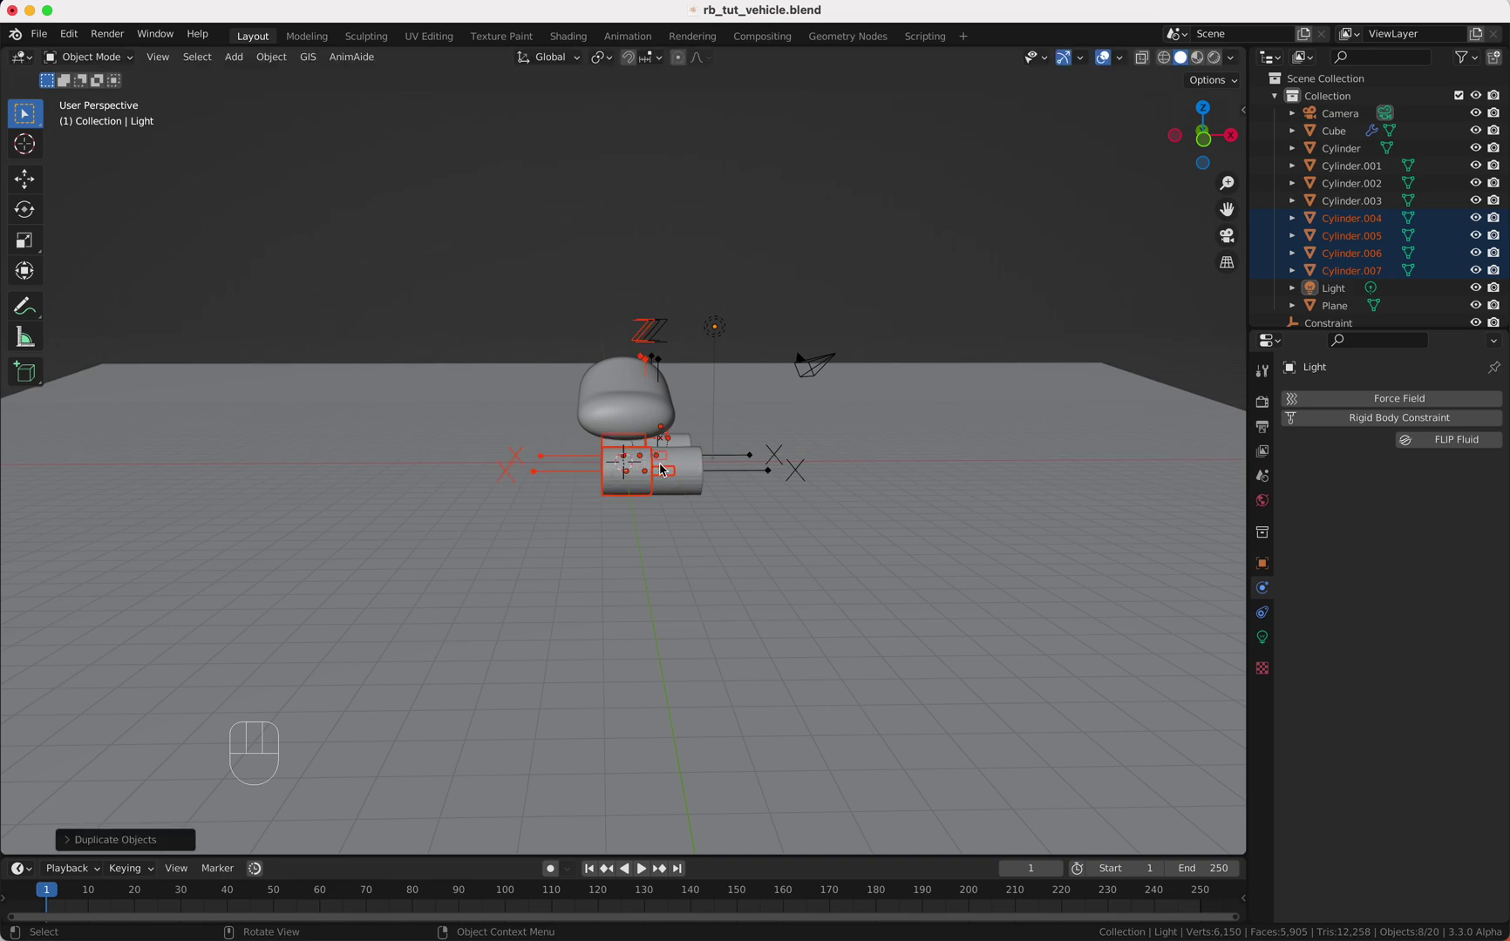
pyautogui.press('g')
pyautogui.press('x')
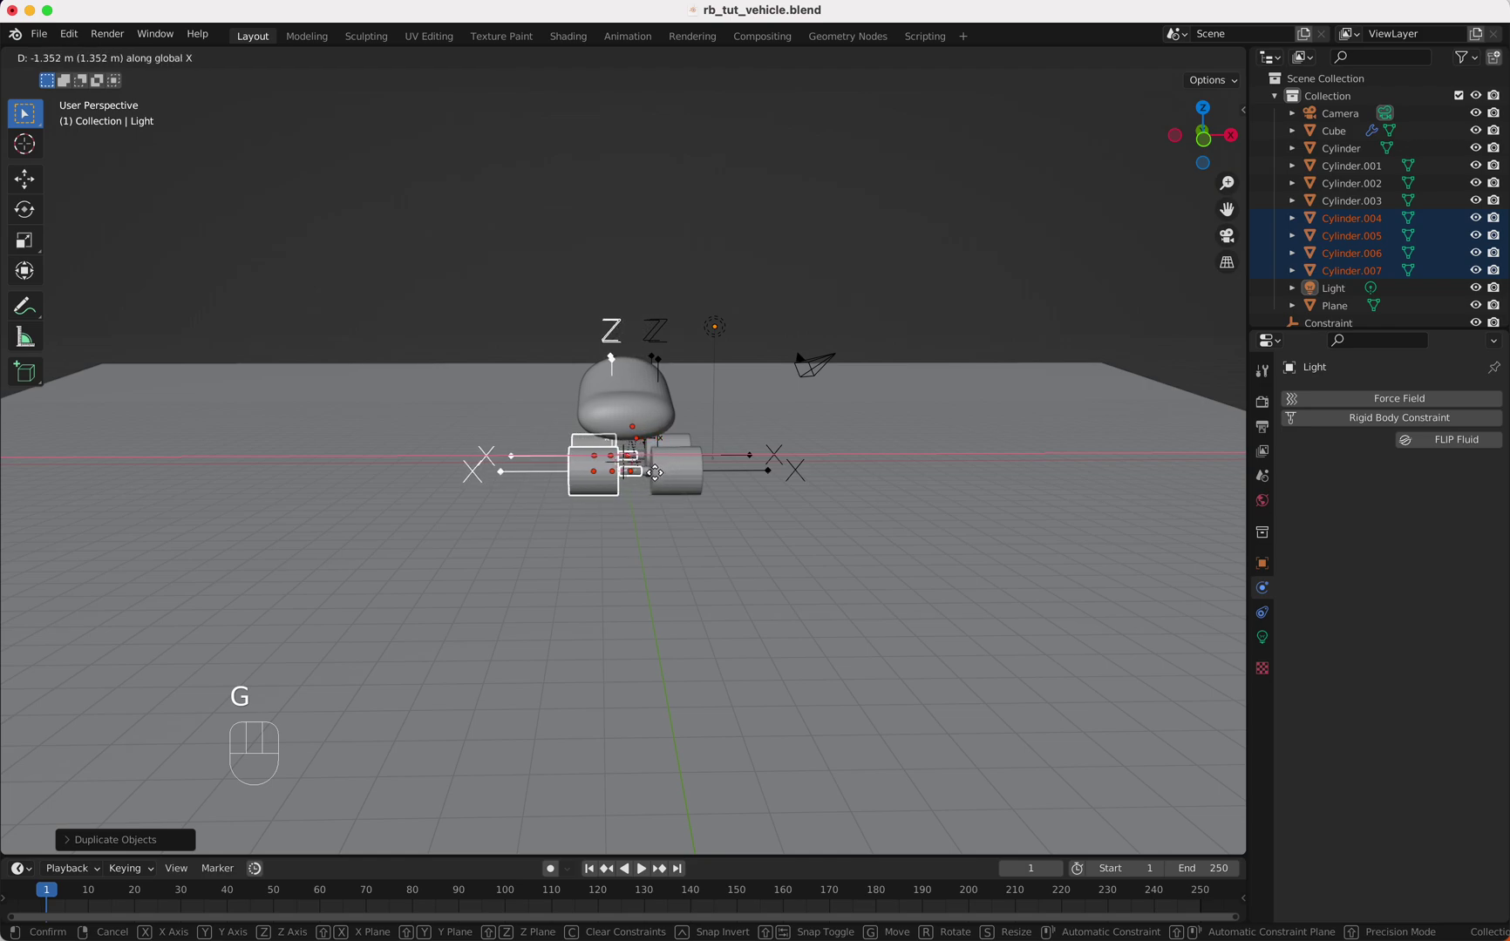
pyautogui.write('3gx')
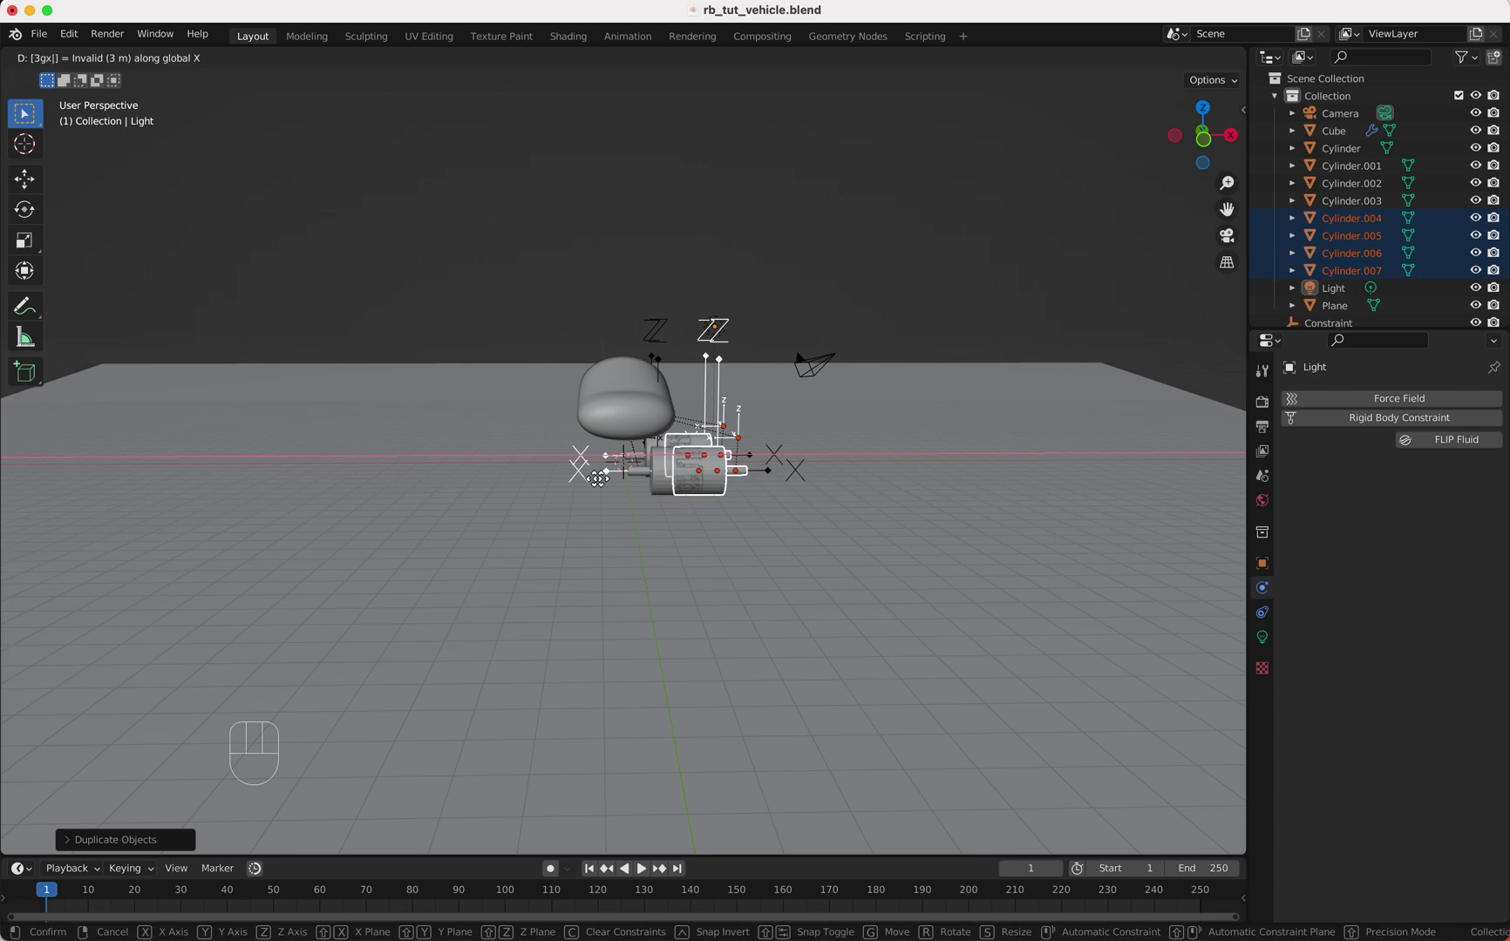
pyautogui.press('Escape')
# - Move the mirrored wheel assemblies in the negative X direction beneath the opposite side of the body, ending with a shift of about 0.19 m
pyautogui.press('g')
pyautogui.press('x')
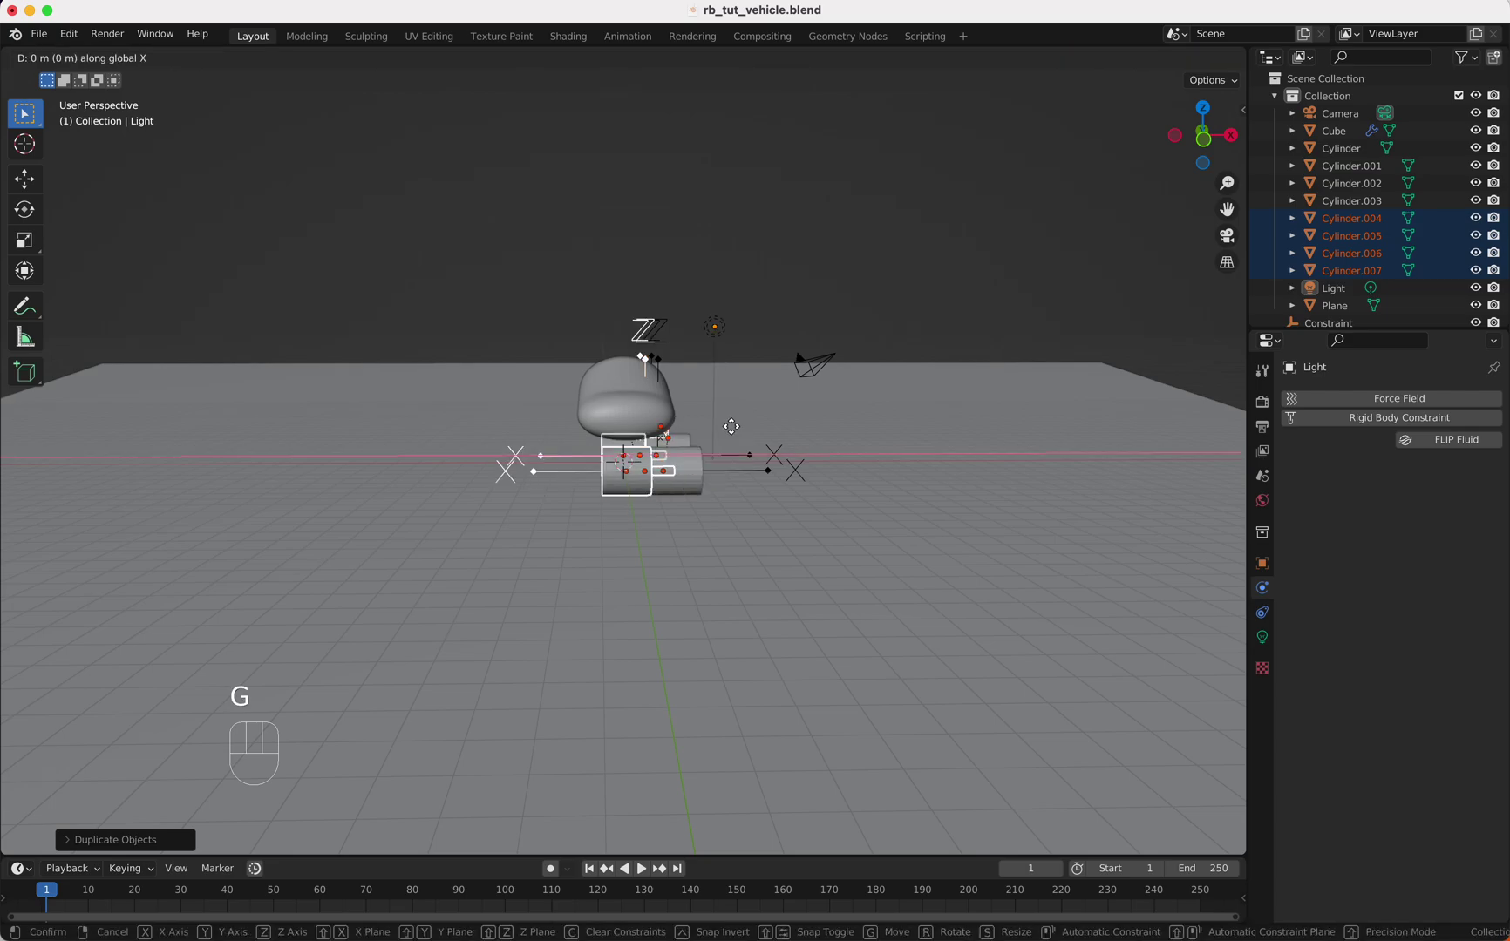
pyautogui.click(695, 441)
pyautogui.press('KP_3')
pyautogui.press('KP_1')
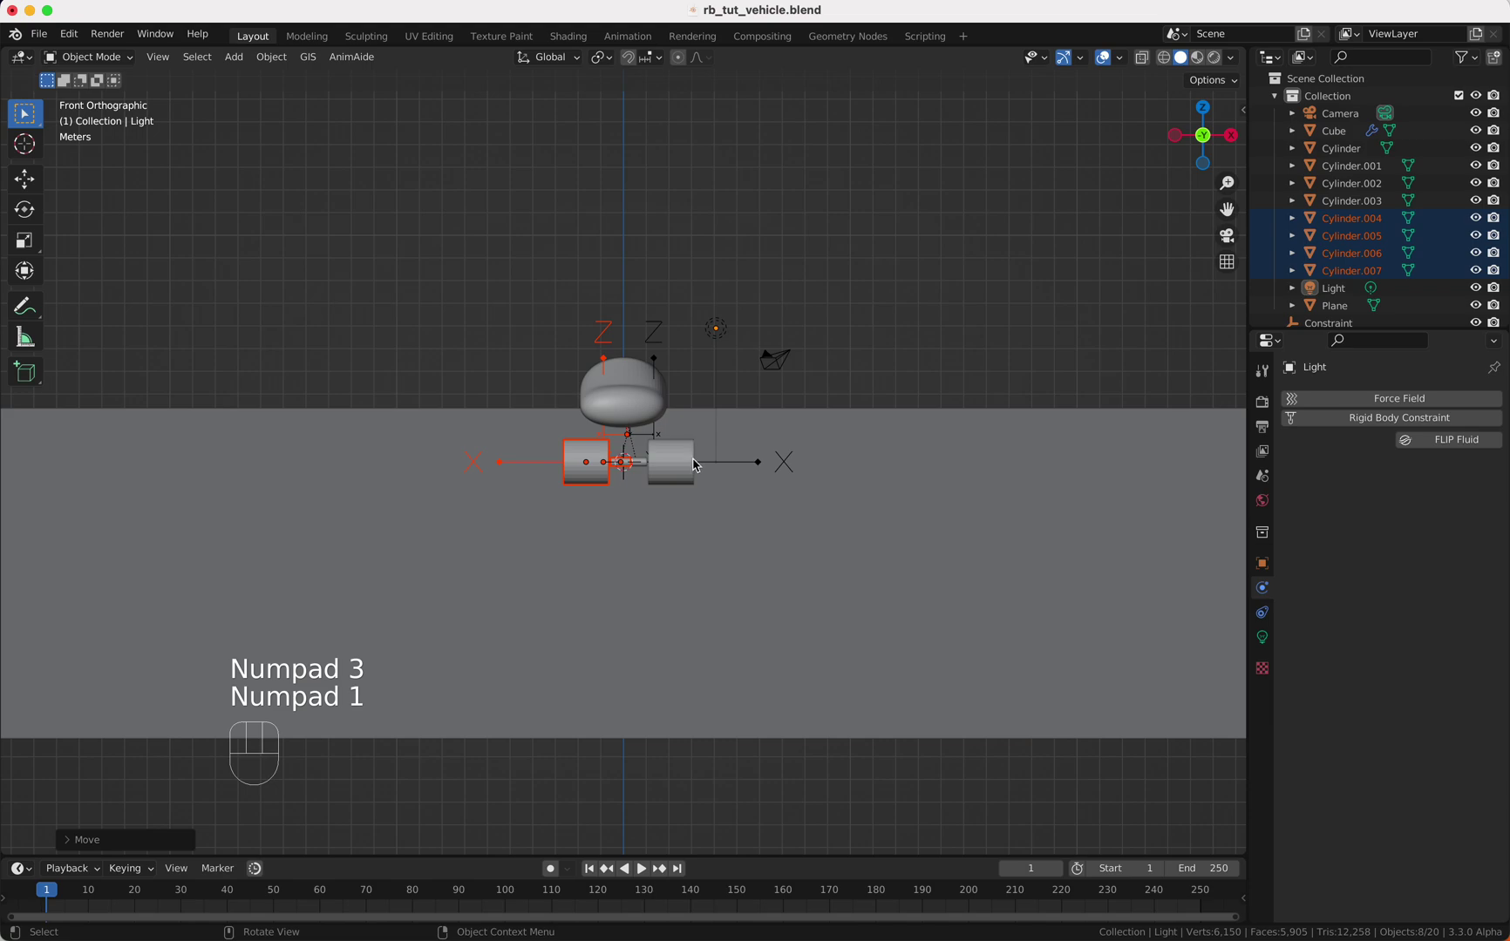
pyautogui.press('g')
pyautogui.press('x')
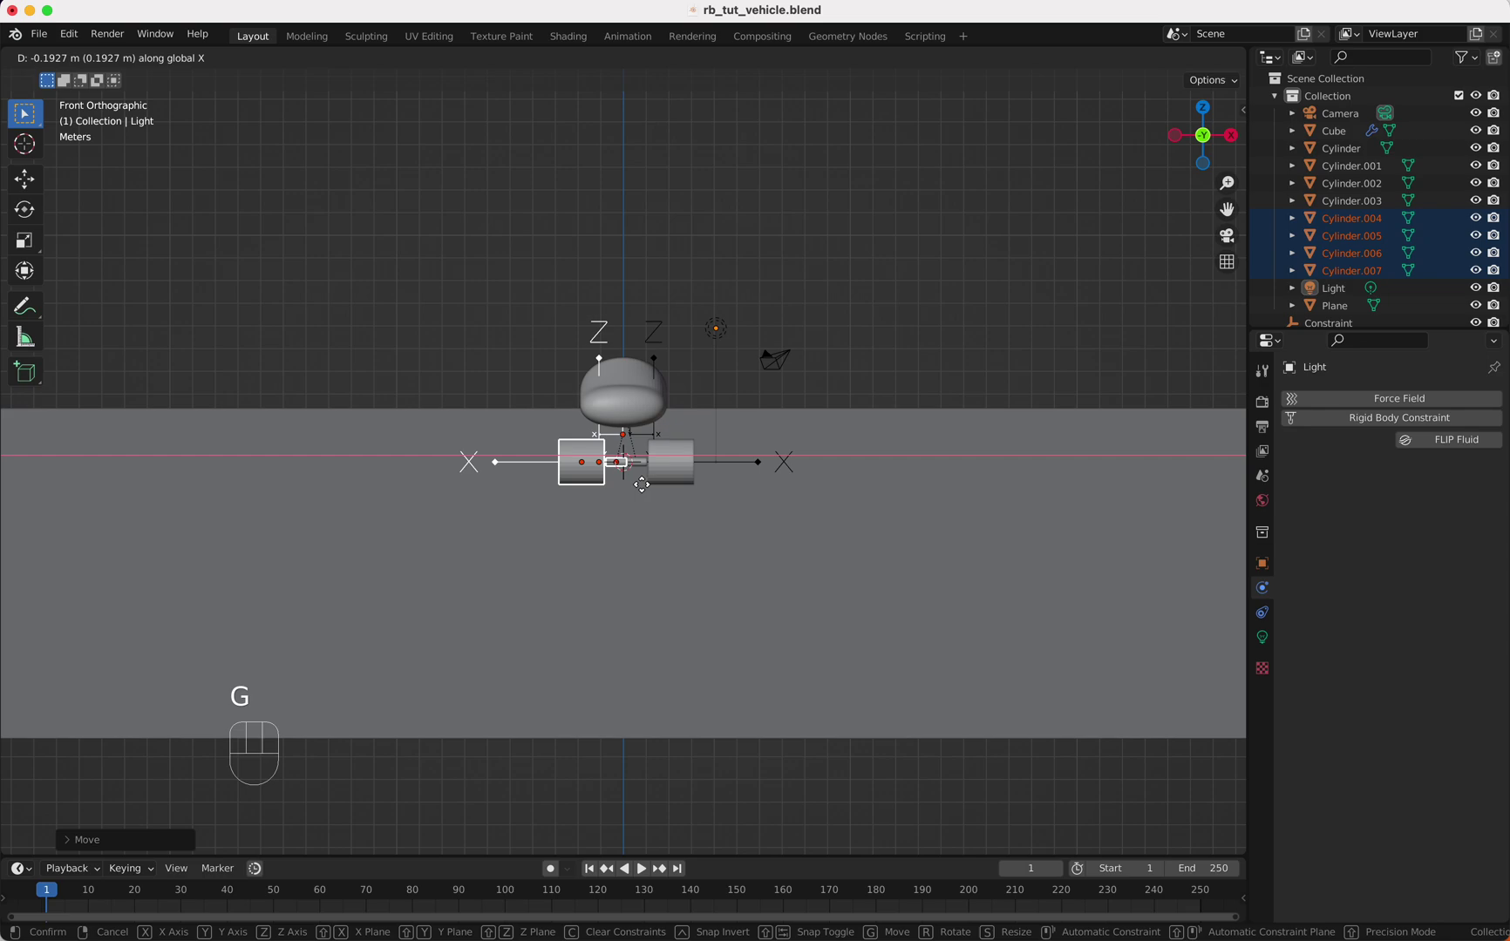
pyautogui.click(641, 485)
# - Finish placing the mirrored wheel assemblies, play the simulation to examine the car rolling down the slope, and return to the first frame
pyautogui.moveTo(641, 485); pyautogui.dragTo(642, 490, button='middle')
pyautogui.click(643, 491)
pyautogui.press('space')
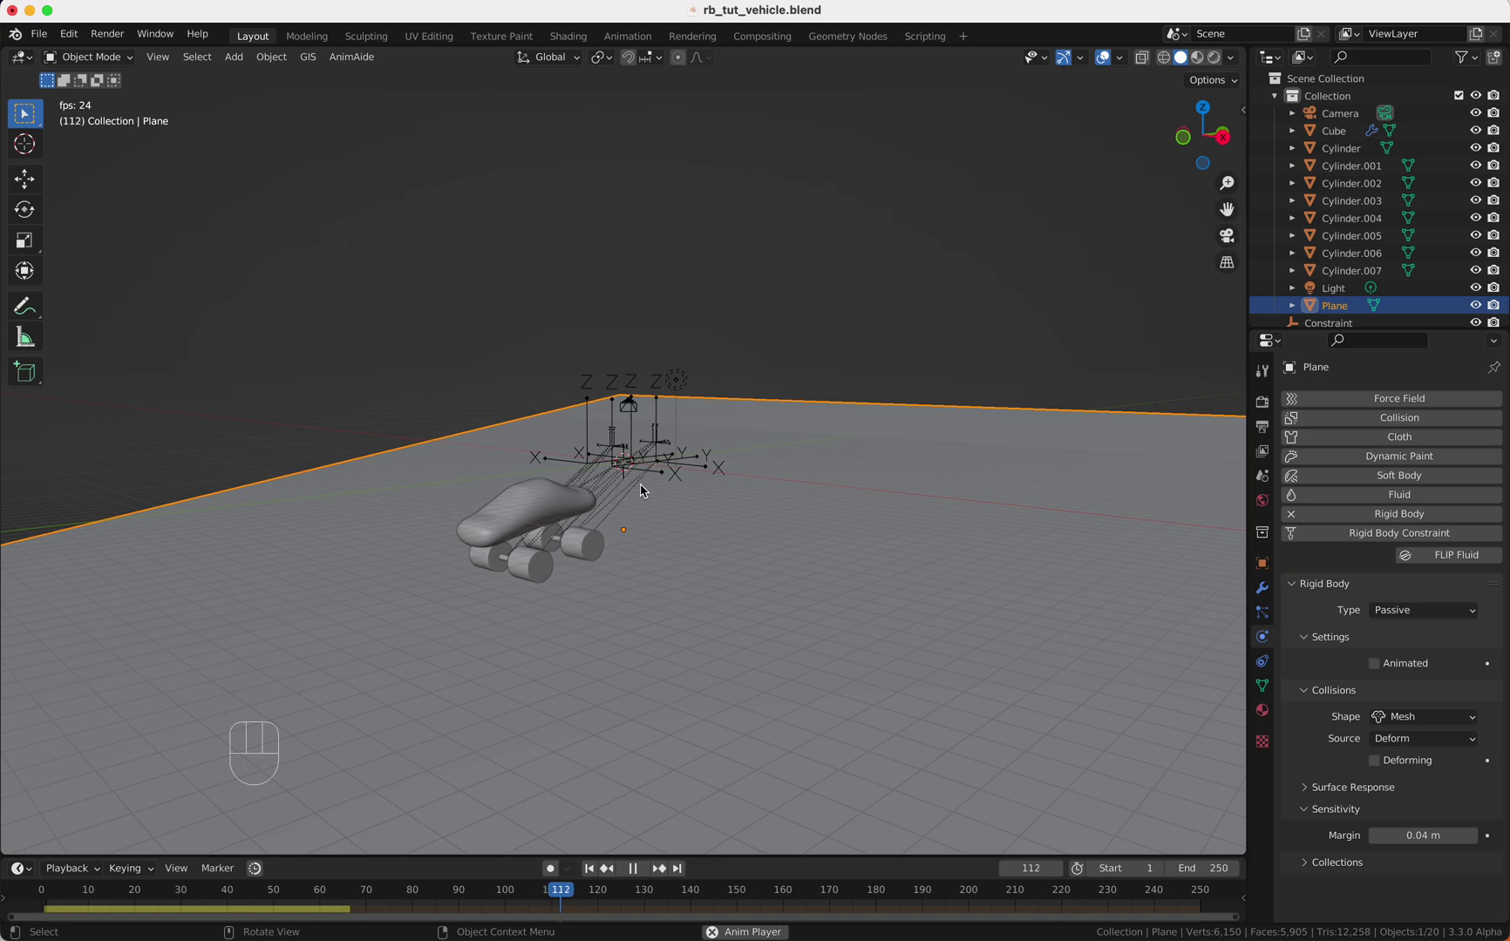
pyautogui.press('space')
pyautogui.hotkey('shift', 'Left')
pyautogui.moveTo(640, 491); pyautogui.dragTo(641, 491, button='middle')
pyautogui.moveTo(734, 553); pyautogui.dragTo(735, 550, button='middle')
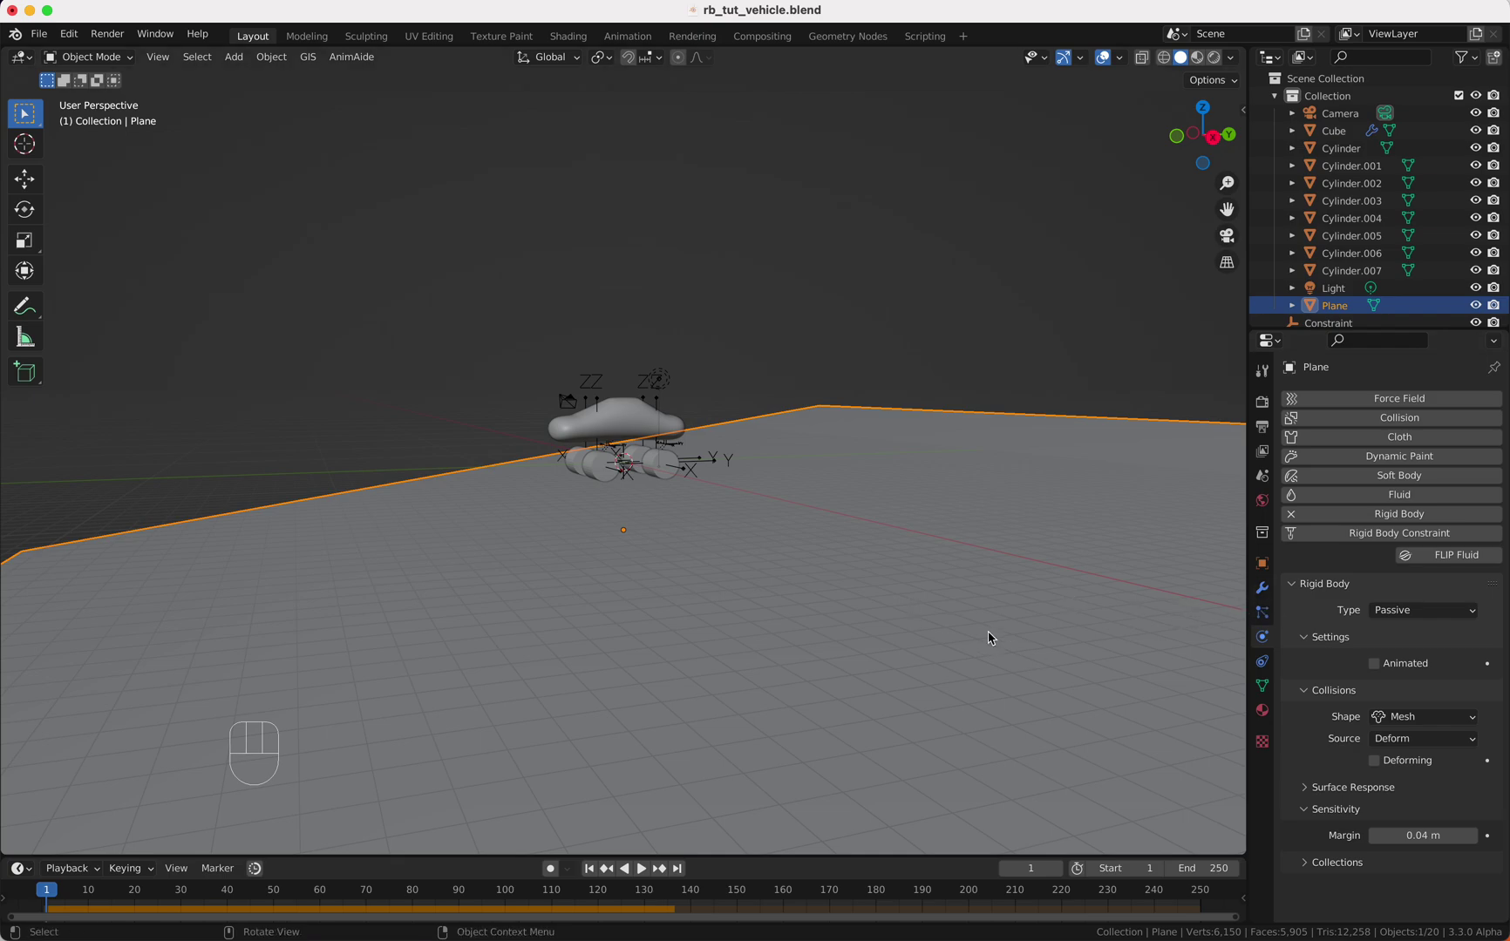
# - Subdivide the whole mesh of the sloped ground plane with 40 cuts
pyautogui.press('Tab')
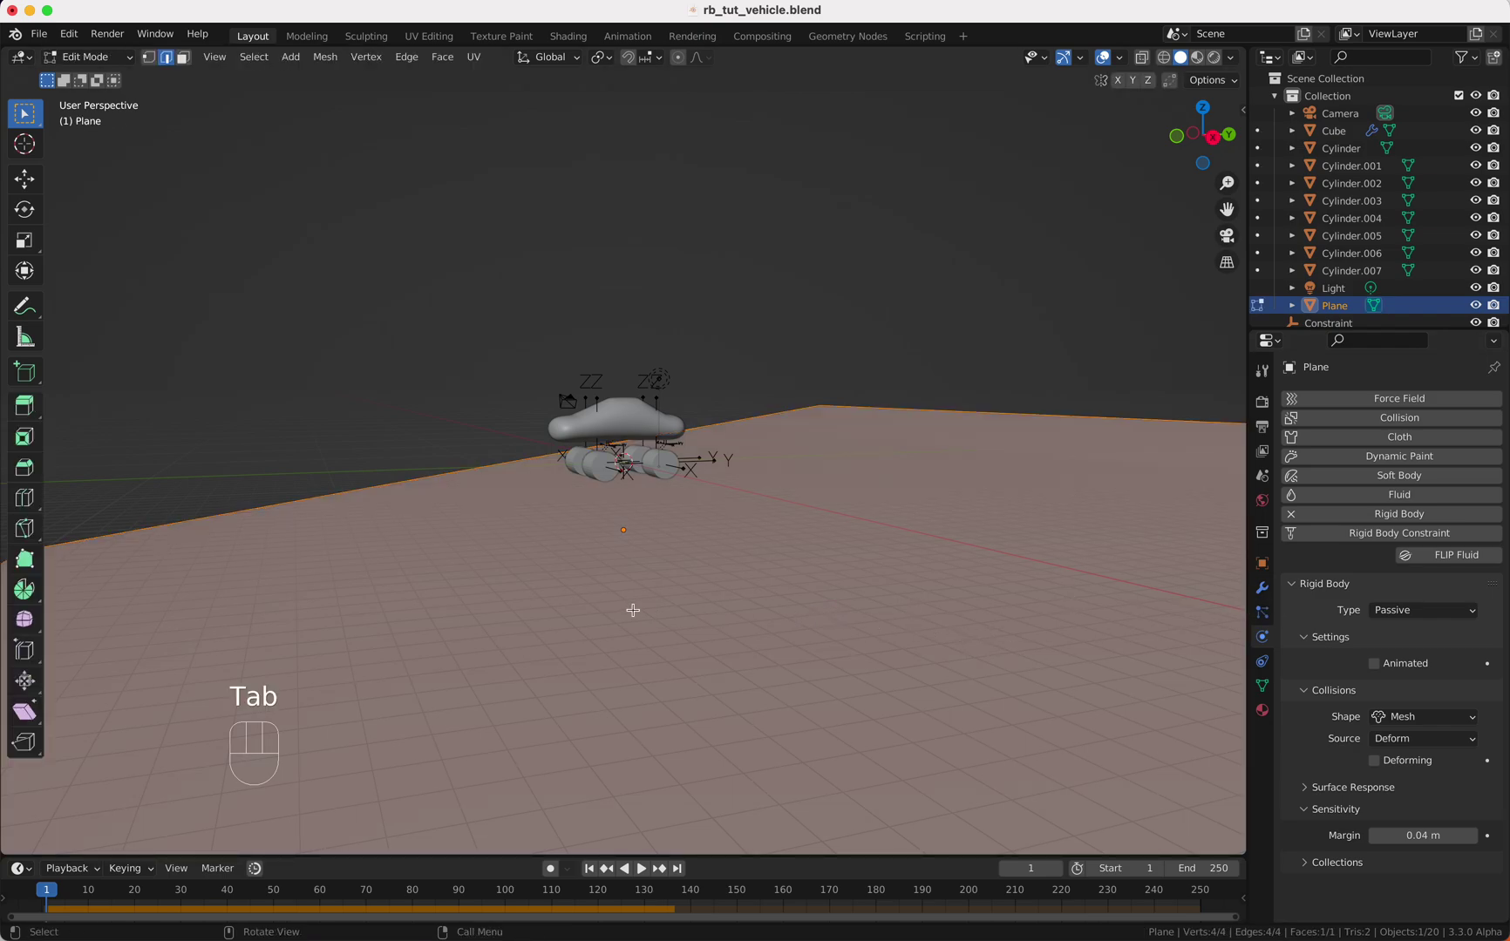
pyautogui.hotkey('shift', 'a')
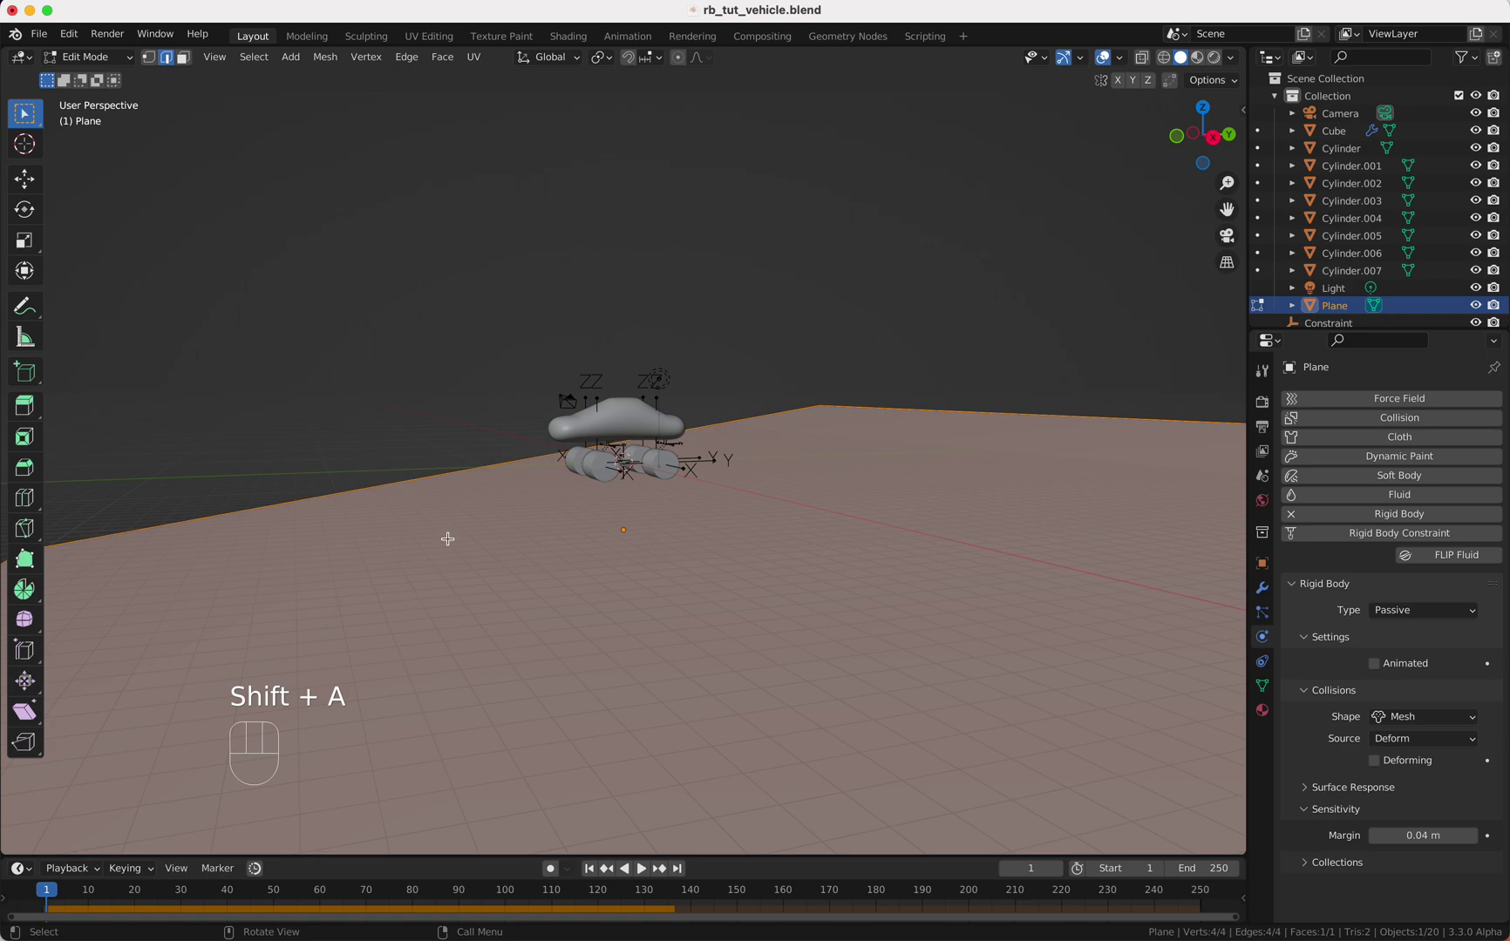
pyautogui.rightClick(493, 548)
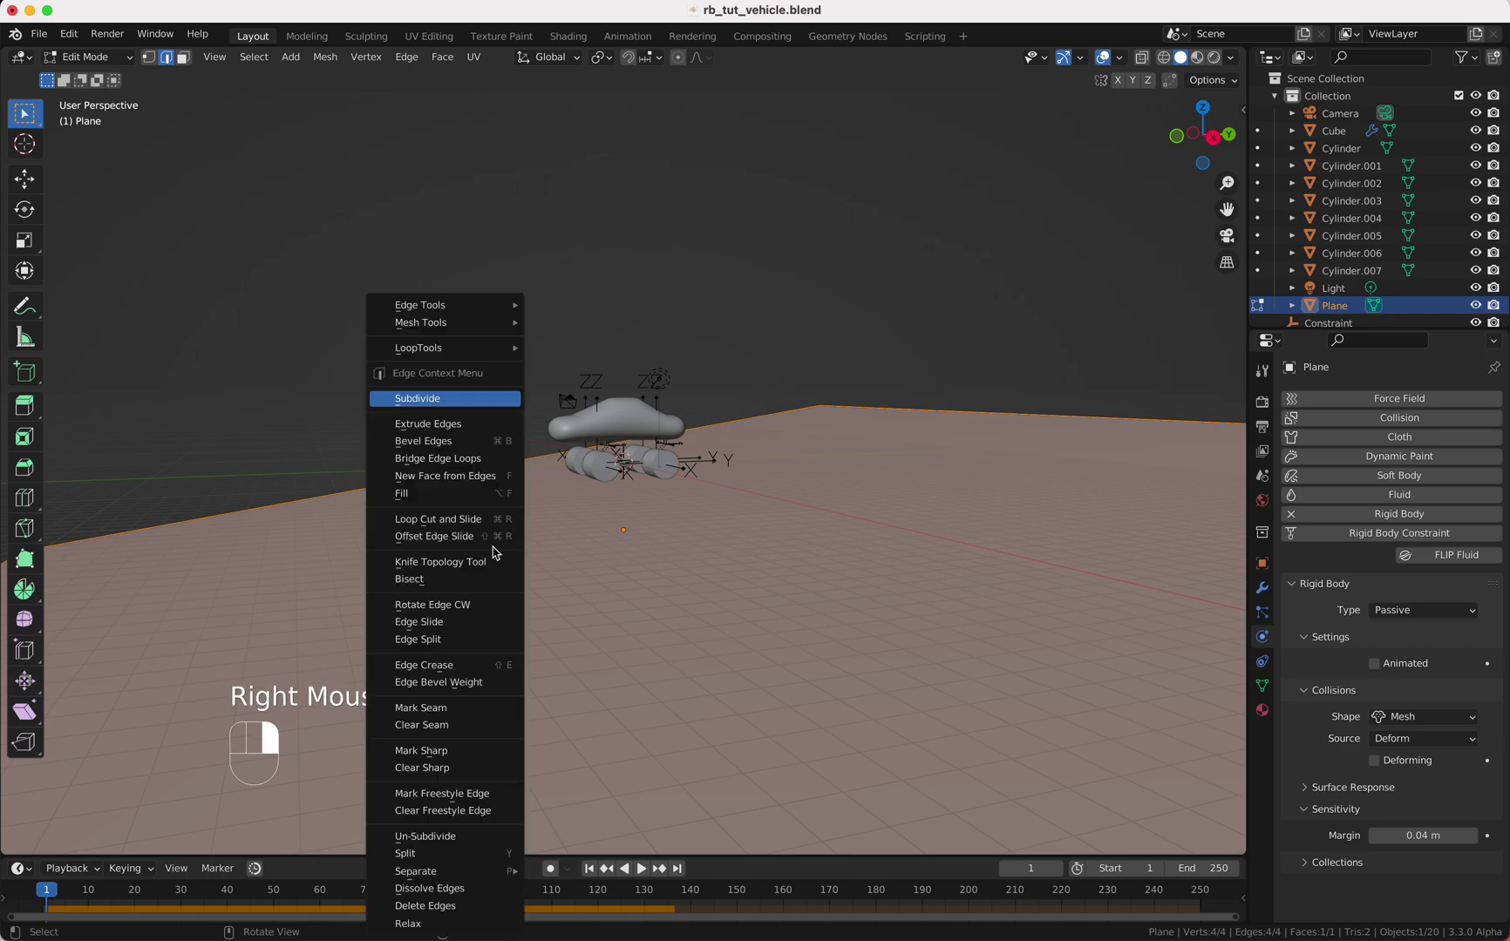
pyautogui.click(451, 398)
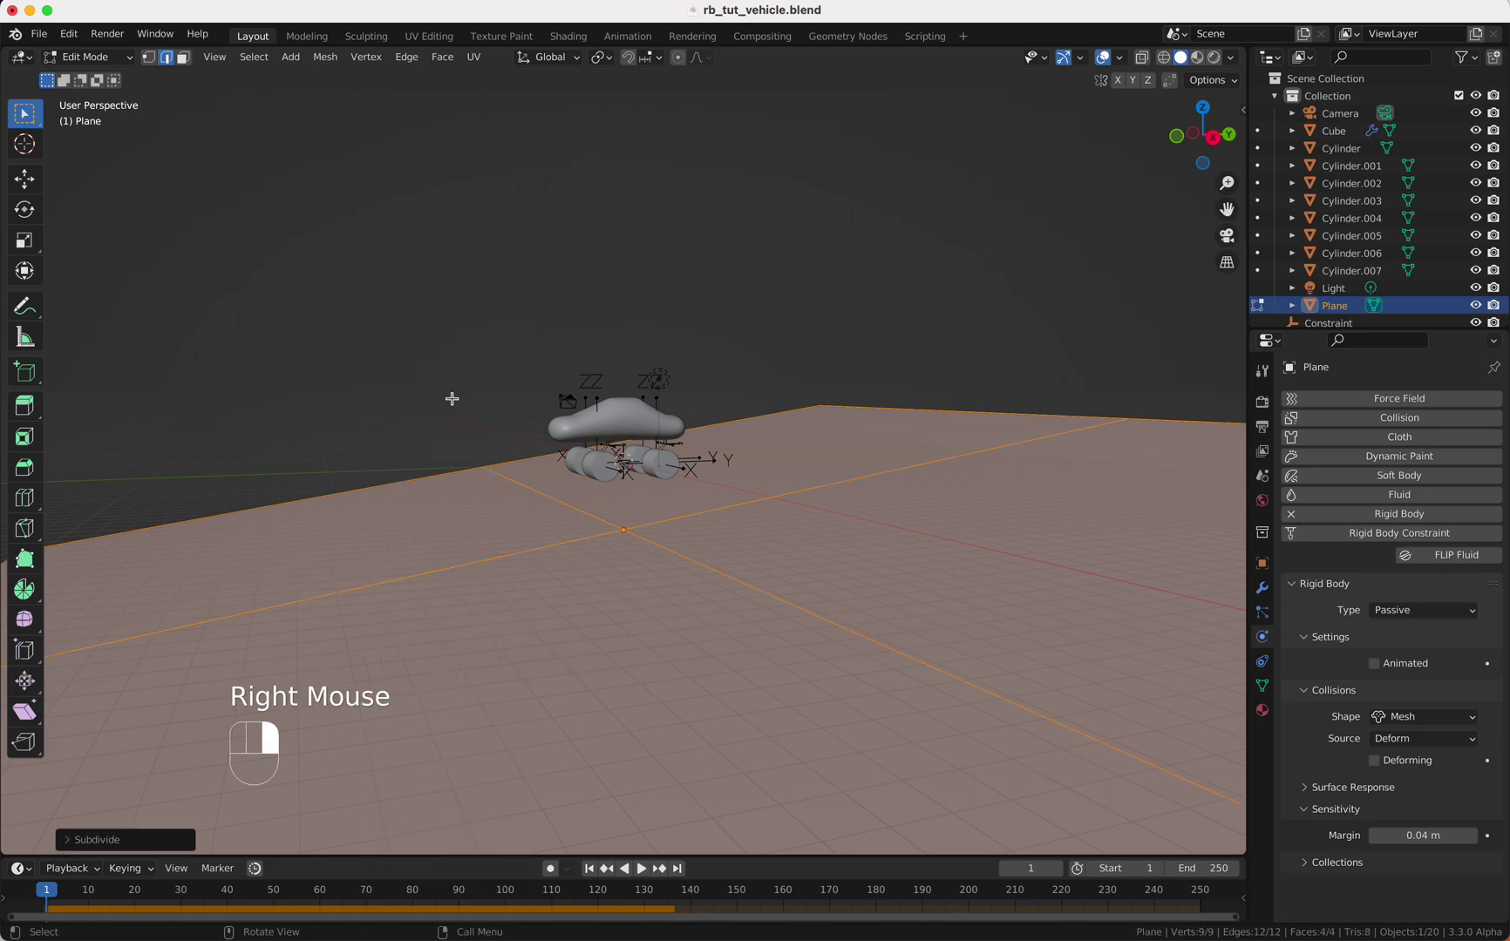
pyautogui.click(67, 846)
pyautogui.click(199, 720)
pyautogui.click(198, 720)
pyautogui.write('40')
pyautogui.press('Return')
# - Subdivide the ground plane's mesh a second time, with 4 cuts
pyautogui.moveTo(384, 600); pyautogui.dragTo(355, 402, button='right')
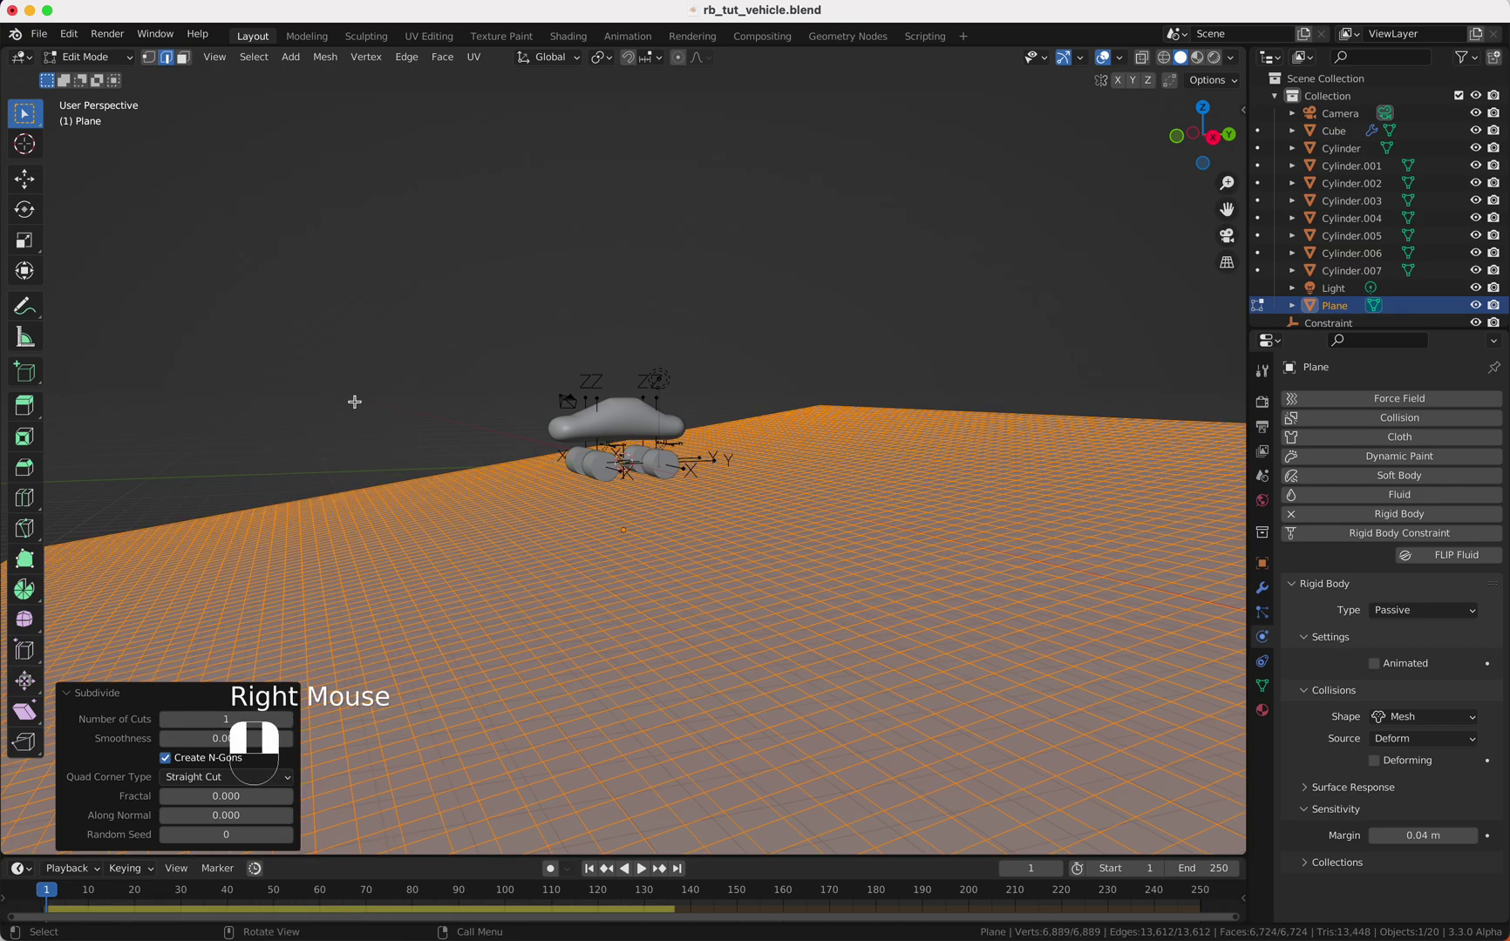
pyautogui.click(201, 721)
pyautogui.write('4')
pyautogui.press('Return')
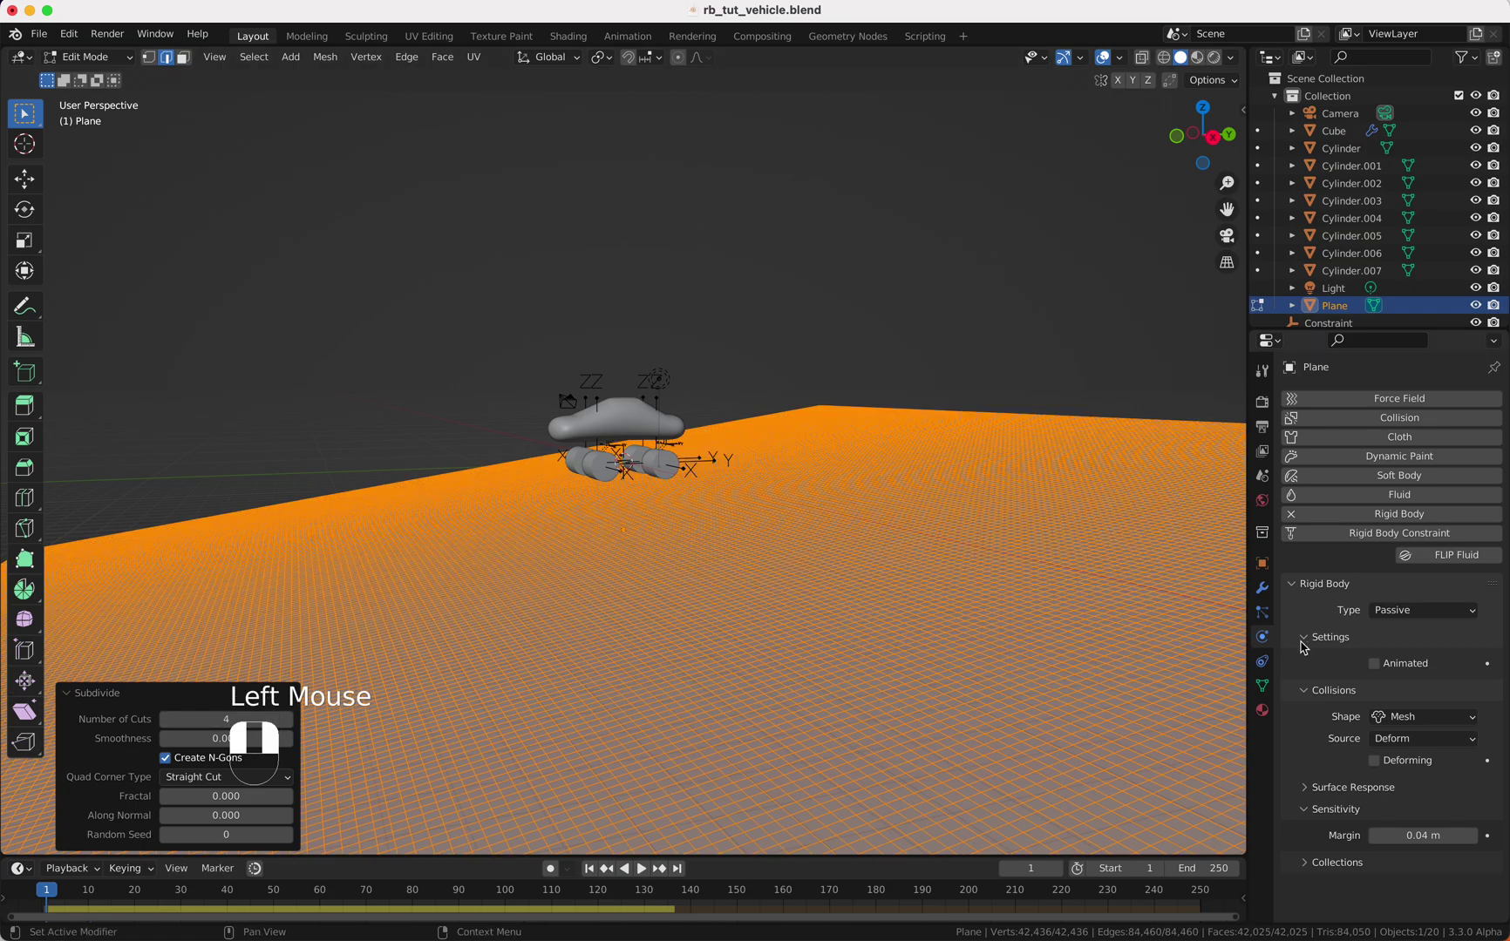
# - Add a Displace modifier to the ground plane, create a new texture for it and open the texture's settings
pyautogui.click(1262, 590)
pyautogui.click(1318, 400)
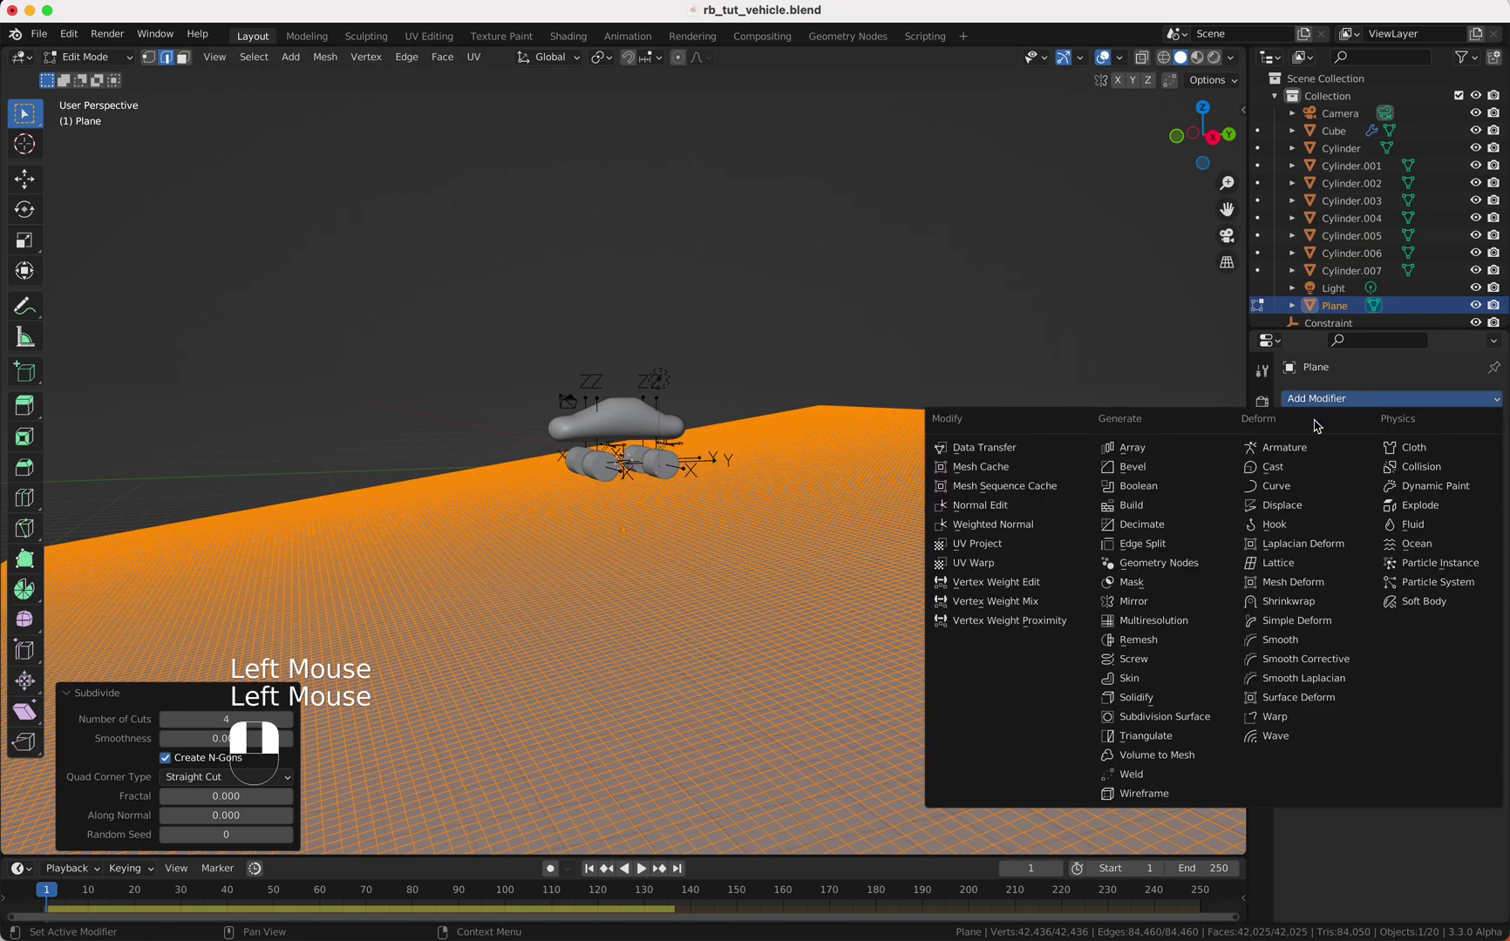
pyautogui.click(1281, 505)
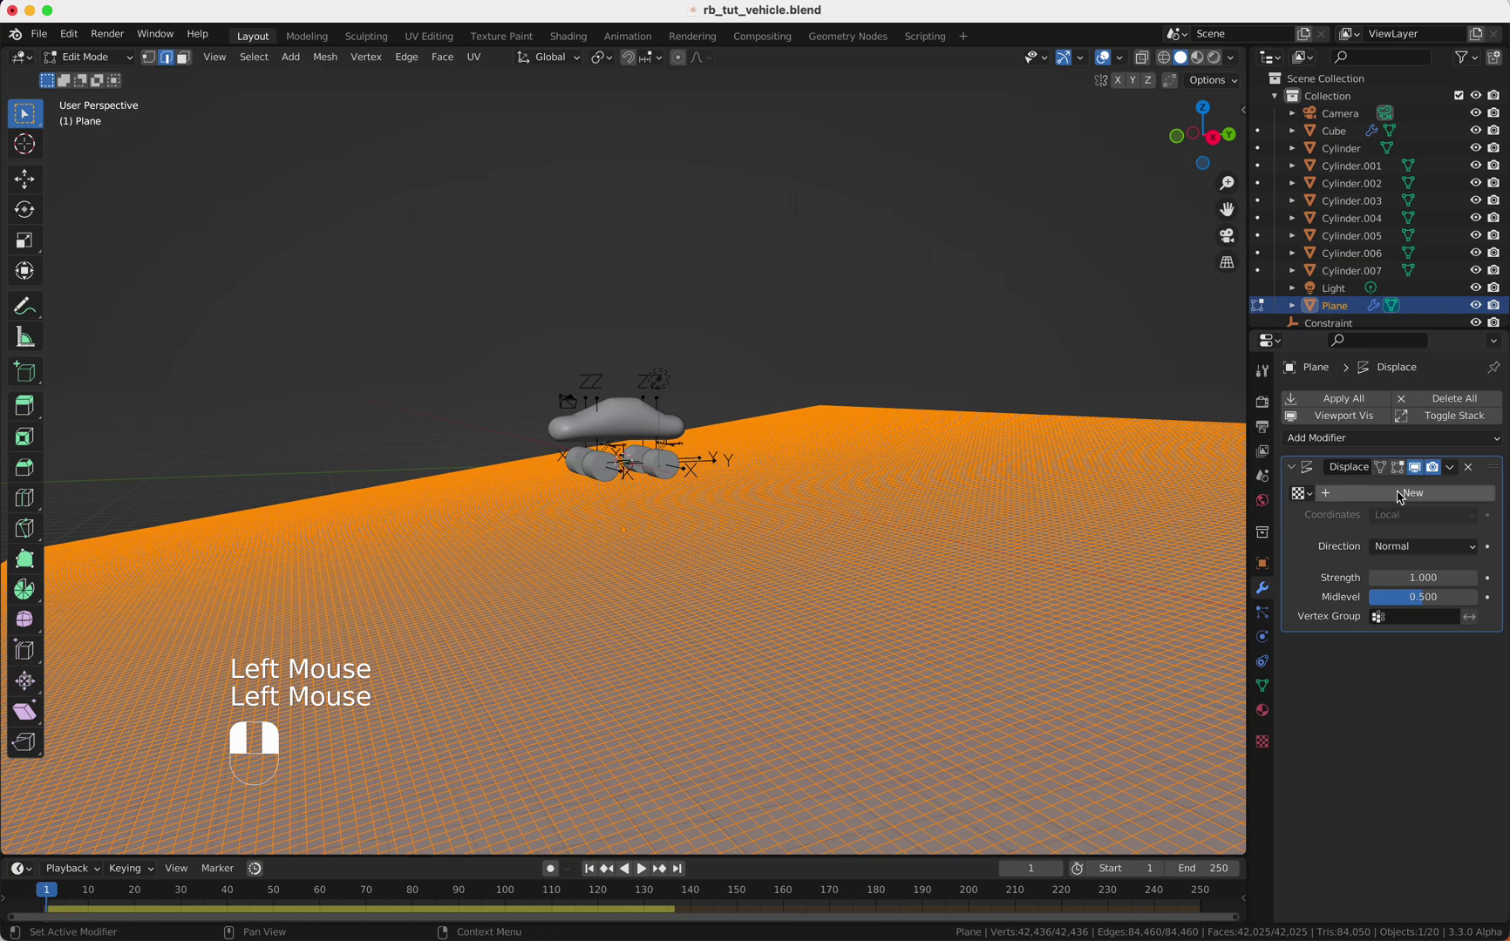
pyautogui.click(1451, 495)
pyautogui.click(1485, 494)
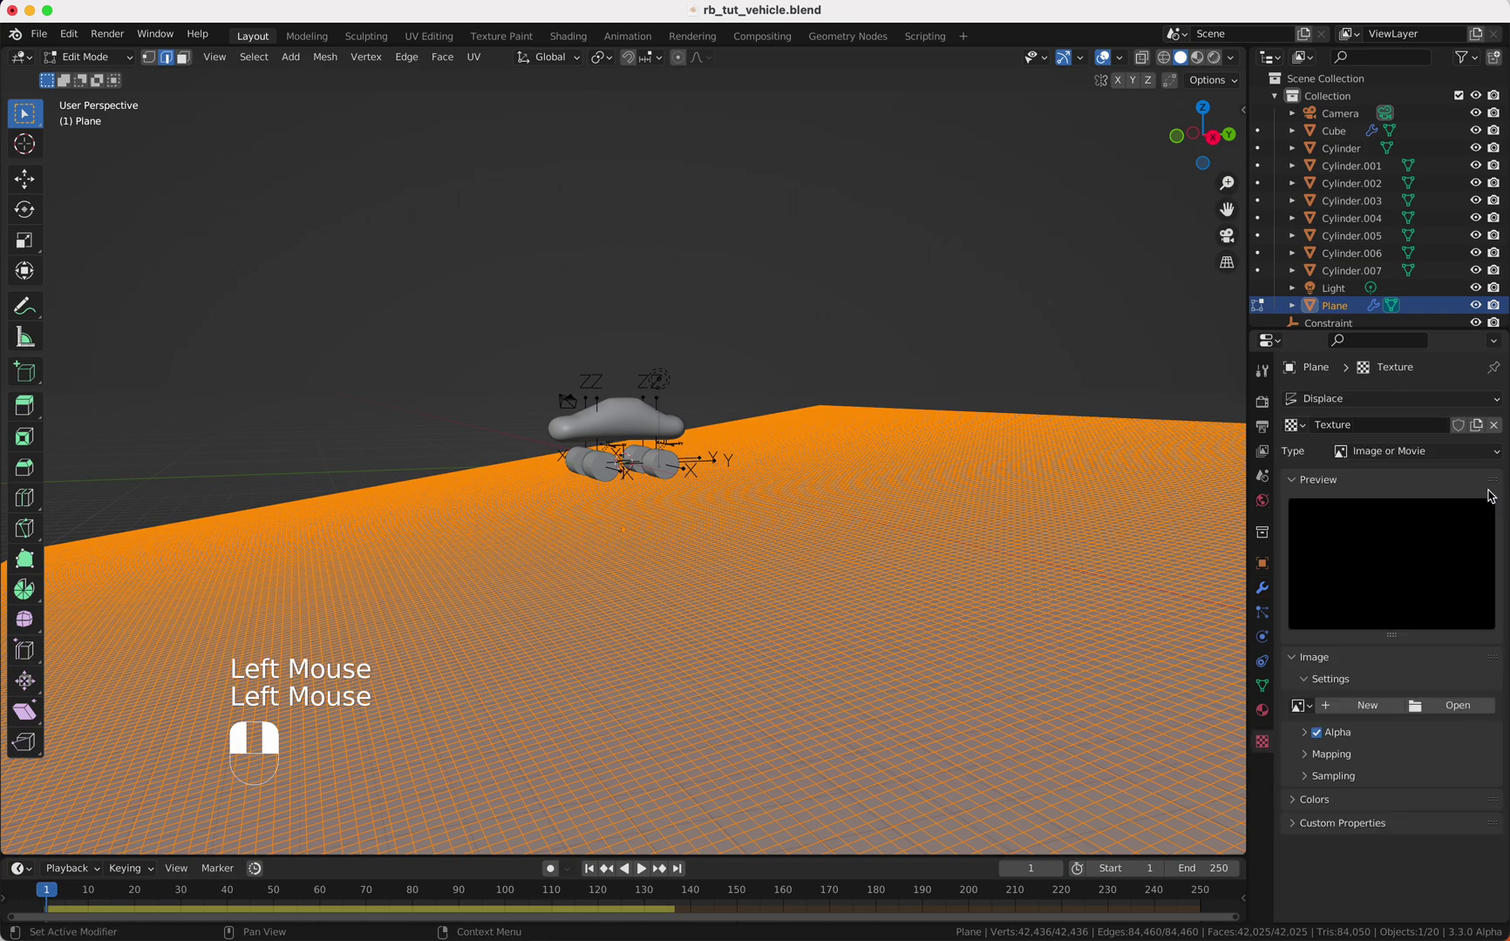
# - Make the displacement texture a Clouds texture with a size of 2.00, and return the plane to Object Mode
pyautogui.click(1353, 448)
pyautogui.click(1371, 491)
pyautogui.click(1397, 459)
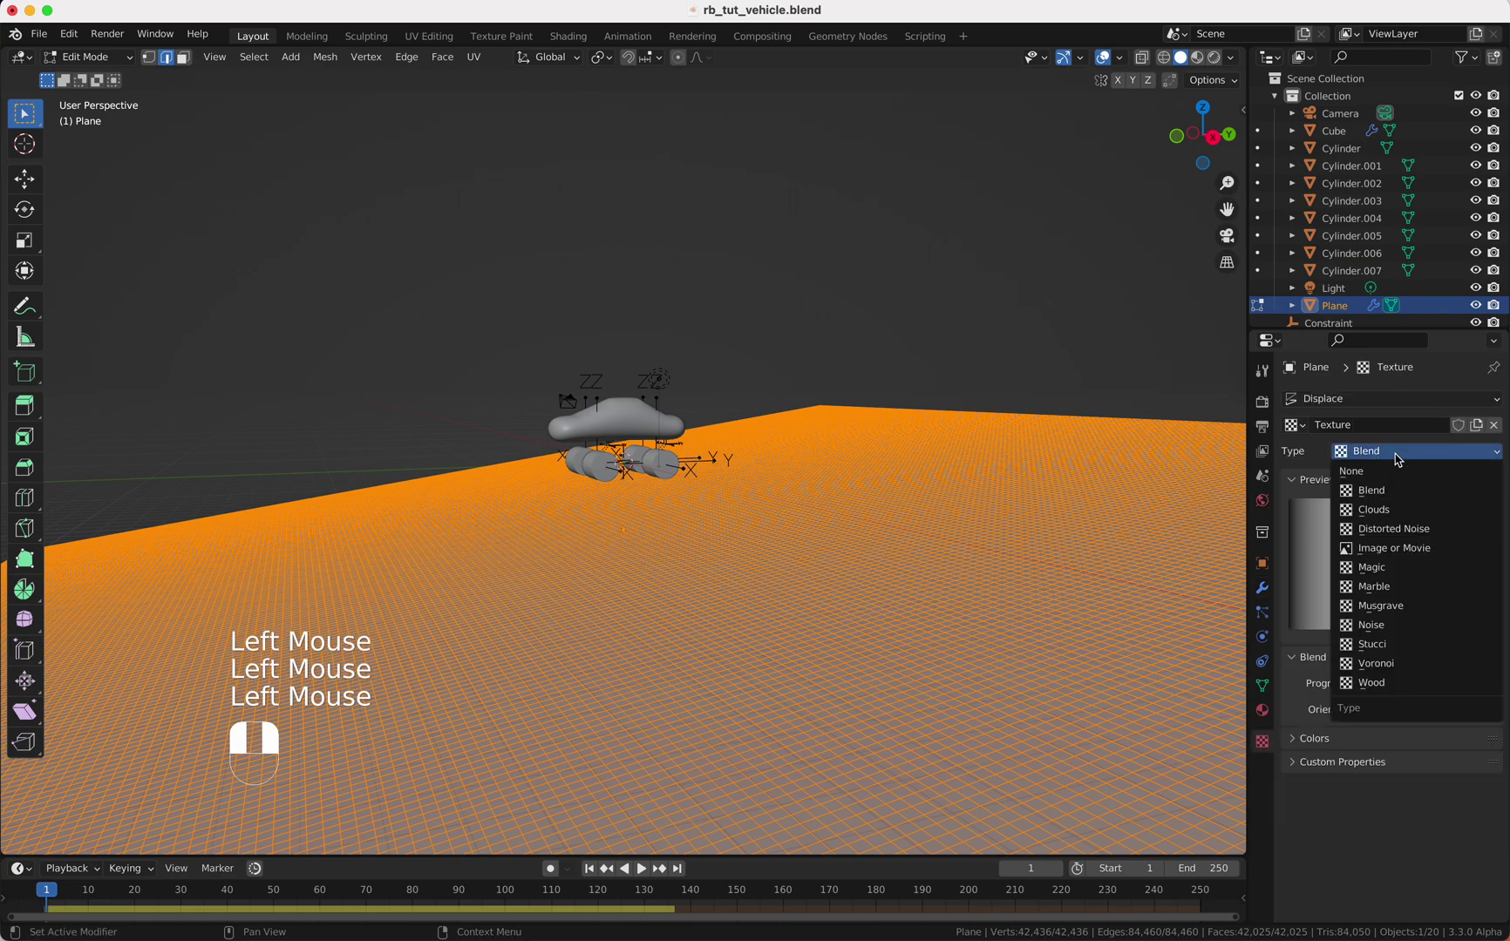
pyautogui.click(1390, 510)
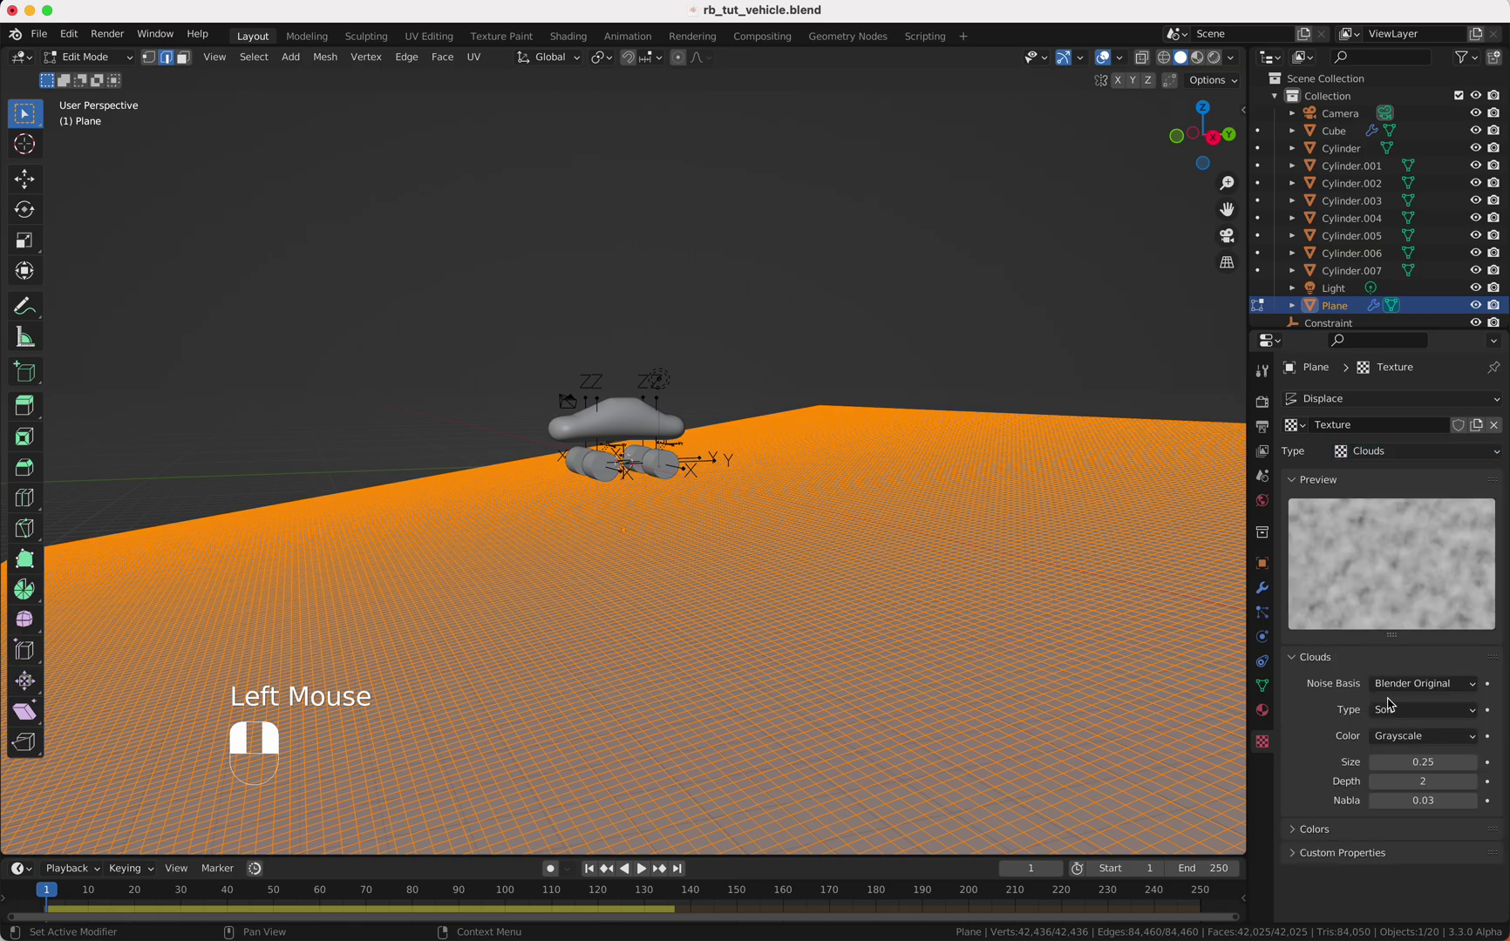
pyautogui.press('Tab')
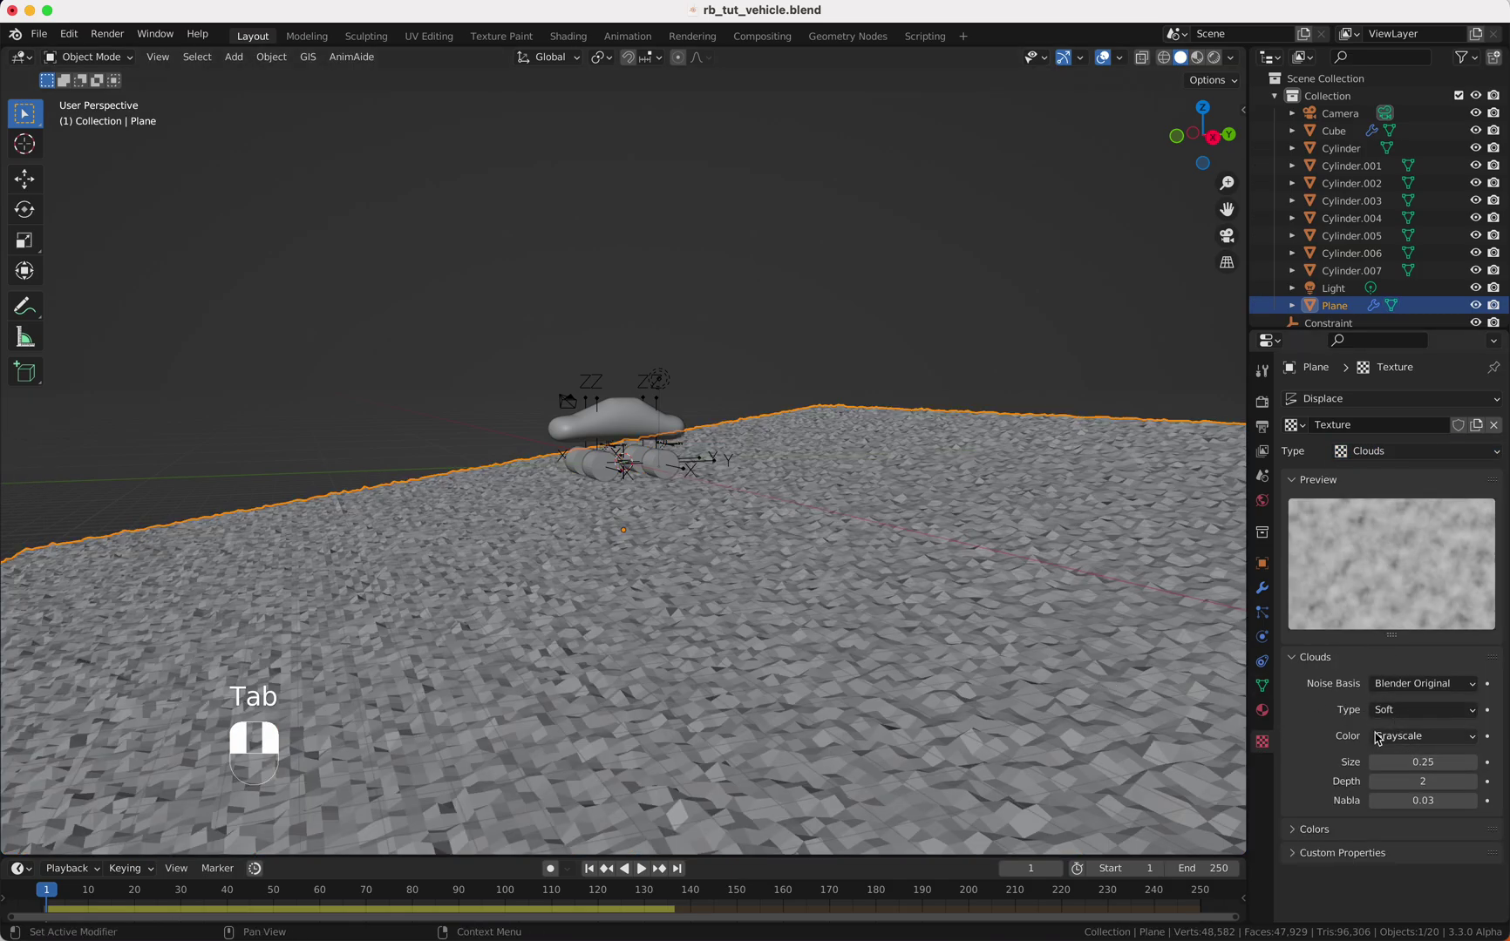
pyautogui.moveTo(1422, 761)
pyautogui.mouseDown()
pyautogui.moveTo(1369, 762)
pyautogui.moveTo(1438, 761)
pyautogui.mouseUp()
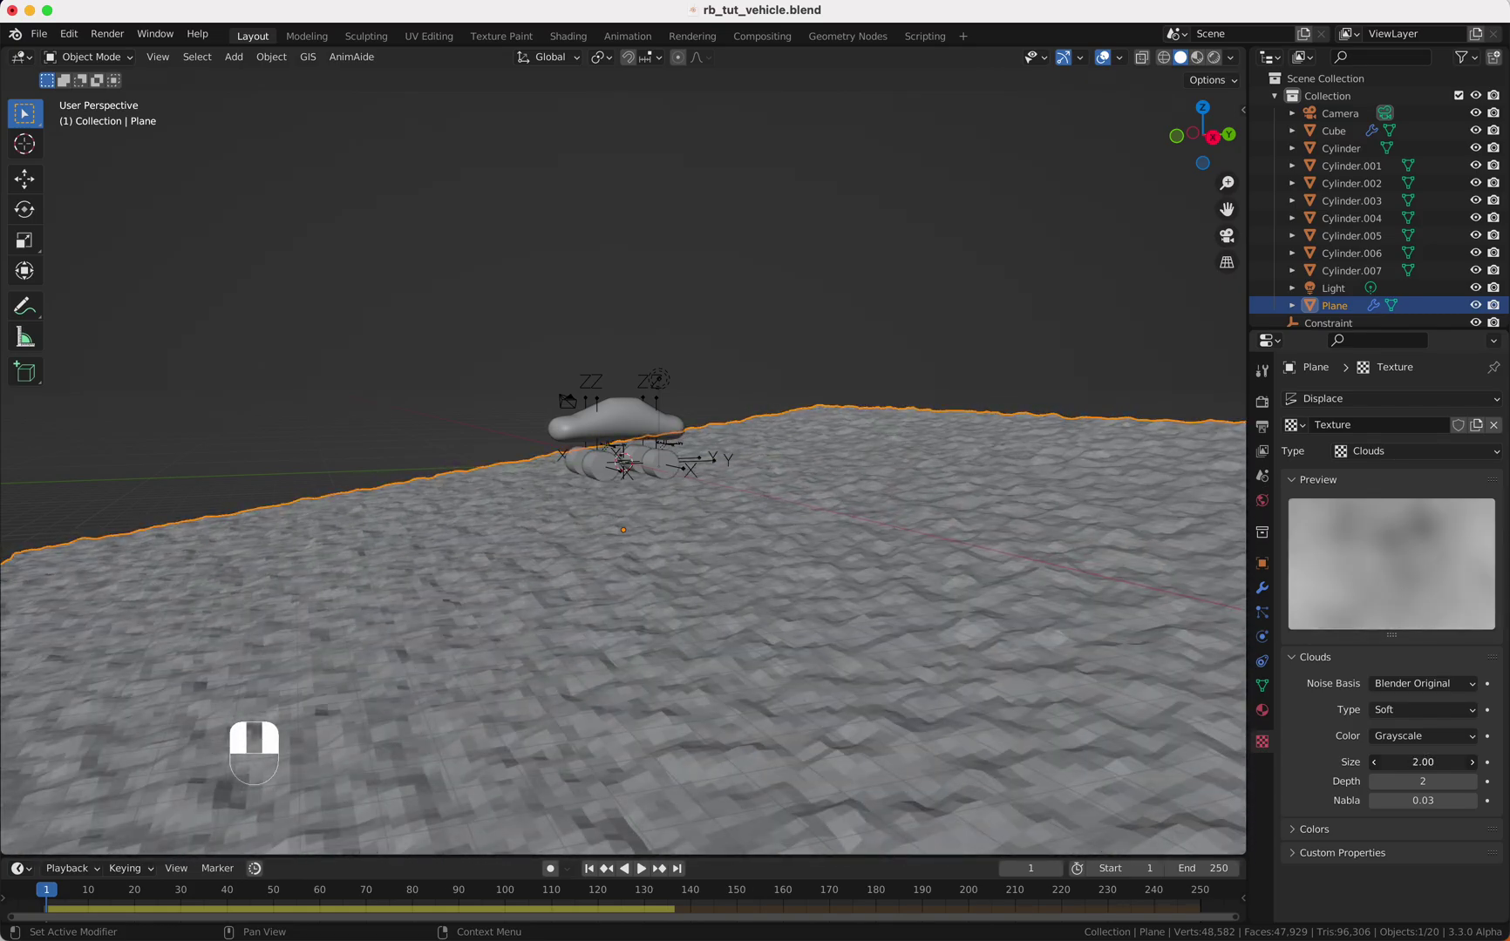
# - Shade the displaced ground plane smooth, with Auto Smooth at 30°
pyautogui.rightClick(902, 612)
pyautogui.click(902, 611)
pyautogui.scroll(5, 902, 612)
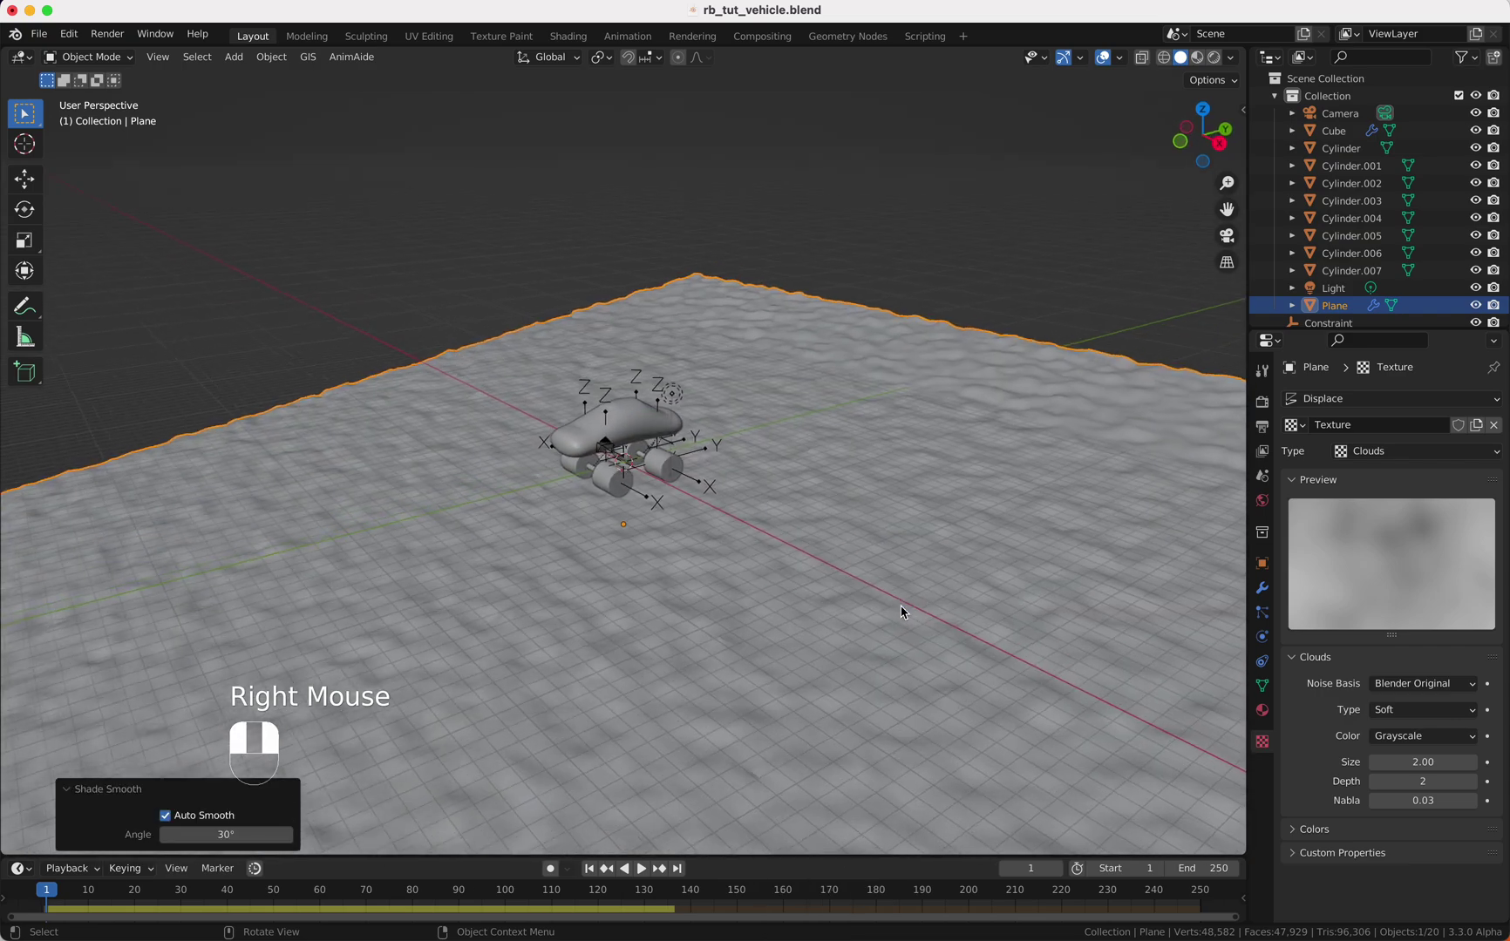
pyautogui.scroll(-3, 902, 612)
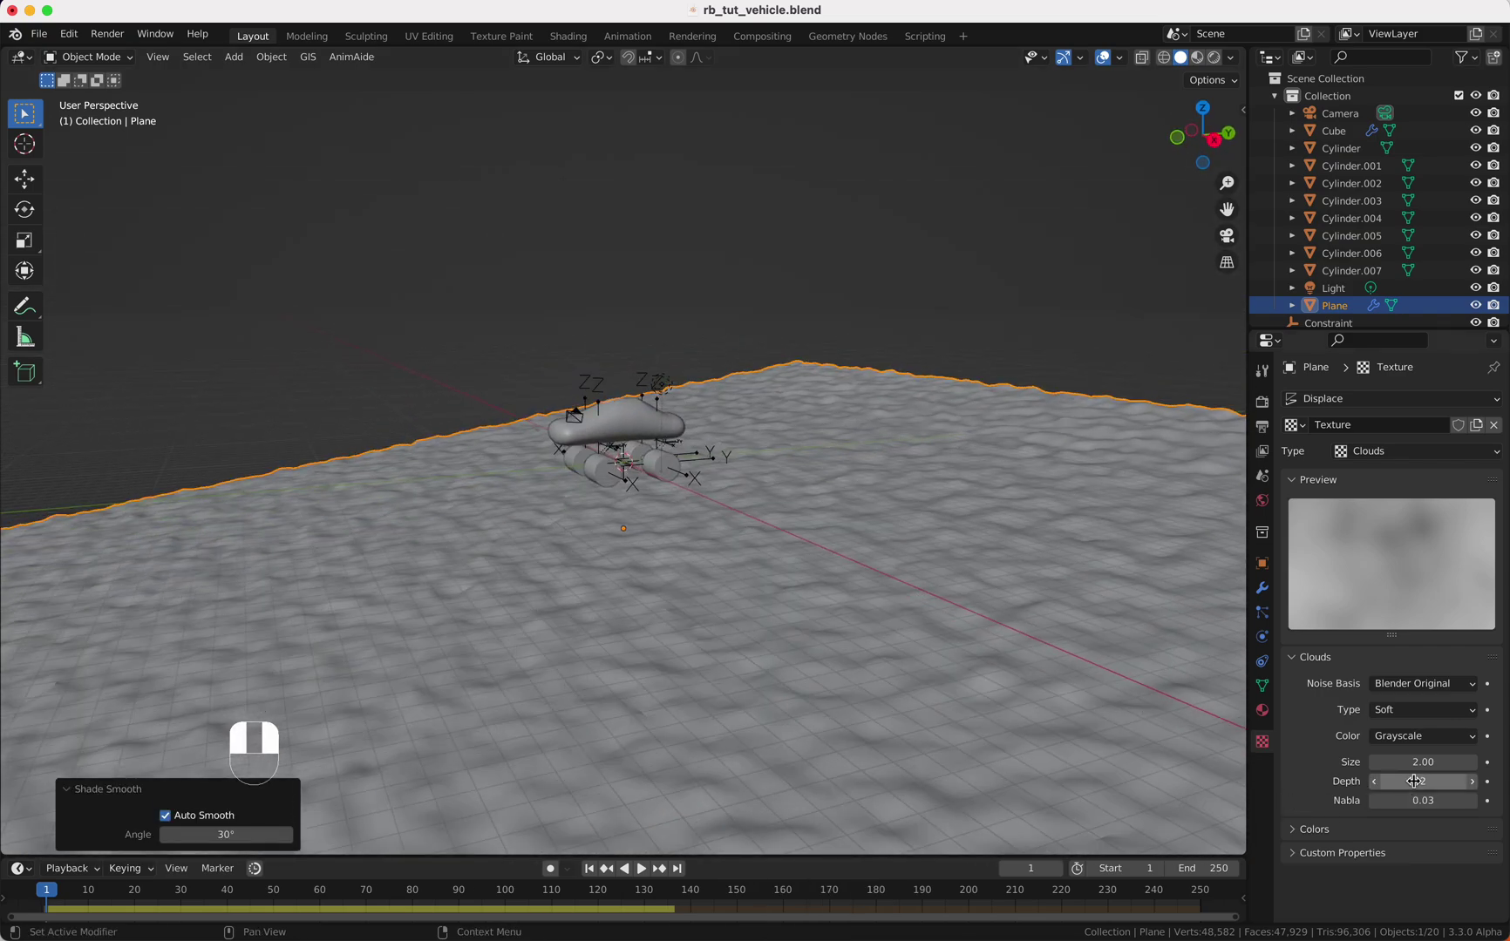
# - Set the plane's Displace modifier to a strength of 1.200 and a midlevel of 0.555
pyautogui.click(1262, 587)
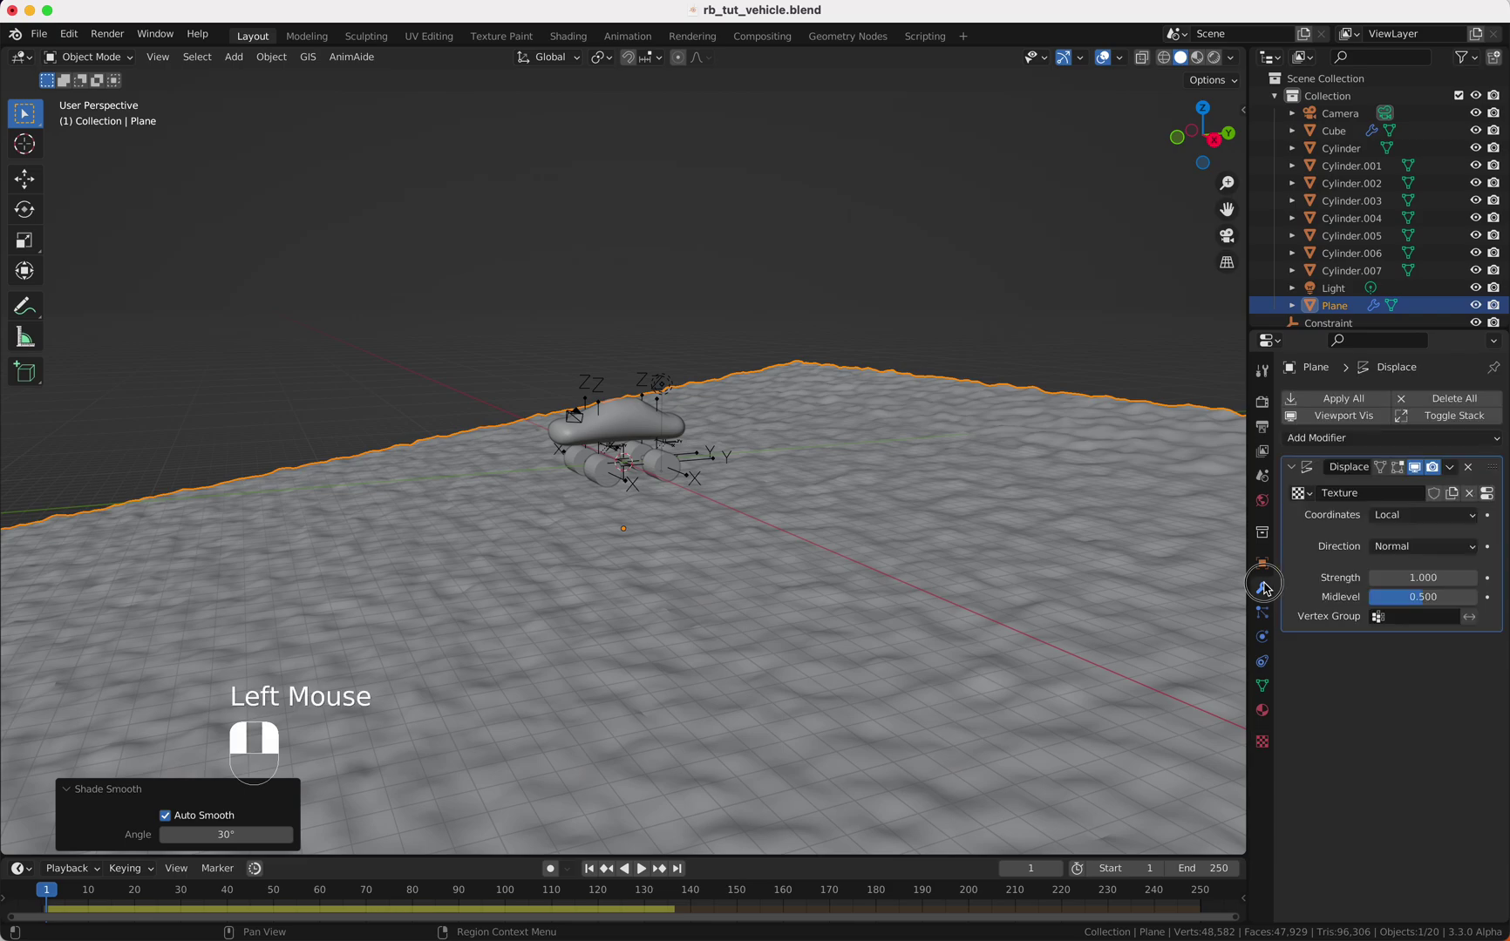
pyautogui.click(1423, 597)
pyautogui.moveTo(1423, 577)
pyautogui.mouseDown()
pyautogui.moveTo(1444, 578)
pyautogui.moveTo(1427, 578)
pyautogui.mouseUp()
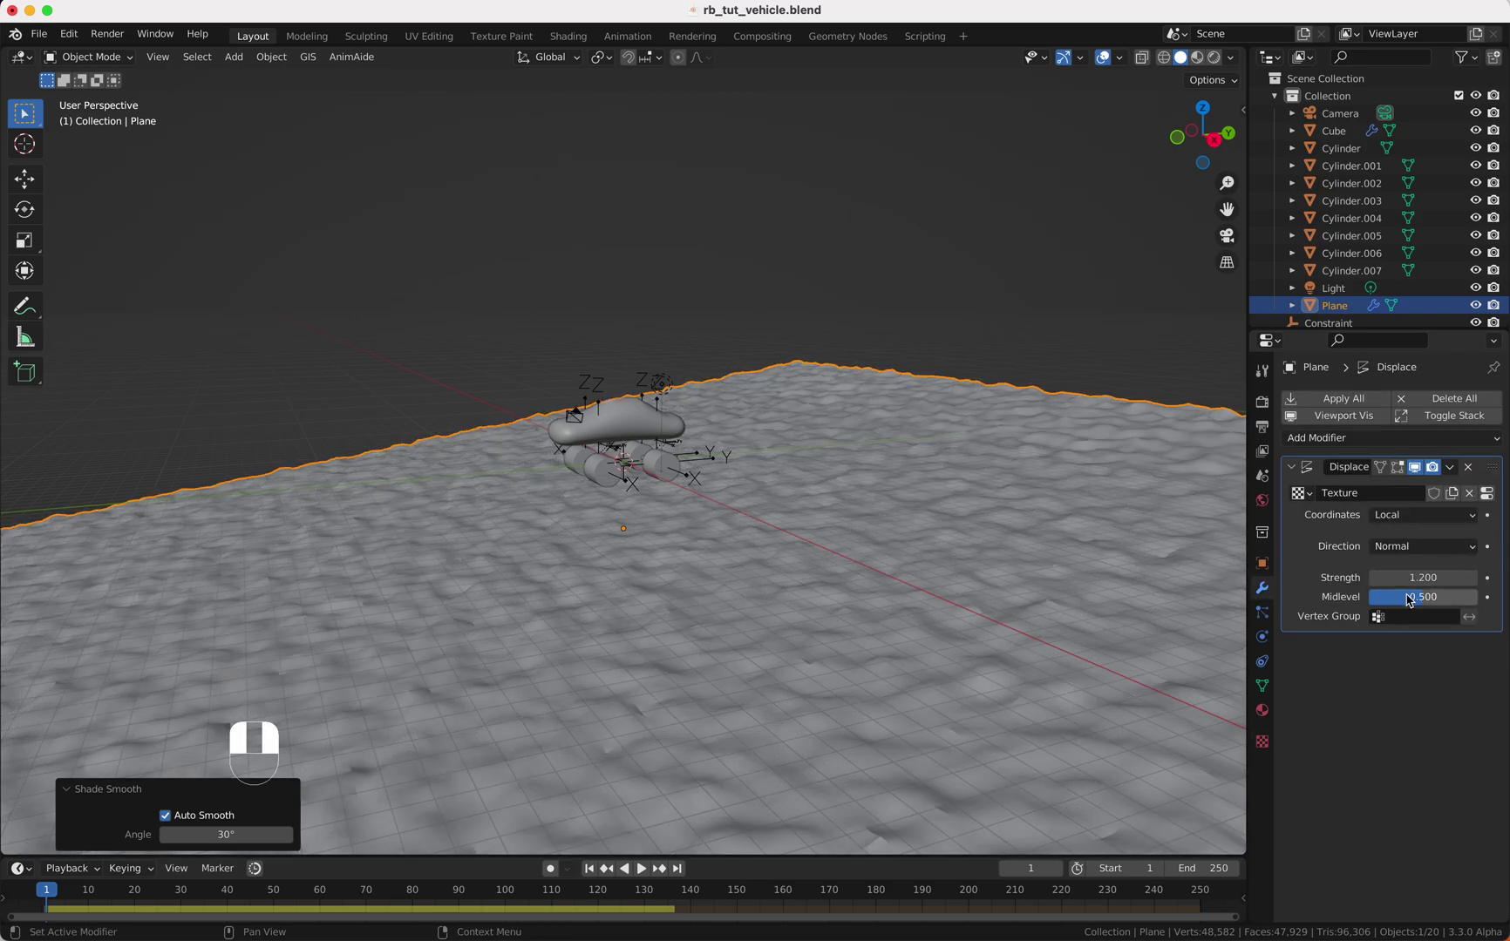
pyautogui.moveTo(1420, 597); pyautogui.dragTo(1428, 597)
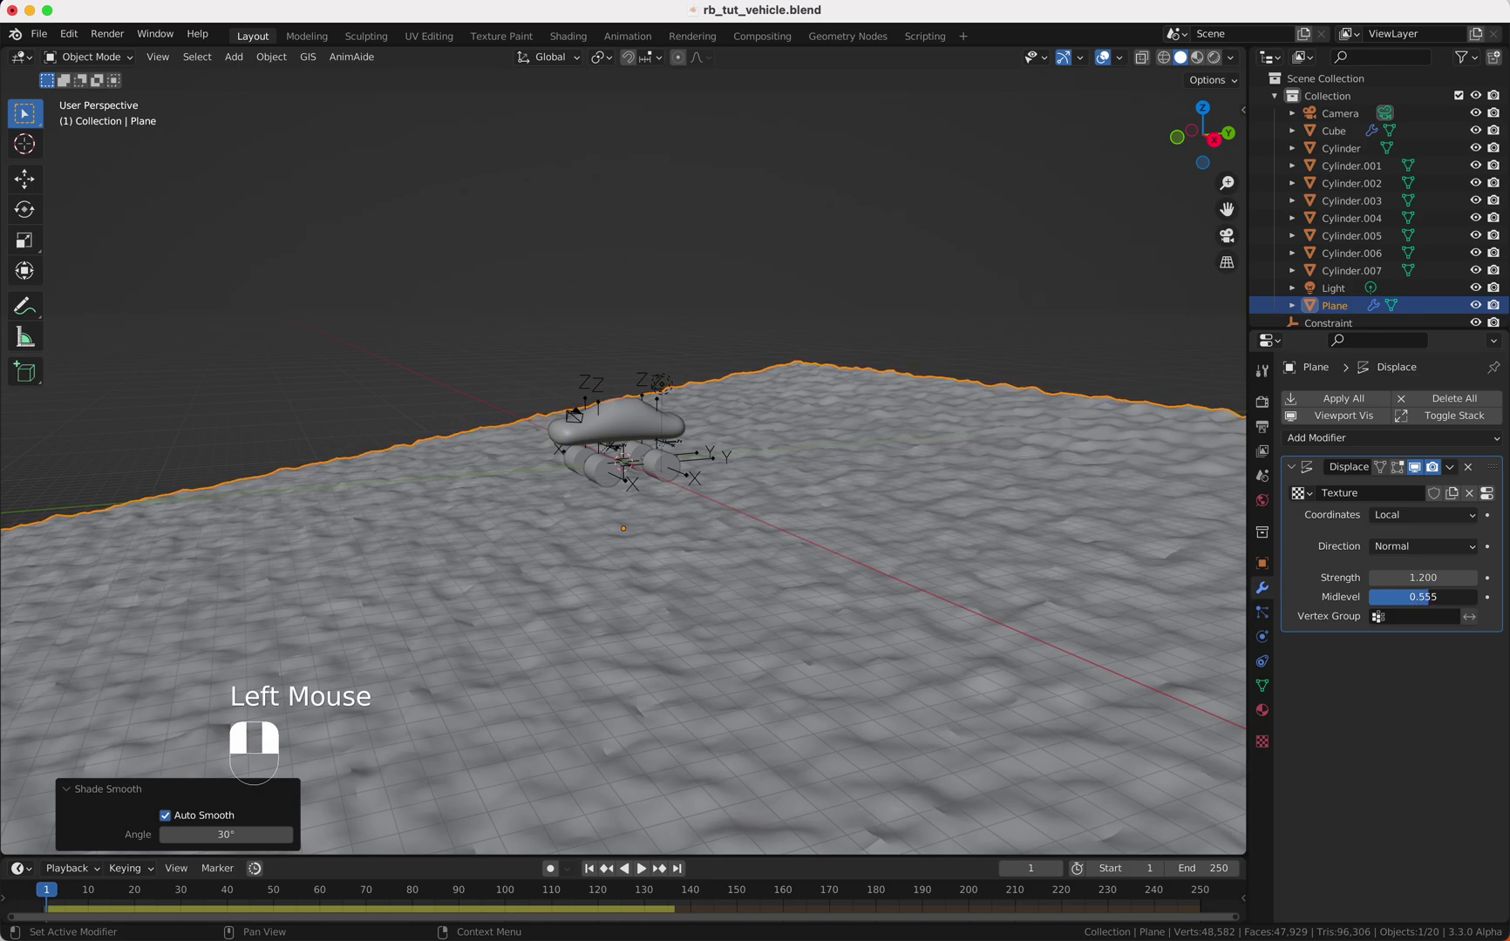
# - Play the simulation to examine how the car's wheels and suspension behave on the bumpy slope
pyautogui.hscroll(-3, 769, 481)
pyautogui.press('space')
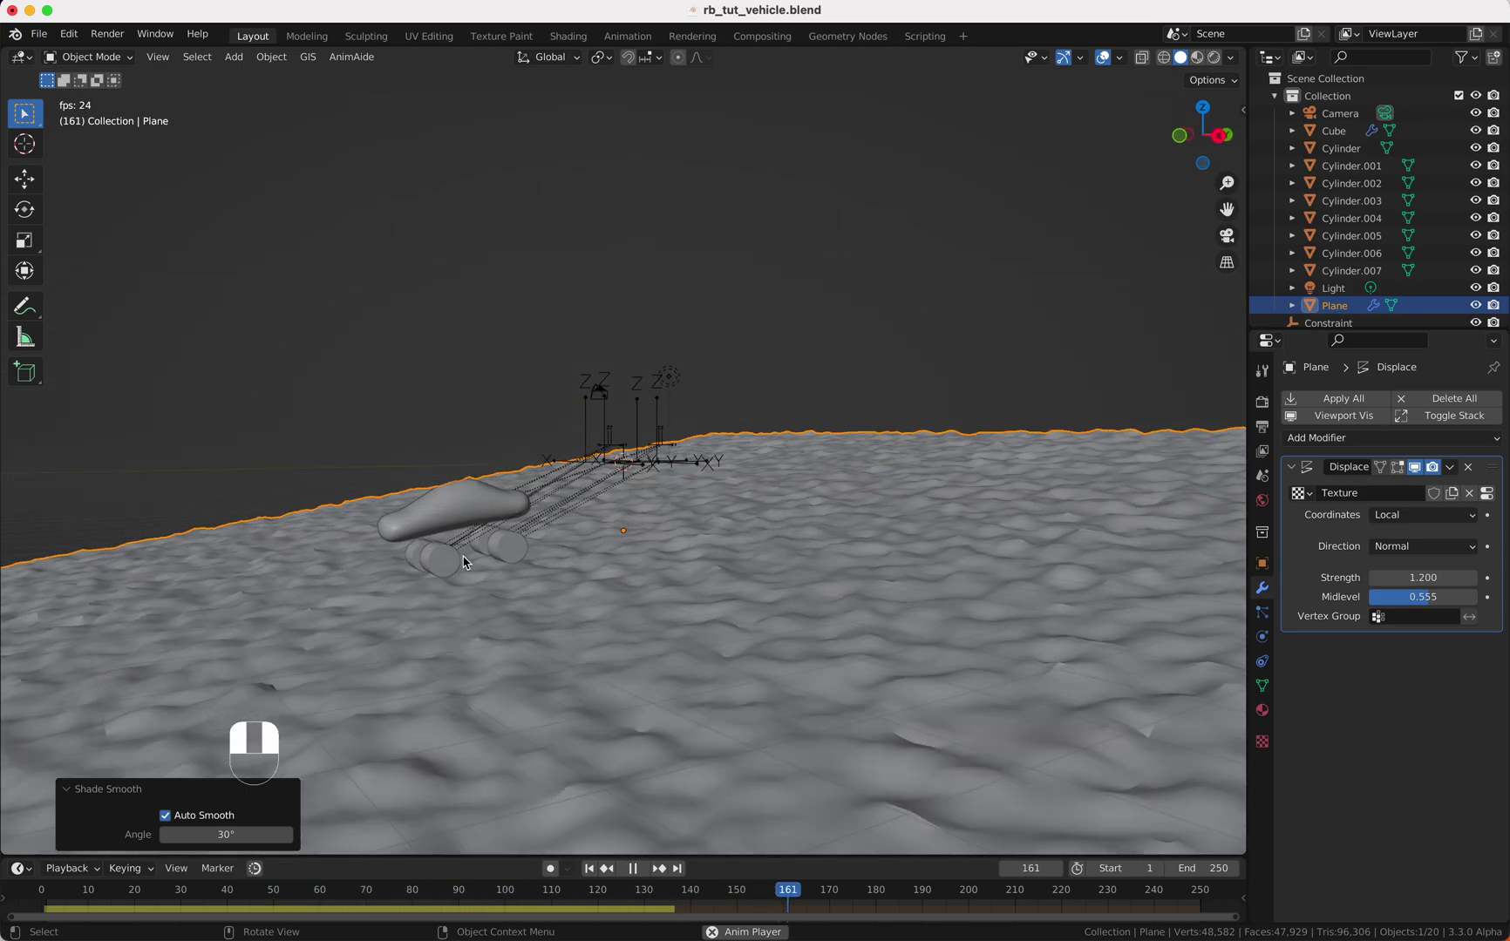
pyautogui.press('super')
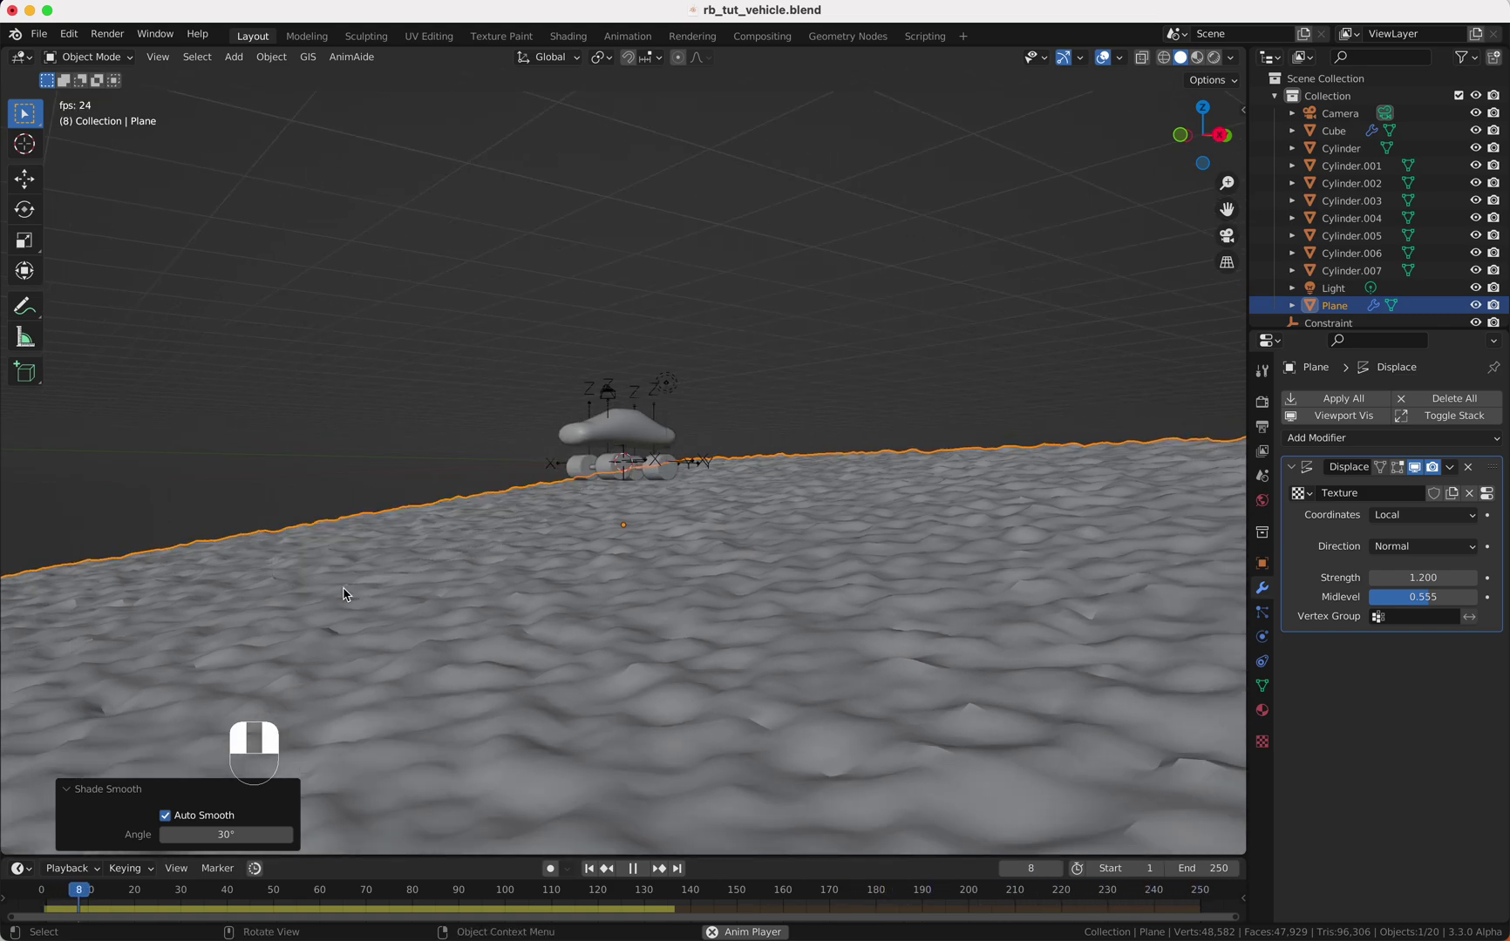
pyautogui.click(345, 593)
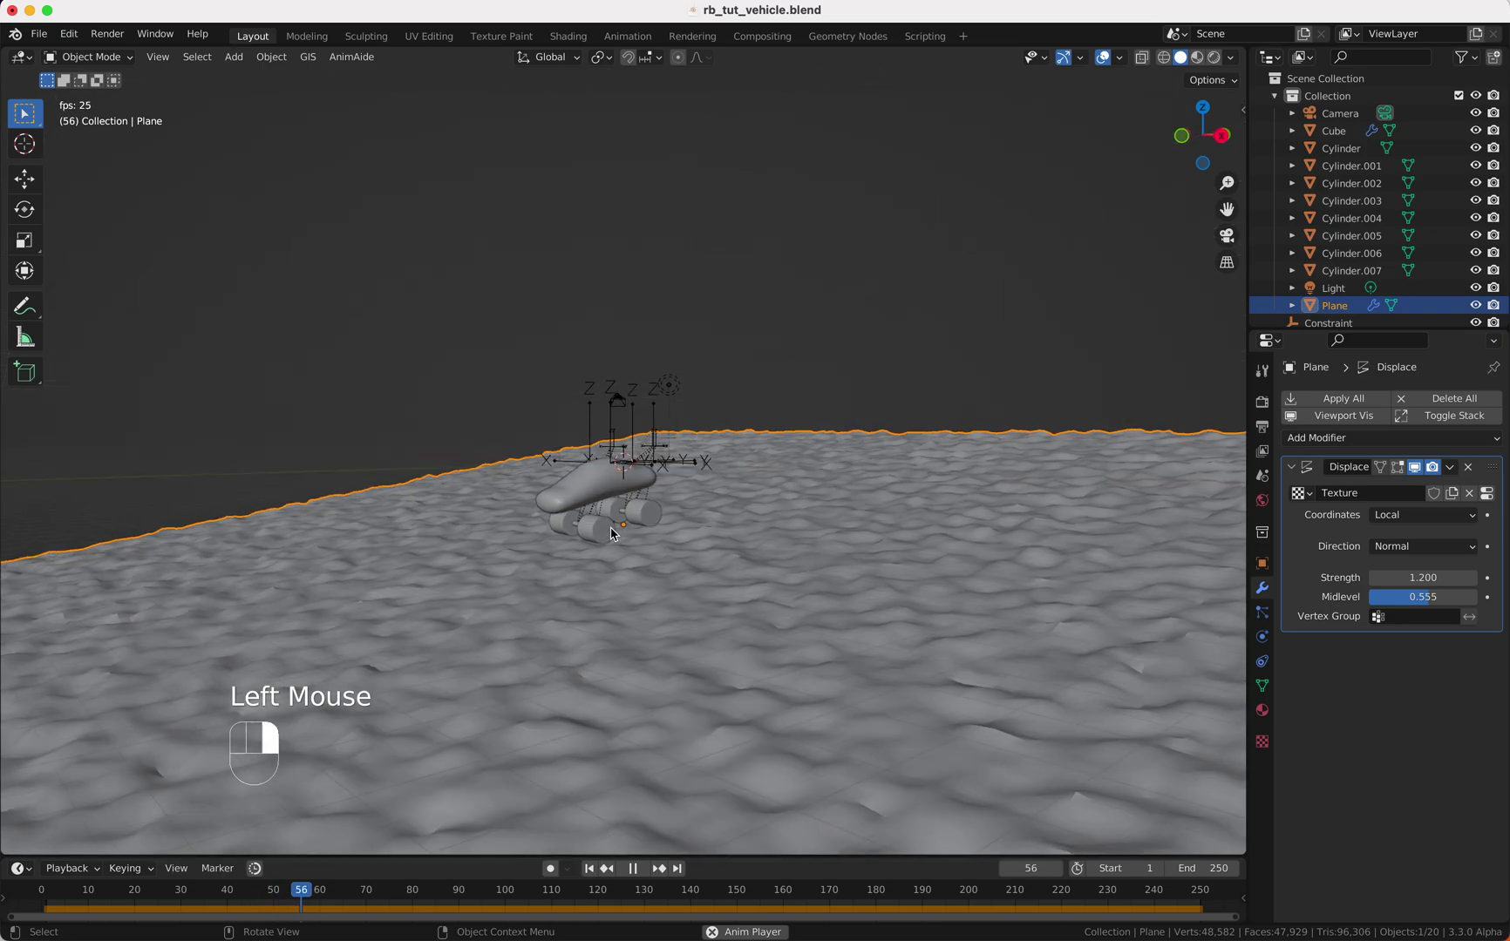